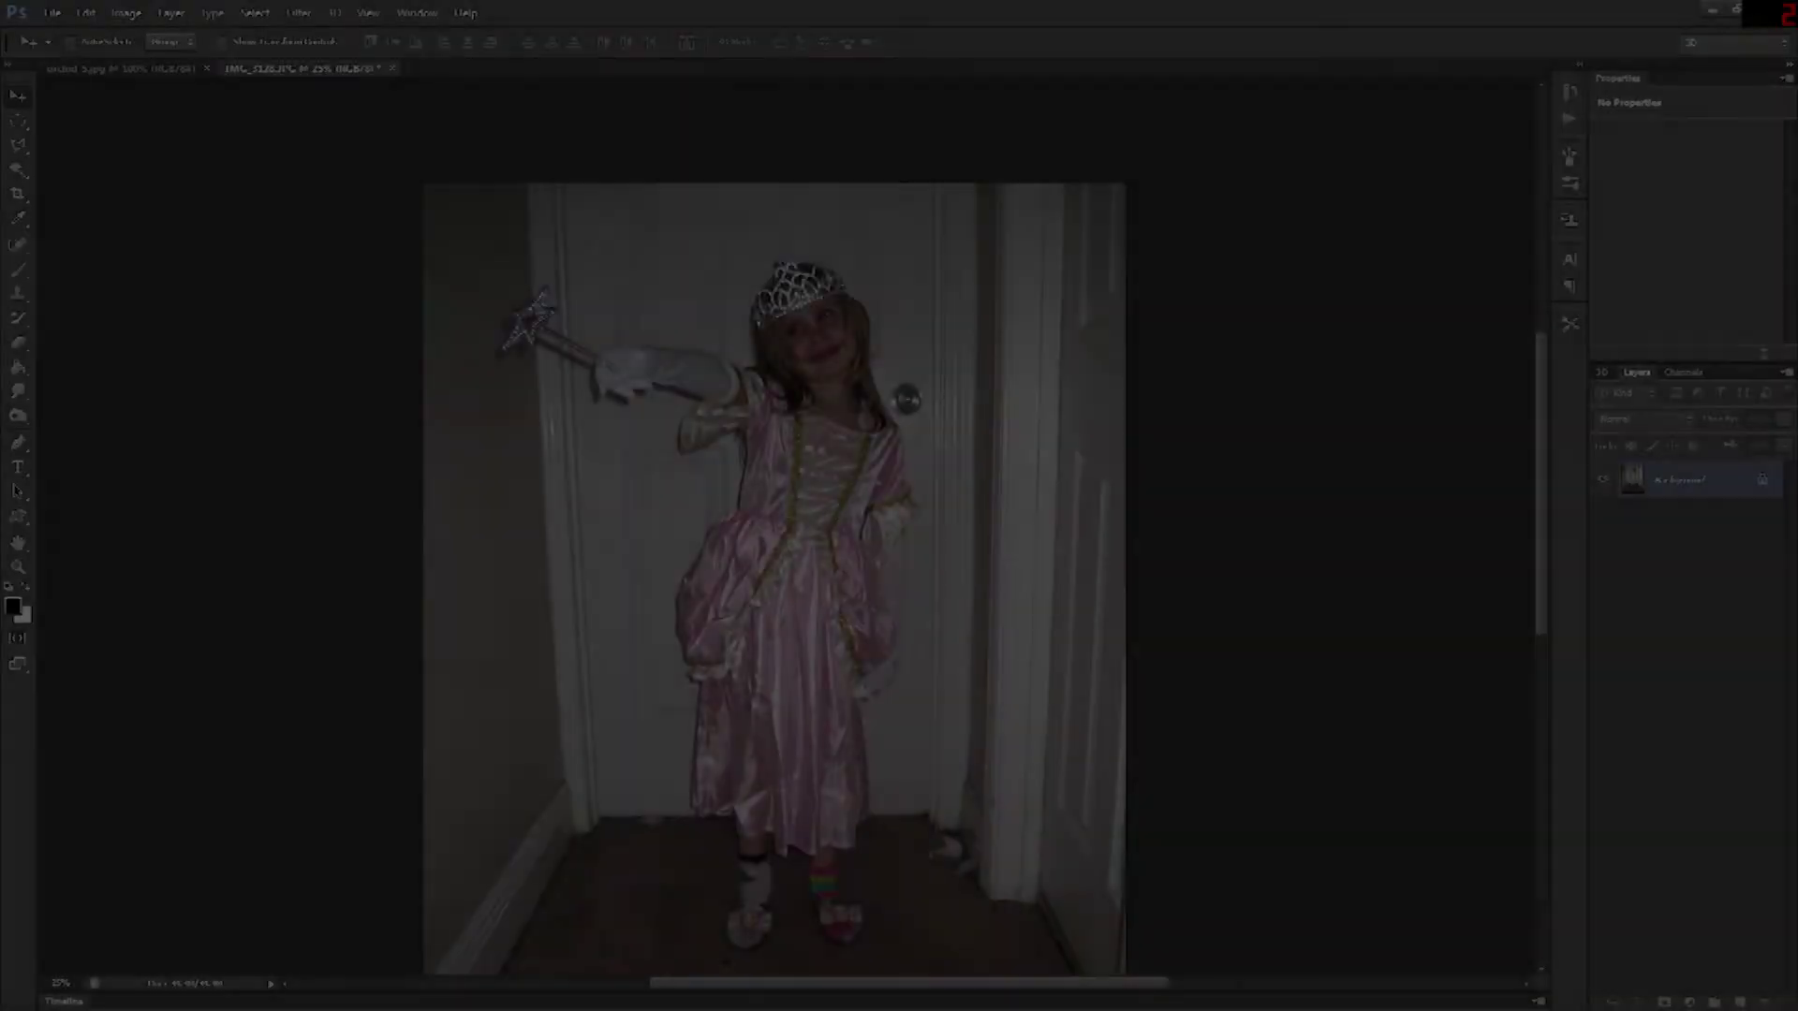
# - Add a new layer above the princess photo and fill it with black
pyautogui.scroll(-1, 774, 562)
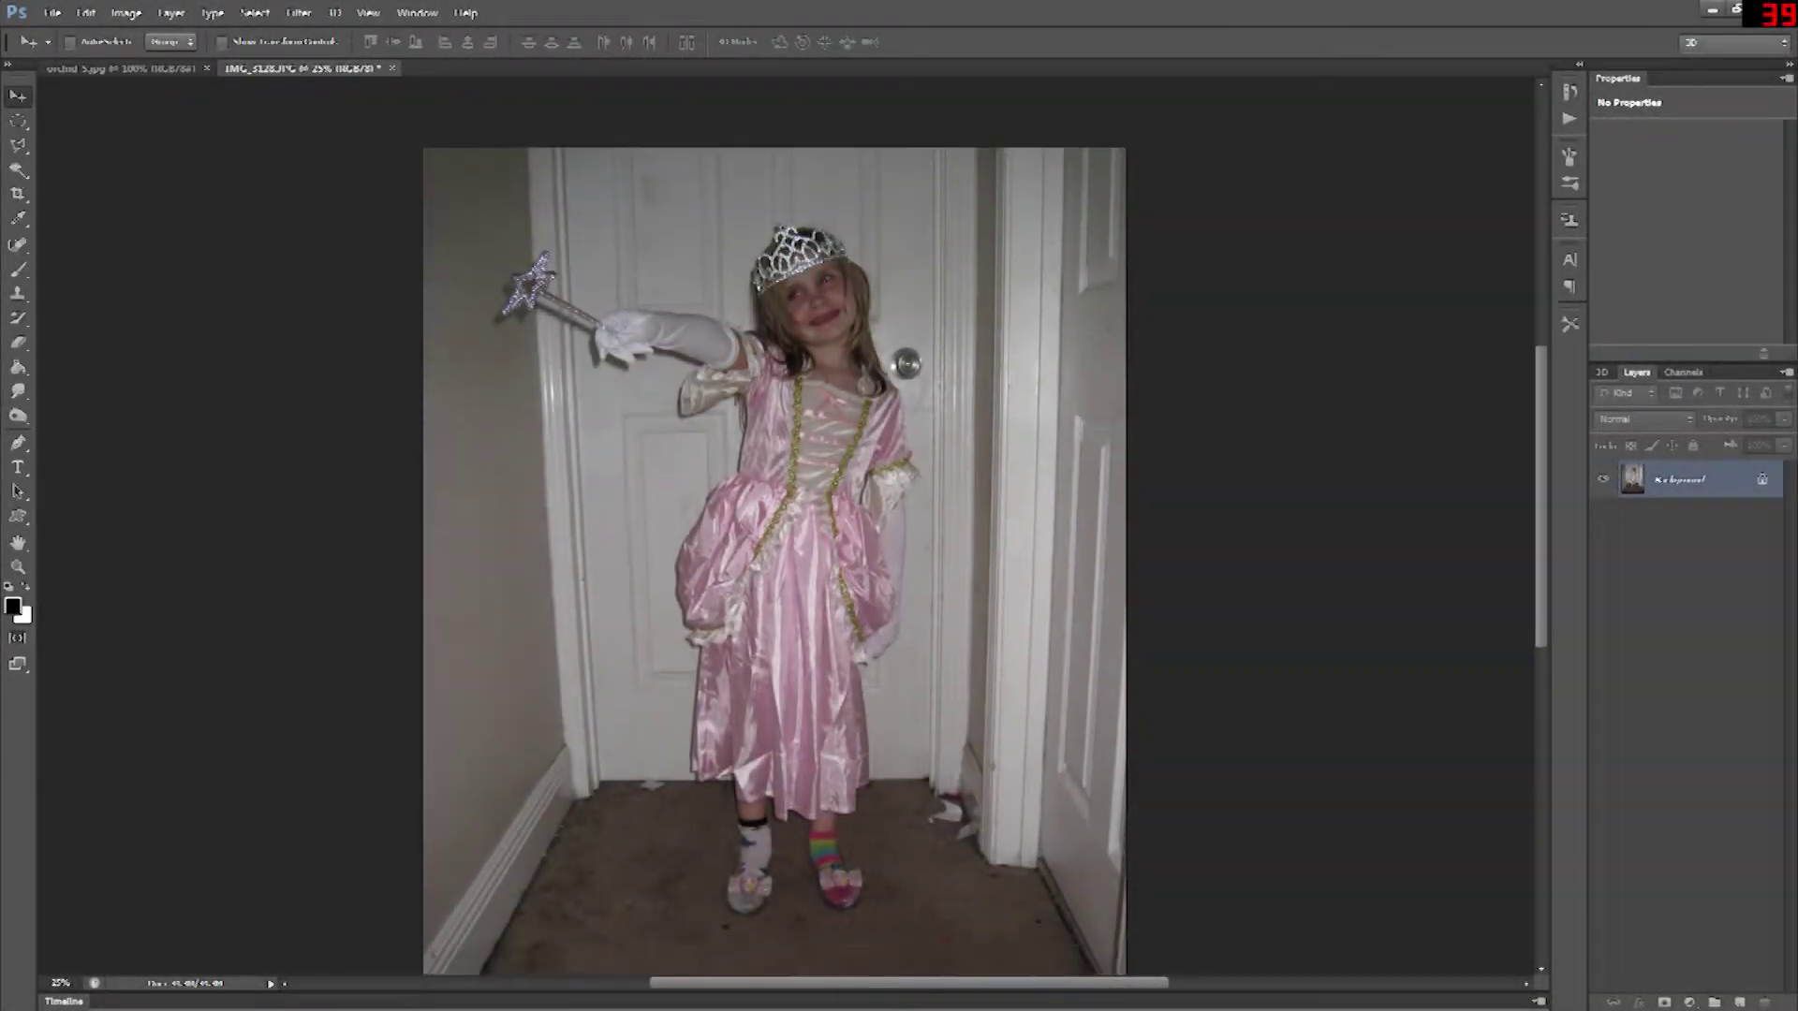
pyautogui.scroll(-3, 775, 561)
pyautogui.scroll(5, 774, 562)
pyautogui.hotkey('ctrl', '+')
pyautogui.hotkey('ctrl', '+')
pyautogui.hotkey('ctrl', '+')
pyautogui.hotkey('ctrl', '+')
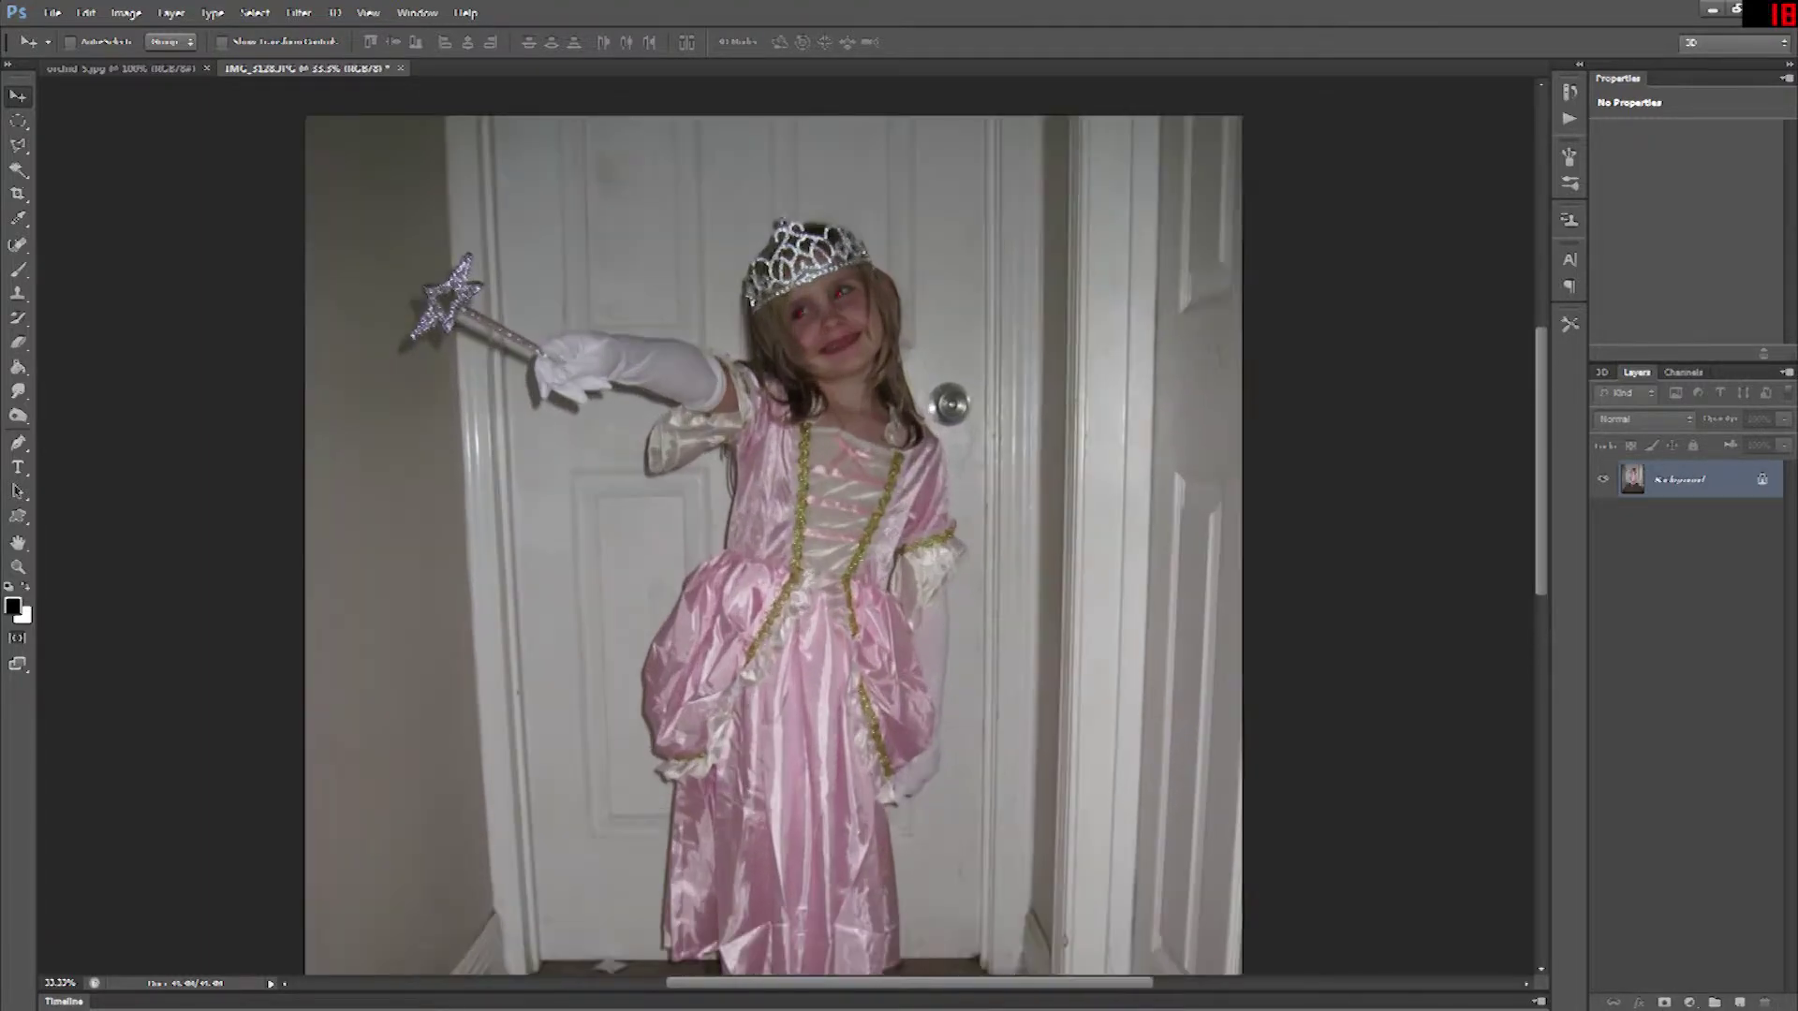
pyautogui.scroll(15, 786, 526)
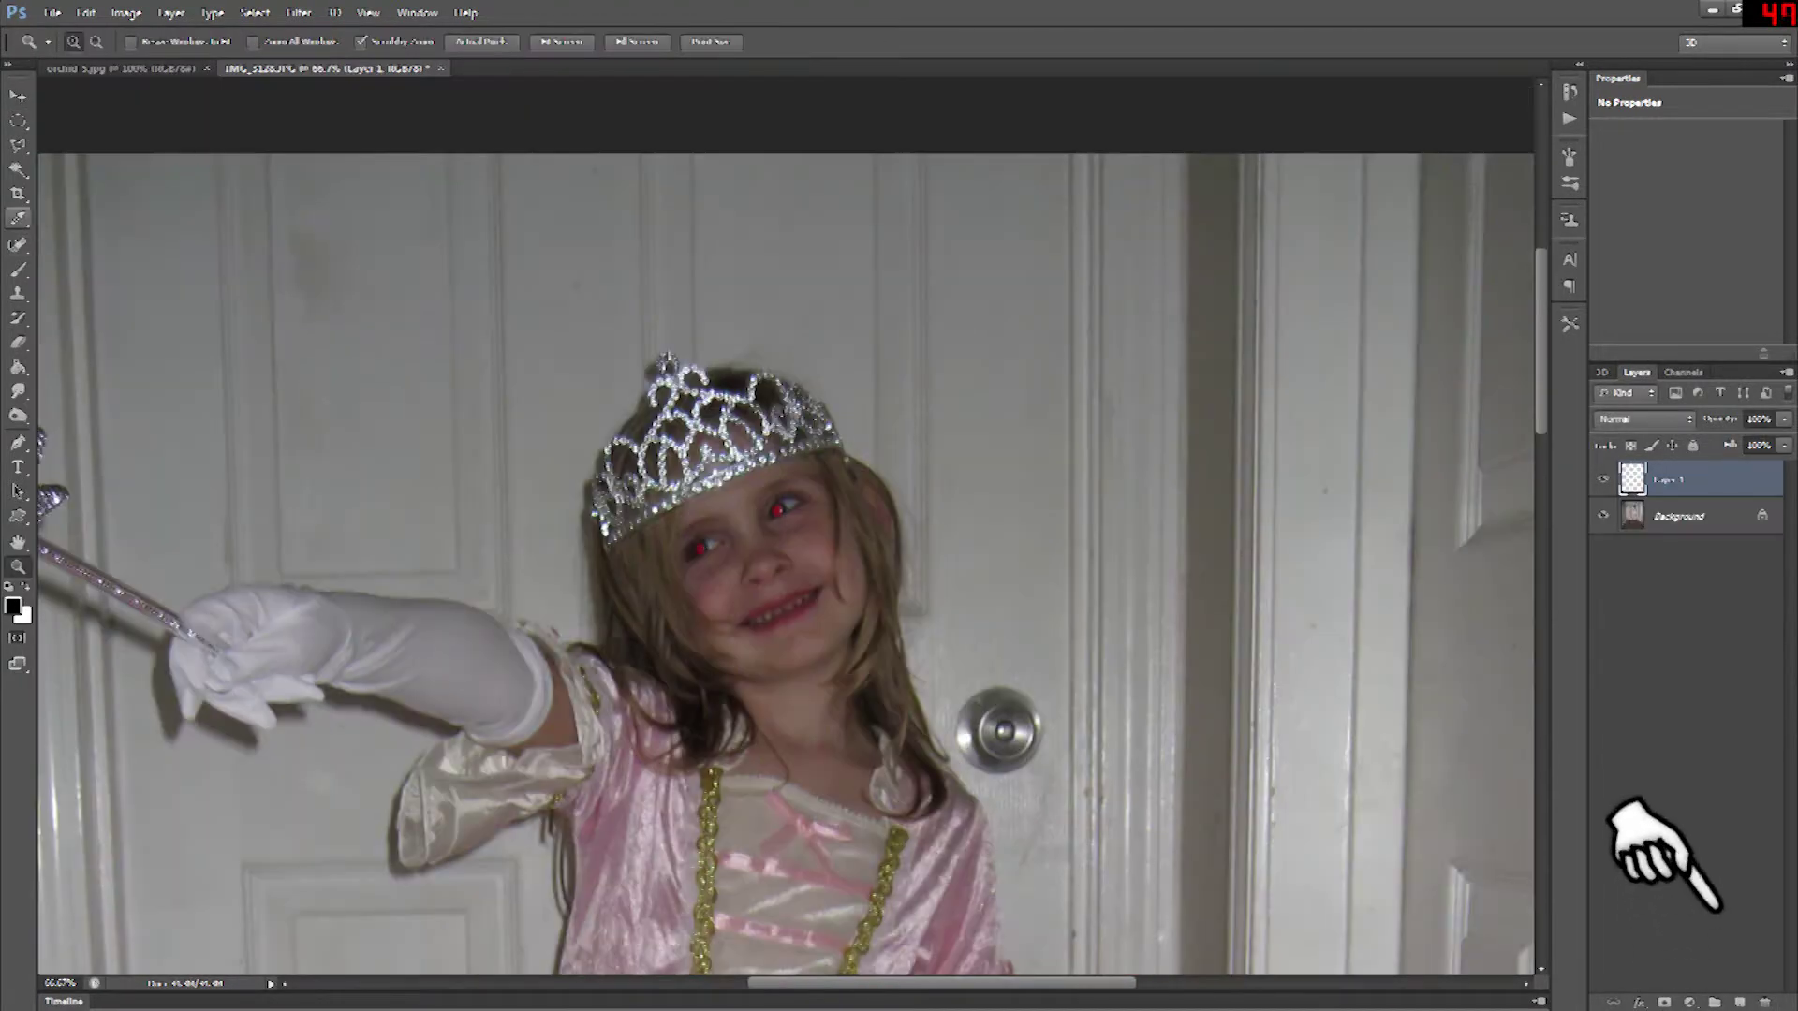
pyautogui.click(787, 562)
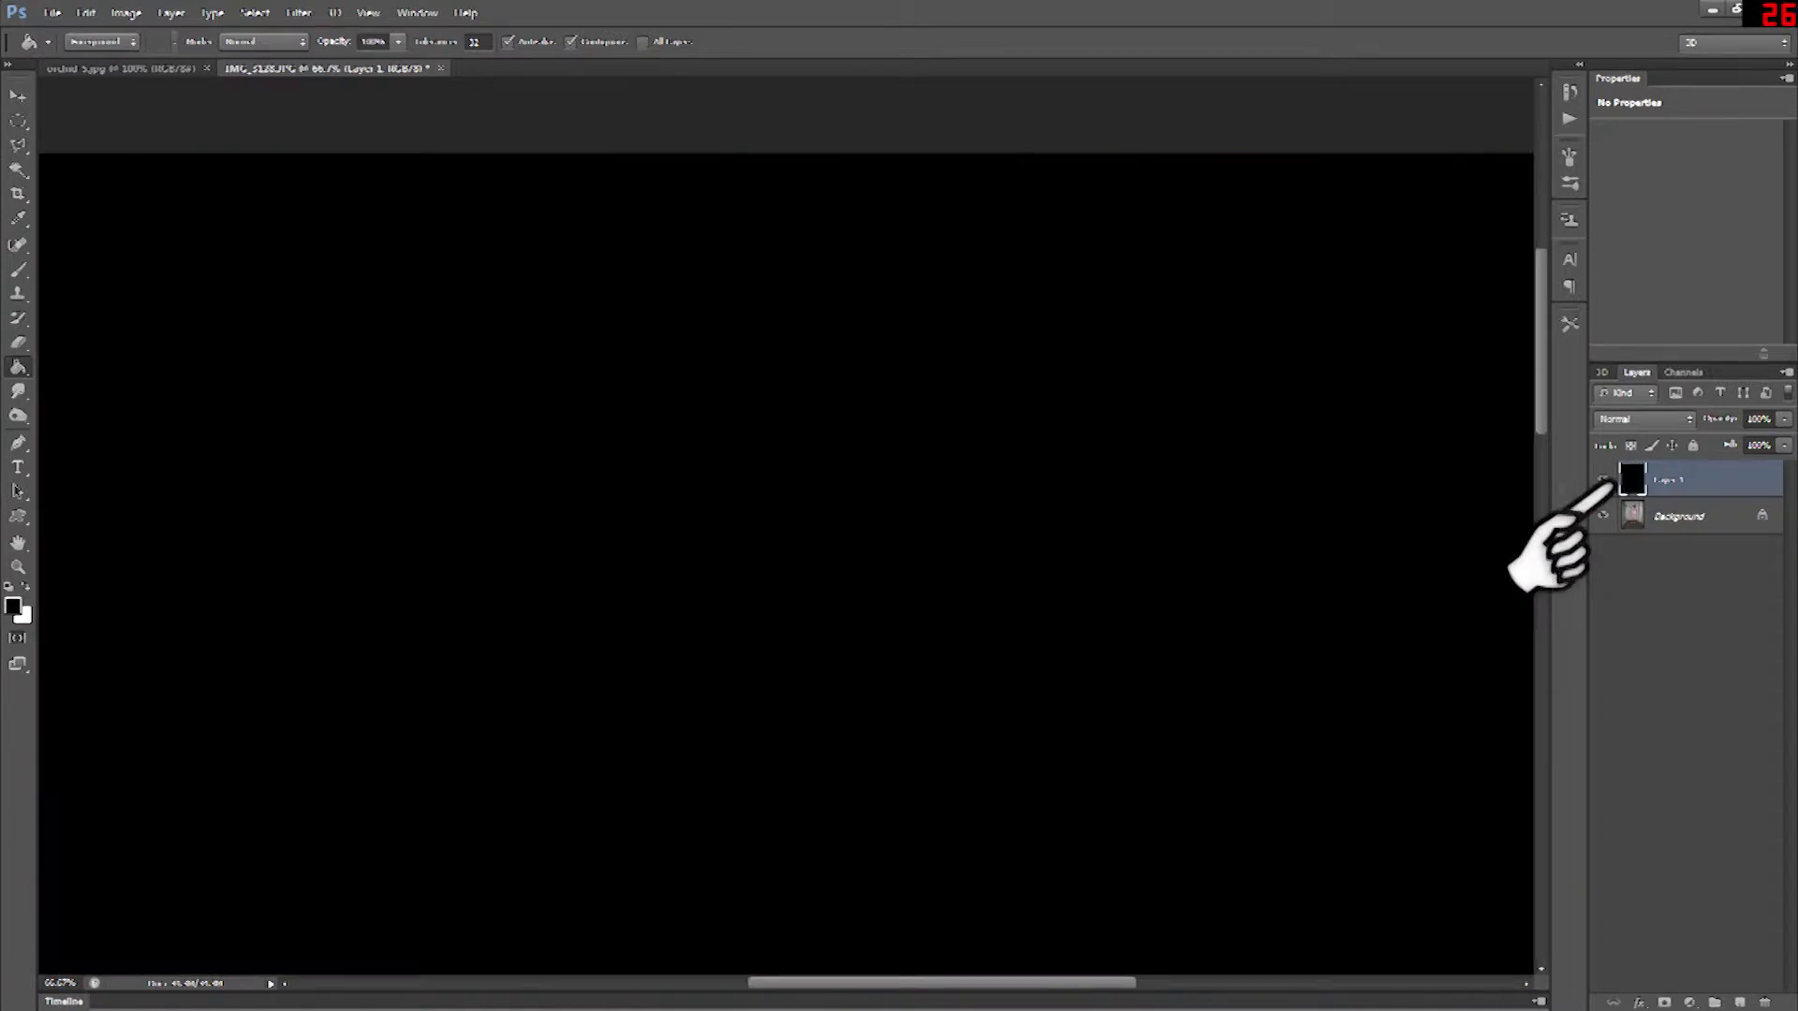
# - Duplicate the Background layer as "Background copy" and move the copy above the black layer
pyautogui.click(1679, 516)
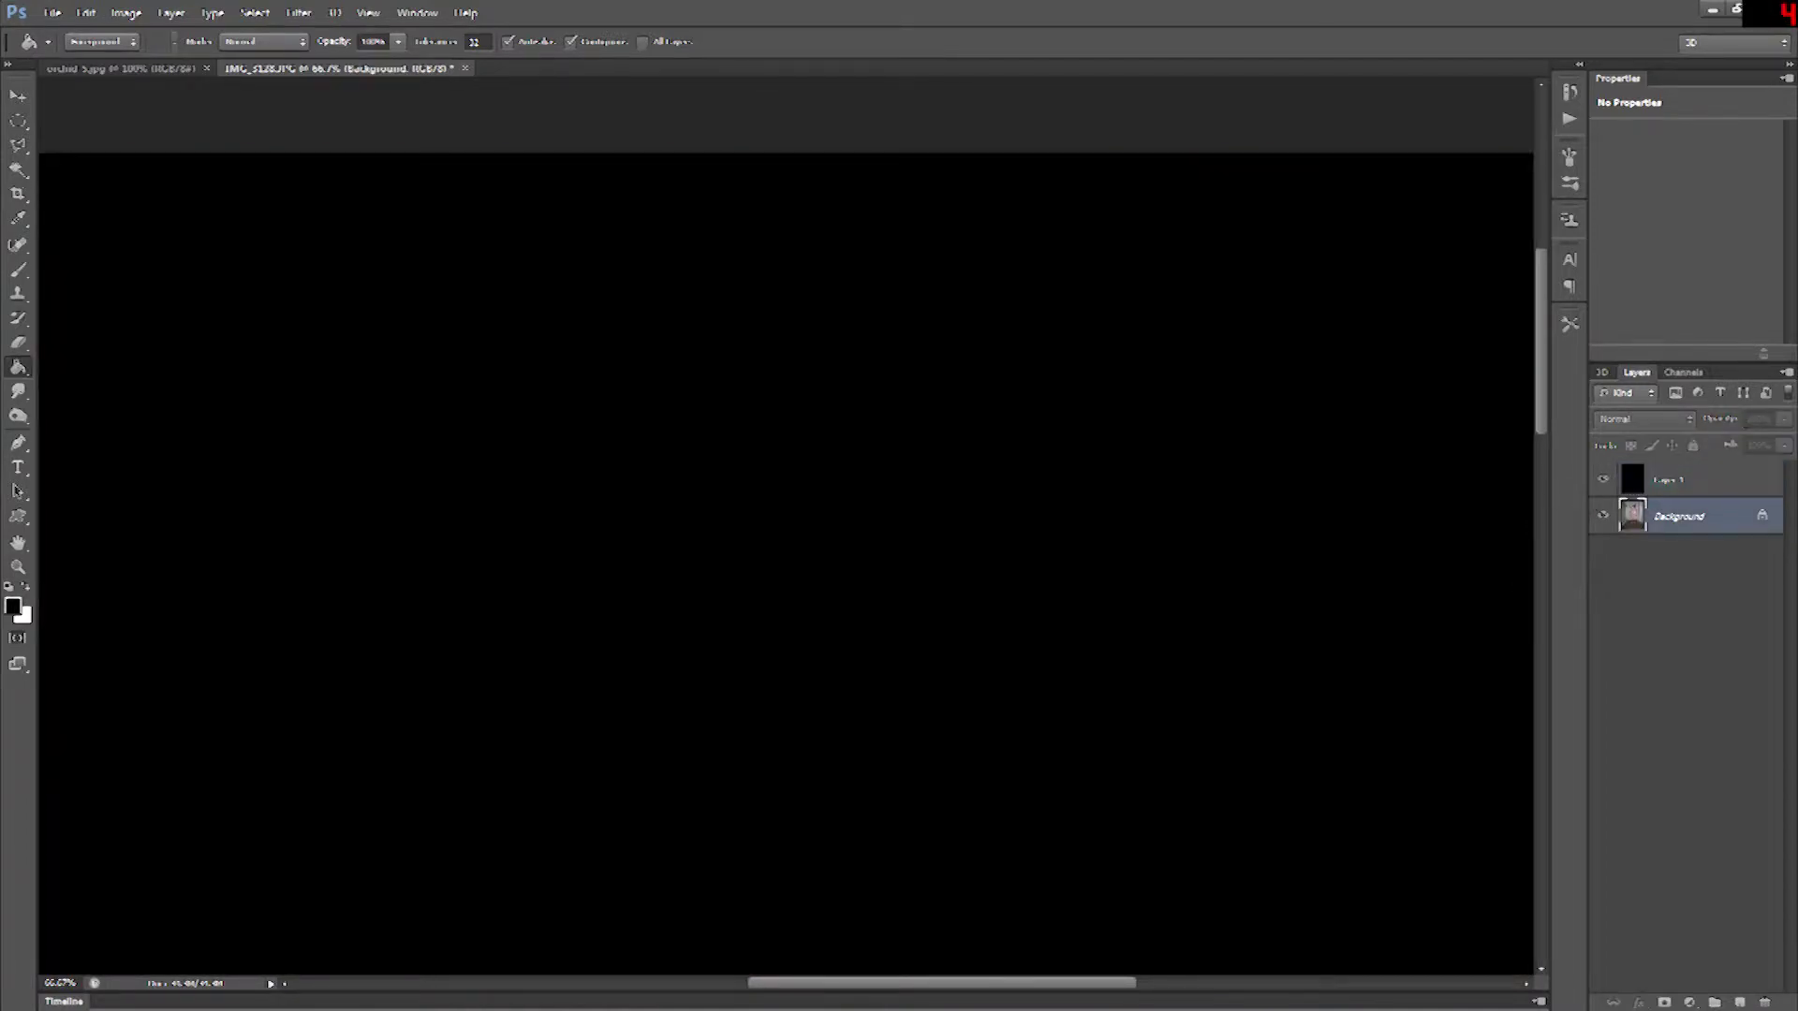
pyautogui.rightClick(1686, 520)
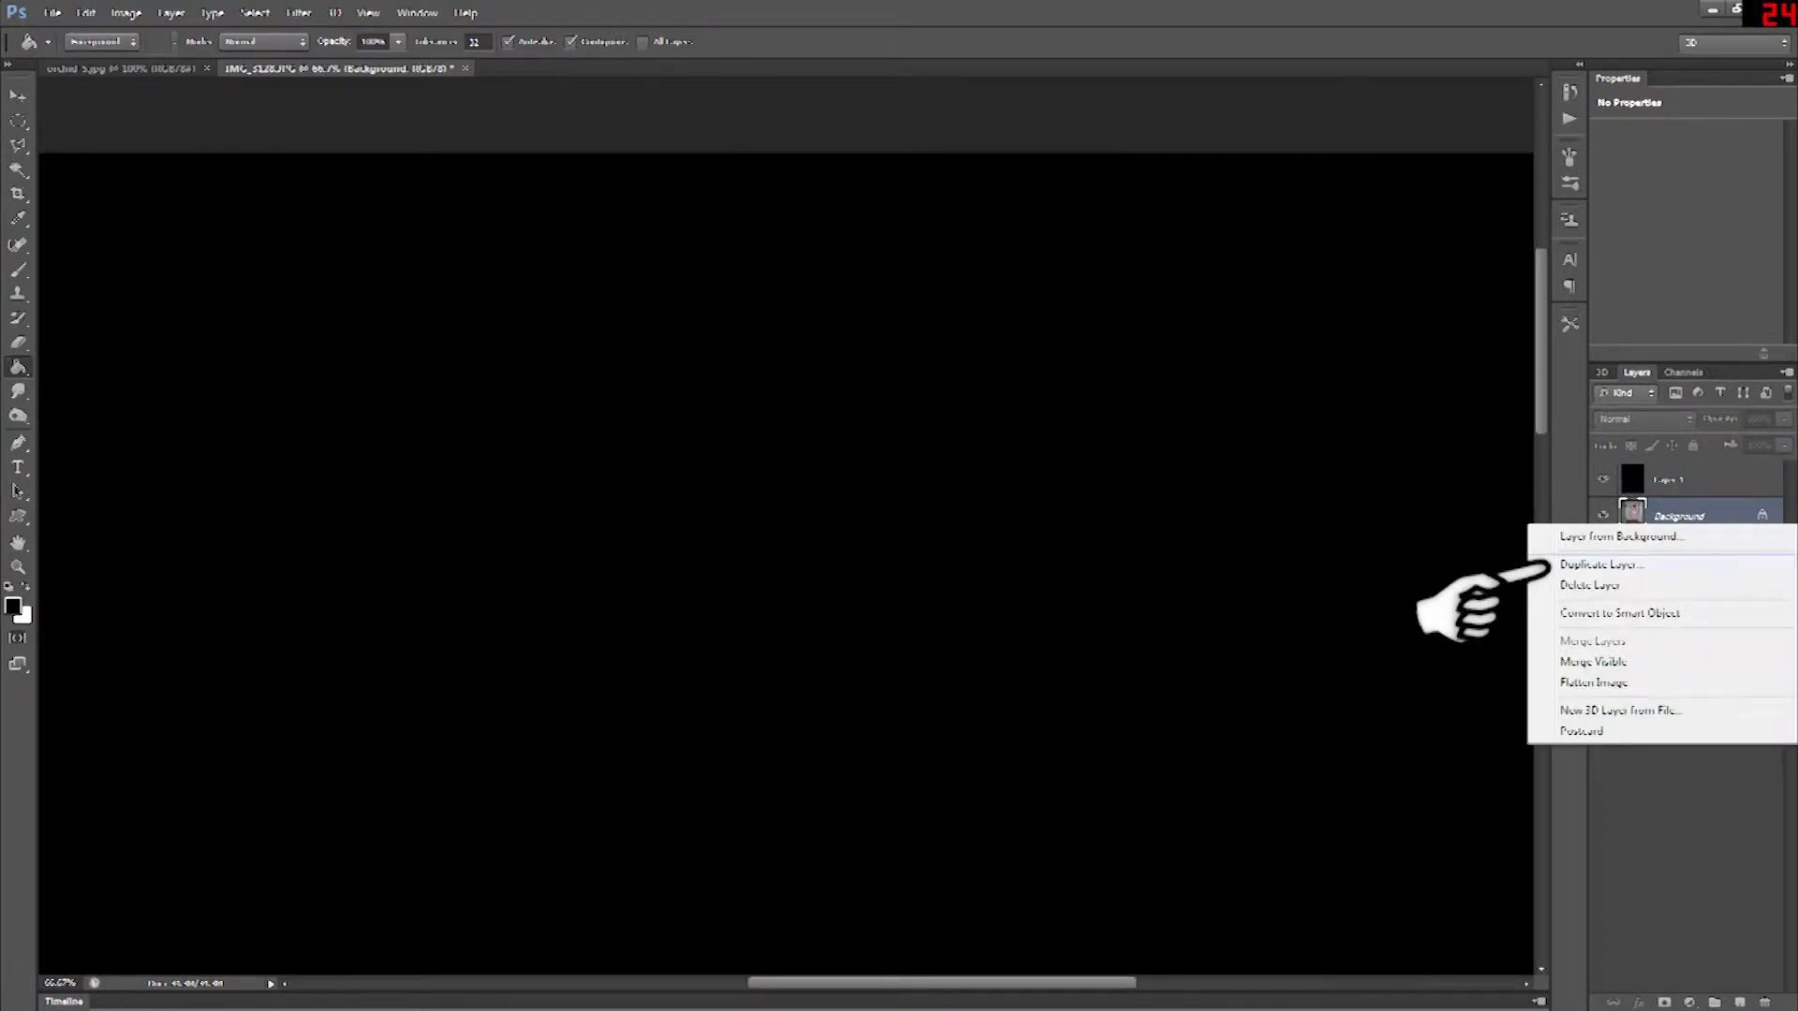
pyautogui.click(1605, 566)
pyautogui.press('Return')
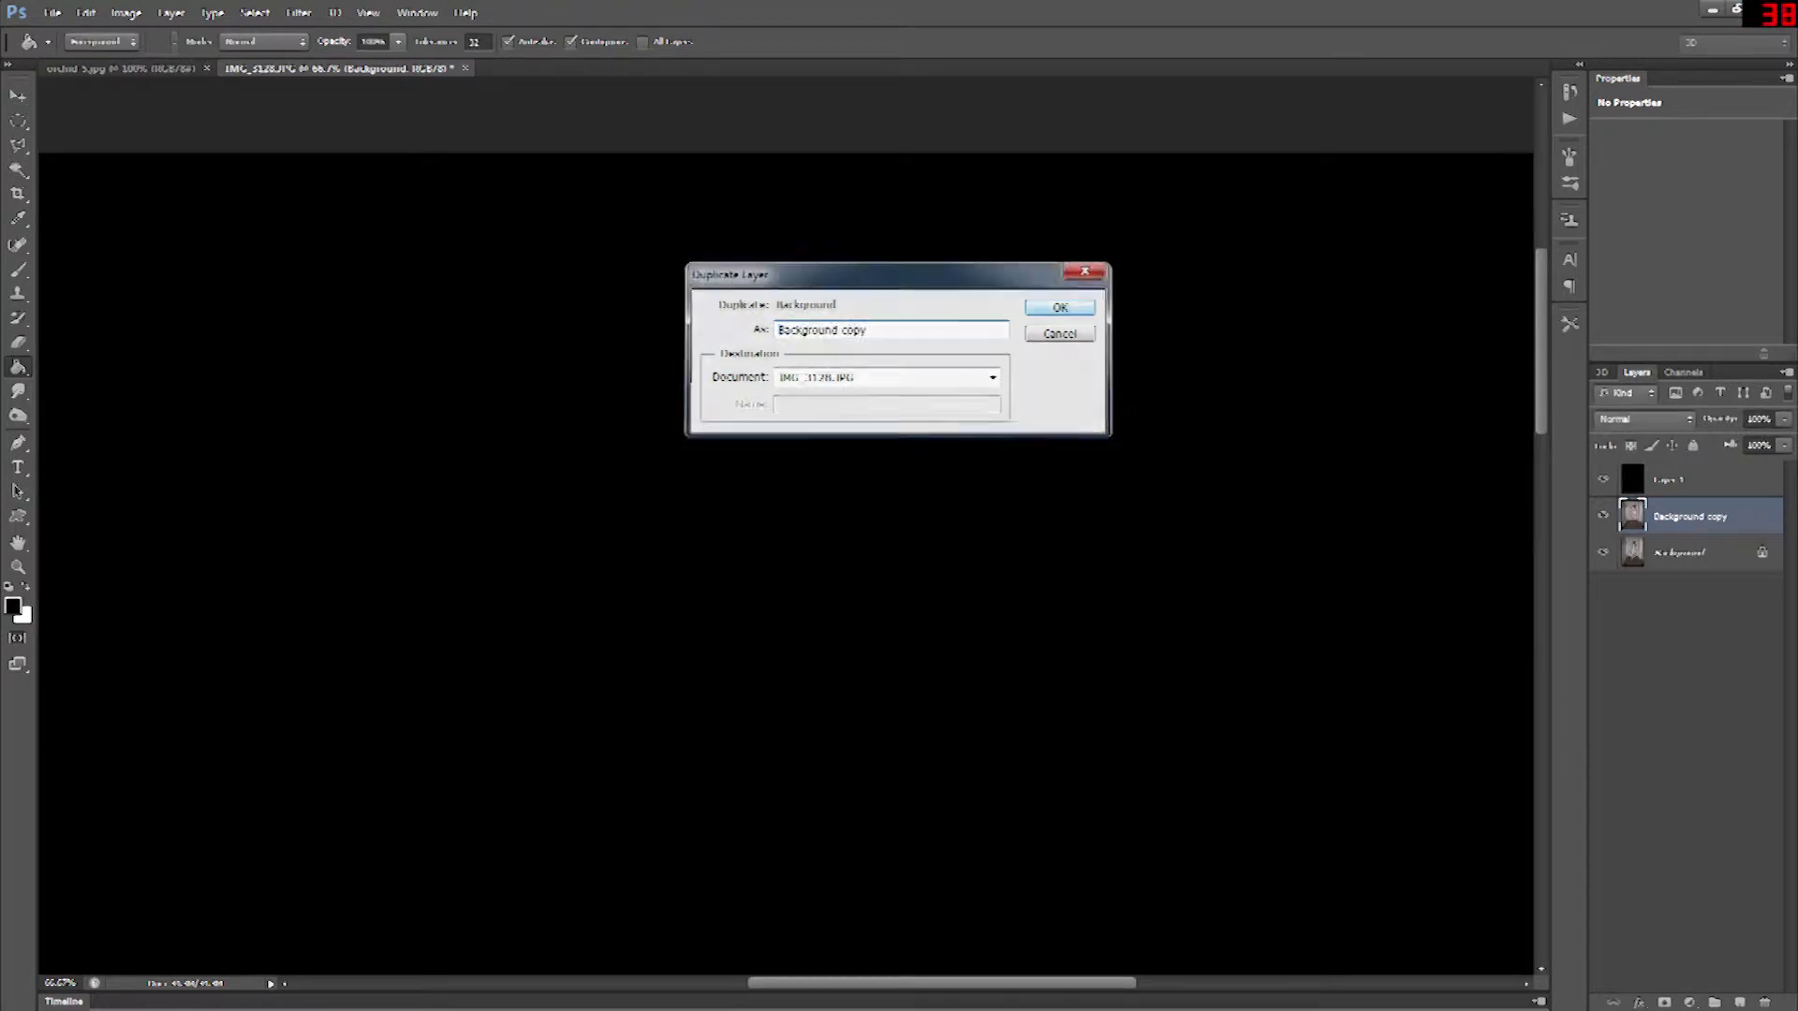
pyautogui.moveTo(1689, 516); pyautogui.dragTo(1689, 468)
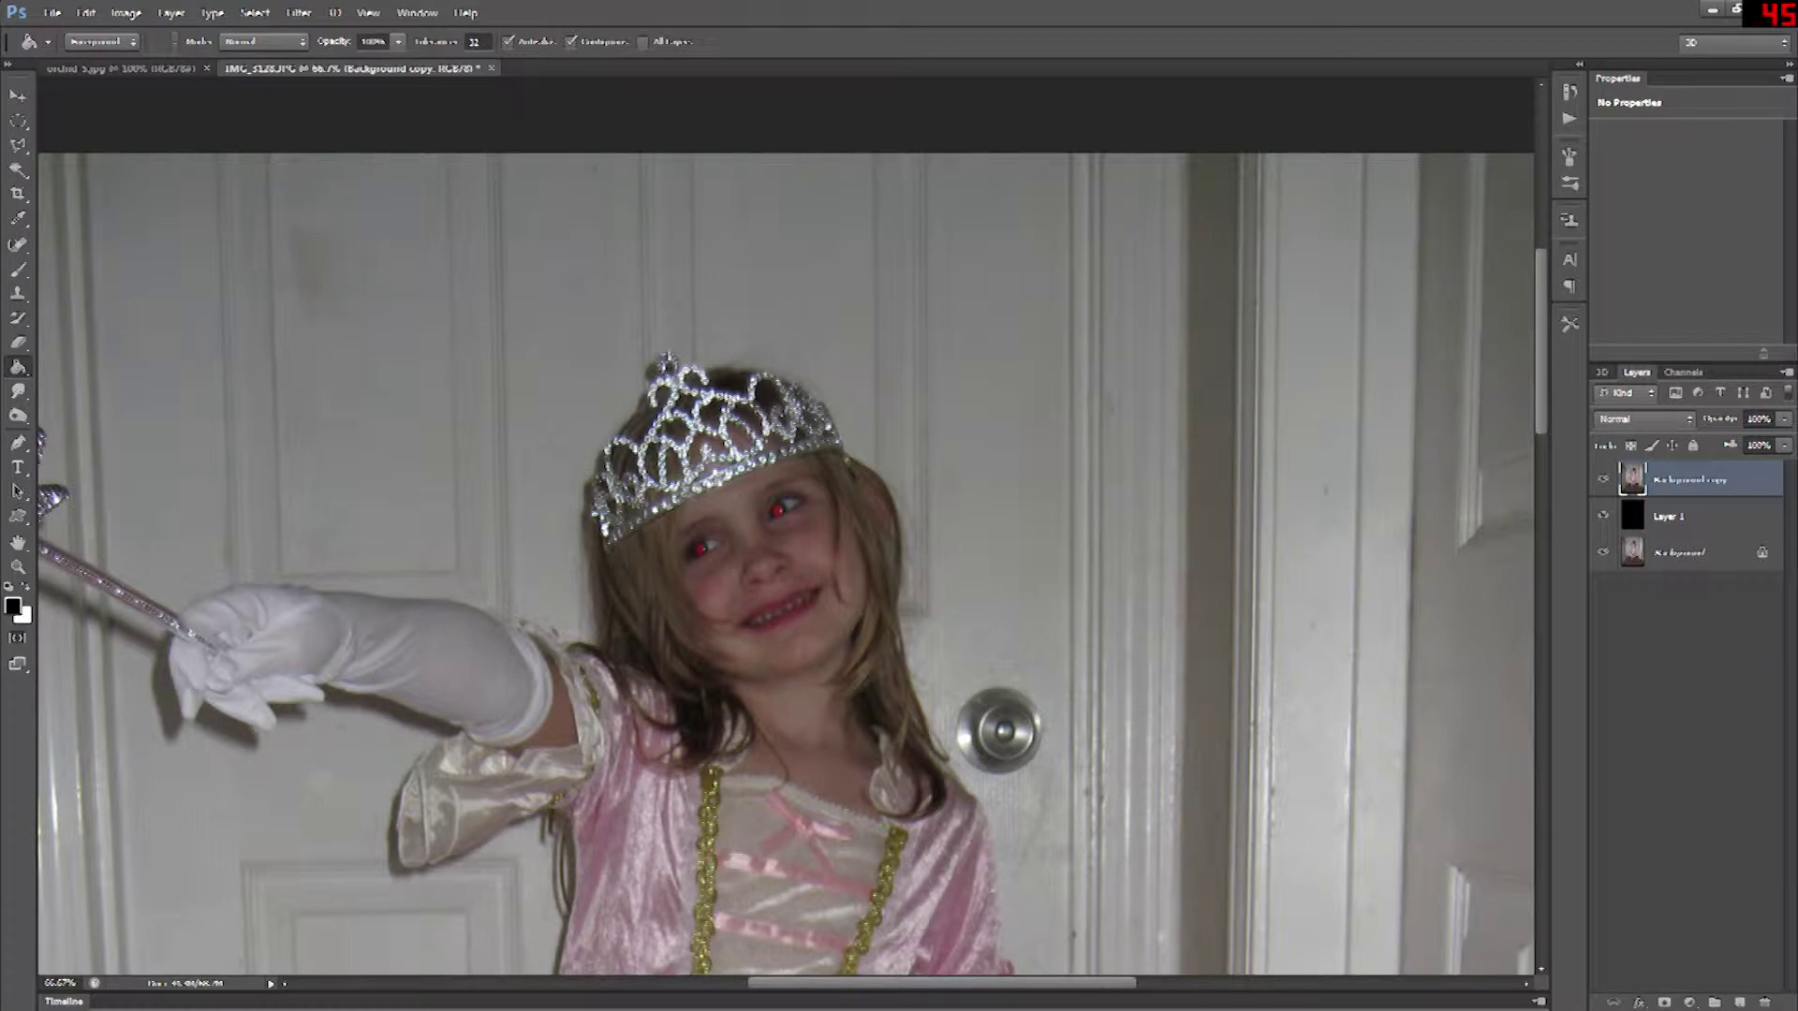
# - Add a layer mask to the photo copy, brush black over one red pupil, and undo the last stroke
pyautogui.click(1664, 1002)
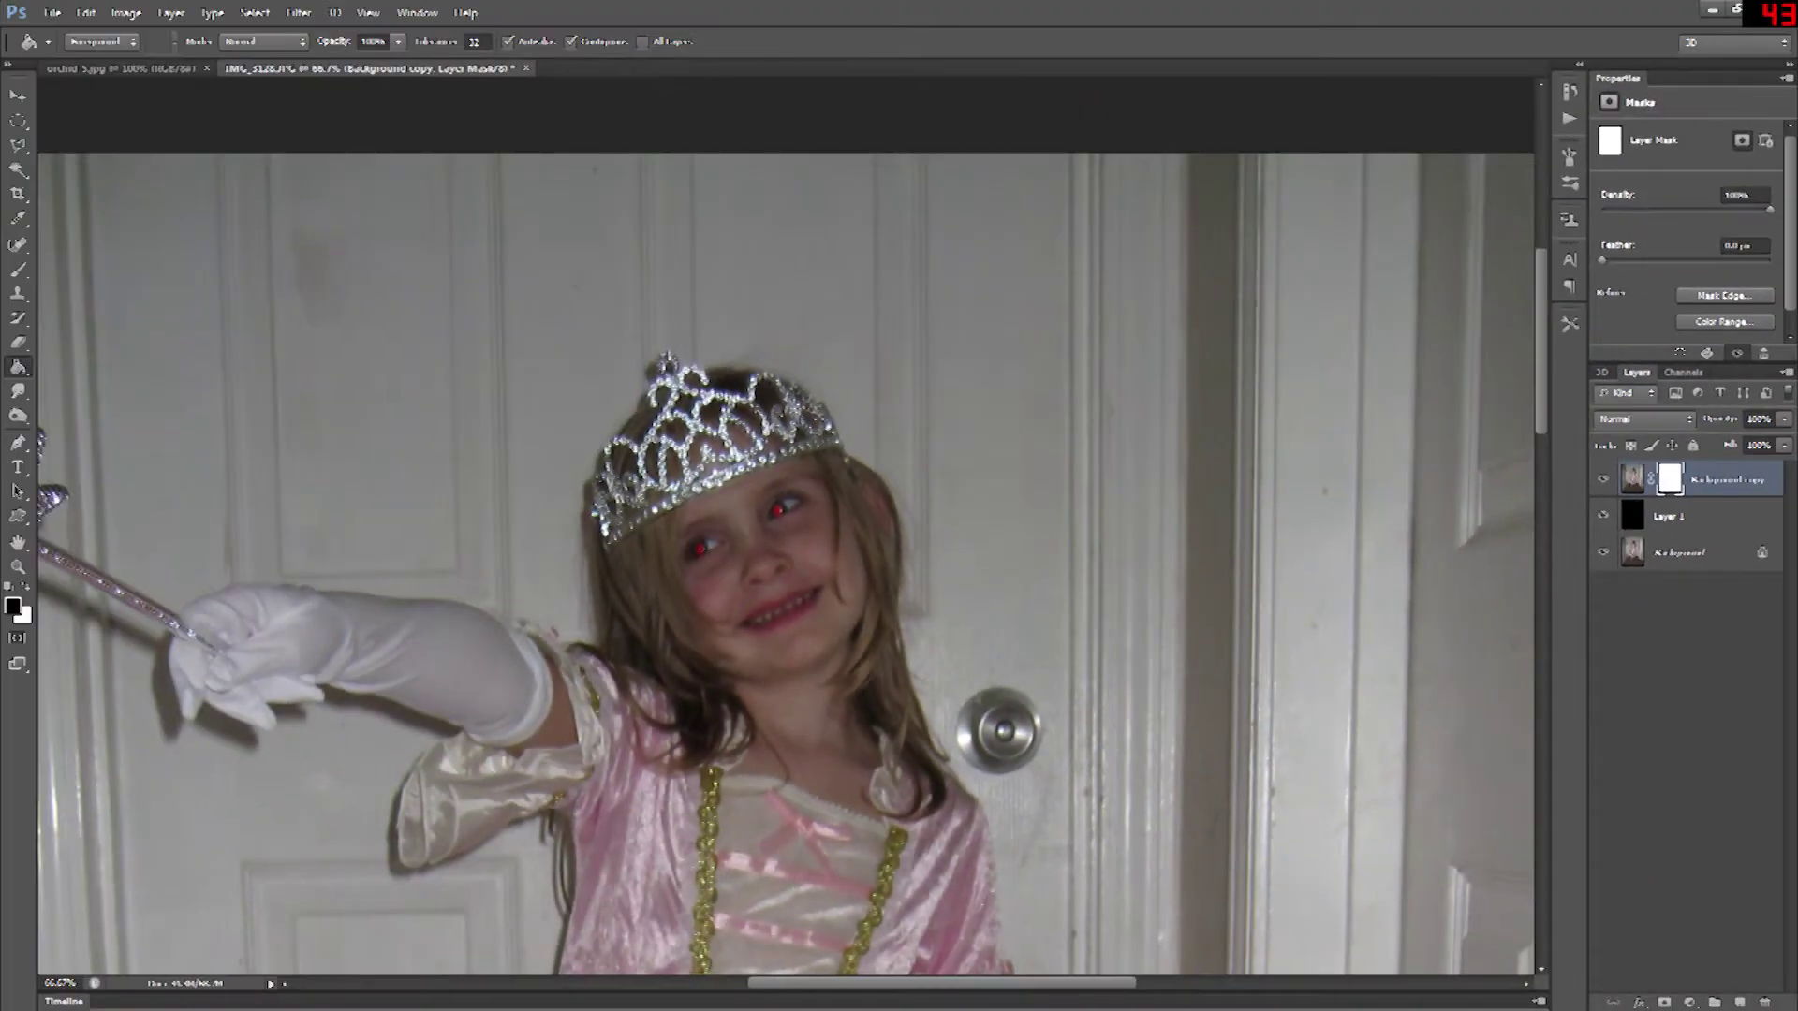
pyautogui.hotkey('ctrl', '+')
pyautogui.hotkey('ctrl', '+')
pyautogui.hotkey('ctrl', '+')
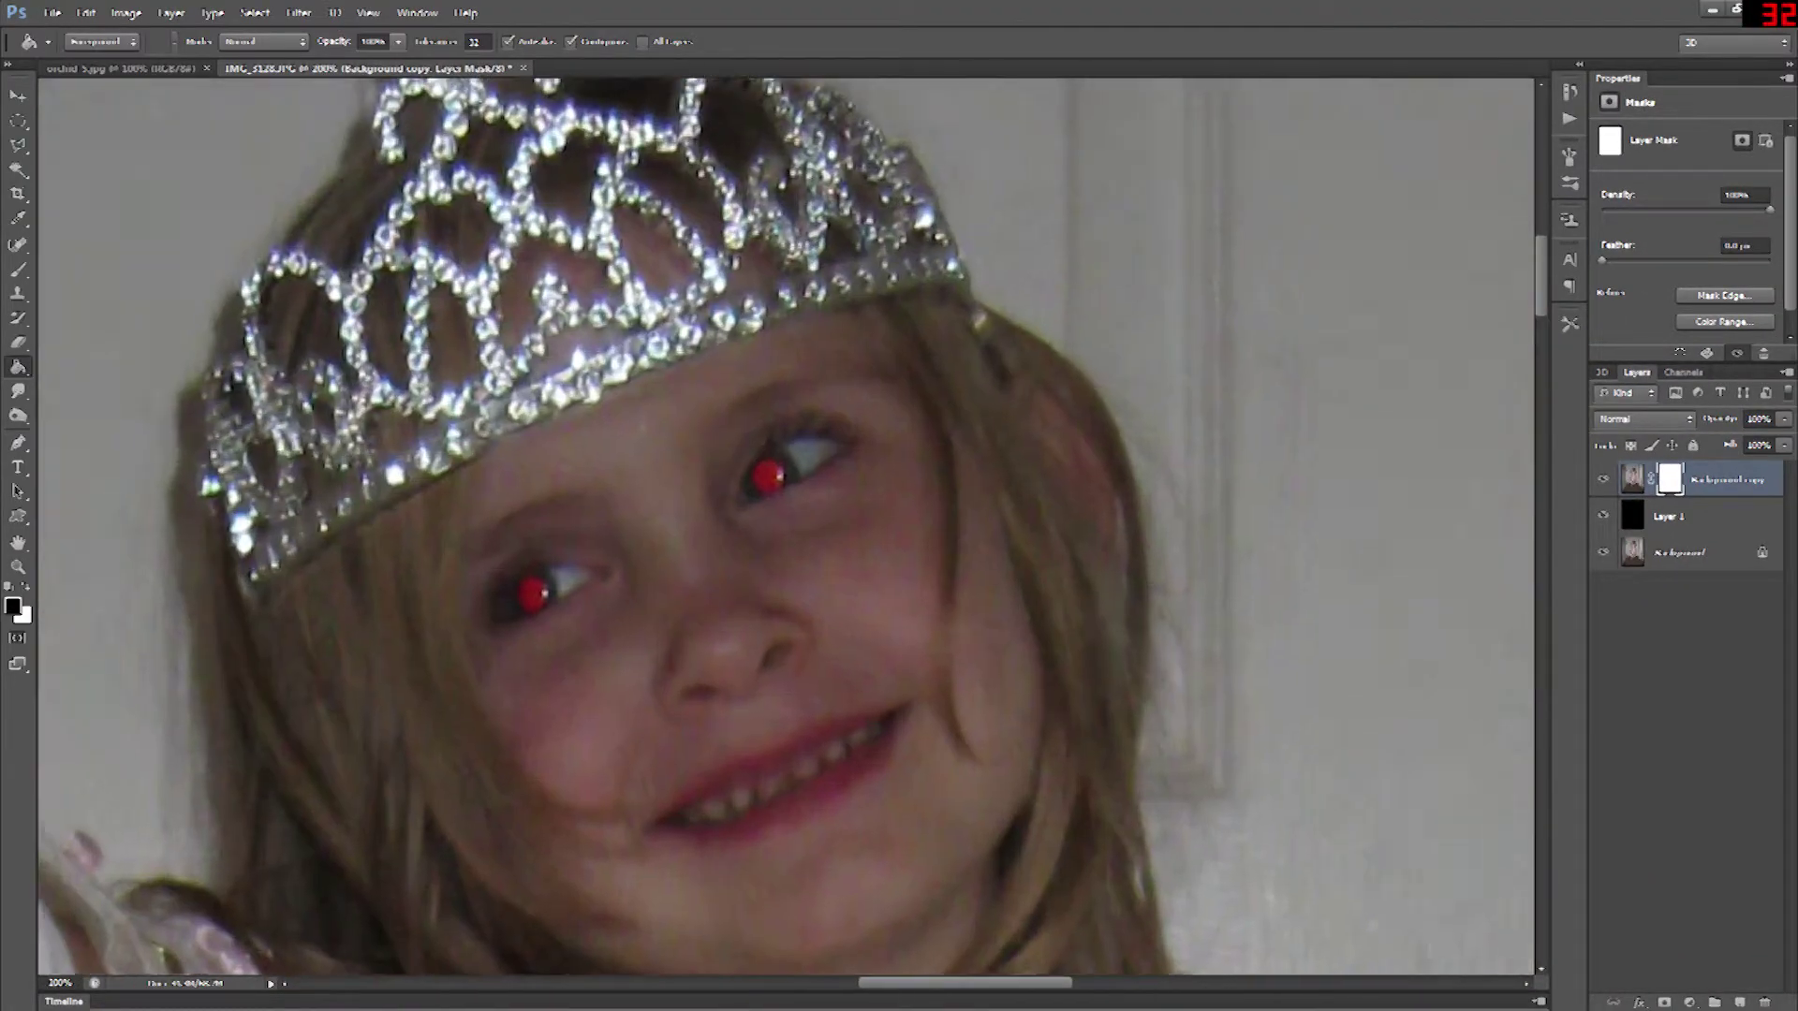
pyautogui.press('space')
pyautogui.press('b')
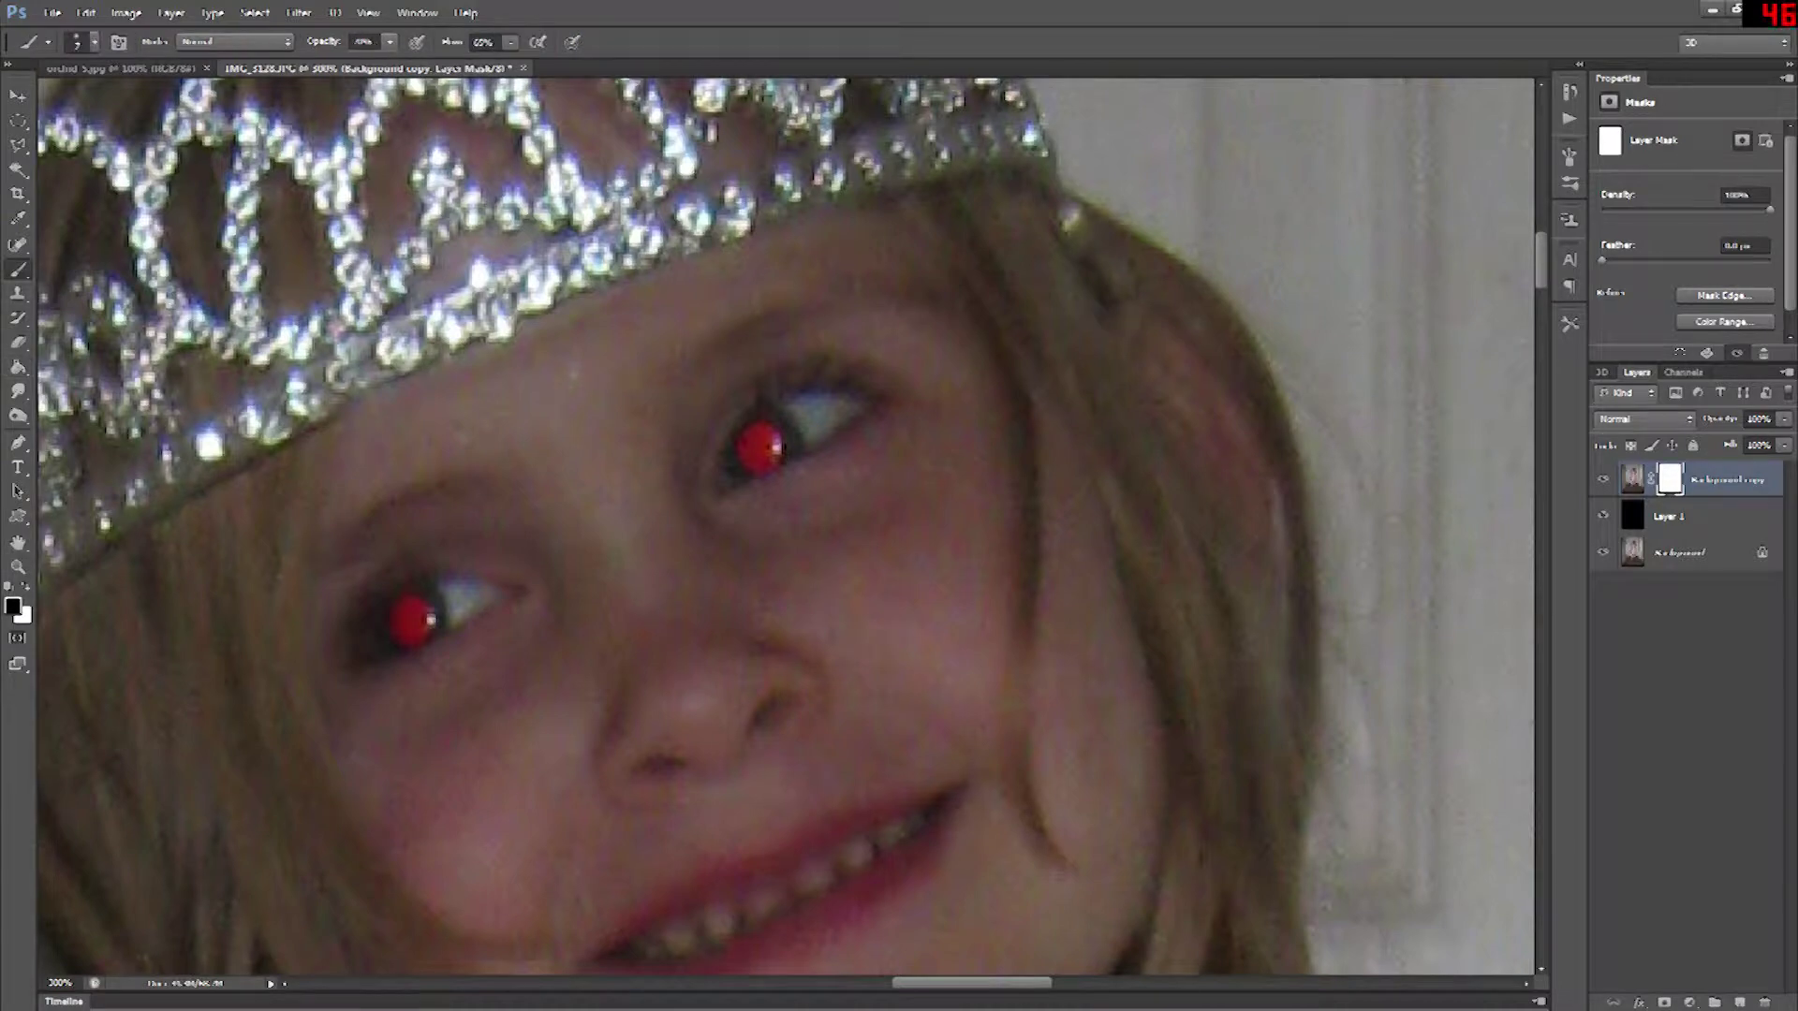
pyautogui.moveTo(761, 446)
pyautogui.mouseDown()
pyautogui.moveTo(751, 461)
pyautogui.moveTo(771, 431)
pyautogui.moveTo(774, 458)
pyautogui.mouseUp()
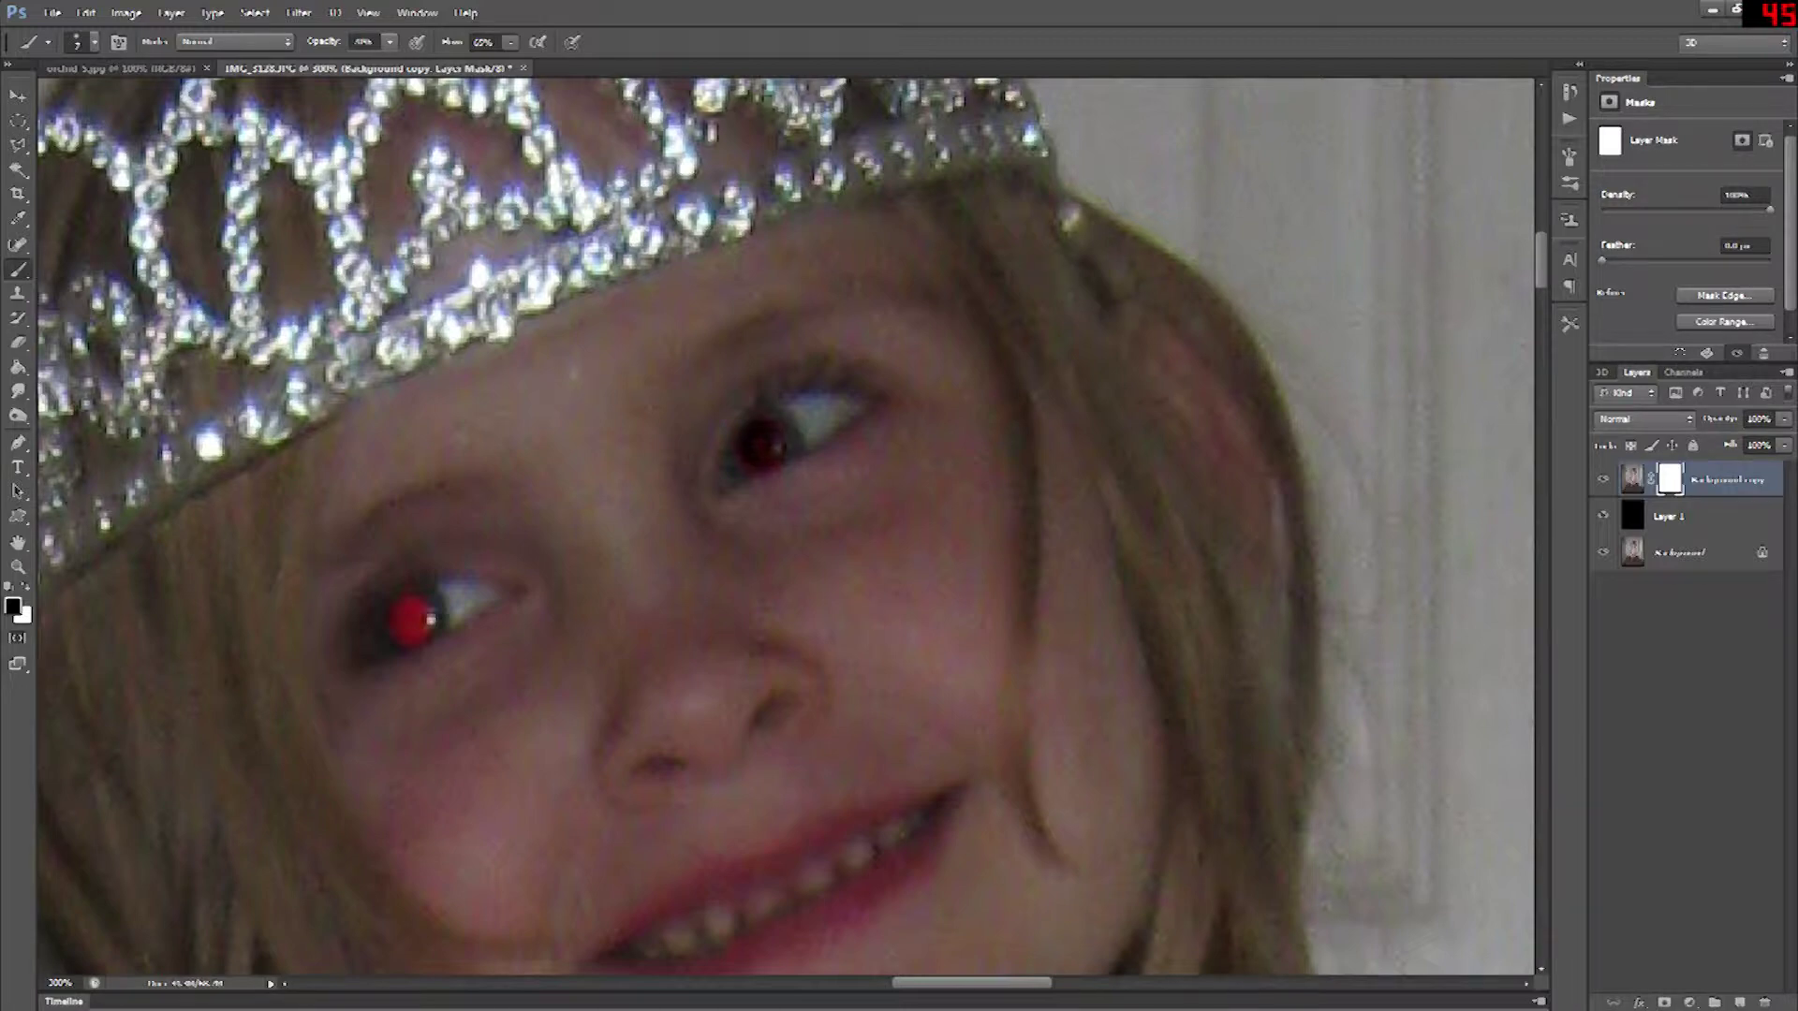
pyautogui.moveTo(773, 464)
pyautogui.mouseDown()
pyautogui.moveTo(754, 474)
pyautogui.moveTo(779, 428)
pyautogui.moveTo(756, 485)
pyautogui.mouseUp()
pyautogui.hotkey('ctrl', 'z')
# - Target the photo copy's image instead of its mask and paint the red pupils black
pyautogui.press('x')
pyautogui.click(1633, 479)
pyautogui.press('x')
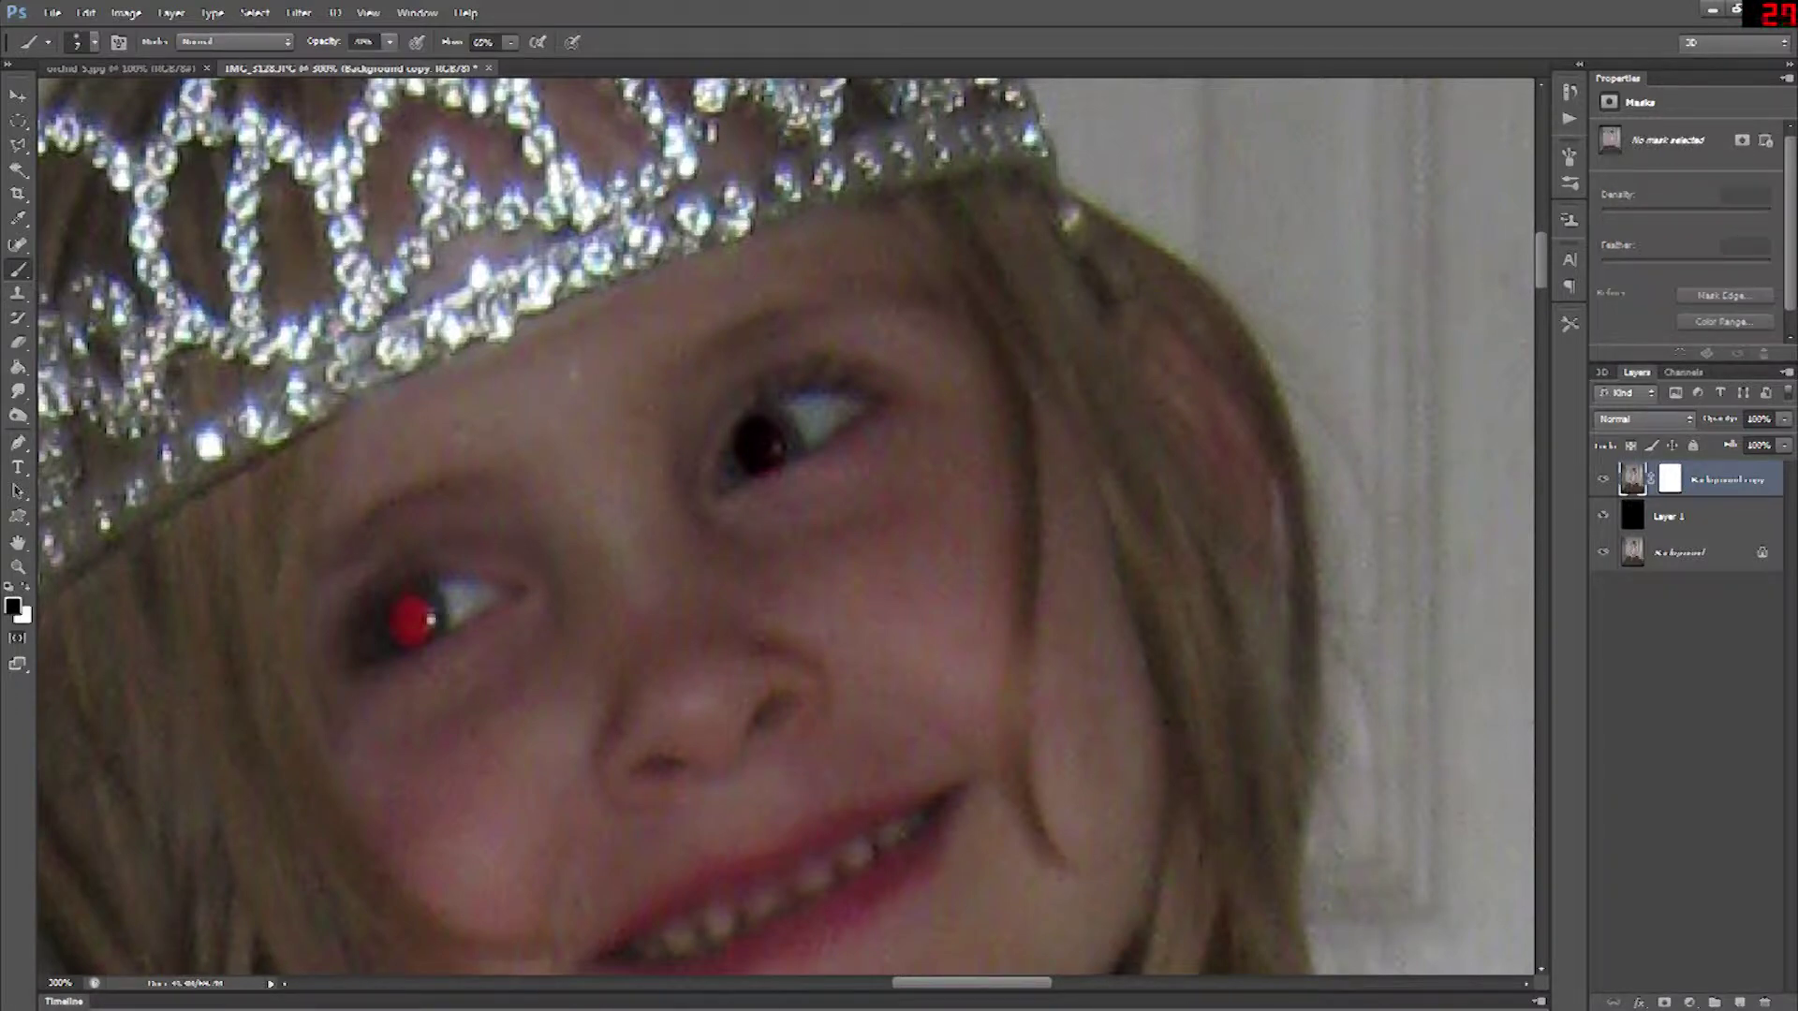
pyautogui.press('x')
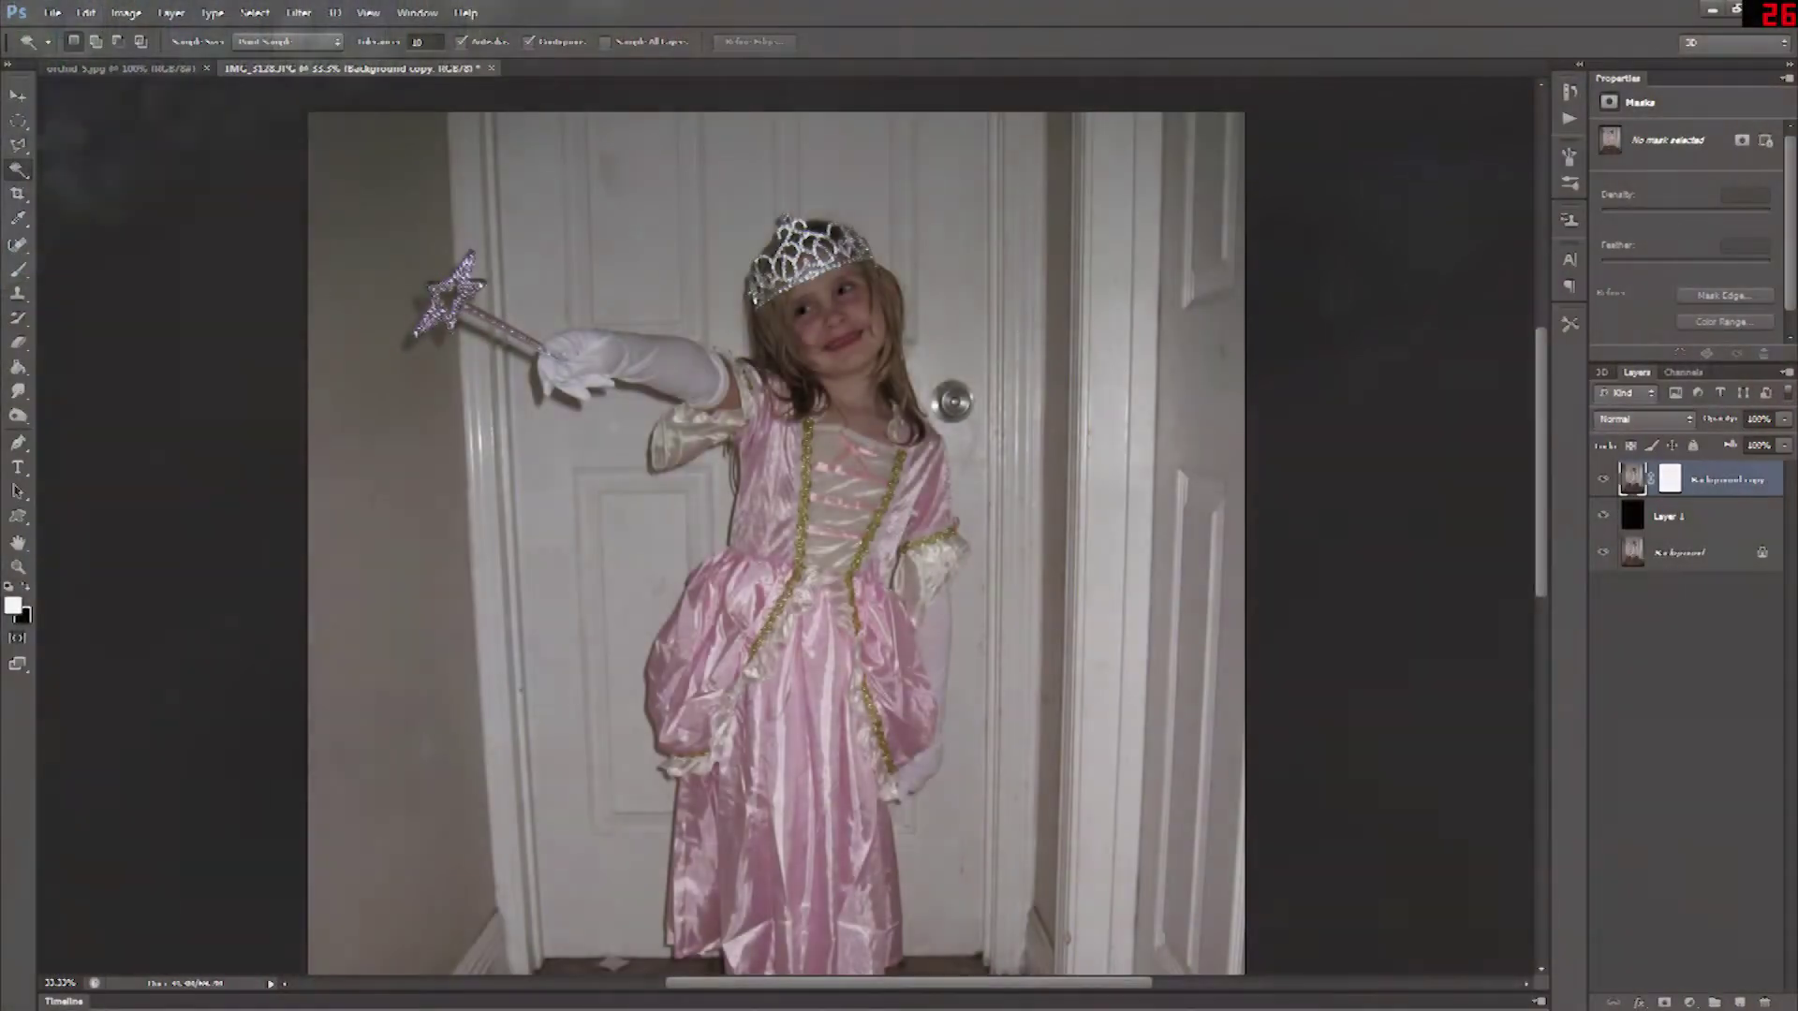
# - Outline the girl and her wand down to the dress hem with the Polygonal Lasso, and invert the selection
pyautogui.press('l')
pyautogui.click(409, 270)
pyautogui.click(398, 352)
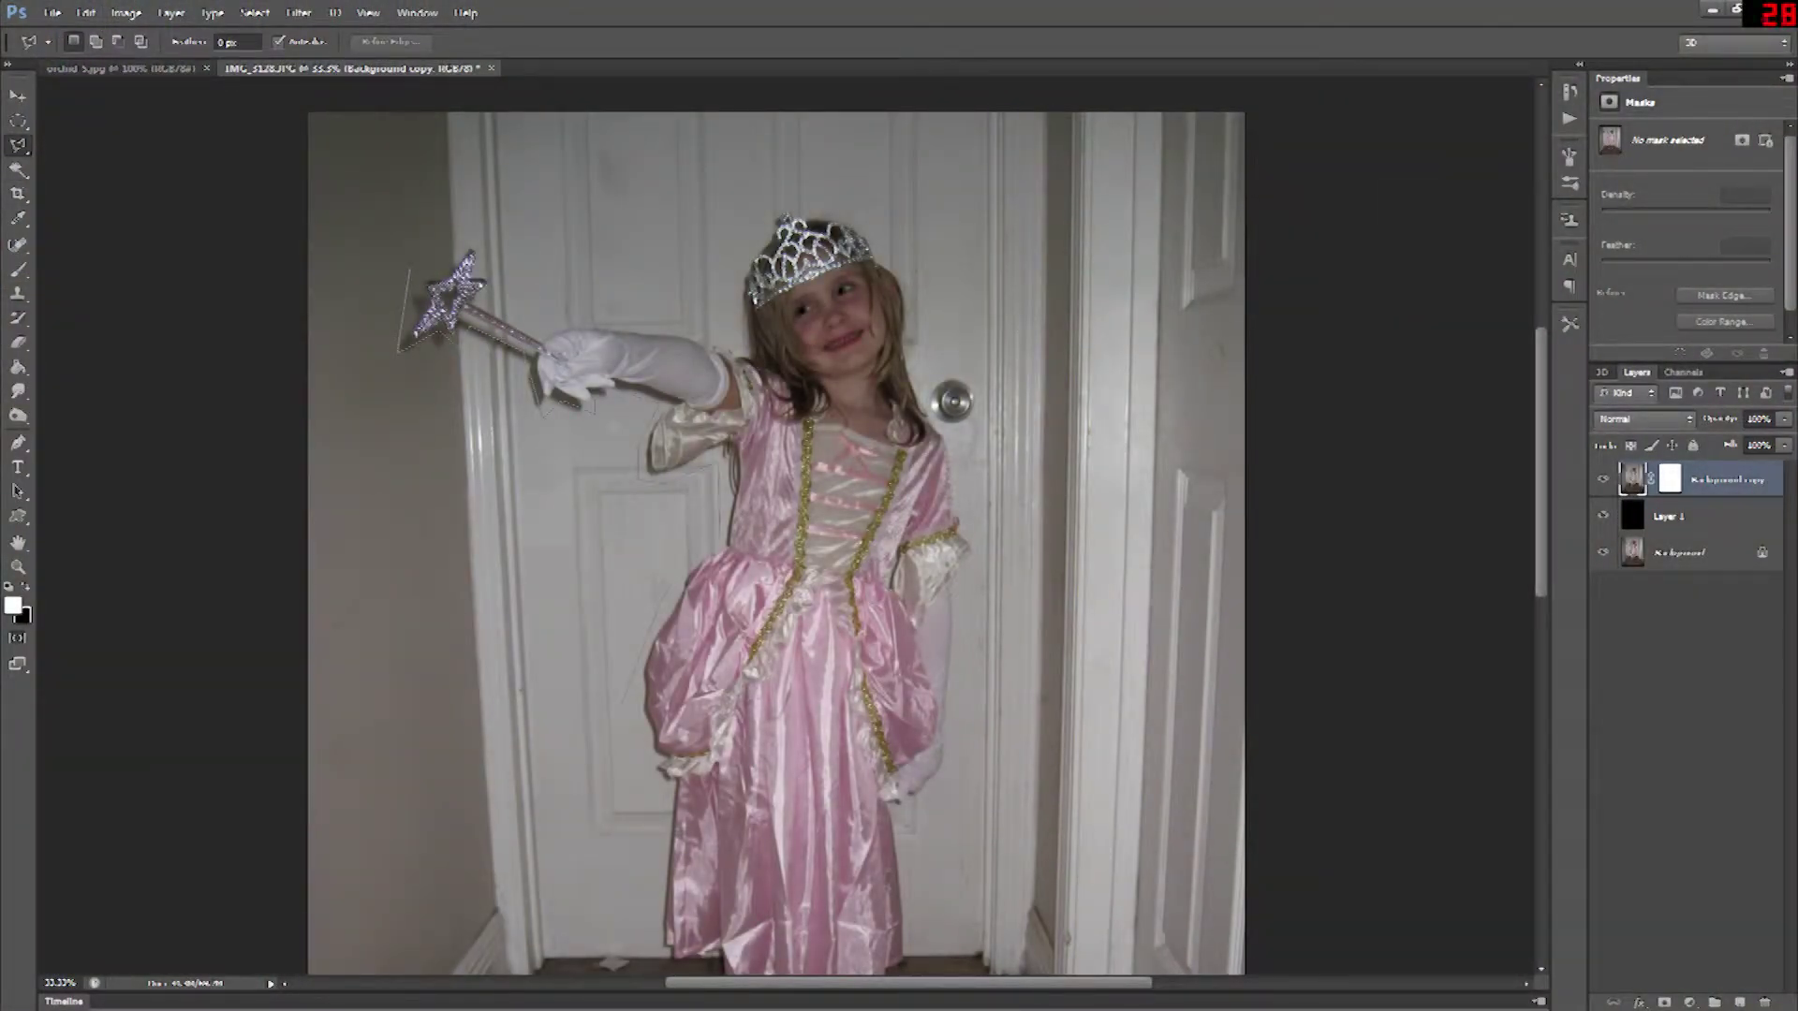
pyautogui.click(653, 959)
pyautogui.scroll(-1, 652, 960)
pyautogui.click(702, 940)
pyautogui.click(897, 963)
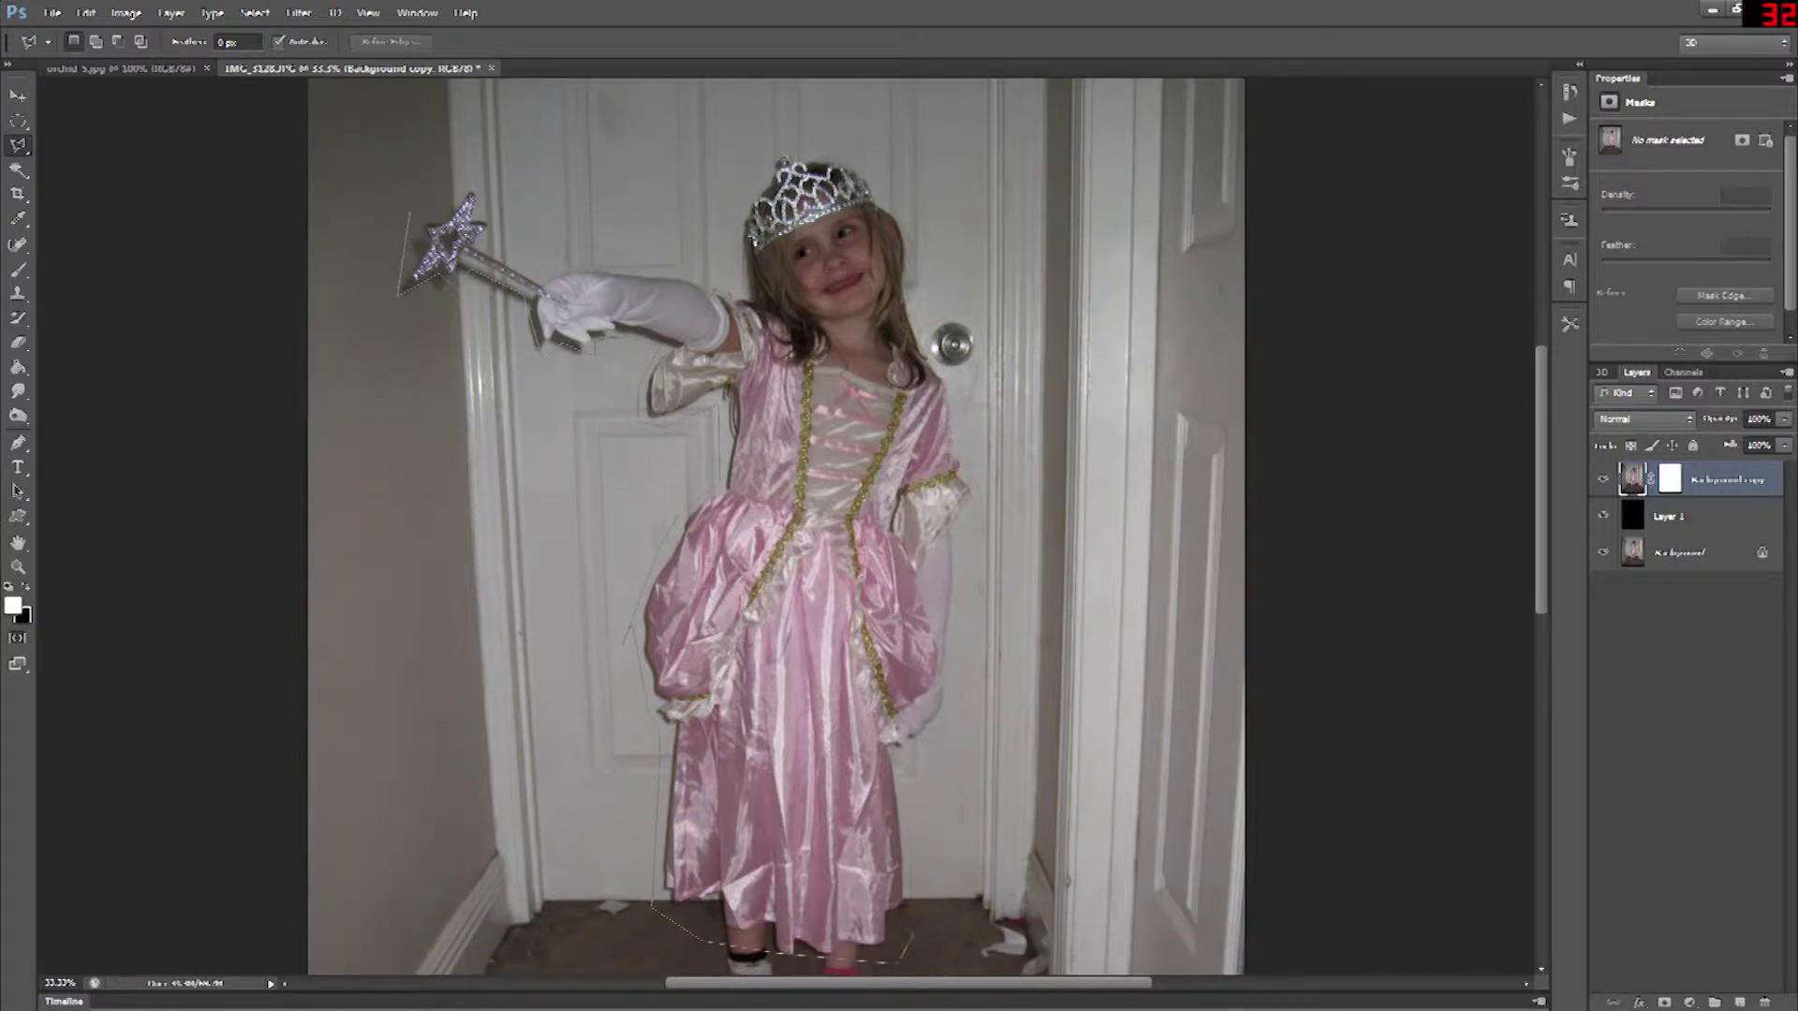
pyautogui.click(917, 927)
pyautogui.click(923, 806)
pyautogui.click(628, 643)
pyautogui.rightClick(414, 340)
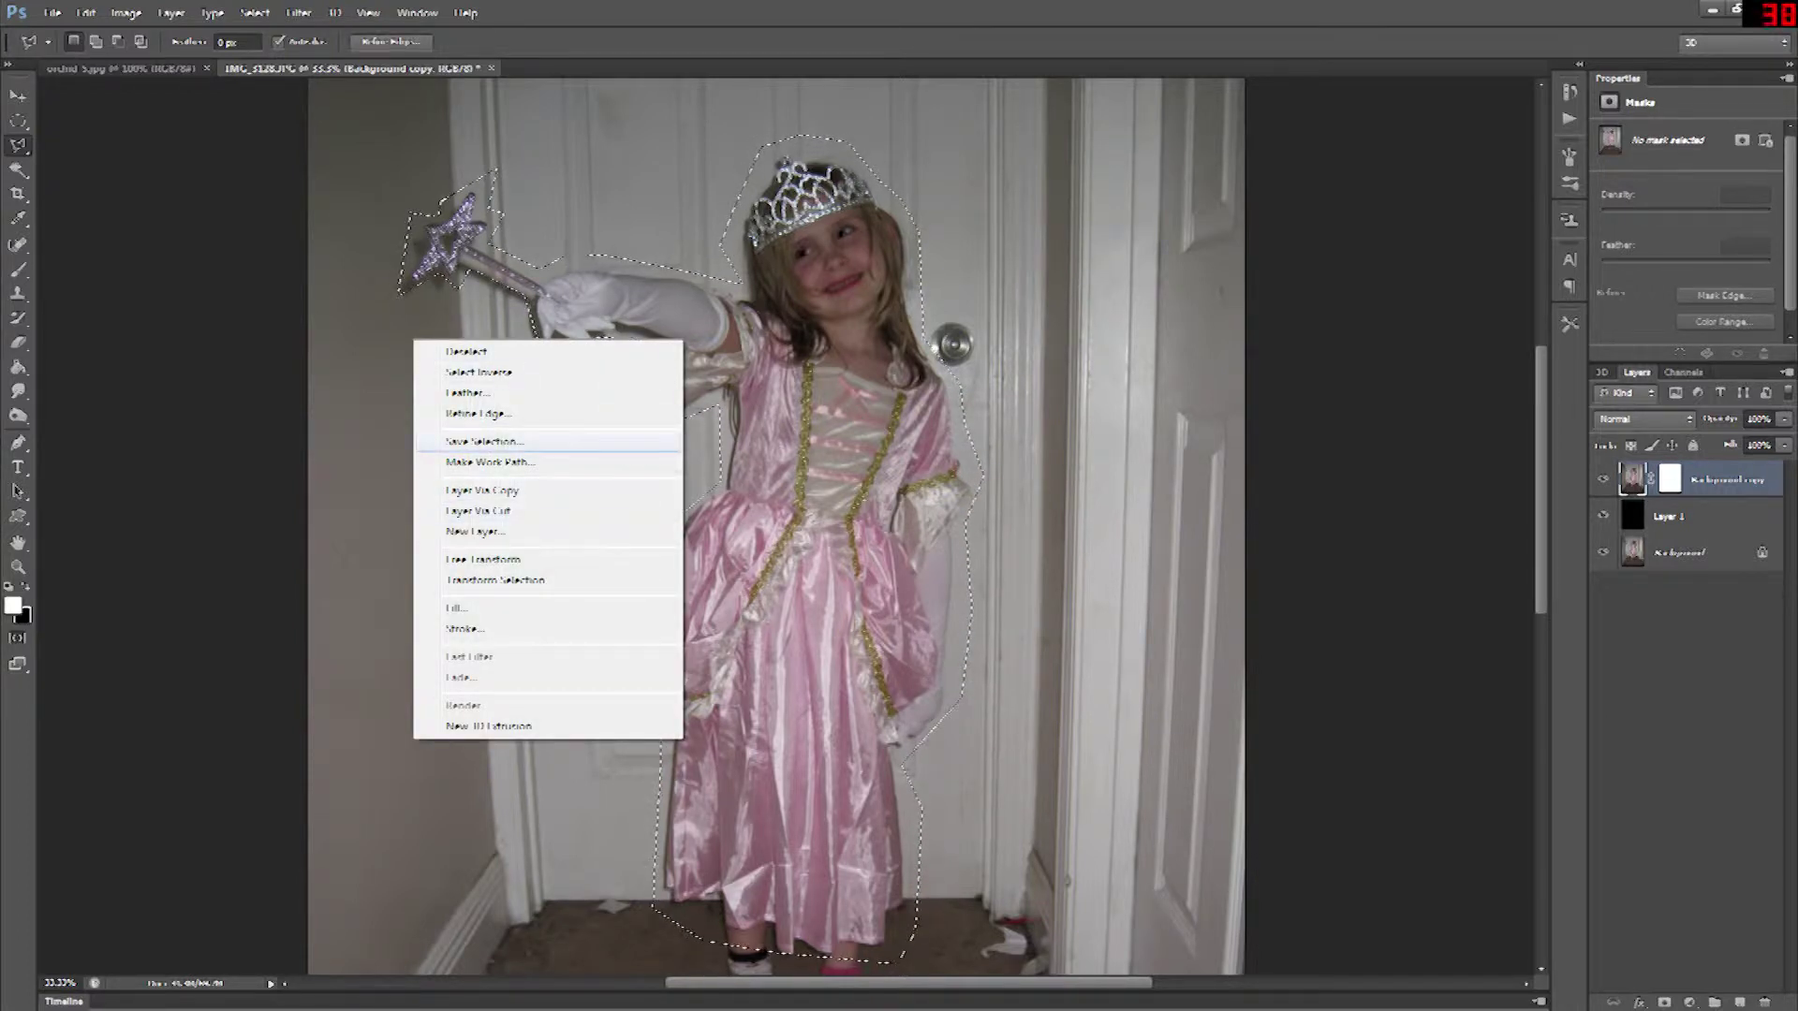
pyautogui.click(478, 371)
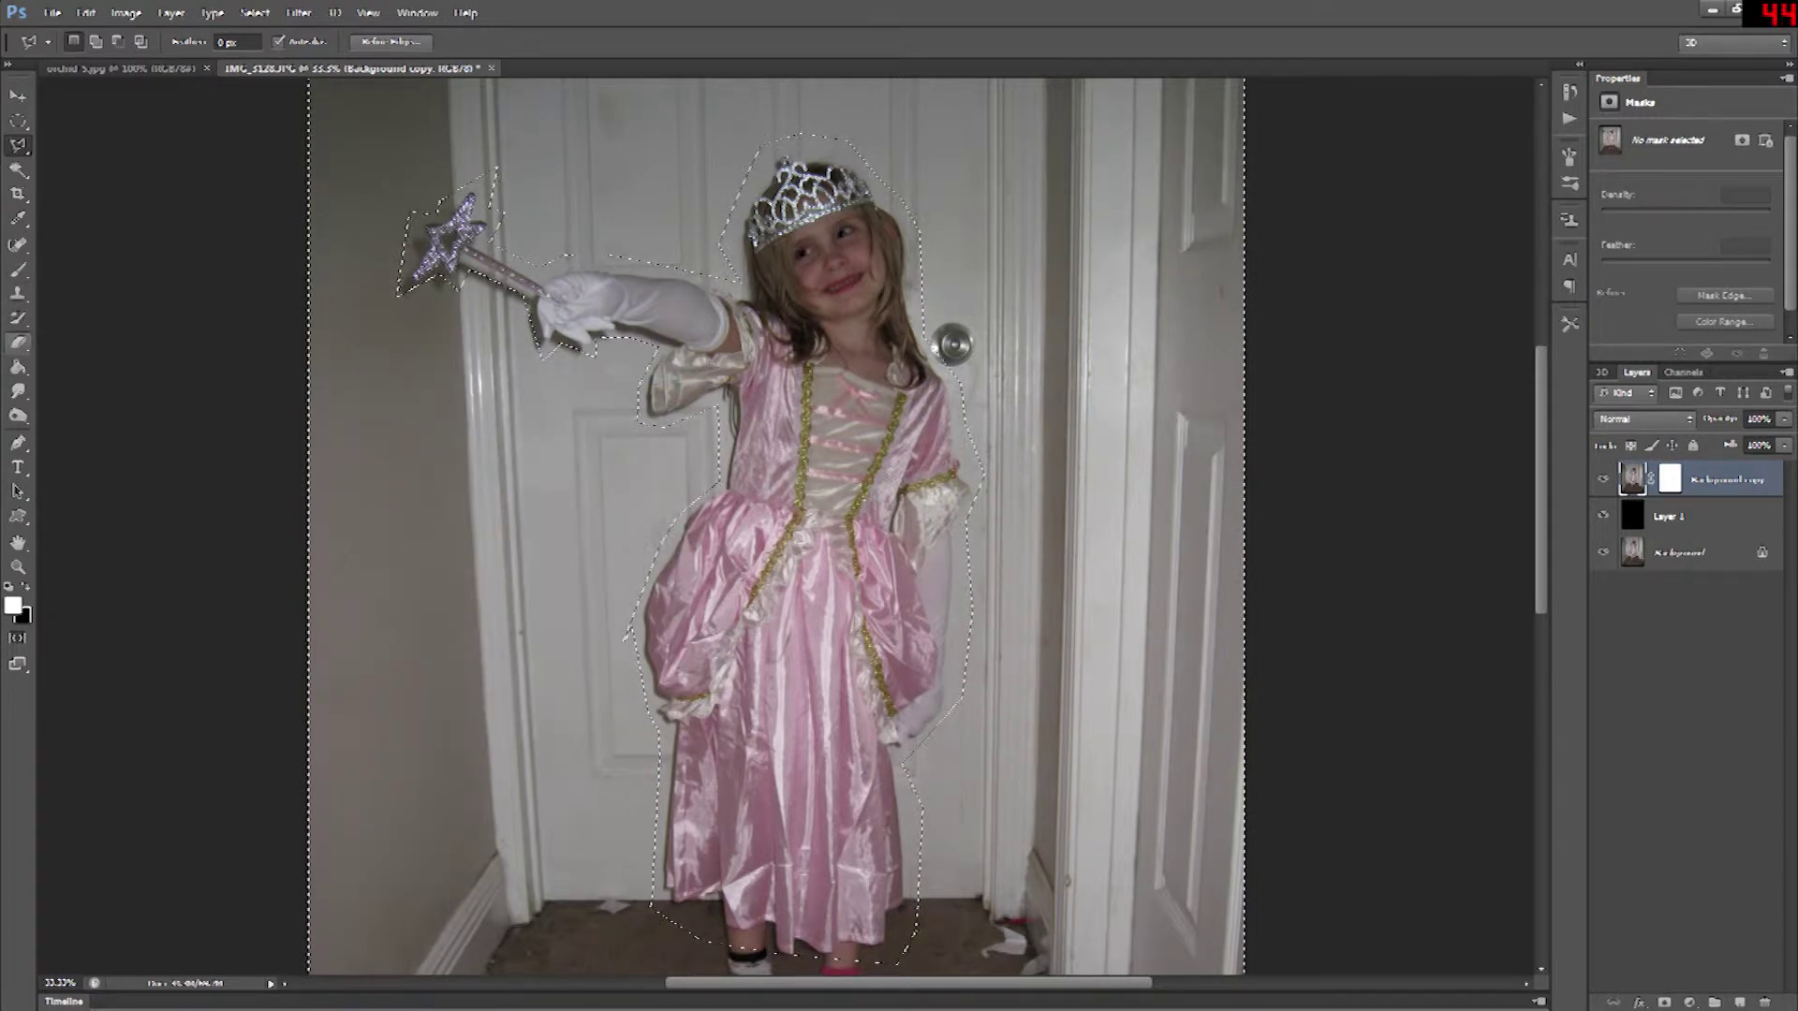
# - Set up an enlarged black brush with 100% opacity and 100% flow
pyautogui.click(18, 270)
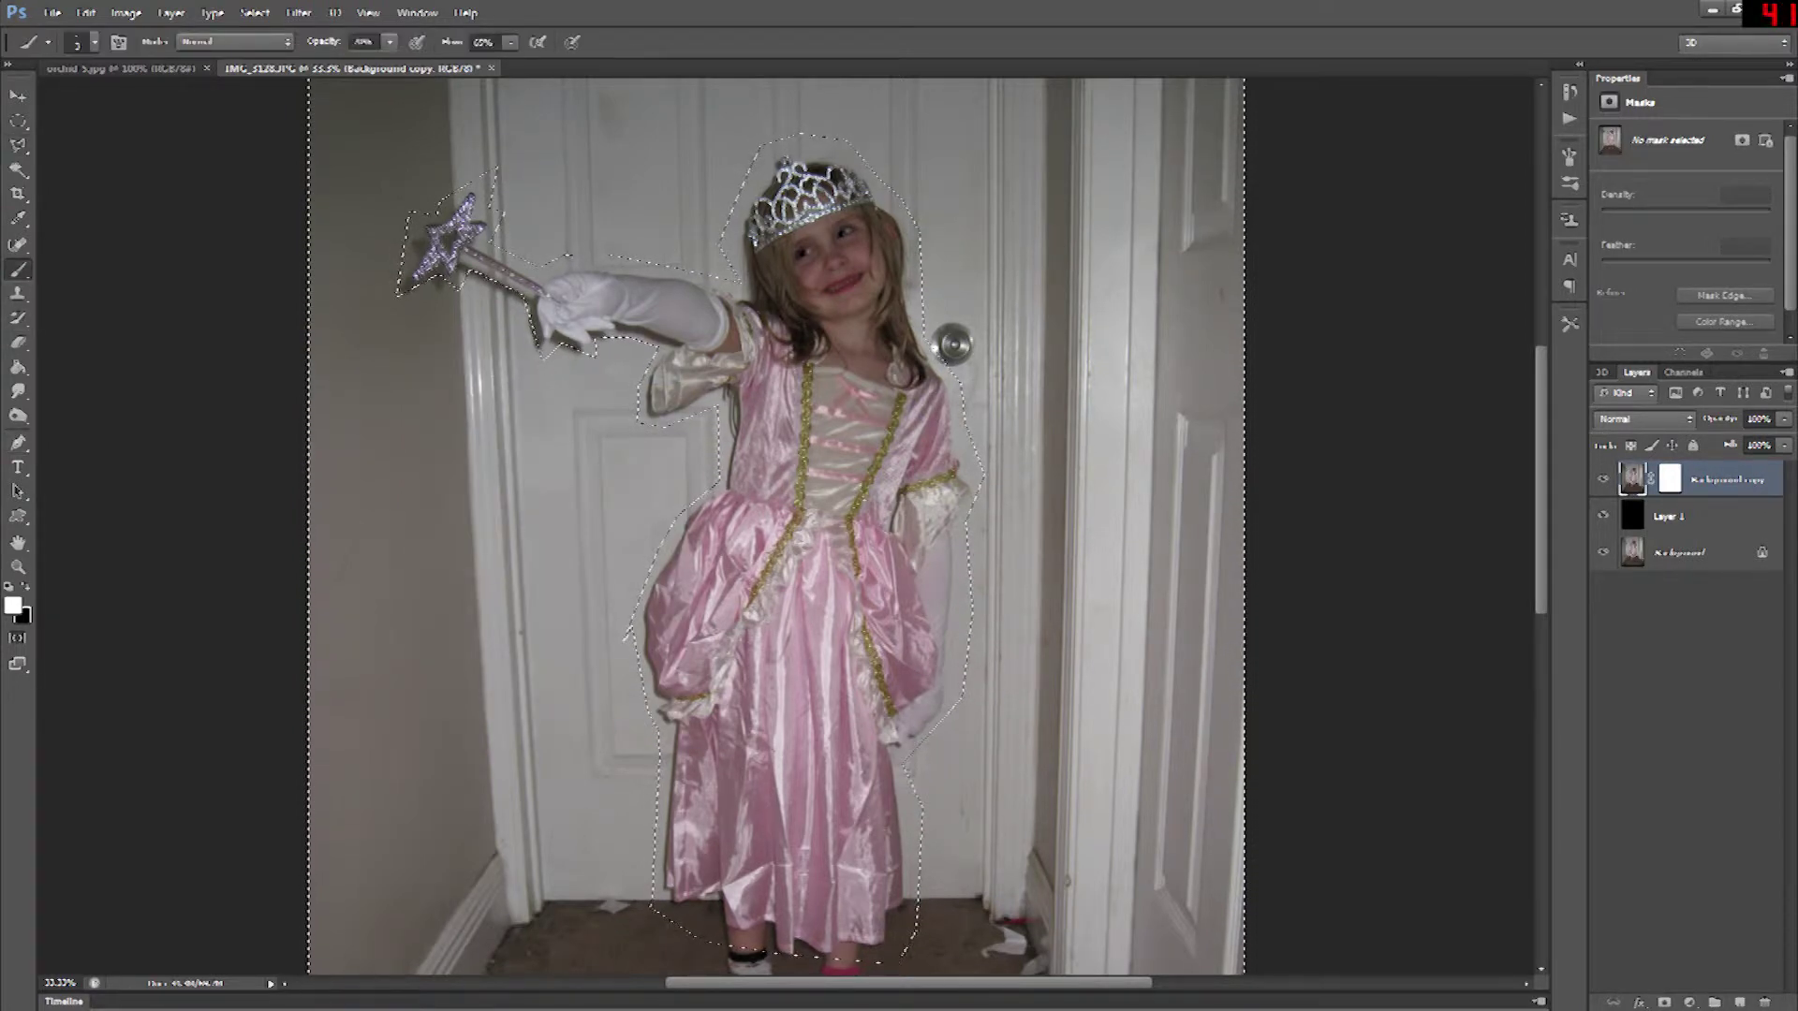
pyautogui.press('x')
pyautogui.click(94, 42)
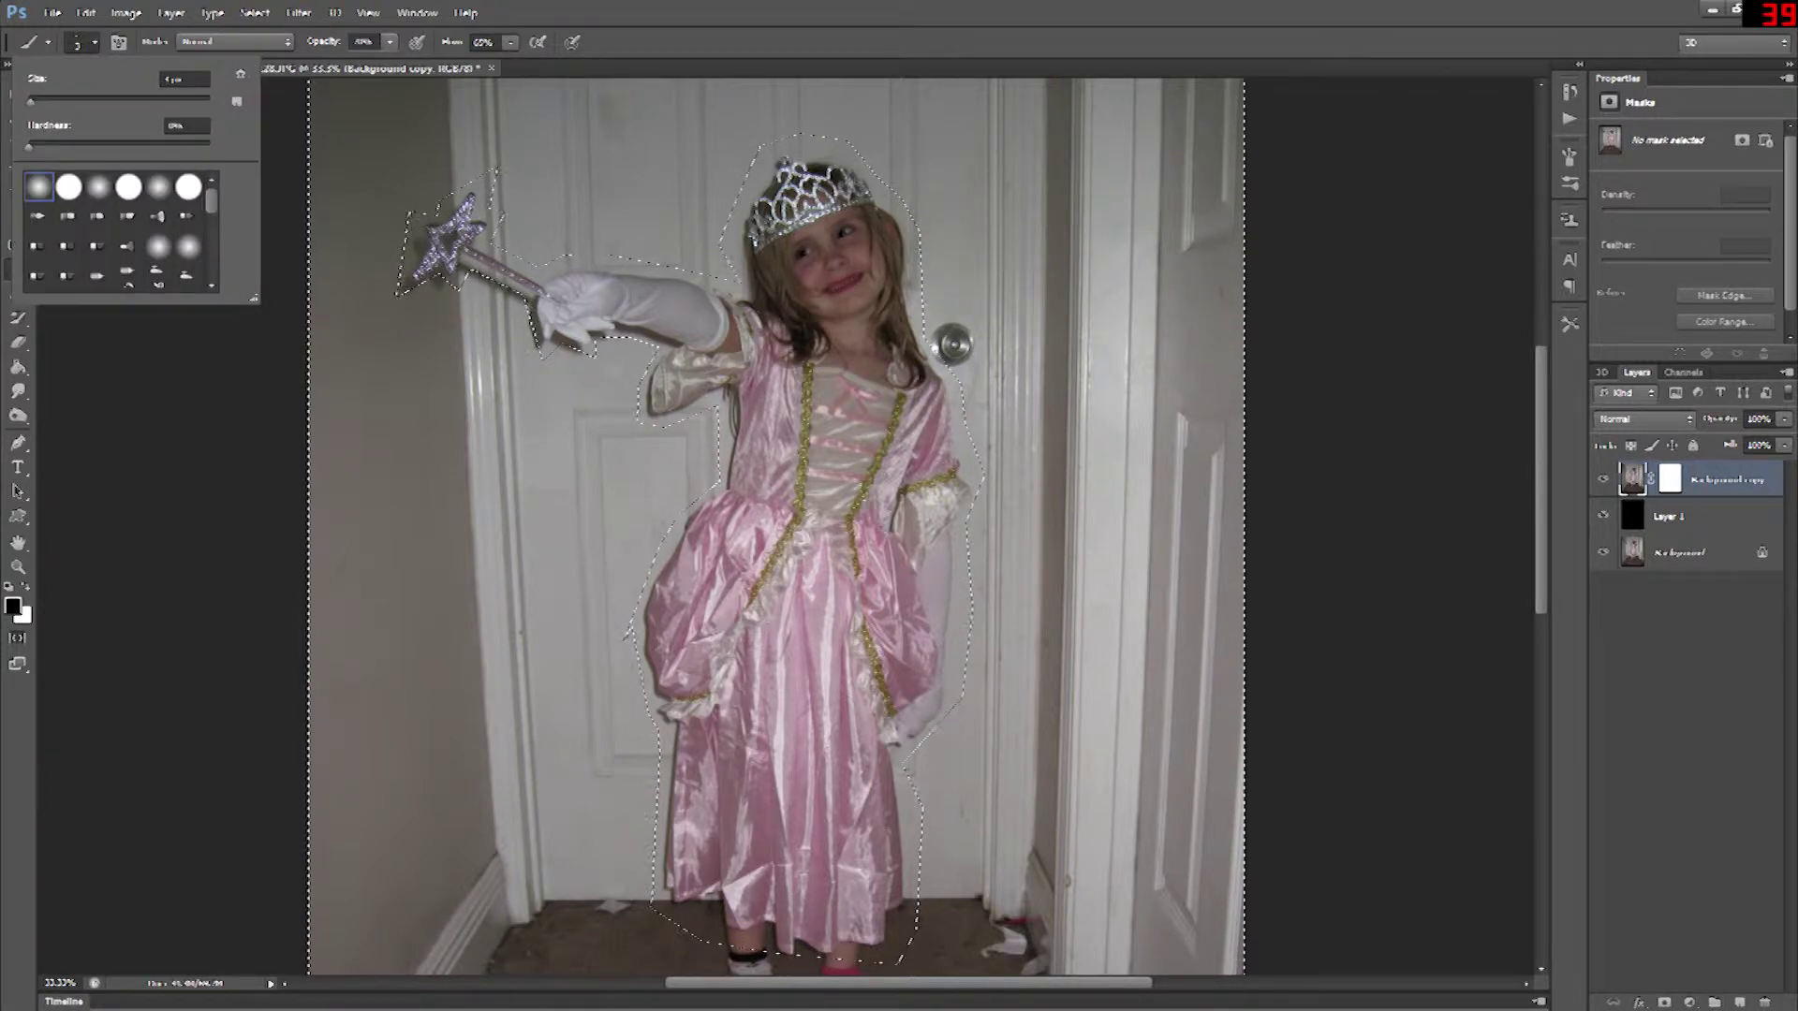
pyautogui.moveTo(30, 101); pyautogui.dragTo(147, 101)
pyautogui.press('Return')
pyautogui.press('Return')
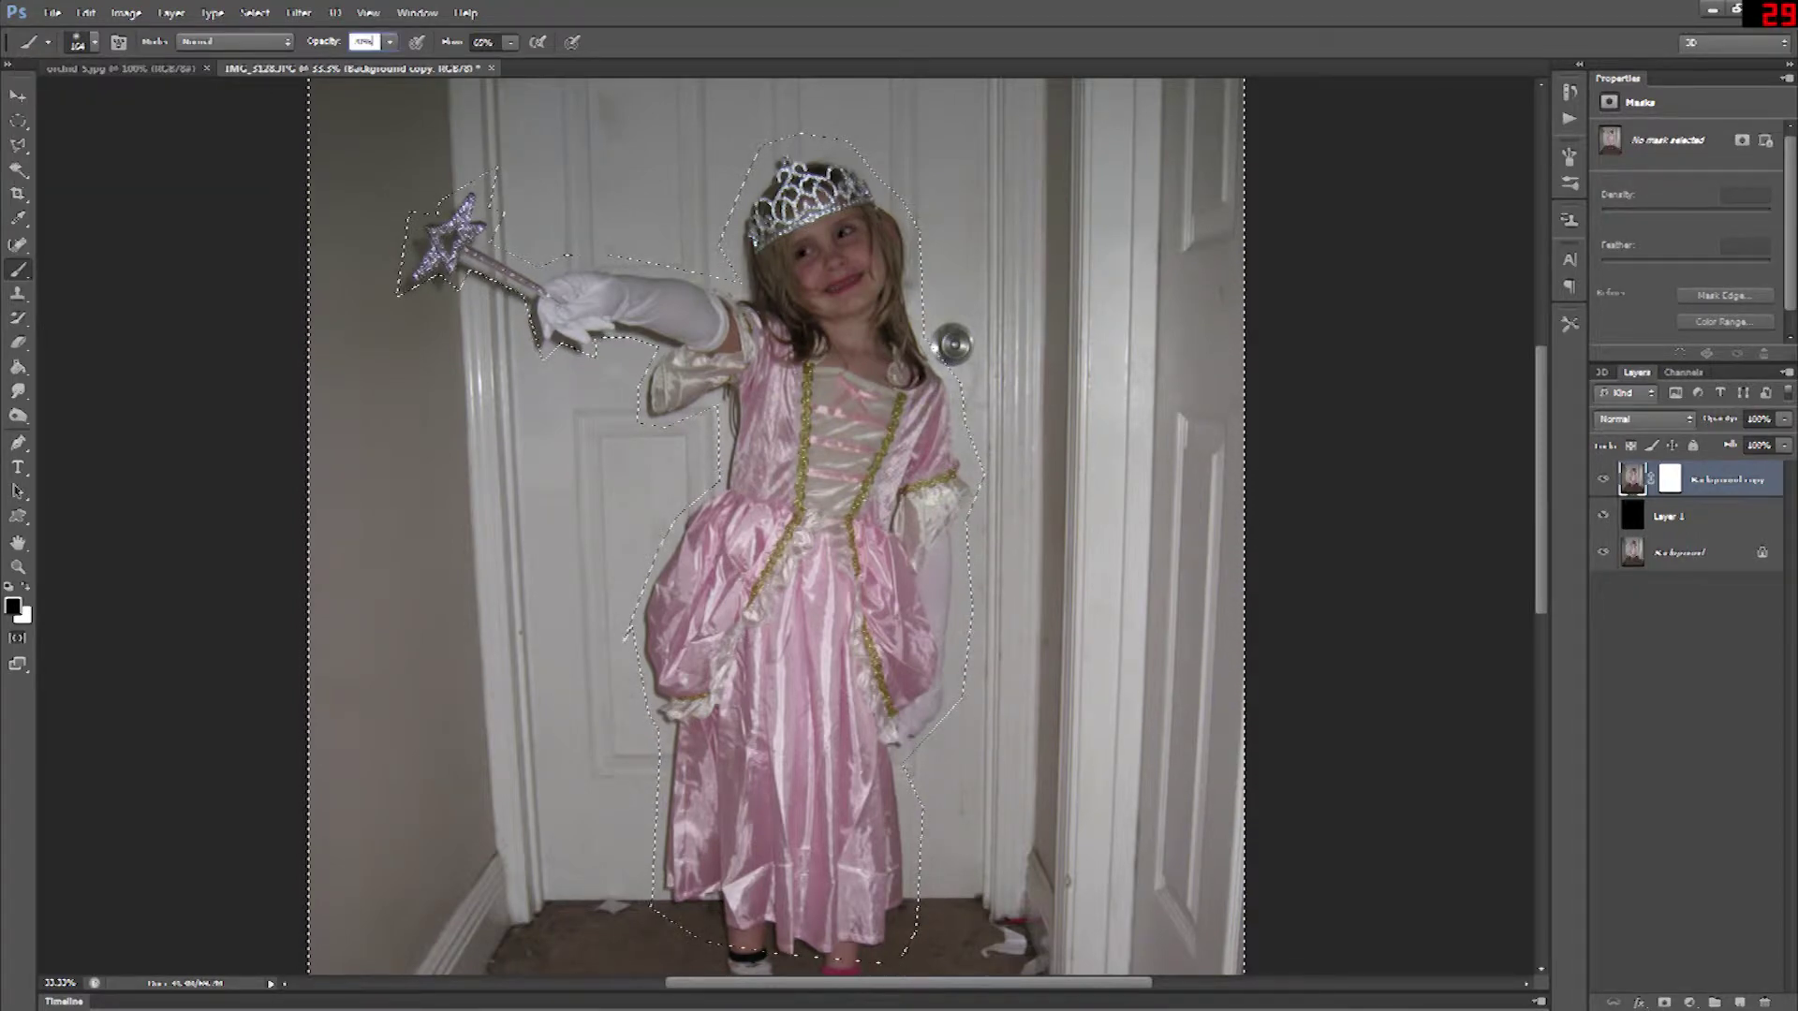
pyautogui.write('100')
pyautogui.hotkey('ctrl', 'a')
pyautogui.write('100')
pyautogui.press('Tab')
pyautogui.write('100')
pyautogui.press('Return')
# - Enlarge the brush to 5000 px and paint the selected surroundings of the girl black
pyautogui.moveTo(358, 147); pyautogui.dragTo(295, 160)
pyautogui.click(94, 42)
pyautogui.moveTo(97, 101); pyautogui.dragTo(211, 100)
pyautogui.click(532, 338)
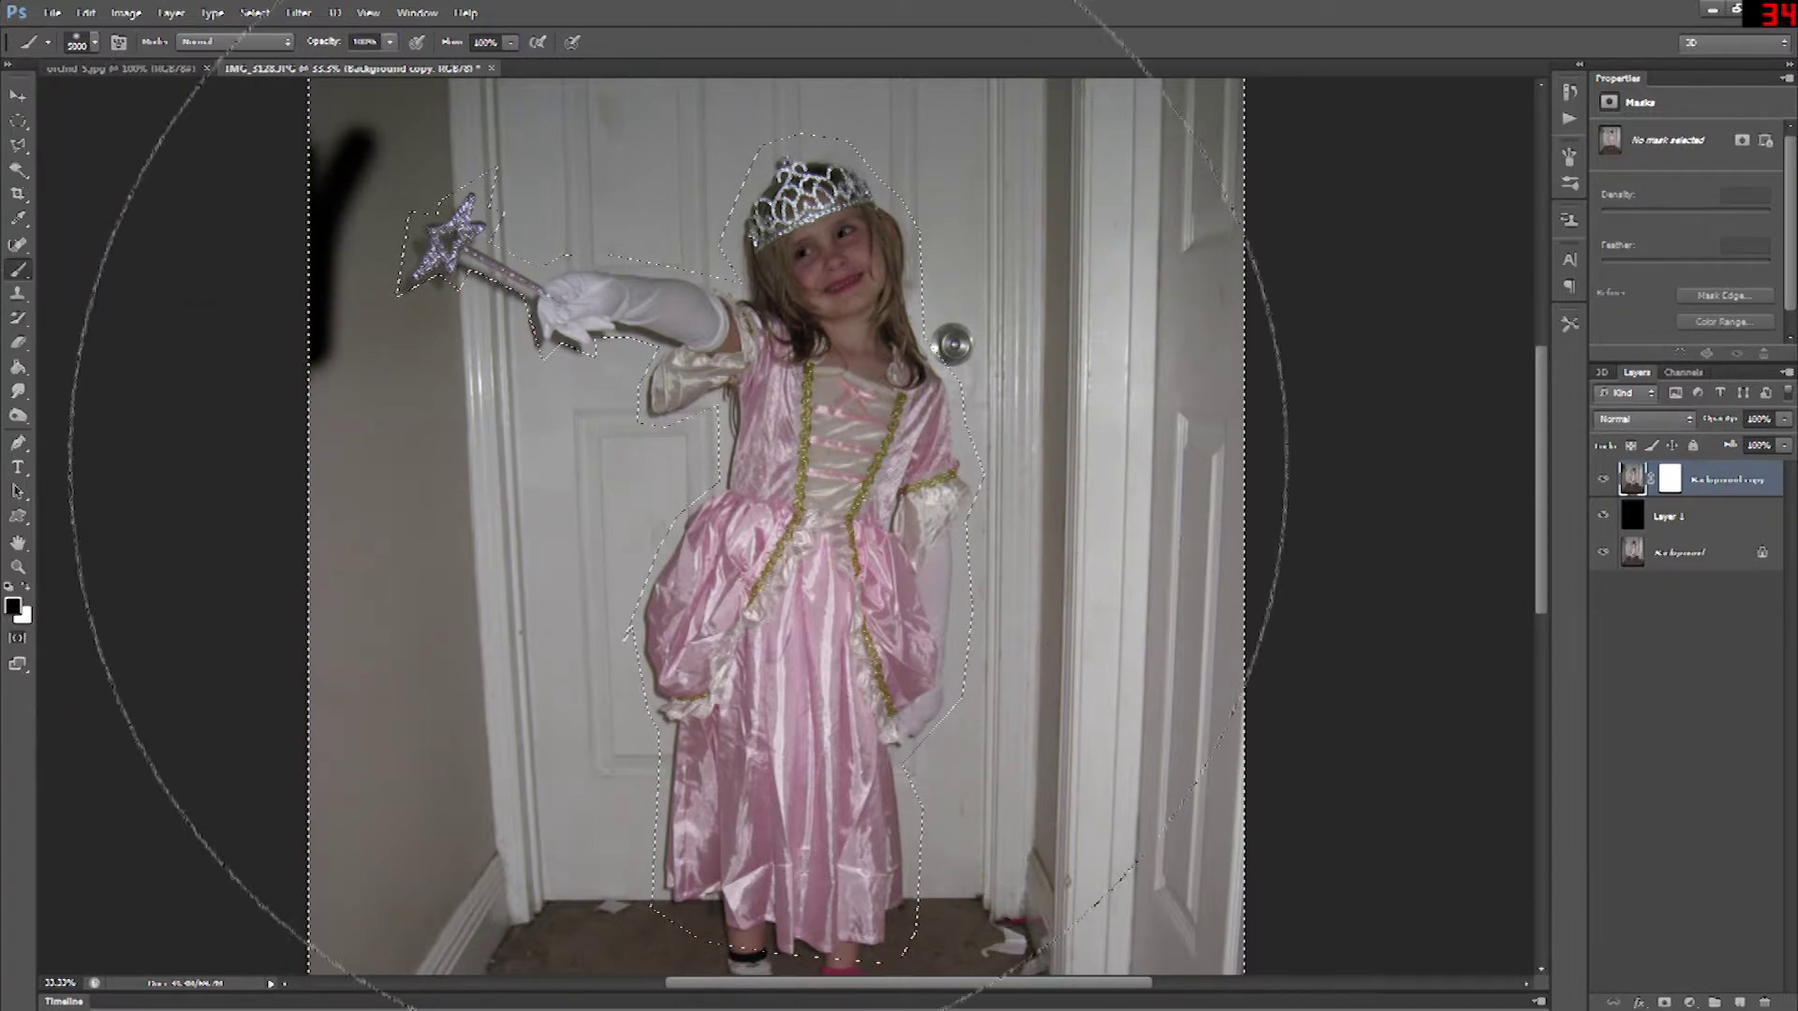
pyautogui.moveTo(682, 513)
pyautogui.mouseDown()
pyautogui.moveTo(880, 553)
pyautogui.moveTo(815, 536)
pyautogui.mouseUp()
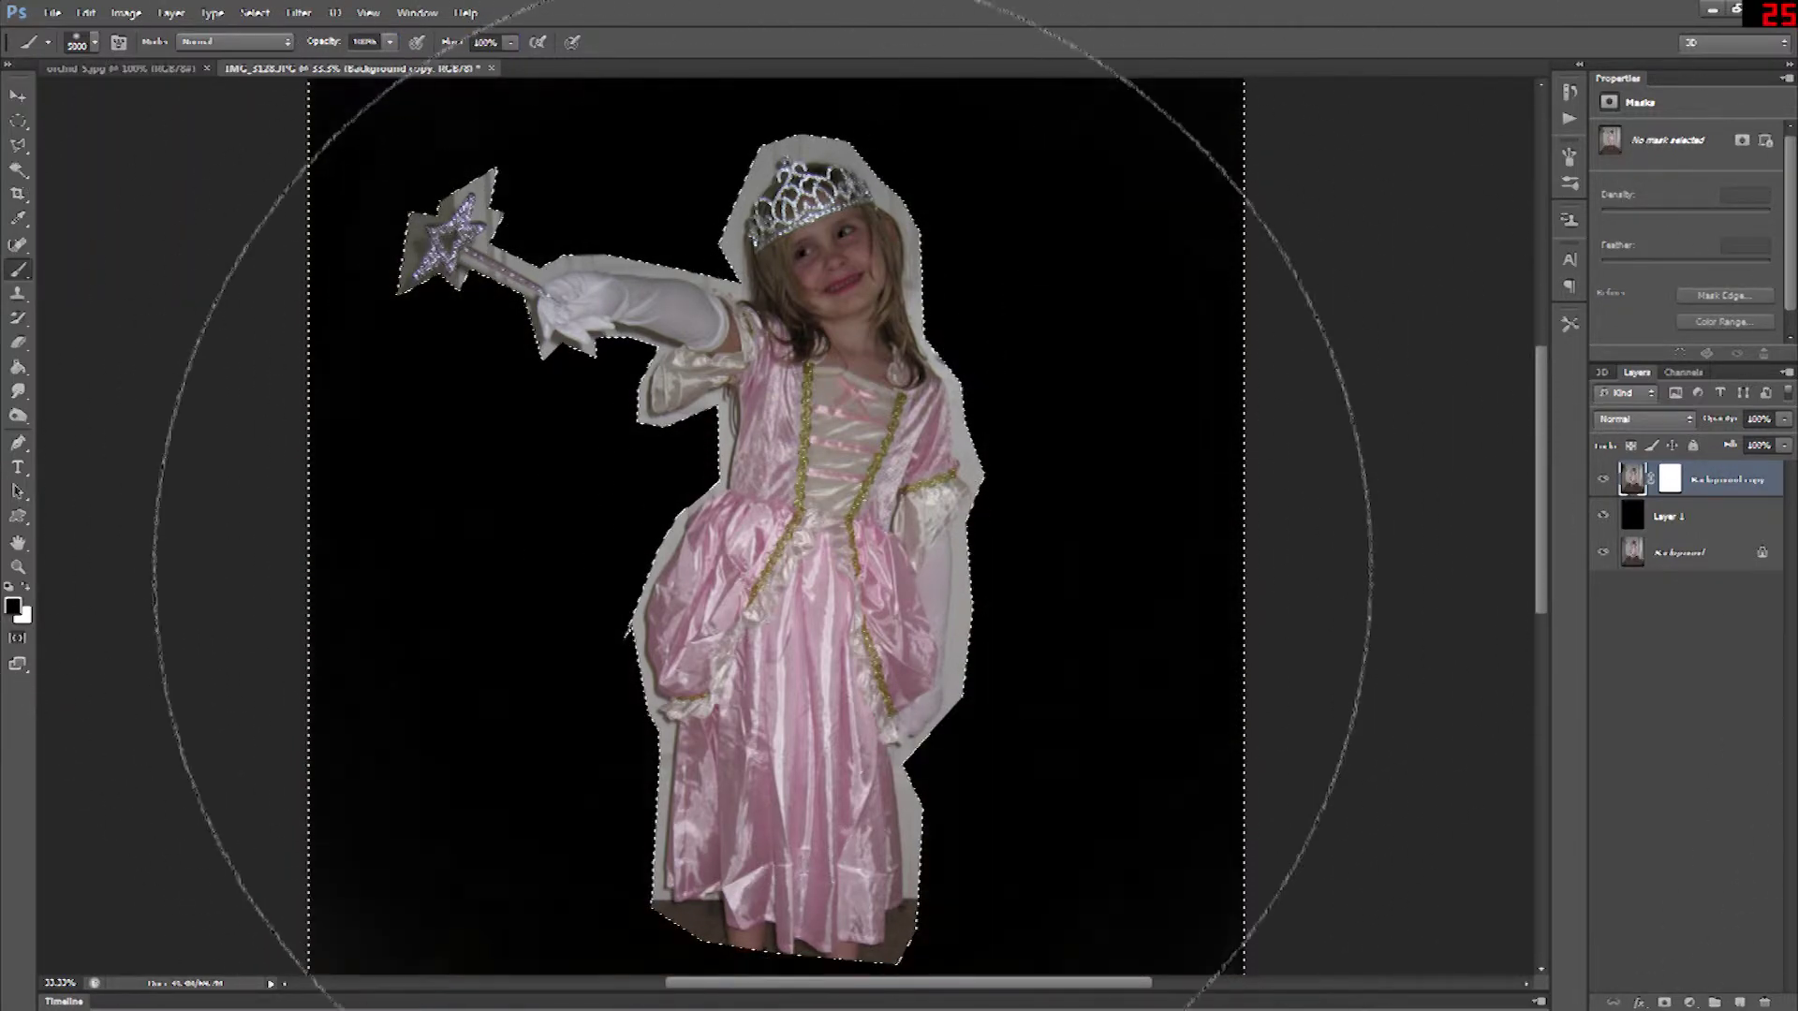
# - Hide the original Background layer, target the photo copy's layer mask, and clear the selection
pyautogui.hotkey('ctrl', '-')
pyautogui.hotkey('ctrl', '-')
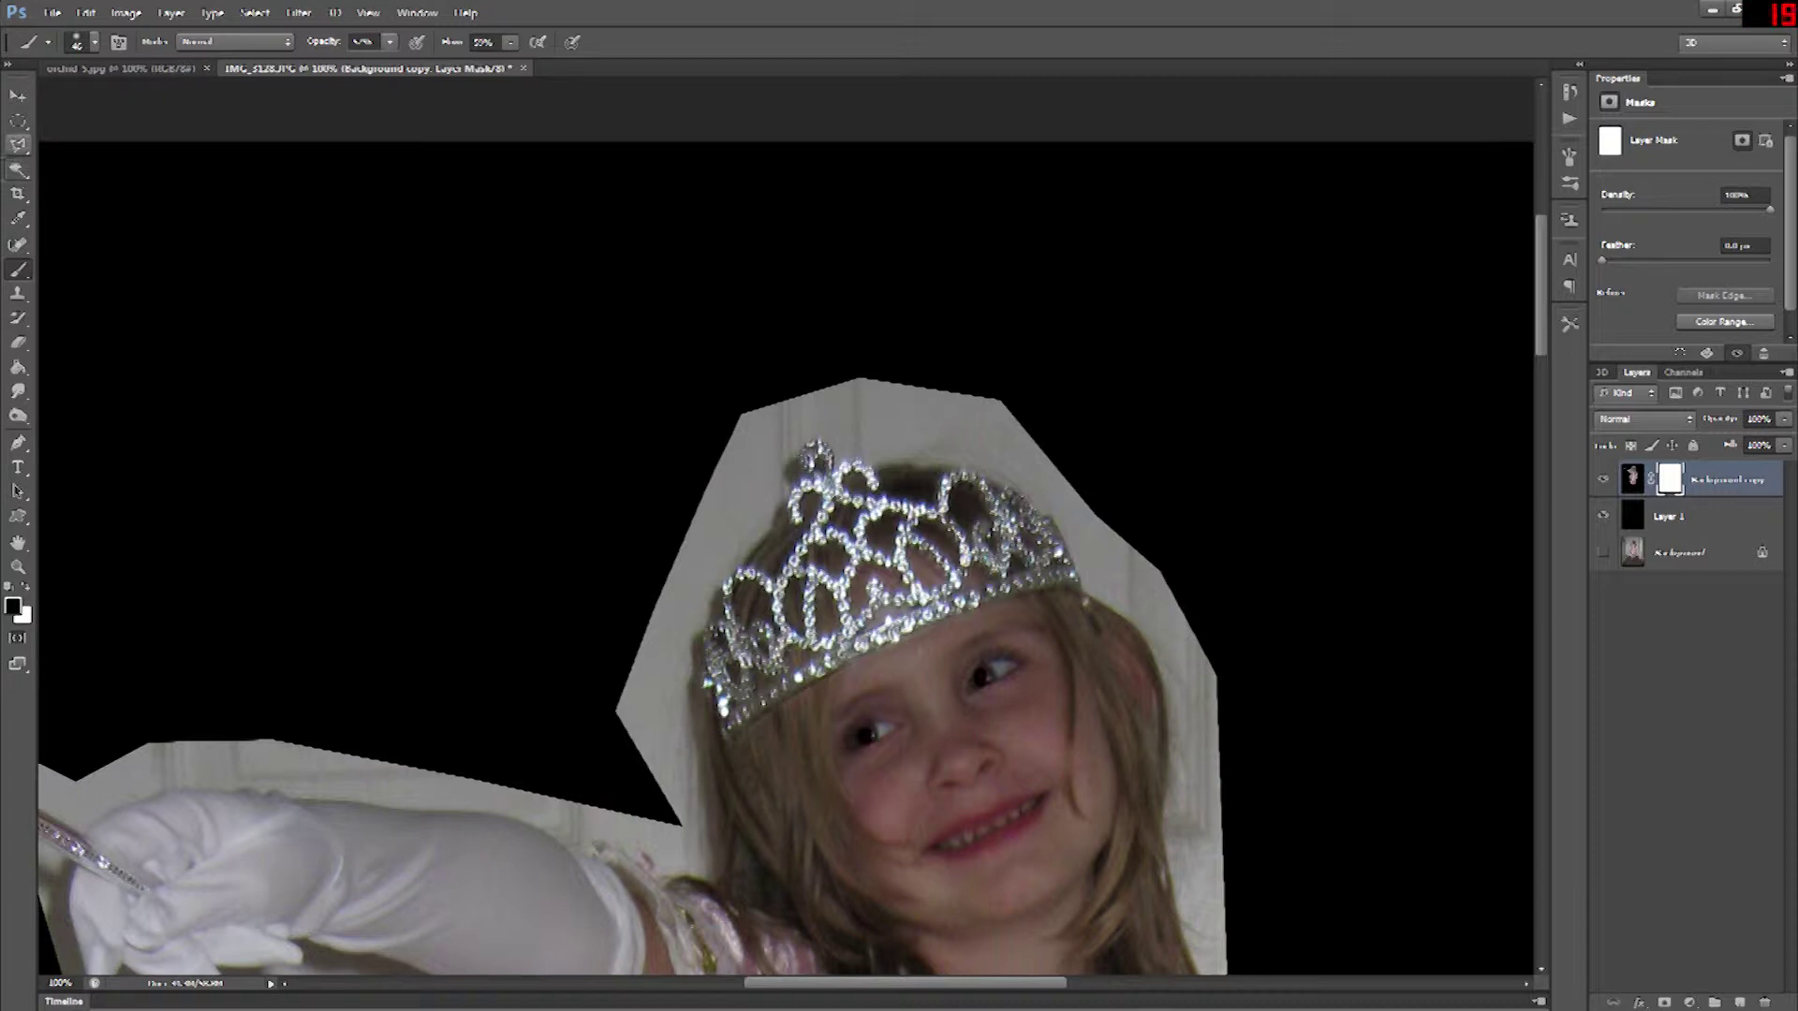
pyautogui.click(18, 121)
pyautogui.click(130, 117)
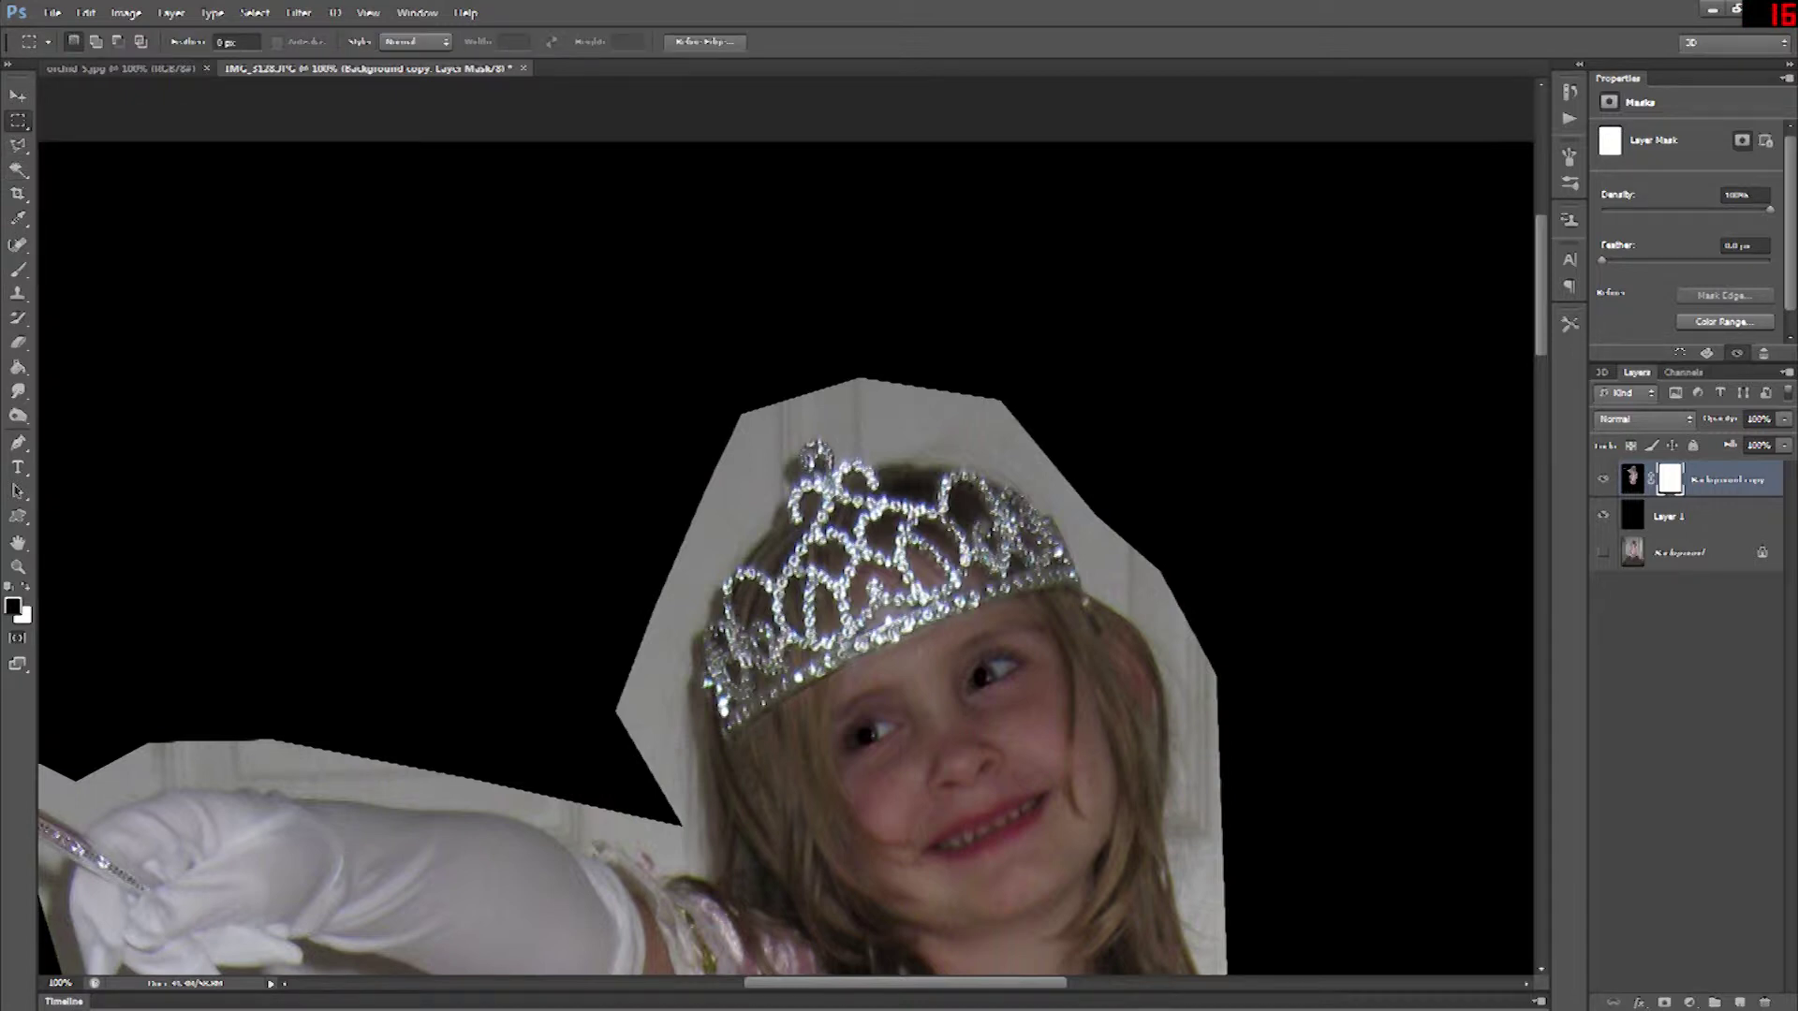
pyautogui.hotkey('ctrl', 'd')
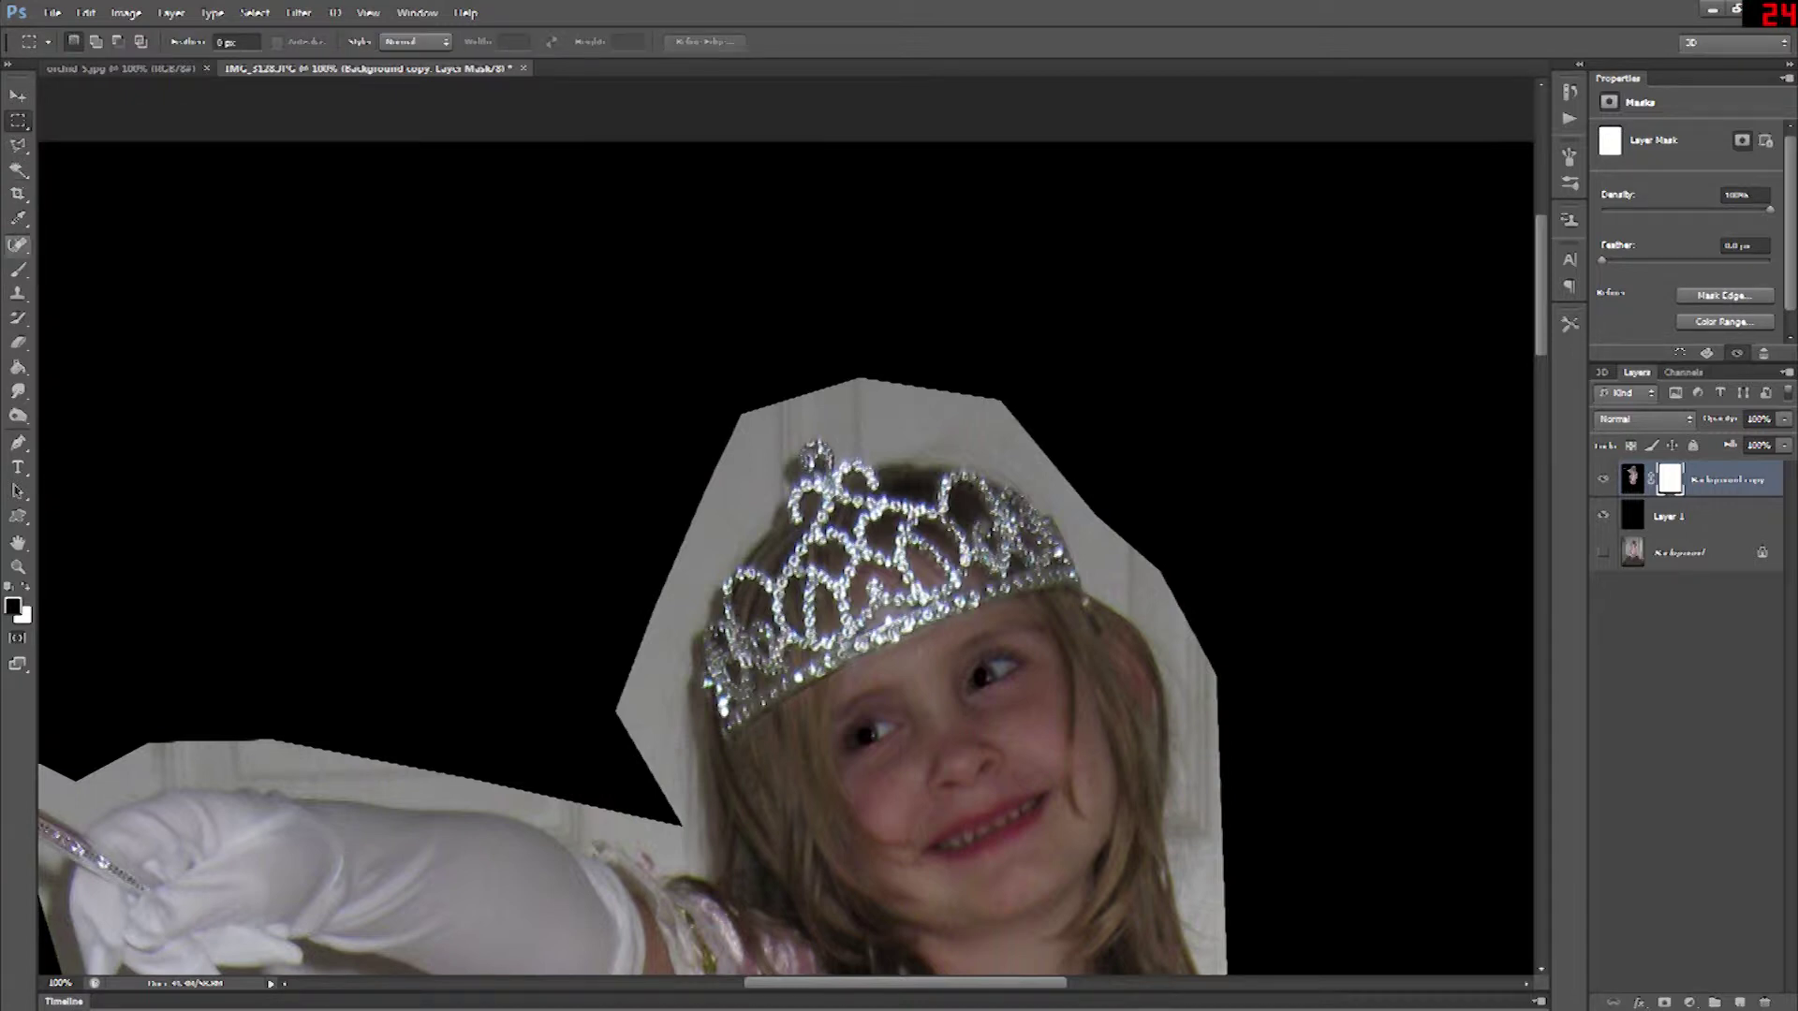
# - Brush black on the mask at 100% opacity to hide the grey wall above the tiara
pyautogui.click(18, 269)
pyautogui.moveTo(799, 402); pyautogui.dragTo(751, 417)
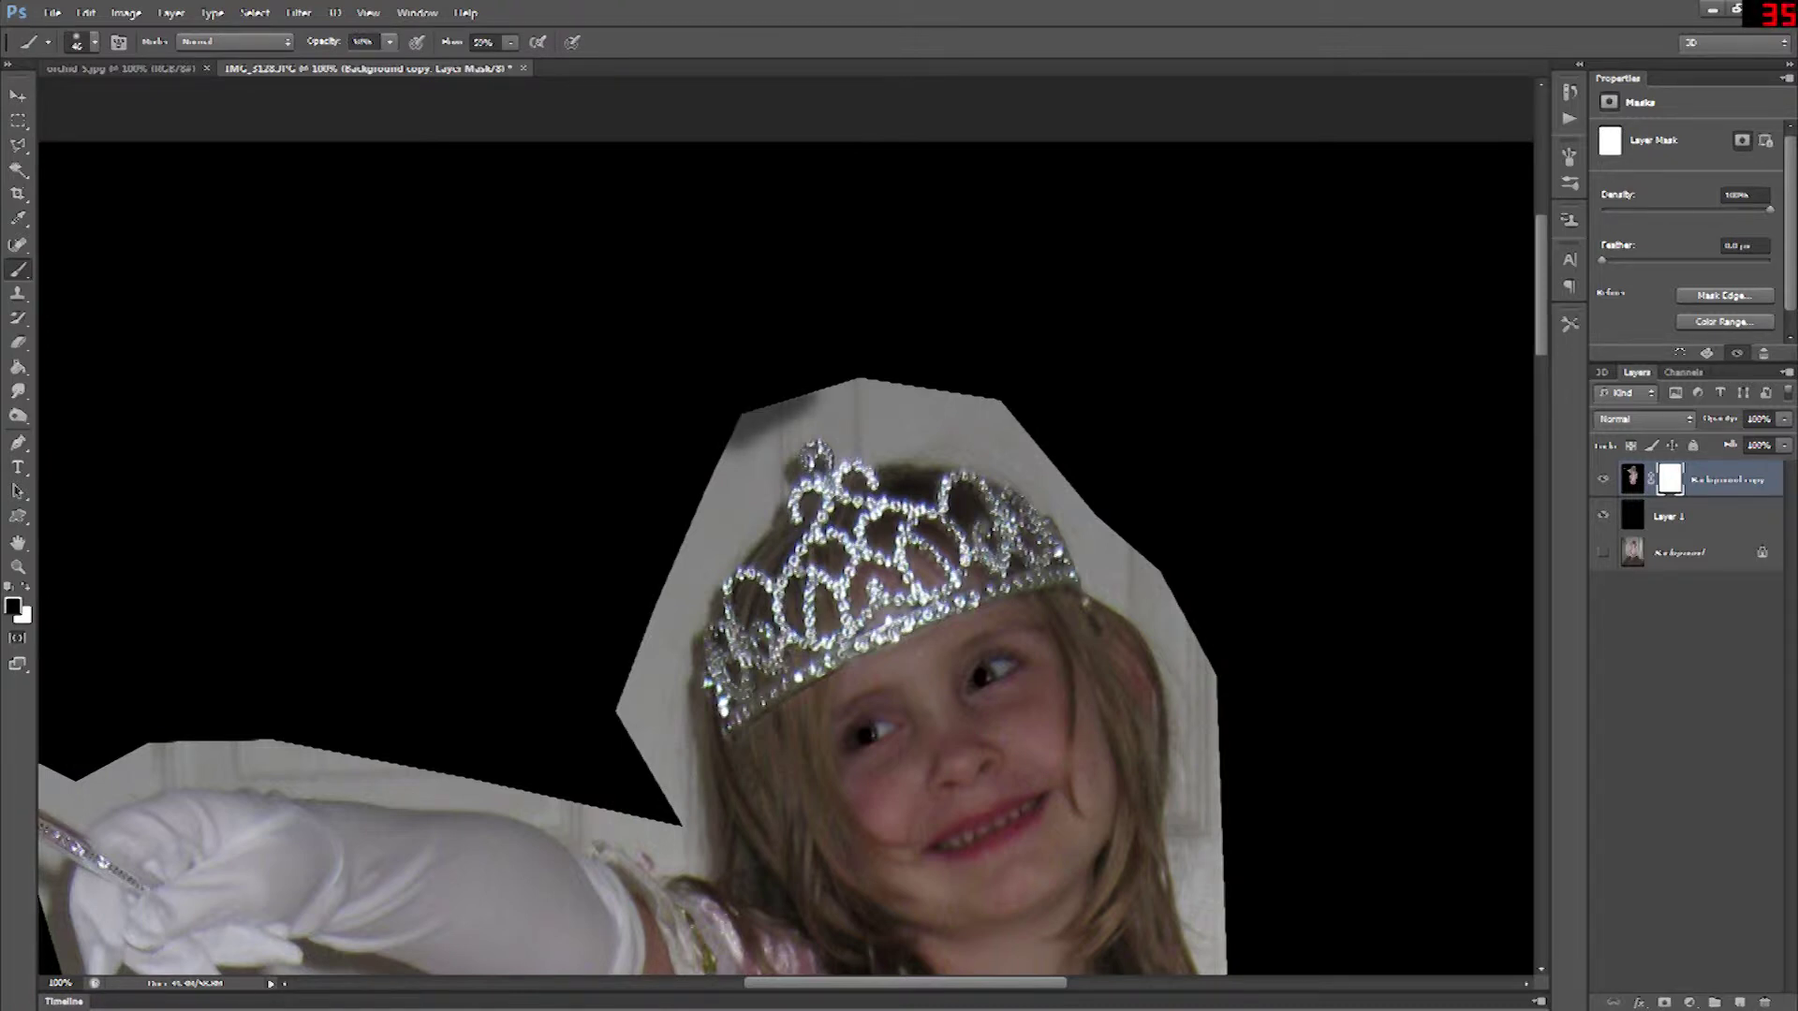
pyautogui.press('0')
pyautogui.moveTo(752, 419)
pyautogui.mouseDown()
pyautogui.moveTo(826, 400)
pyautogui.moveTo(740, 438)
pyautogui.moveTo(929, 397)
pyautogui.moveTo(1022, 431)
pyautogui.moveTo(749, 431)
pyautogui.moveTo(1000, 410)
pyautogui.mouseUp()
pyautogui.moveTo(870, 439)
pyautogui.mouseDown()
pyautogui.moveTo(1048, 469)
pyautogui.moveTo(890, 440)
pyautogui.moveTo(1114, 524)
pyautogui.moveTo(1030, 473)
pyautogui.moveTo(1161, 599)
pyautogui.moveTo(1105, 548)
pyautogui.mouseUp()
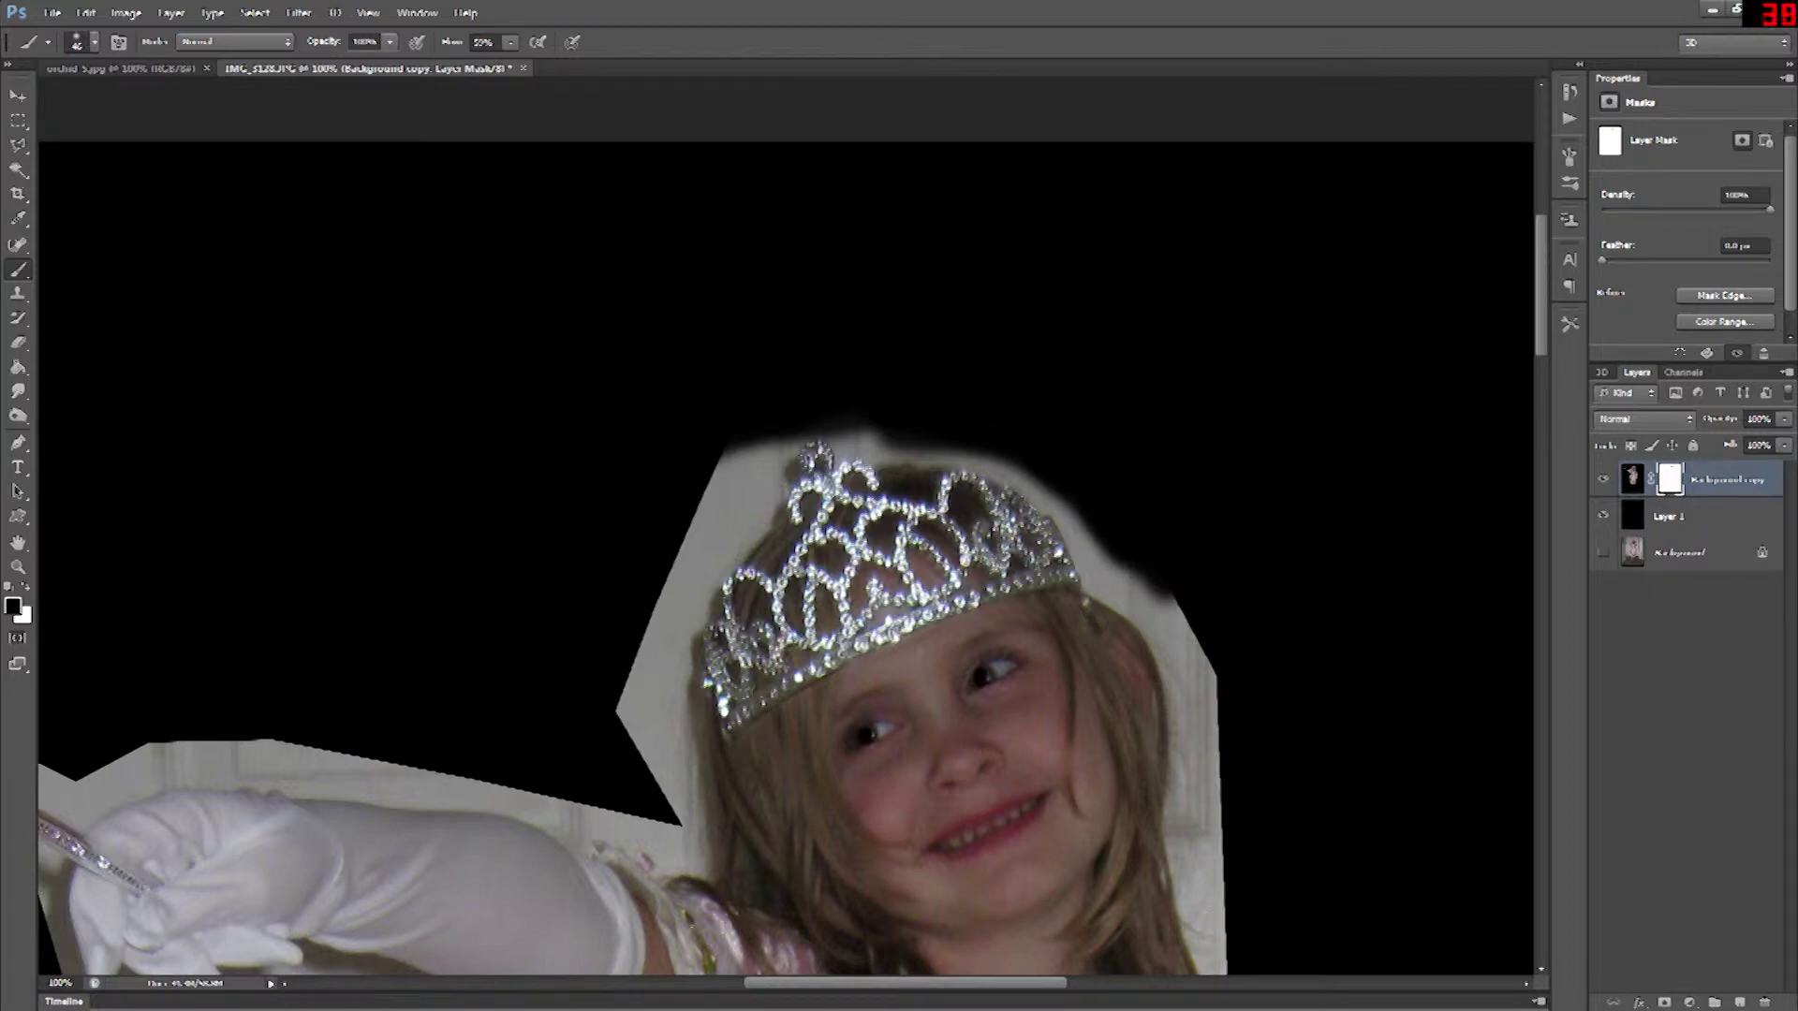
# - Select the remaining wall area beside the tiara's left edge with the Polygonal Lasso, following the jewels and hair
pyautogui.press('l')
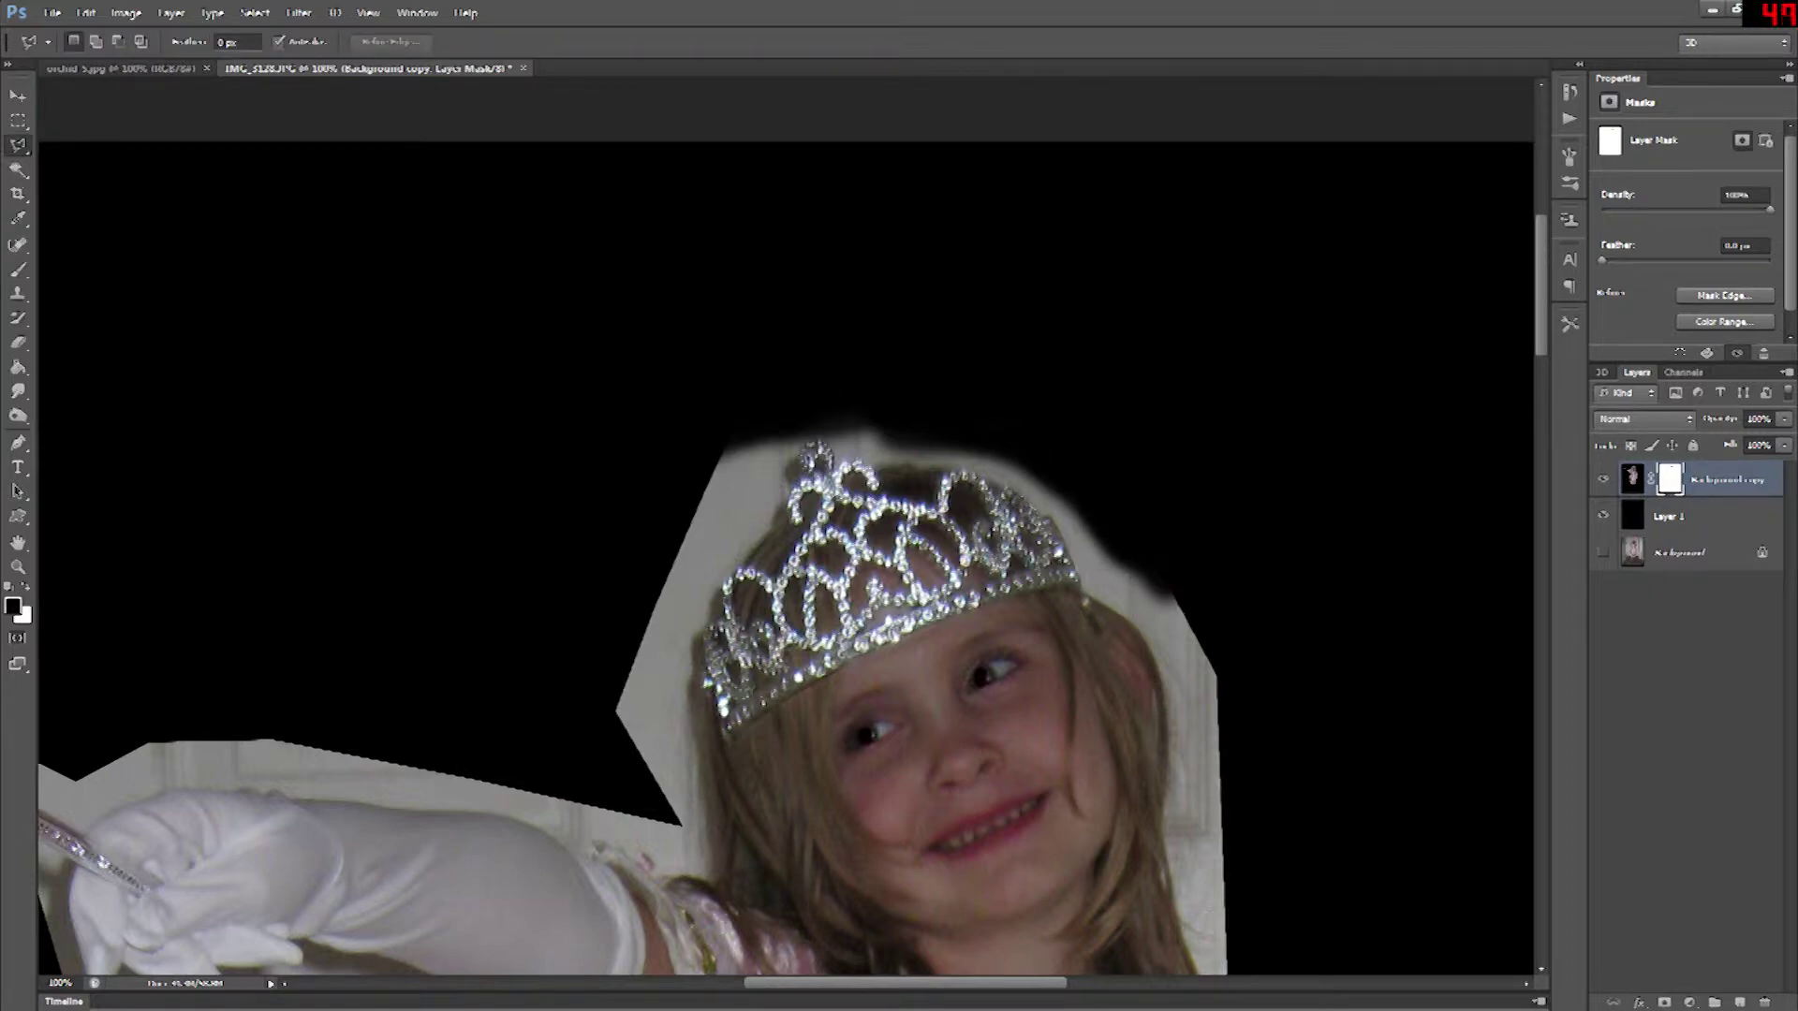
pyautogui.hotkey('ctrl', '+')
pyautogui.hotkey('ctrl', '+')
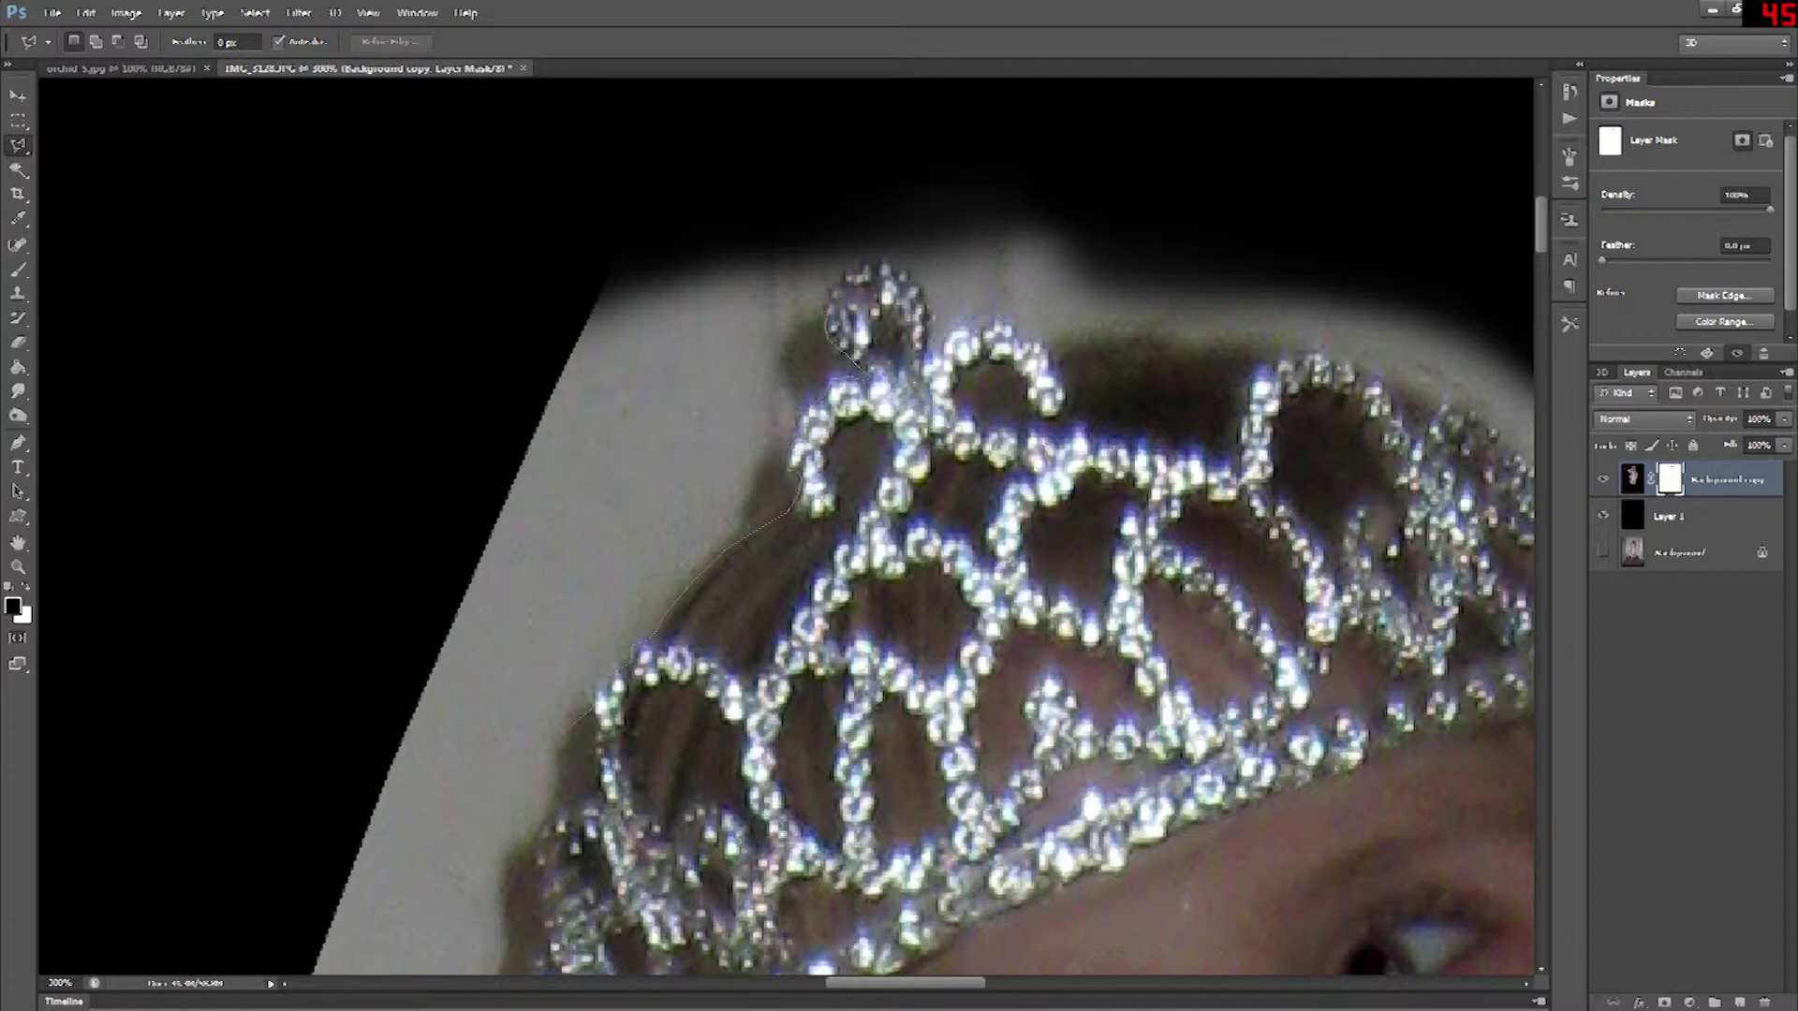
pyautogui.click(445, 639)
pyautogui.click(297, 515)
pyautogui.click(309, 463)
pyautogui.click(485, 202)
pyautogui.click(820, 174)
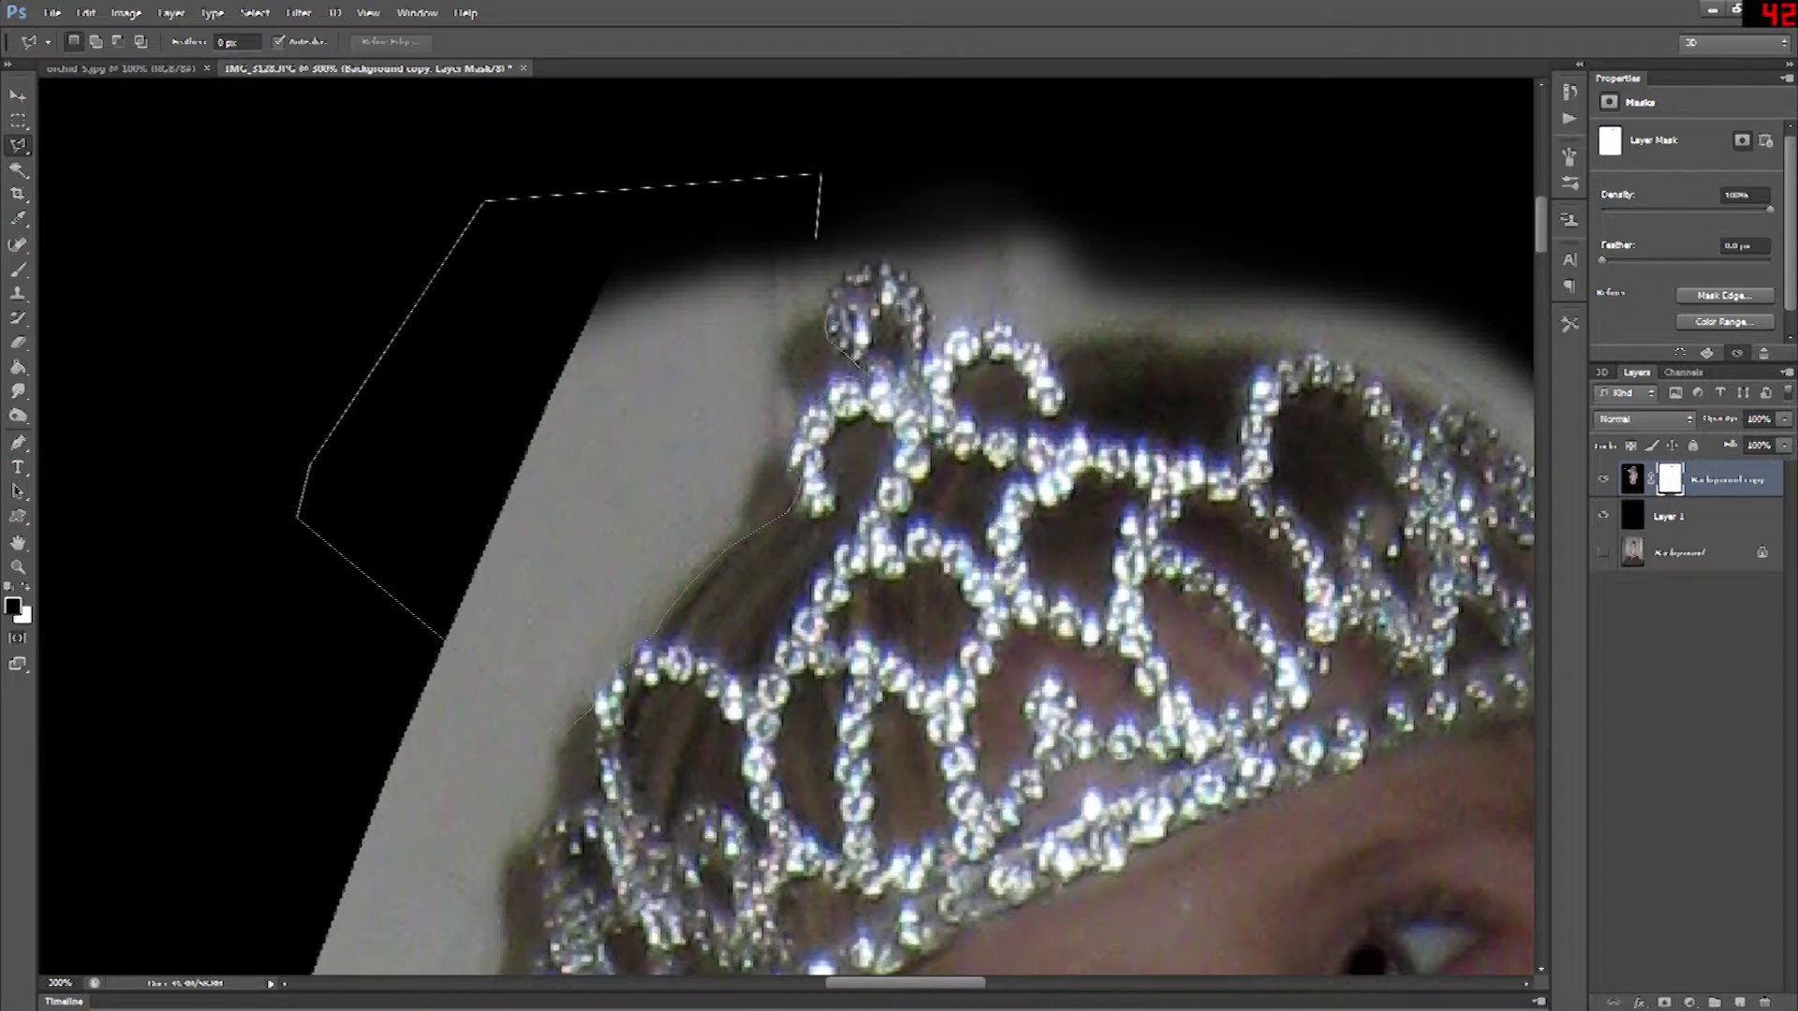
pyautogui.click(816, 242)
pyautogui.click(829, 274)
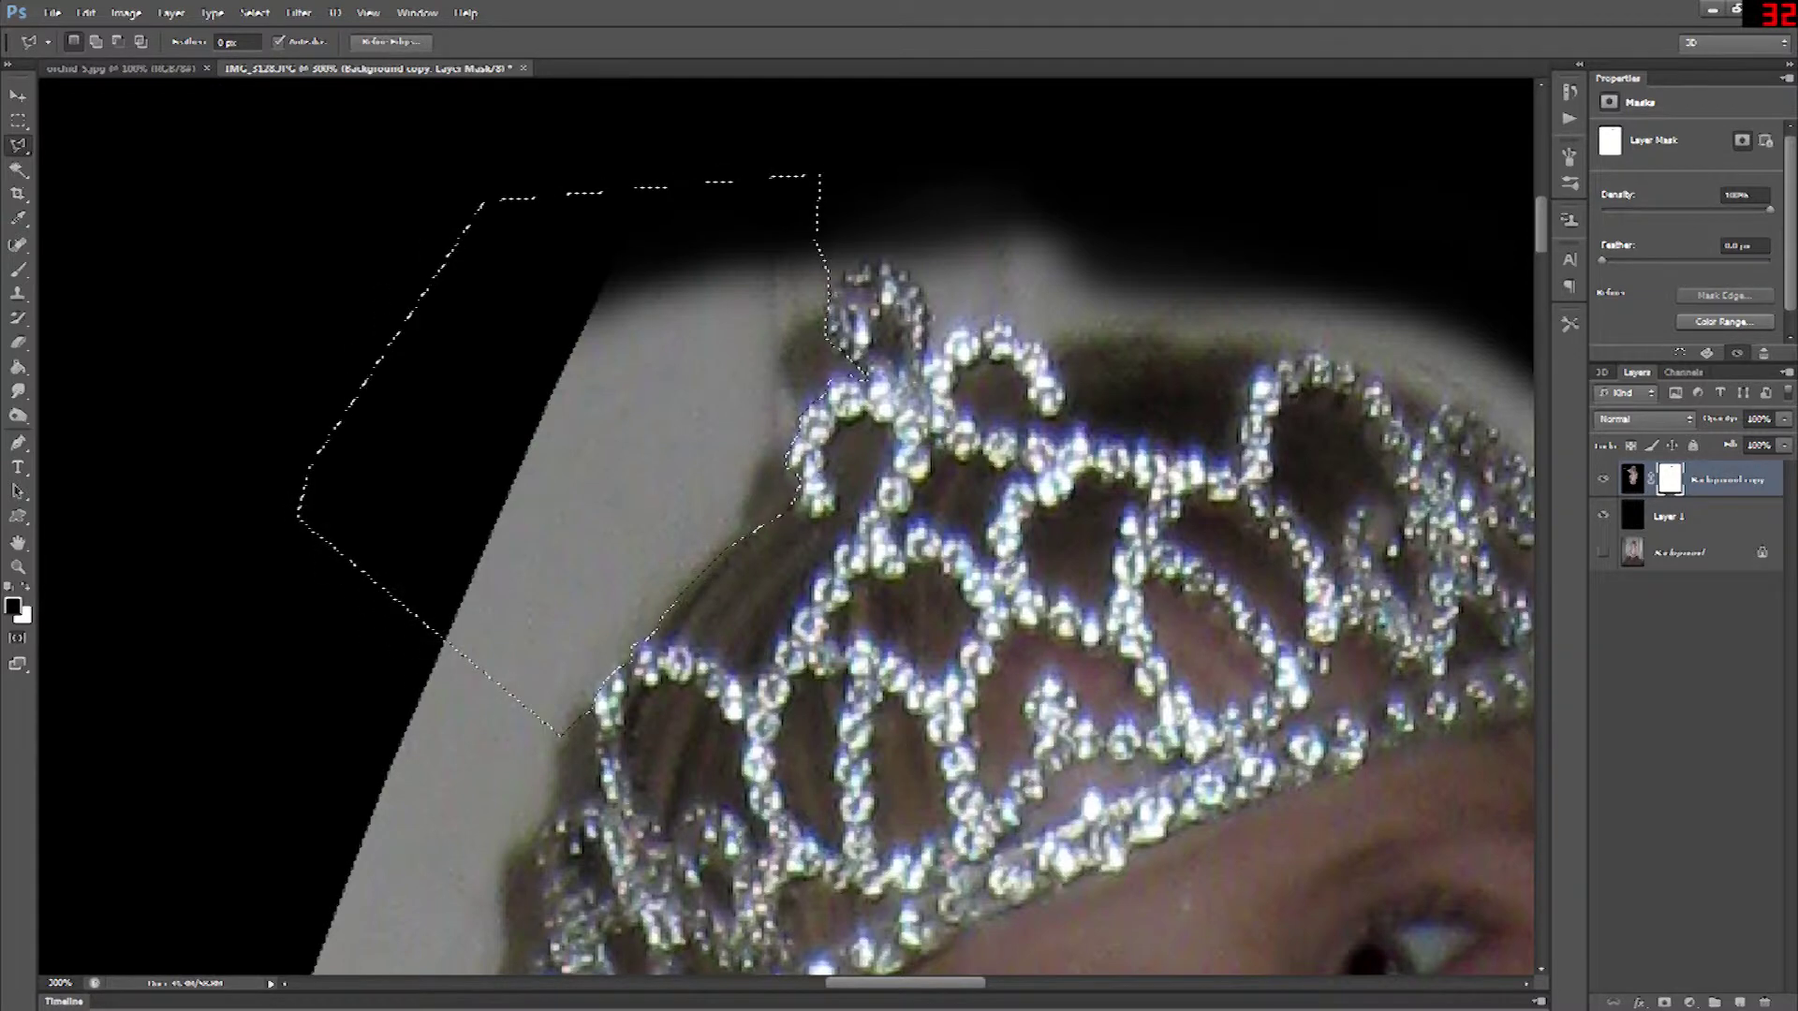
# - Paint black on the mask inside the selection to hide the wall along the tiara and hair
pyautogui.click(17, 270)
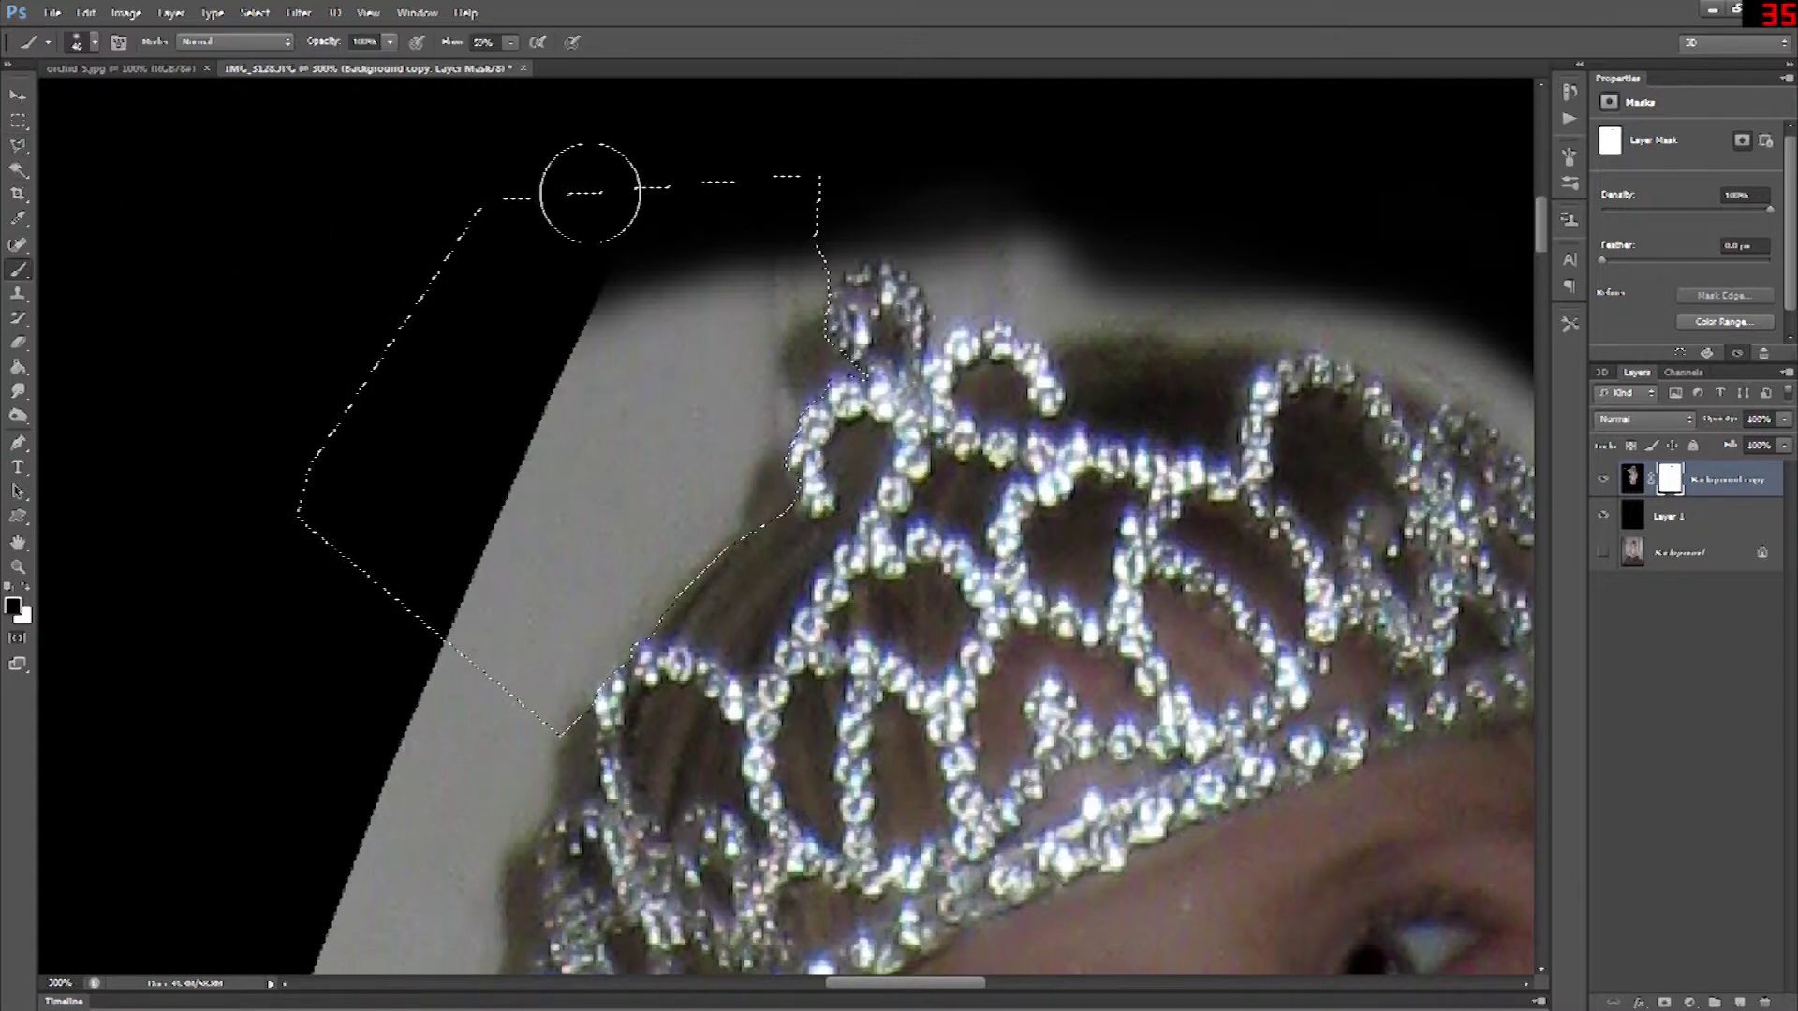
pyautogui.moveTo(771, 229)
pyautogui.mouseDown()
pyautogui.moveTo(770, 290)
pyautogui.moveTo(859, 299)
pyautogui.moveTo(790, 430)
pyautogui.moveTo(714, 497)
pyautogui.moveTo(581, 549)
pyautogui.moveTo(455, 507)
pyautogui.moveTo(366, 365)
pyautogui.moveTo(550, 634)
pyautogui.mouseUp()
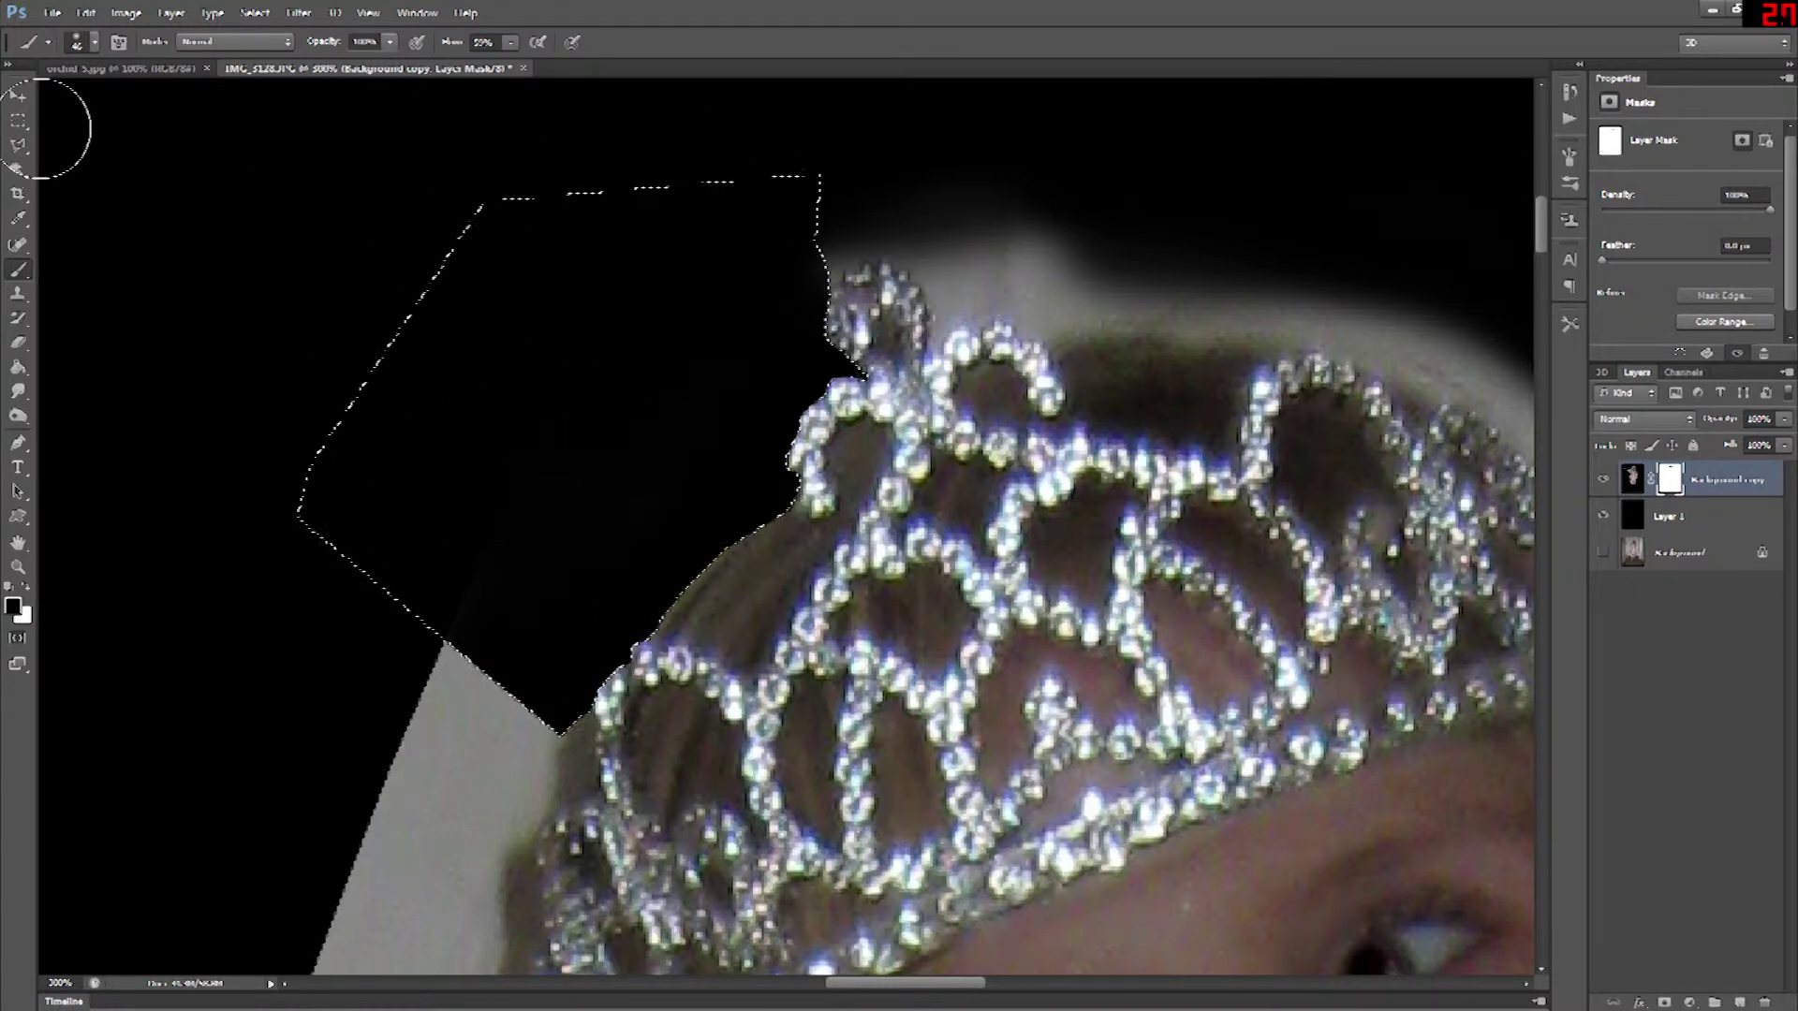
pyautogui.click(18, 120)
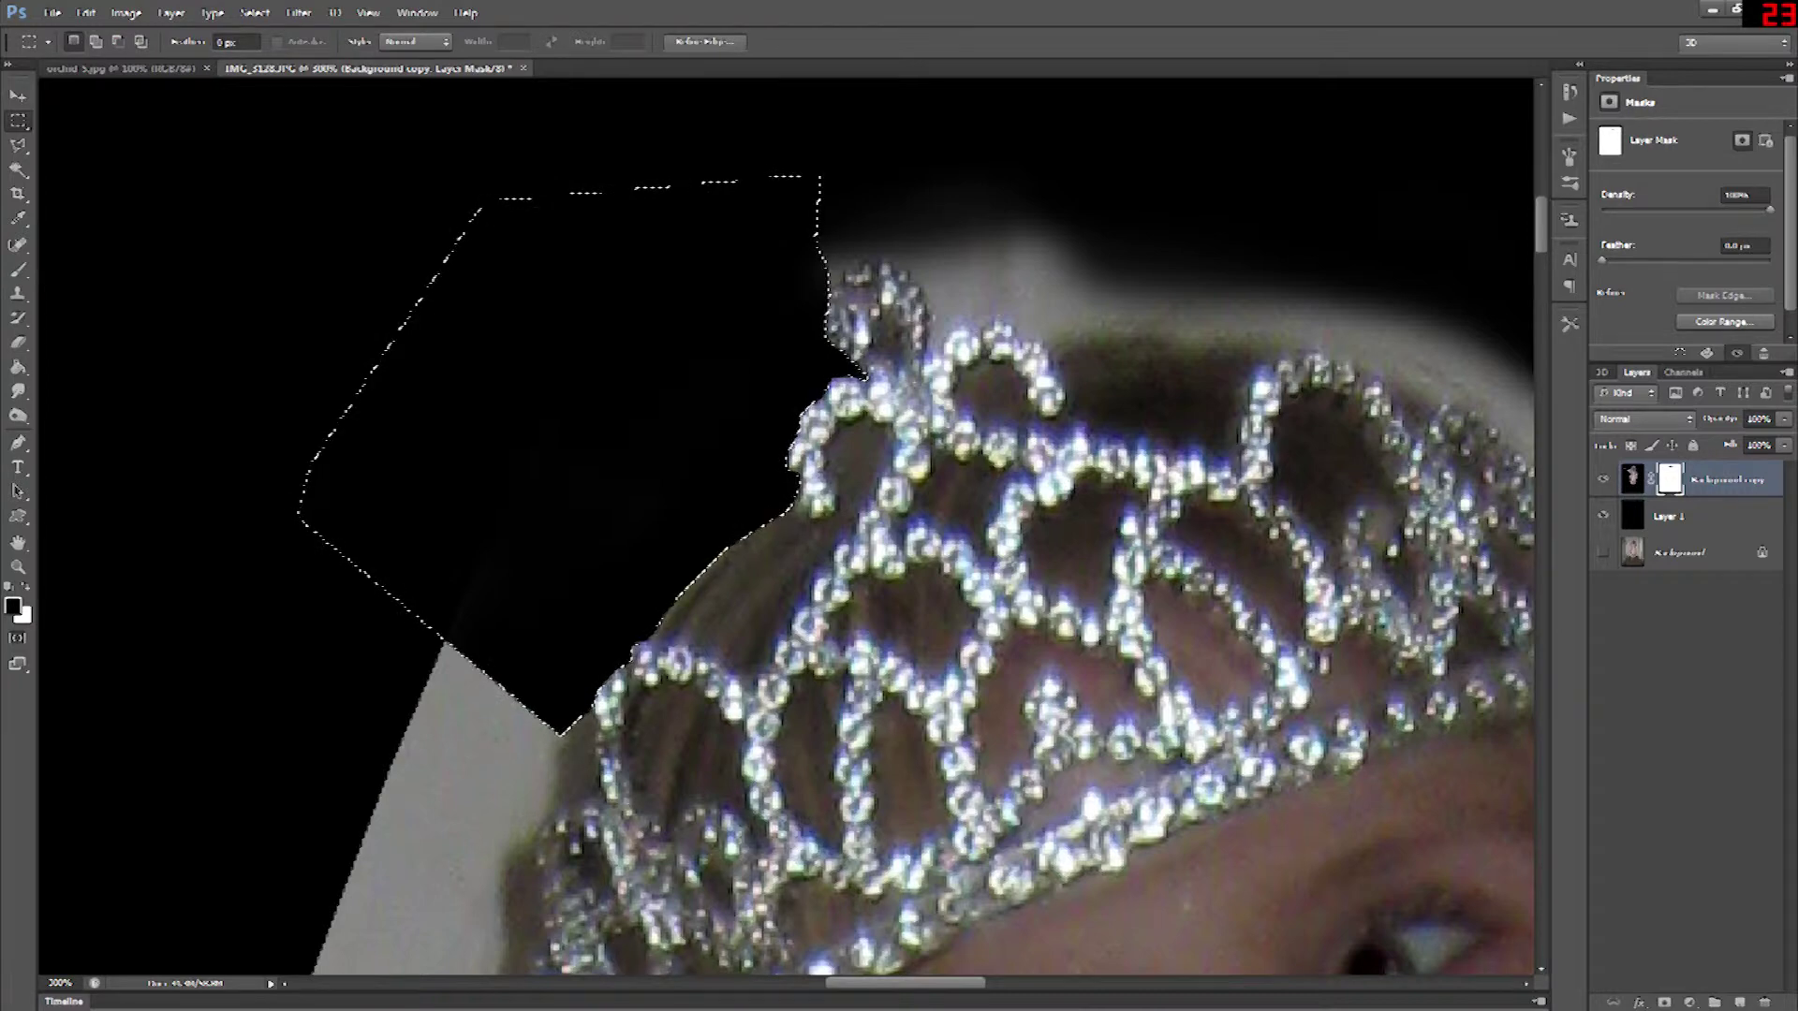
# - Clear the selection and brush black on the mask with a smaller brush around the tiara's top jewel to hide the wall
pyautogui.hotkey('ctrl', 'd')
pyautogui.press('b')
pyautogui.moveTo(463, 627)
pyautogui.mouseDown()
pyautogui.moveTo(493, 554)
pyautogui.moveTo(444, 599)
pyautogui.mouseUp()
pyautogui.moveTo(818, 208); pyautogui.dragTo(790, 242)
pyautogui.hotkey('ctrl', 'z')
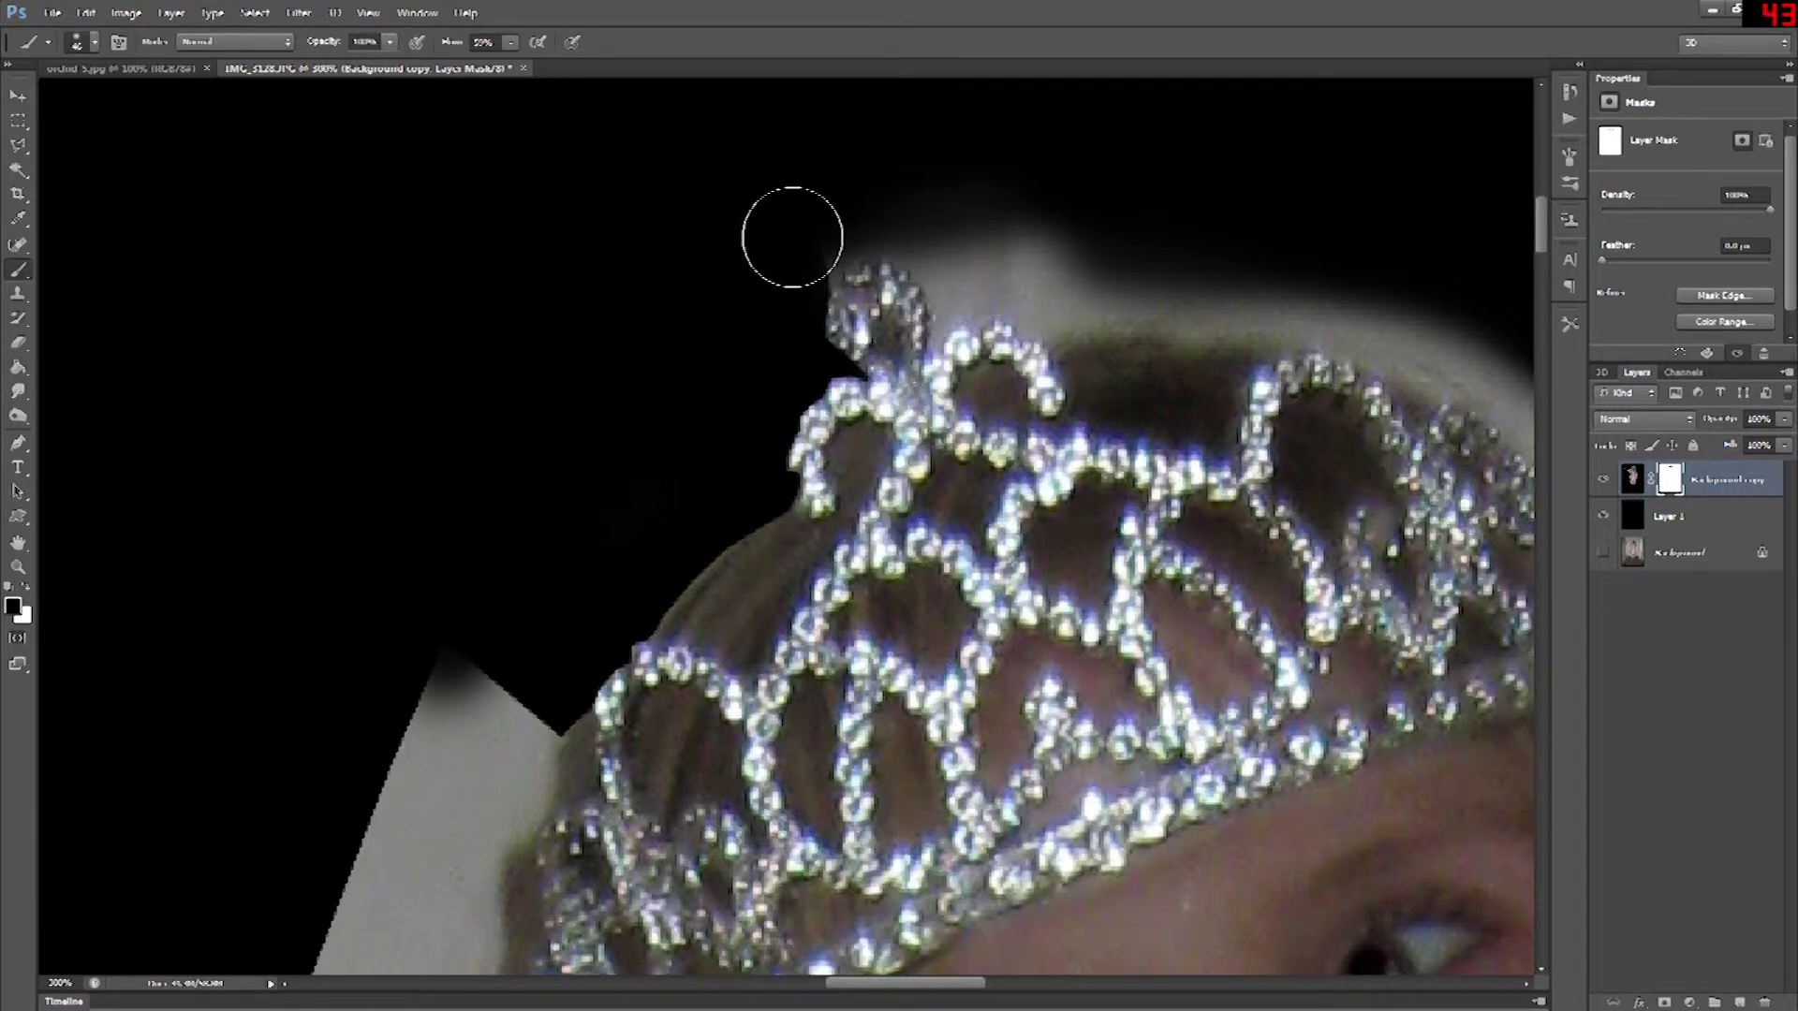
pyautogui.press('[')
pyautogui.moveTo(829, 262)
pyautogui.mouseDown()
pyautogui.moveTo(839, 283)
pyautogui.moveTo(899, 255)
pyautogui.moveTo(871, 245)
pyautogui.moveTo(941, 304)
pyautogui.moveTo(927, 272)
pyautogui.moveTo(941, 280)
pyautogui.moveTo(941, 337)
pyautogui.mouseUp()
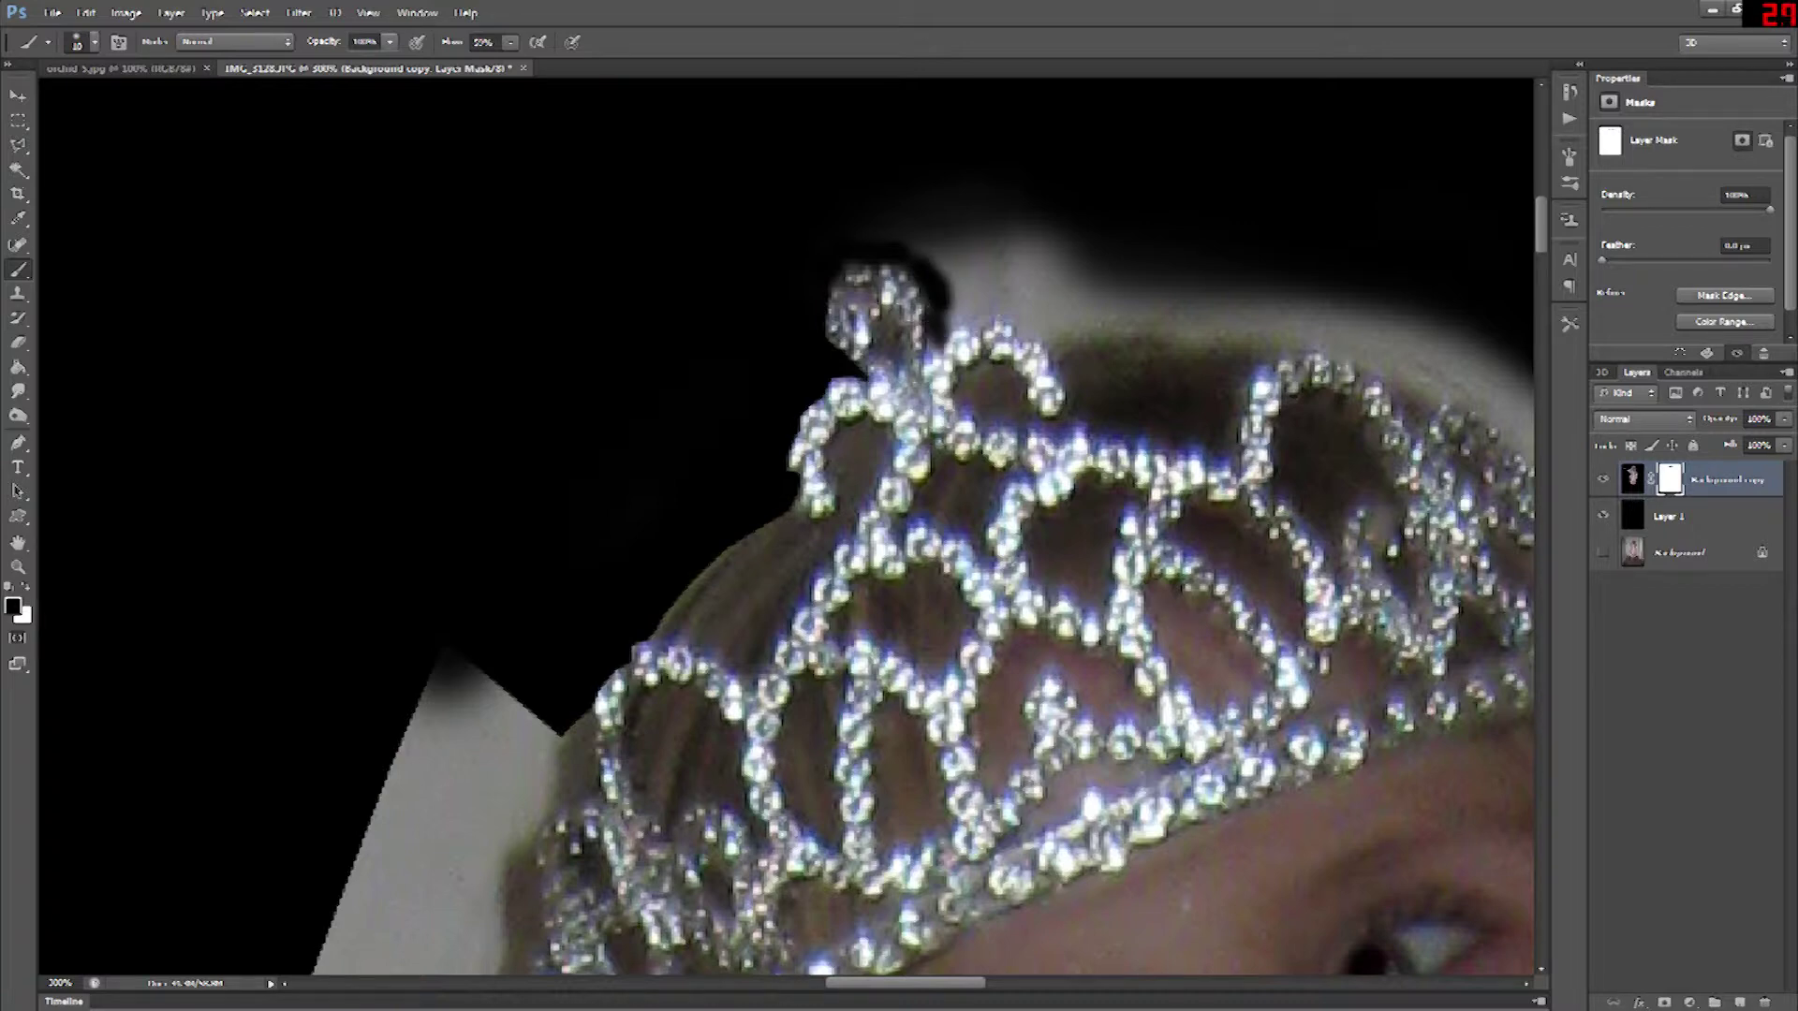
pyautogui.moveTo(939, 335)
pyautogui.mouseDown()
pyautogui.moveTo(1016, 298)
pyautogui.moveTo(885, 224)
pyautogui.moveTo(1082, 271)
pyautogui.moveTo(1007, 230)
pyautogui.moveTo(986, 267)
pyautogui.mouseUp()
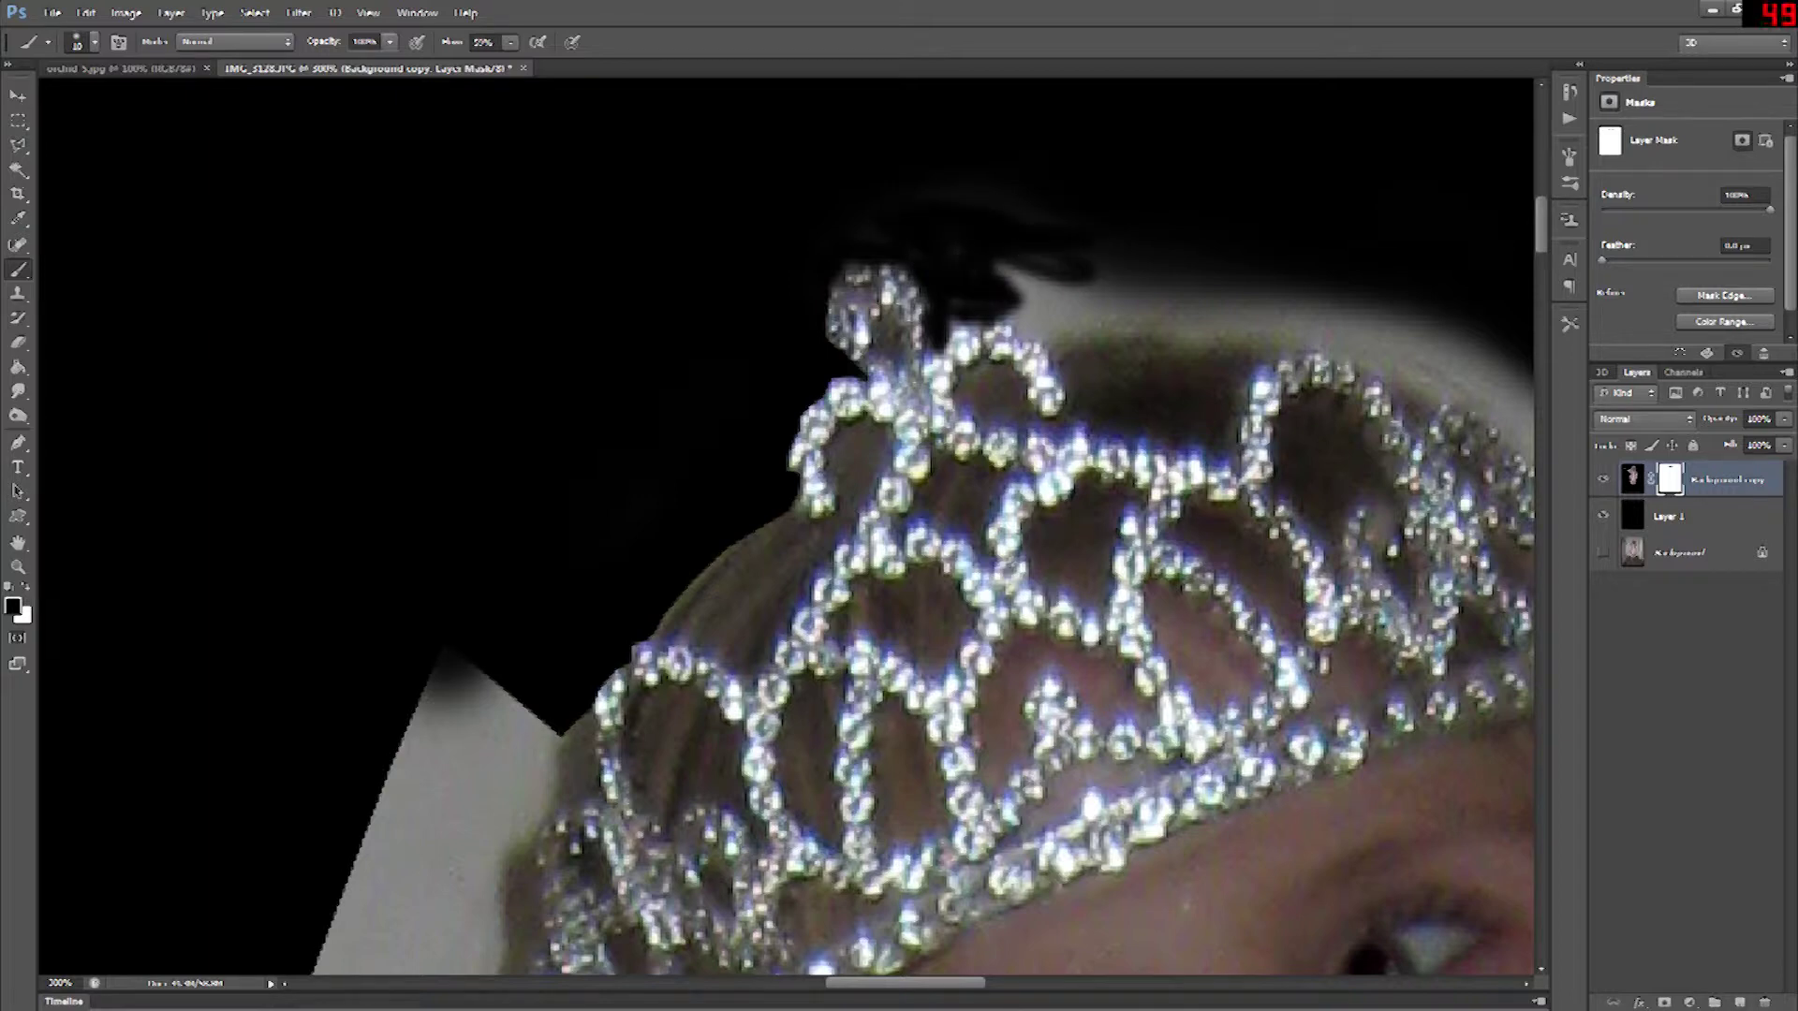
pyautogui.moveTo(1096, 254); pyautogui.dragTo(1002, 281)
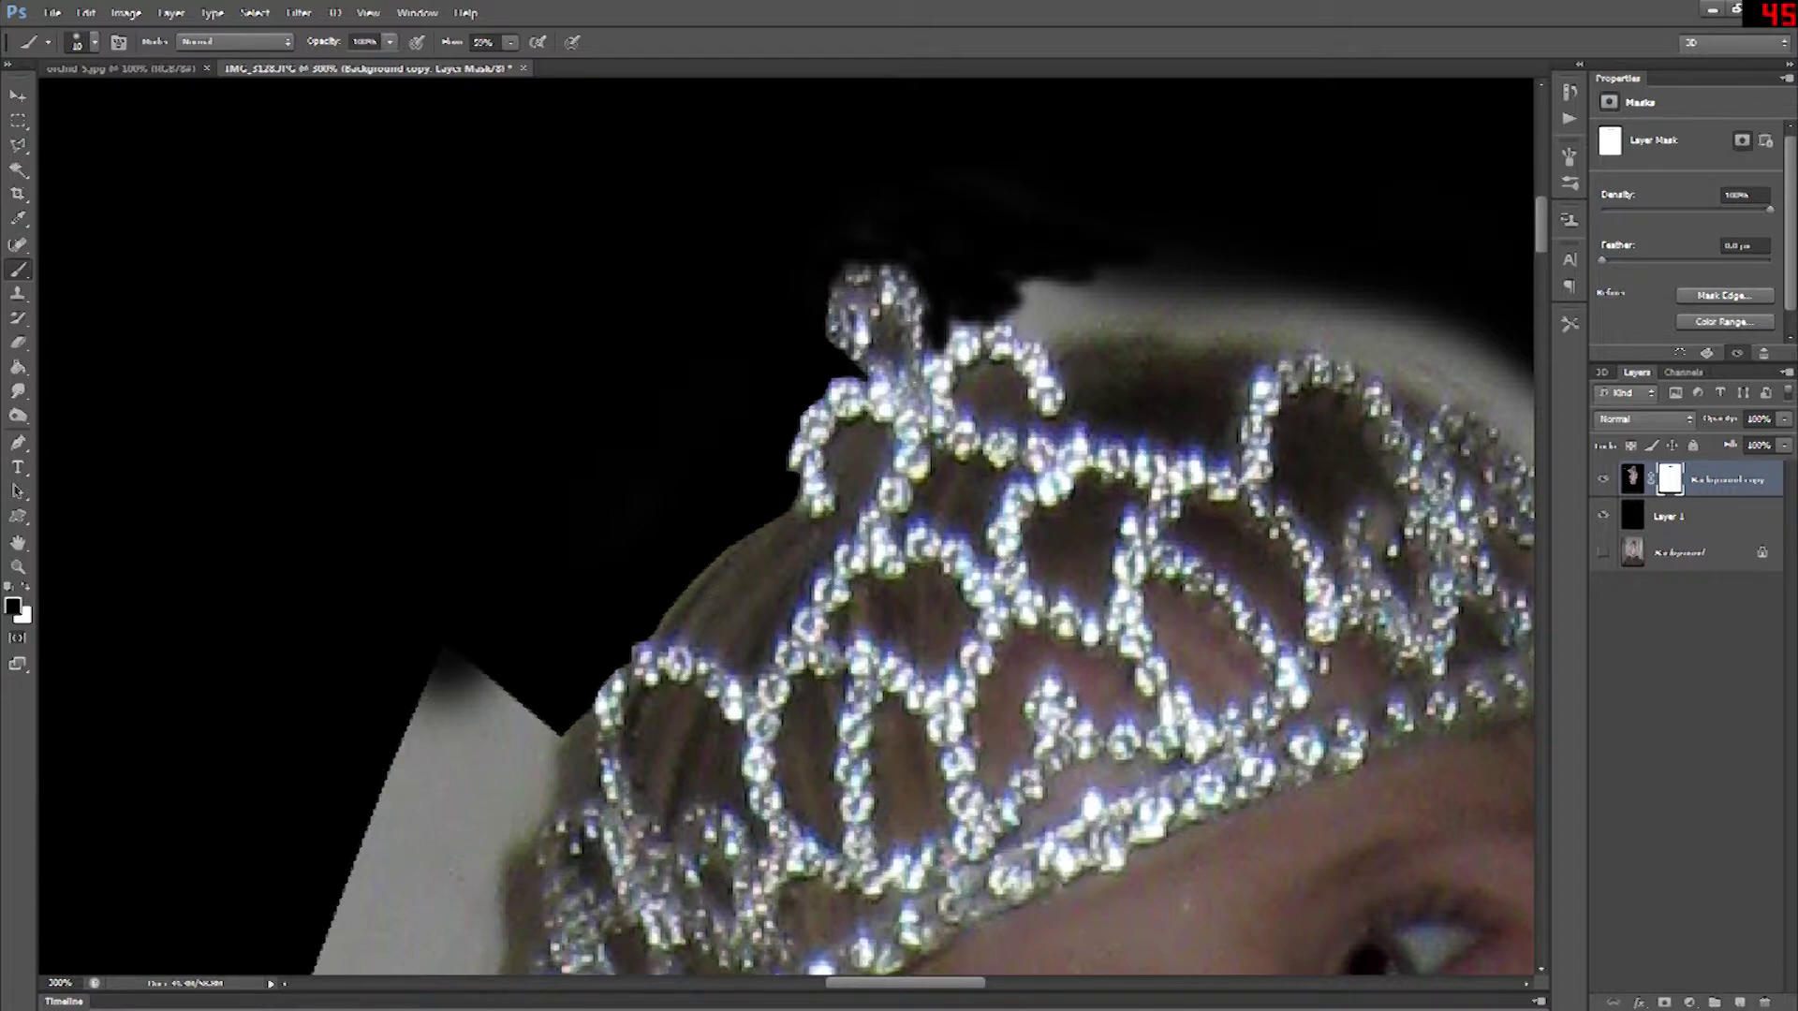
# - Paint black on the mask to hide more wall above the head and beside the tiara's lower left end
pyautogui.hotkey('ctrl', '-')
pyautogui.hotkey('ctrl', '-')
pyautogui.hotkey('ctrl', '-')
pyautogui.hotkey('ctrl', '-')
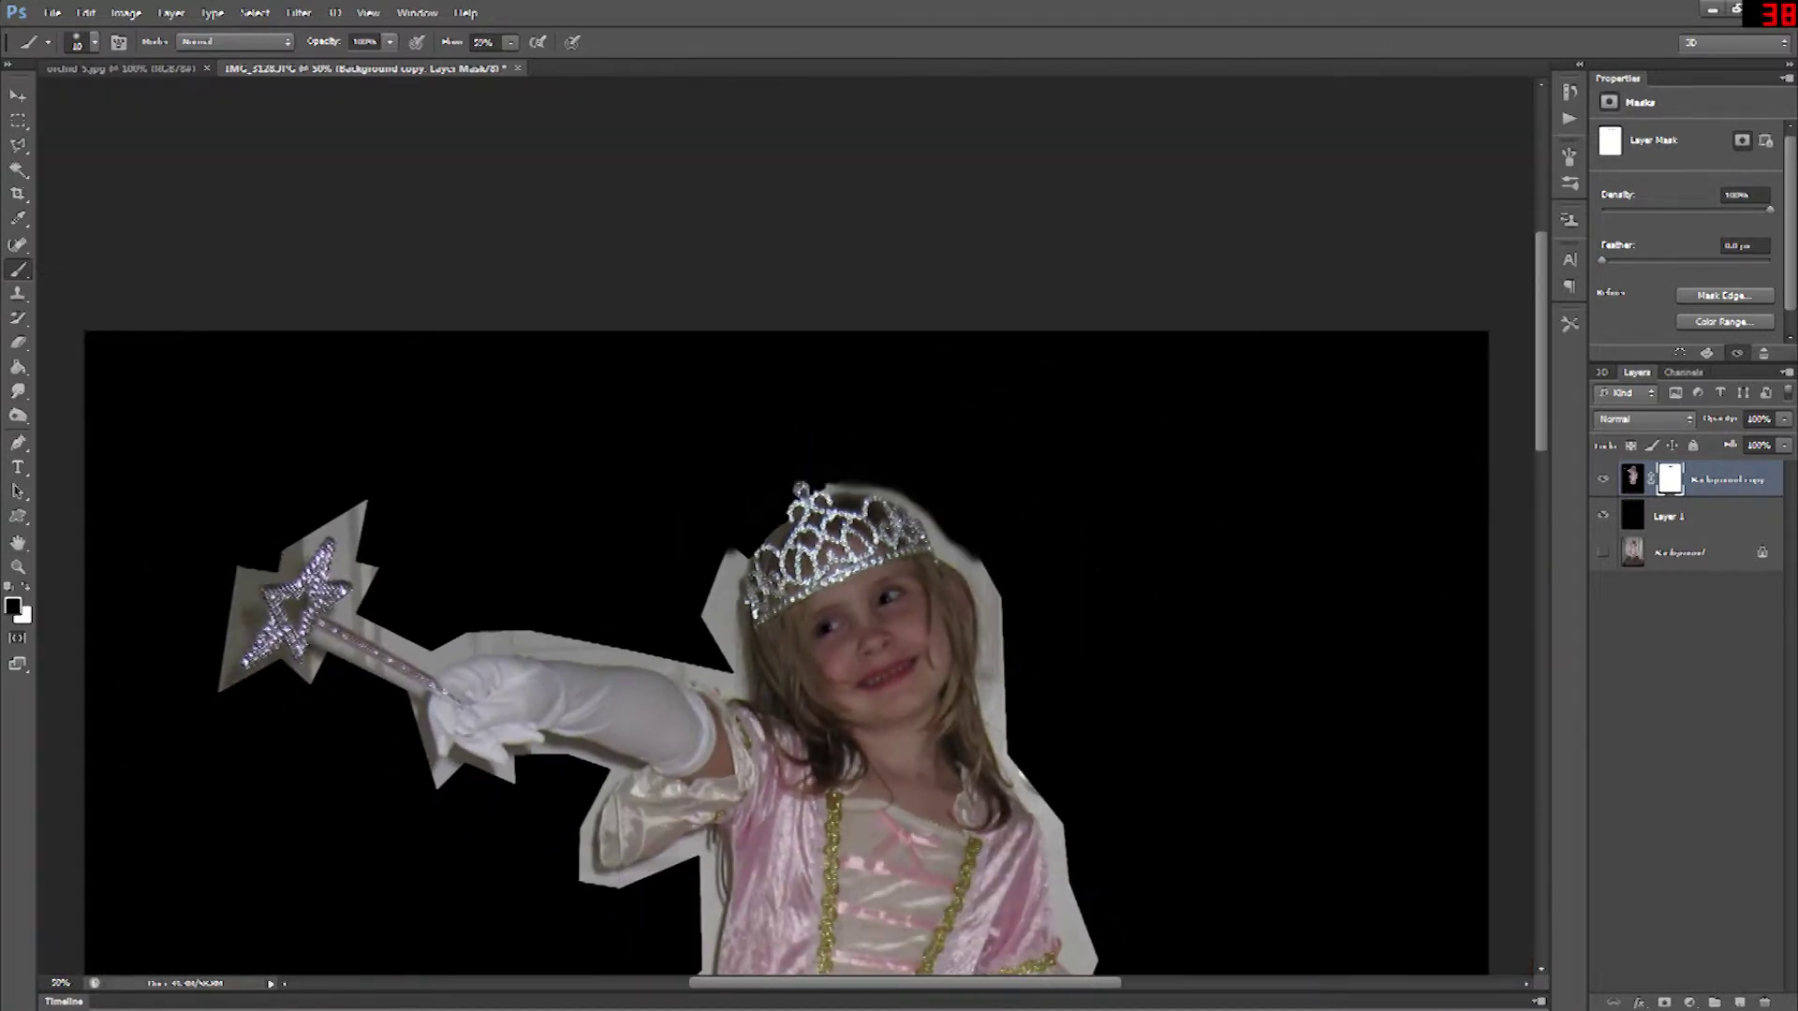
pyautogui.hotkey('ctrl', '+')
pyautogui.hotkey('ctrl', '+')
pyautogui.hotkey('ctrl', '+')
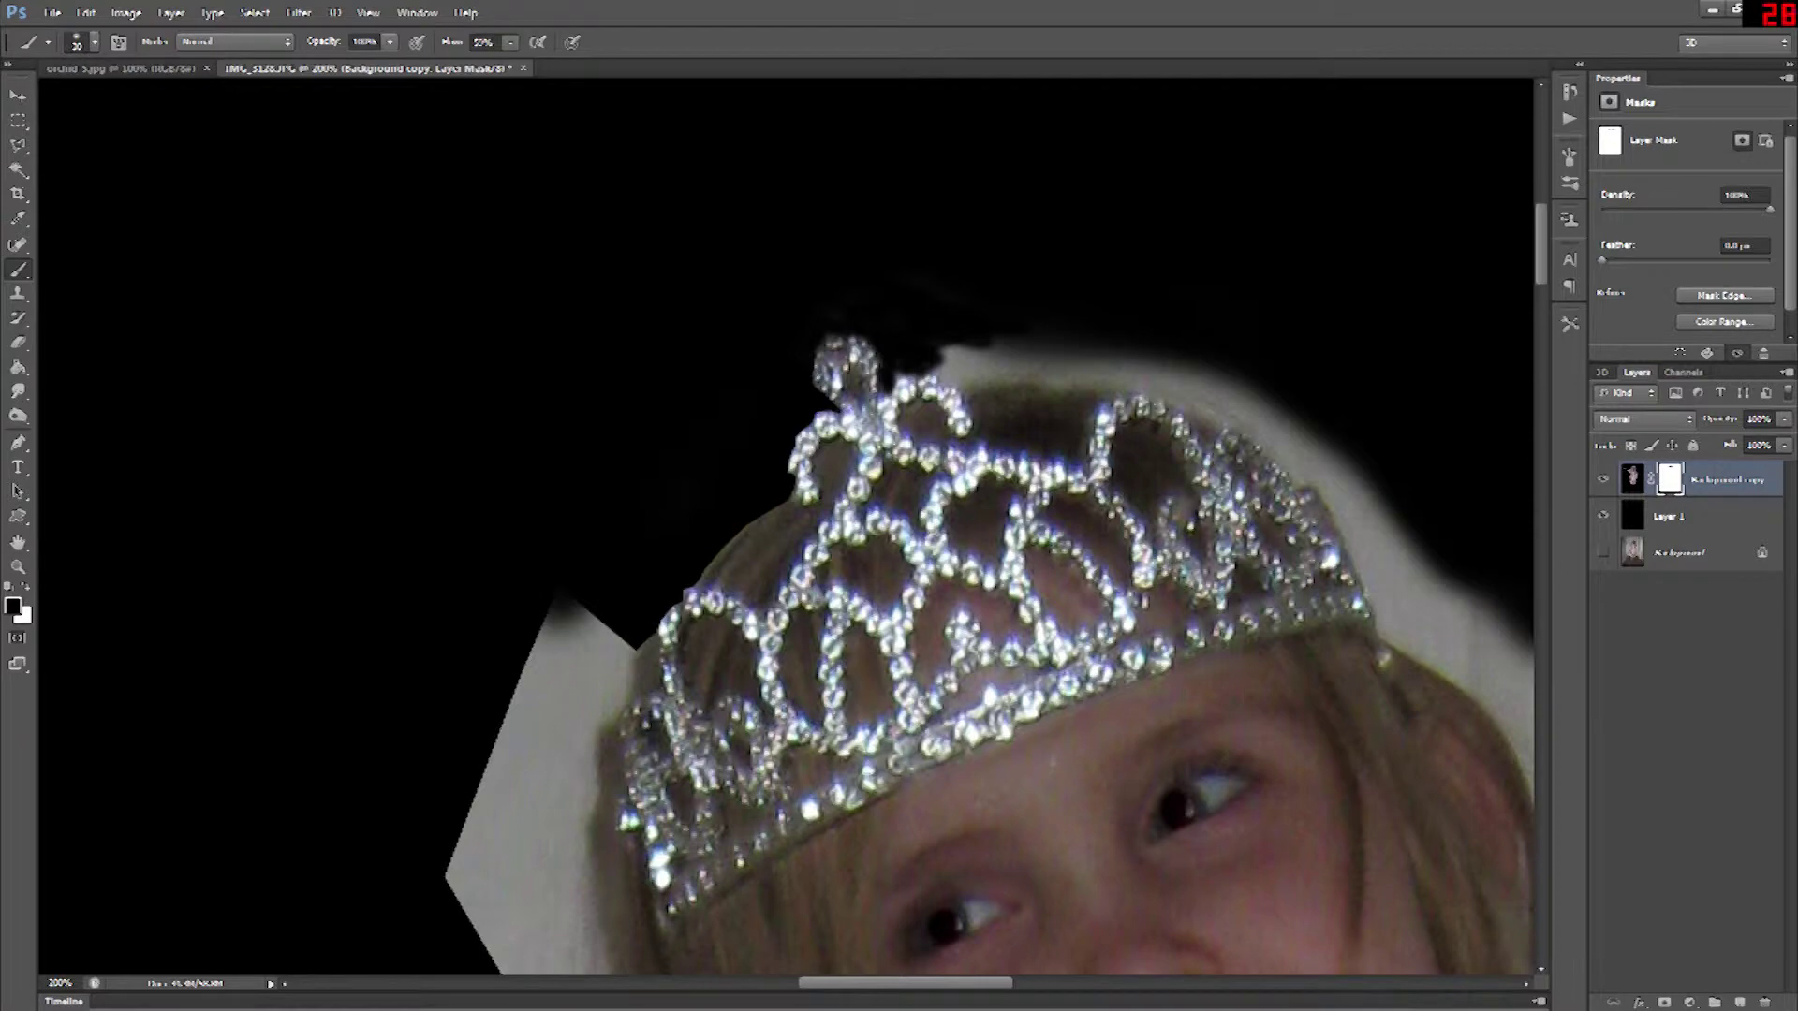
pyautogui.moveTo(1386, 515)
pyautogui.mouseDown()
pyautogui.moveTo(1226, 393)
pyautogui.moveTo(1086, 351)
pyautogui.moveTo(946, 356)
pyautogui.moveTo(1002, 367)
pyautogui.mouseUp()
pyautogui.moveTo(562, 604)
pyautogui.mouseDown()
pyautogui.moveTo(540, 663)
pyautogui.moveTo(591, 622)
pyautogui.moveTo(510, 726)
pyautogui.moveTo(604, 646)
pyautogui.moveTo(614, 675)
pyautogui.moveTo(455, 885)
pyautogui.moveTo(471, 899)
pyautogui.moveTo(524, 758)
pyautogui.mouseUp()
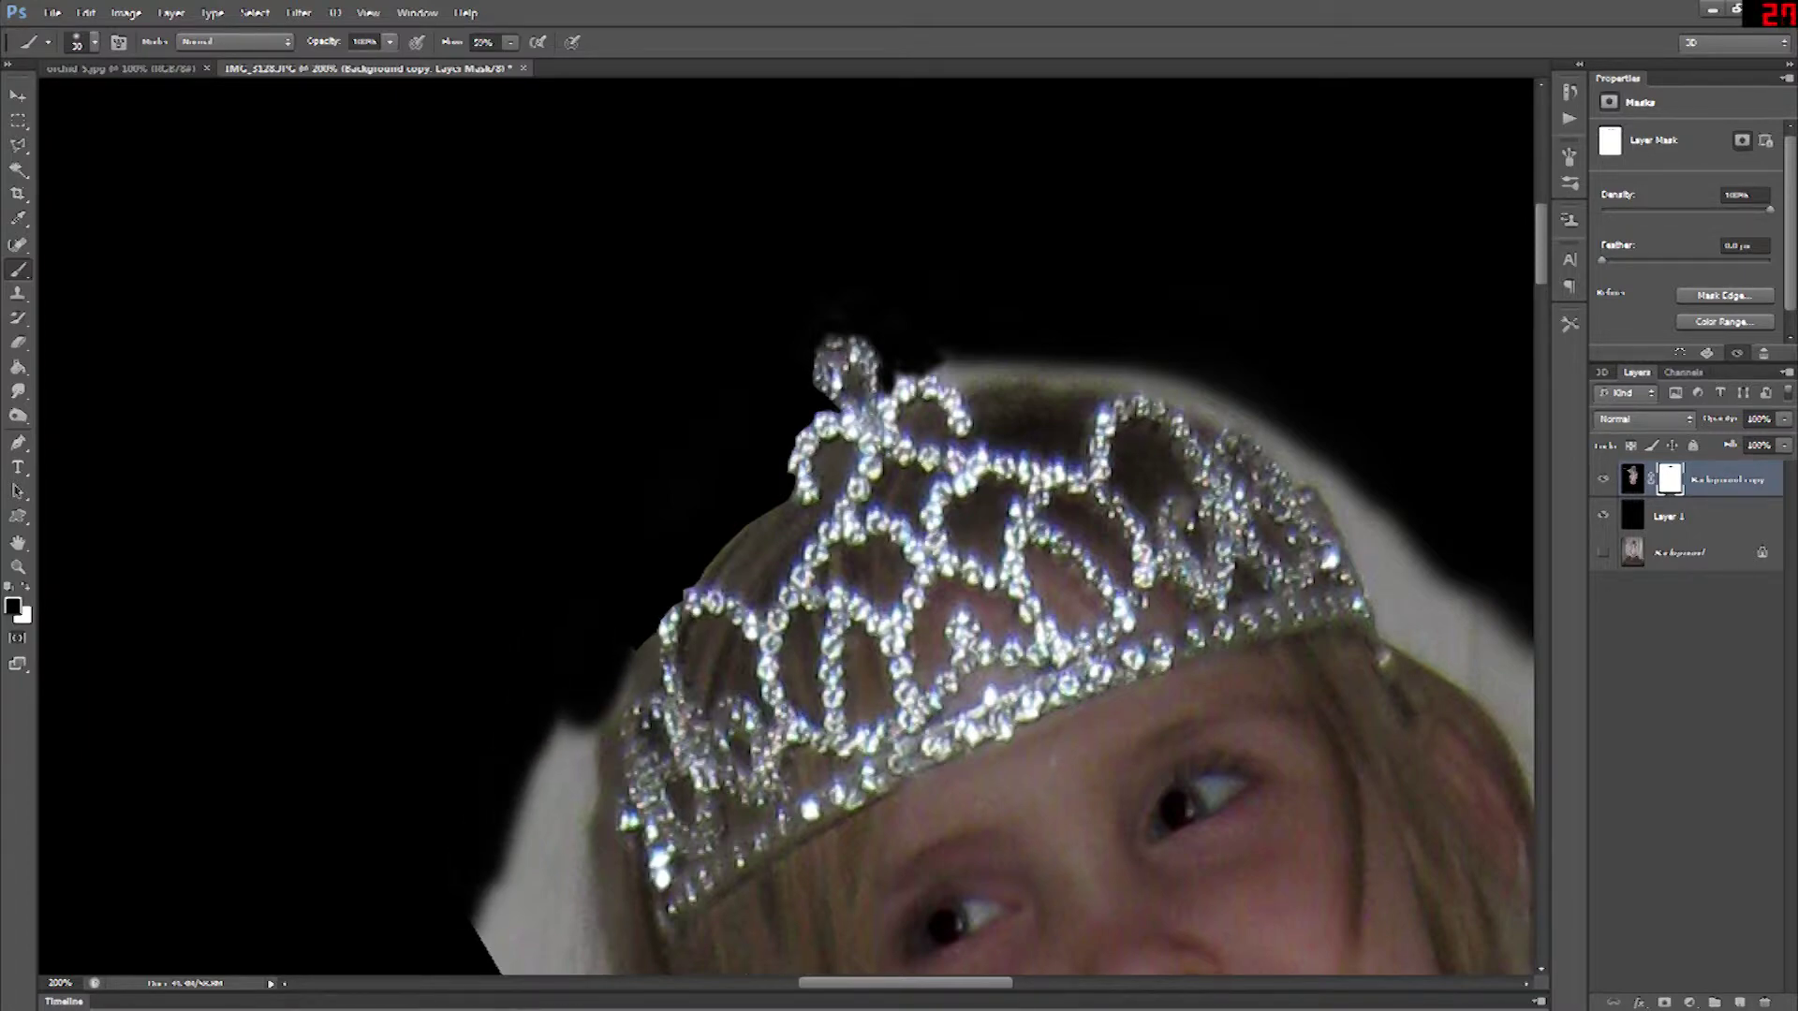
# - Hide the wall between the left side of the hair and the raised arm by painting black on the mask along the hair
pyautogui.scroll(-6, 792, 526)
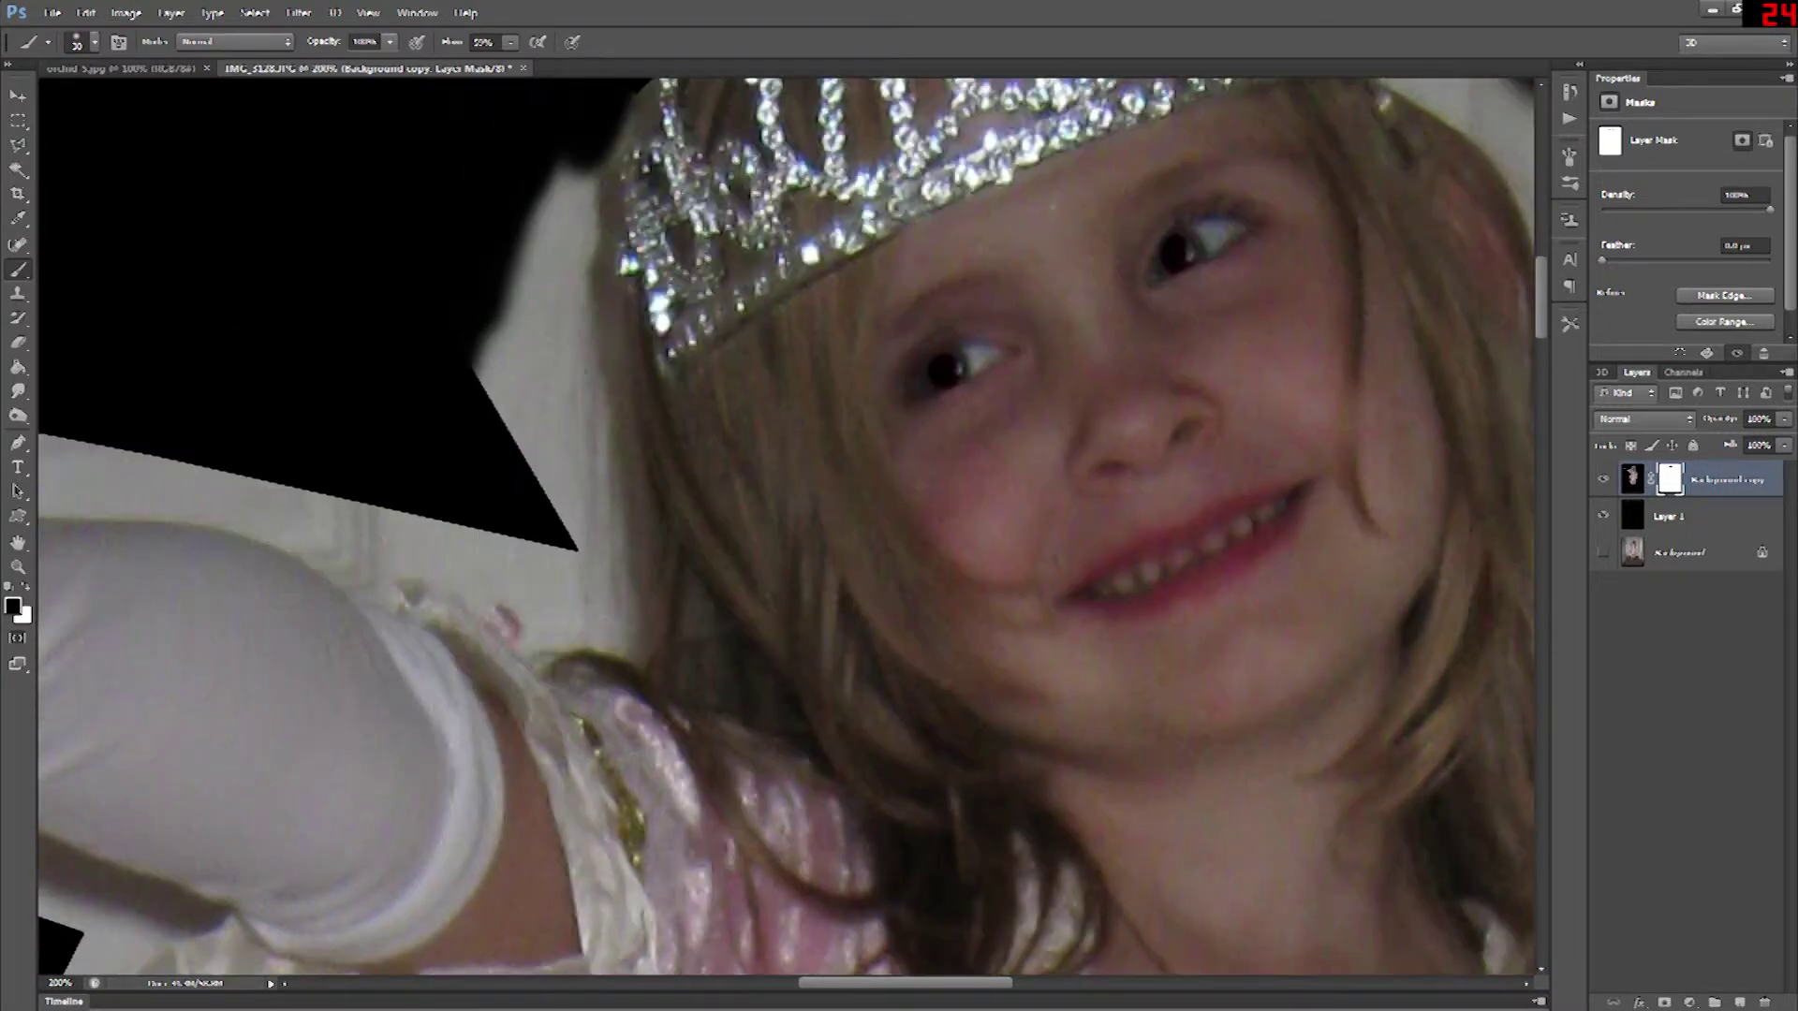
pyautogui.moveTo(566, 159)
pyautogui.mouseDown()
pyautogui.moveTo(551, 341)
pyautogui.moveTo(606, 571)
pyautogui.moveTo(566, 623)
pyautogui.moveTo(421, 534)
pyautogui.moveTo(576, 557)
pyautogui.moveTo(503, 351)
pyautogui.moveTo(560, 545)
pyautogui.moveTo(501, 546)
pyautogui.moveTo(588, 593)
pyautogui.mouseUp()
pyautogui.moveTo(553, 533)
pyautogui.mouseDown()
pyautogui.moveTo(498, 314)
pyautogui.moveTo(507, 269)
pyautogui.moveTo(578, 463)
pyautogui.moveTo(566, 192)
pyautogui.moveTo(582, 272)
pyautogui.moveTo(527, 266)
pyautogui.mouseUp()
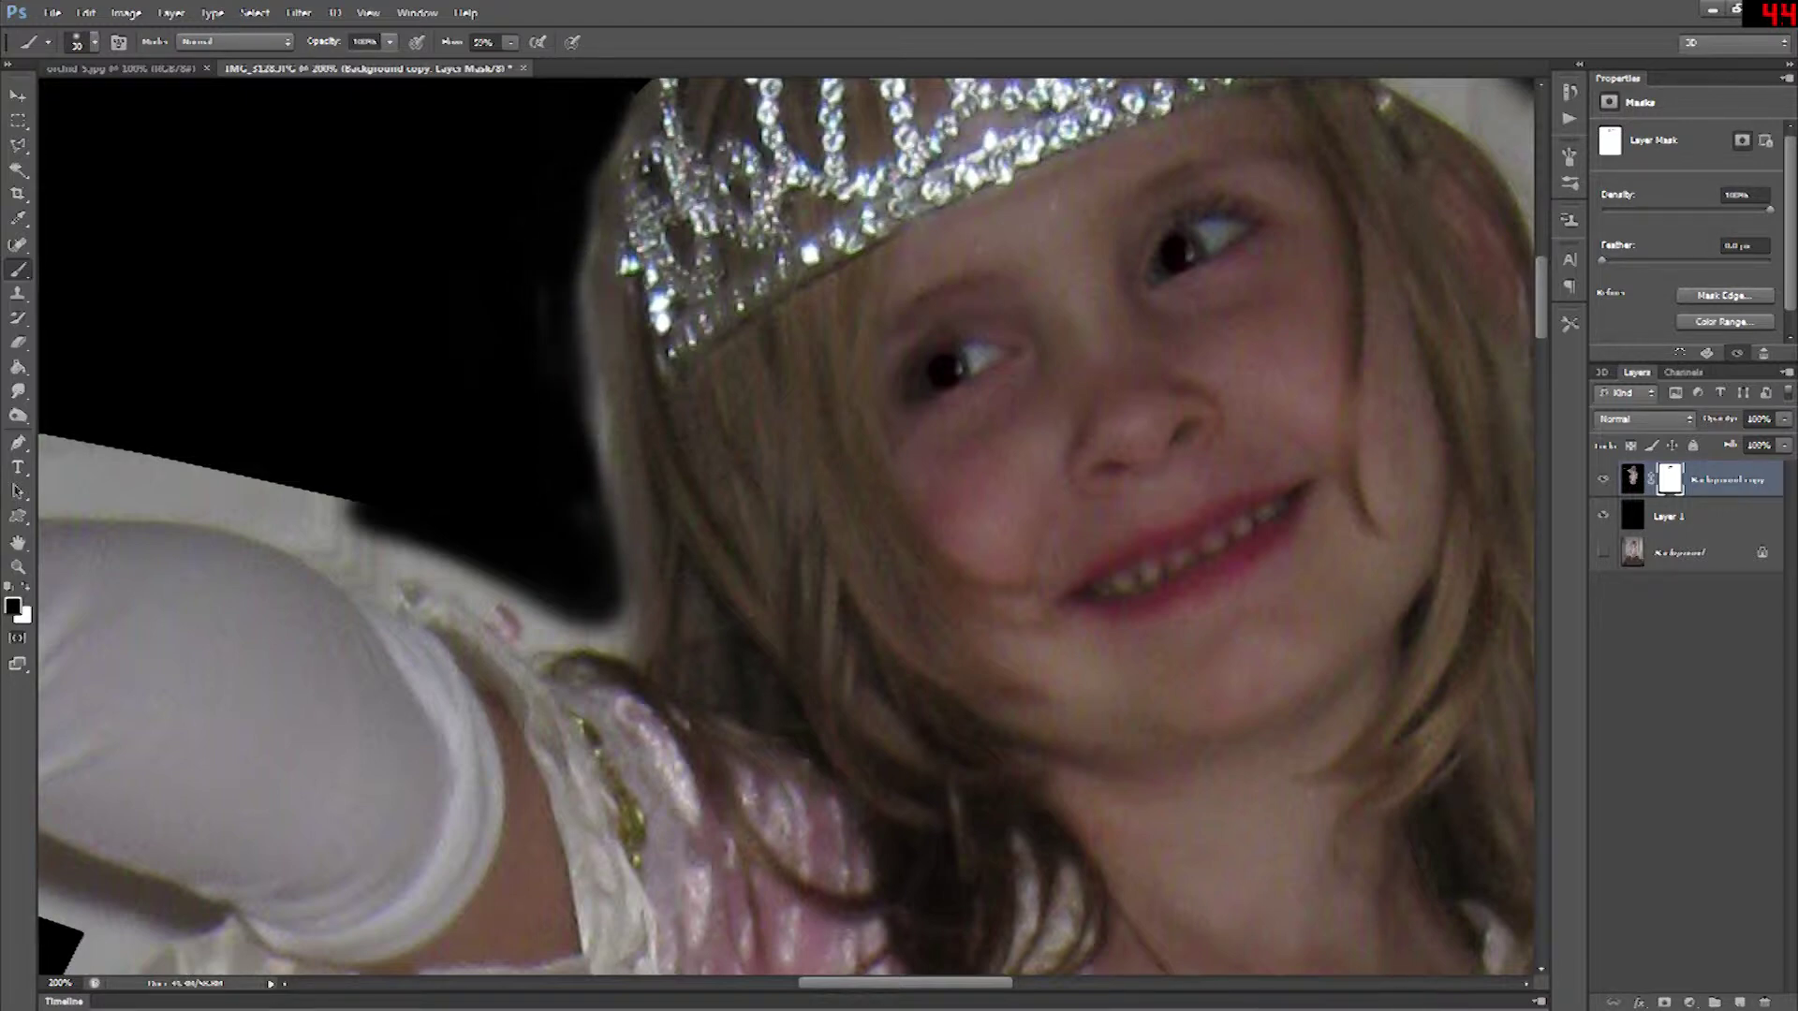
pyautogui.moveTo(585, 318); pyautogui.dragTo(608, 529)
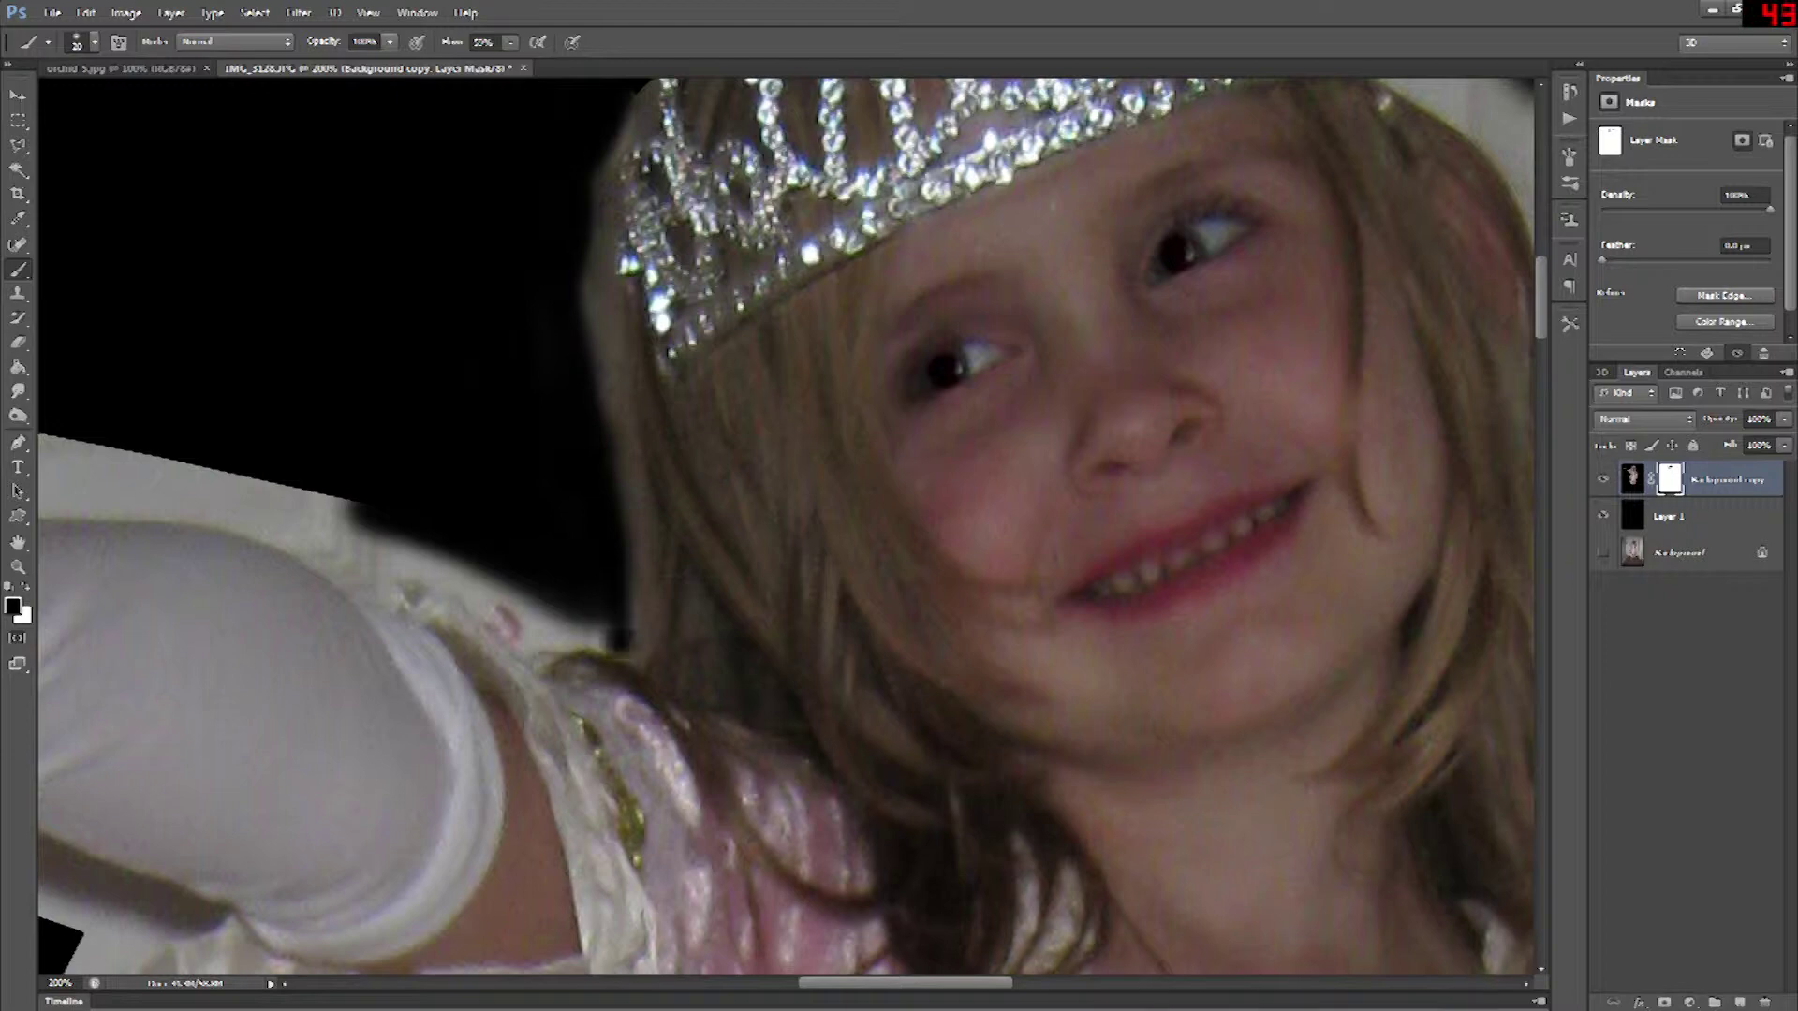
pyautogui.moveTo(618, 642); pyautogui.dragTo(637, 585)
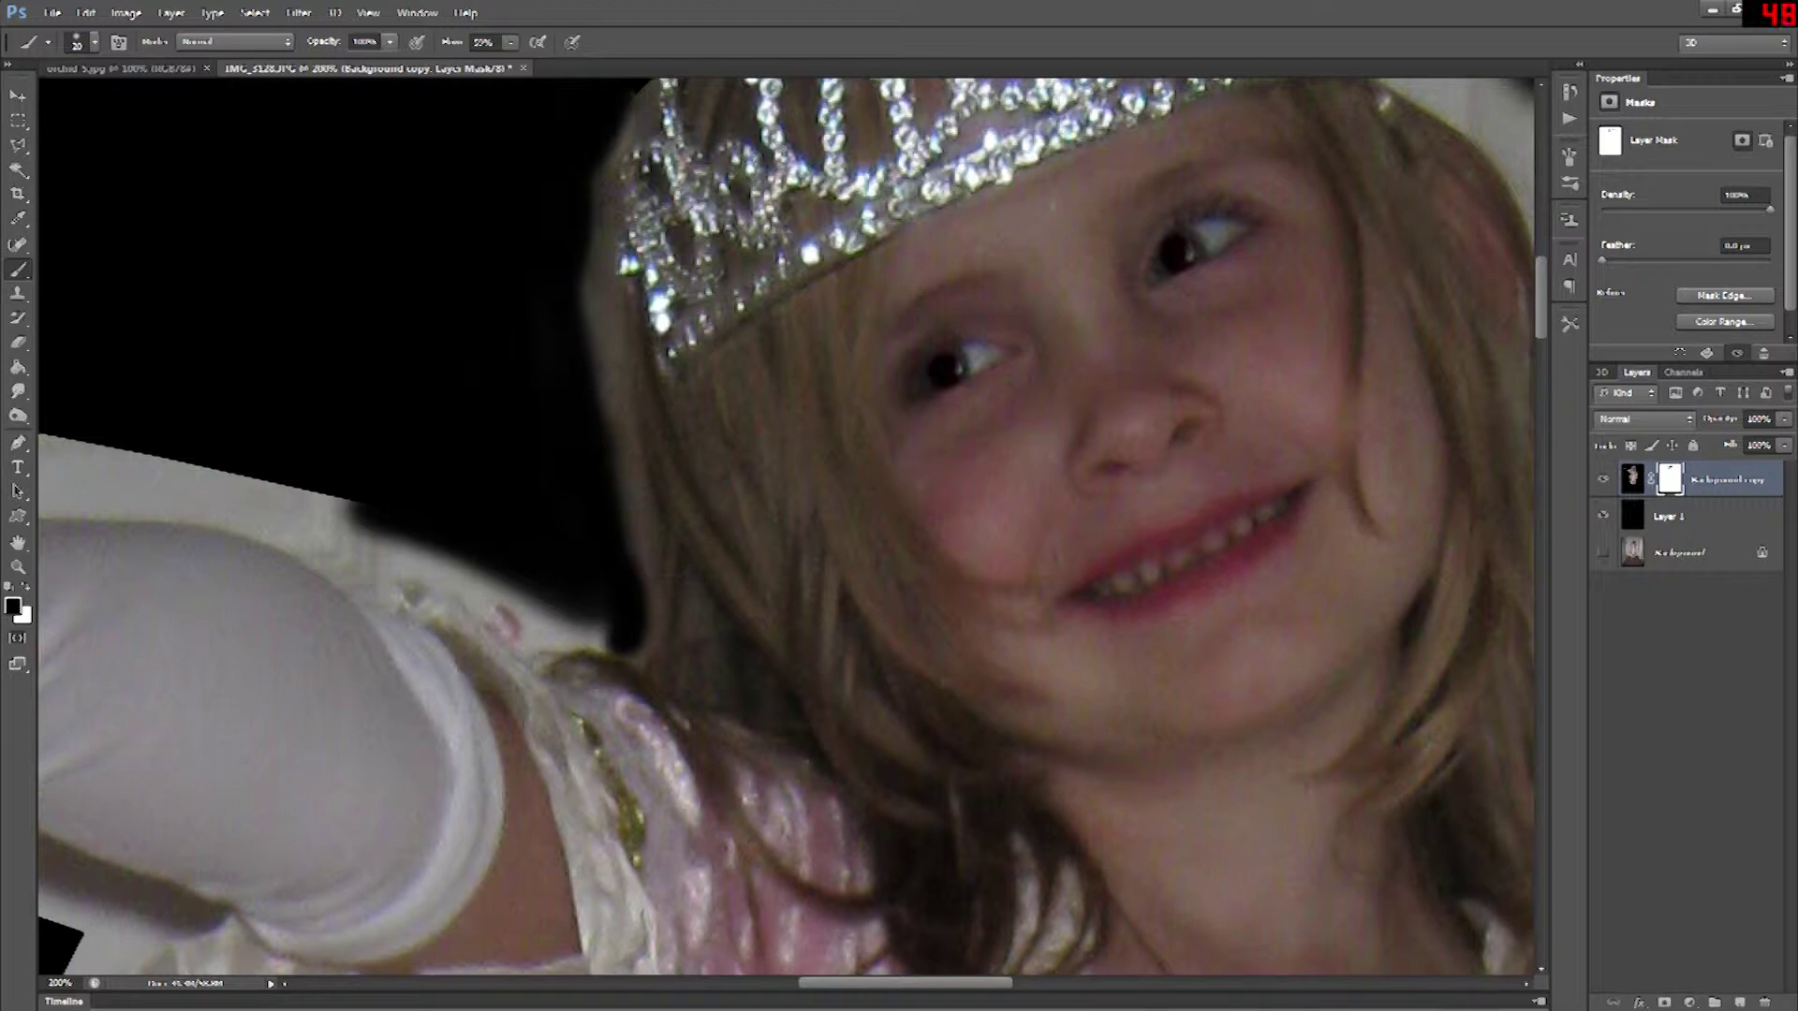
pyautogui.moveTo(592, 302); pyautogui.dragTo(607, 397)
# - Mask out the wall above the shoulder ruffle and along the upper edge of the raised gloved arm with black strokes
pyautogui.moveTo(629, 483)
pyautogui.mouseDown()
pyautogui.moveTo(641, 594)
pyautogui.moveTo(539, 610)
pyautogui.moveTo(607, 650)
pyautogui.moveTo(327, 506)
pyautogui.mouseUp()
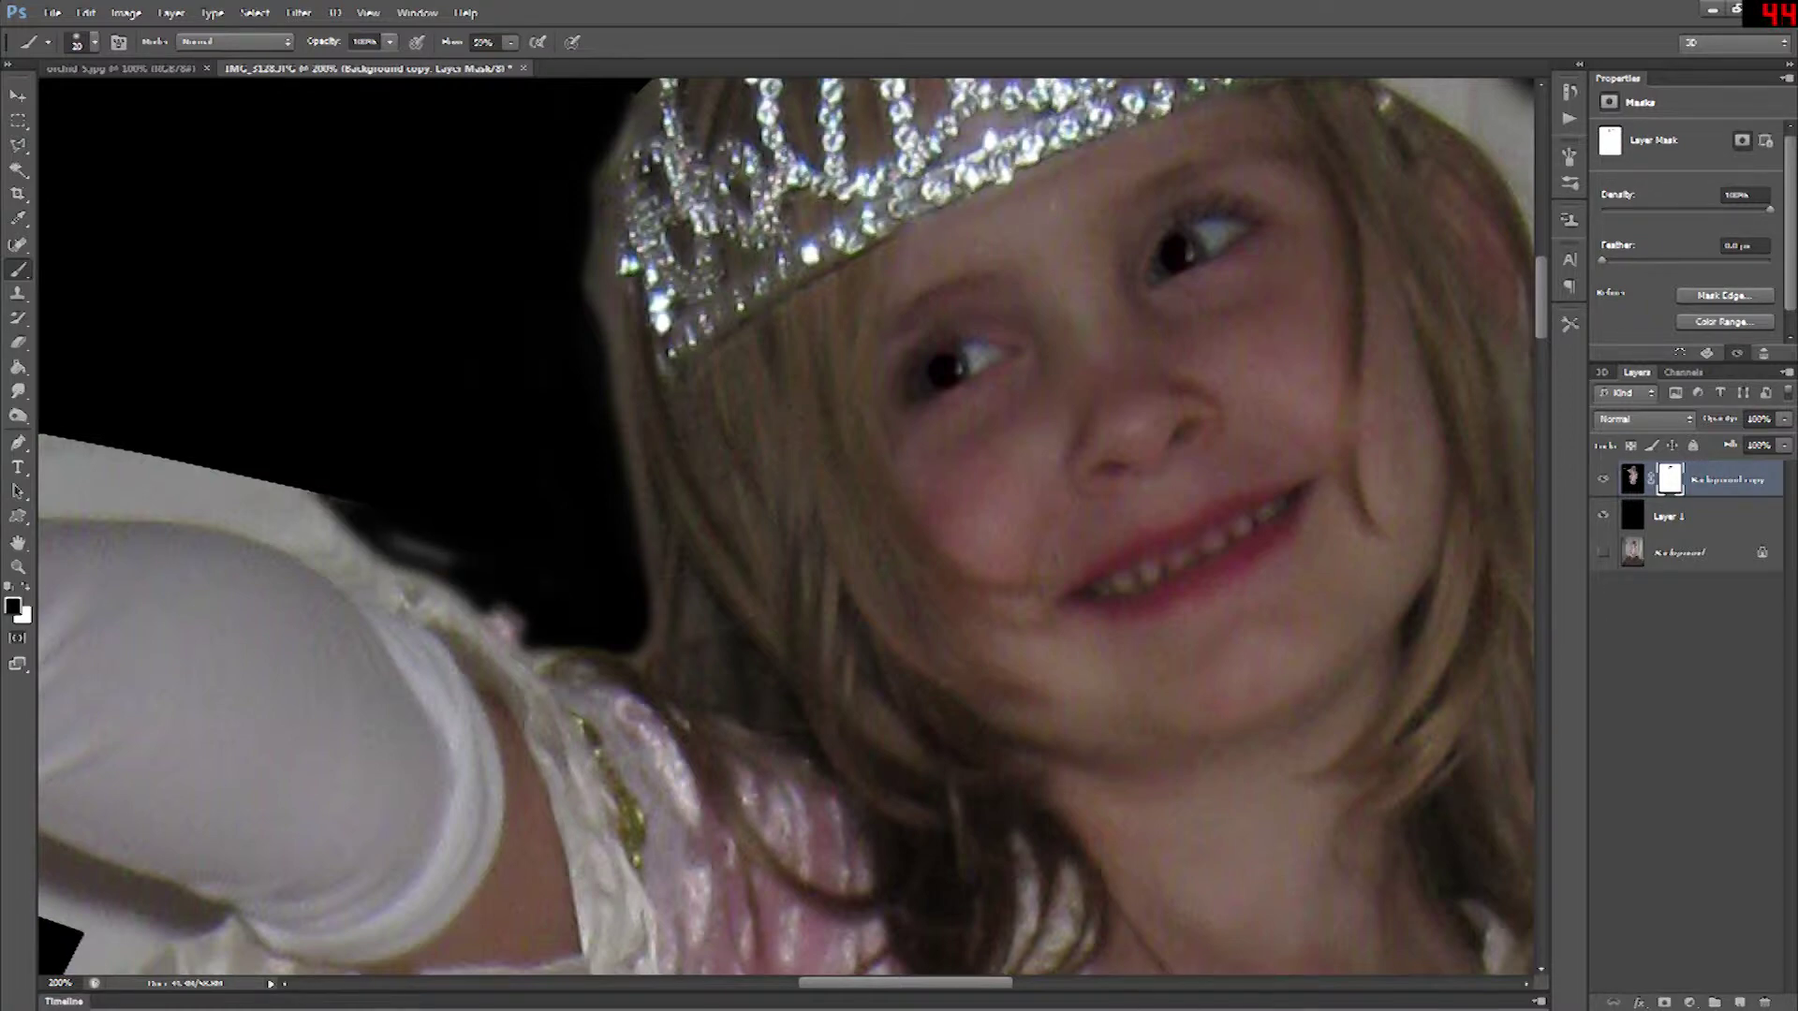
pyautogui.moveTo(445, 590)
pyautogui.mouseDown()
pyautogui.moveTo(379, 560)
pyautogui.moveTo(365, 579)
pyautogui.moveTo(201, 501)
pyautogui.moveTo(448, 560)
pyautogui.moveTo(279, 492)
pyautogui.mouseUp()
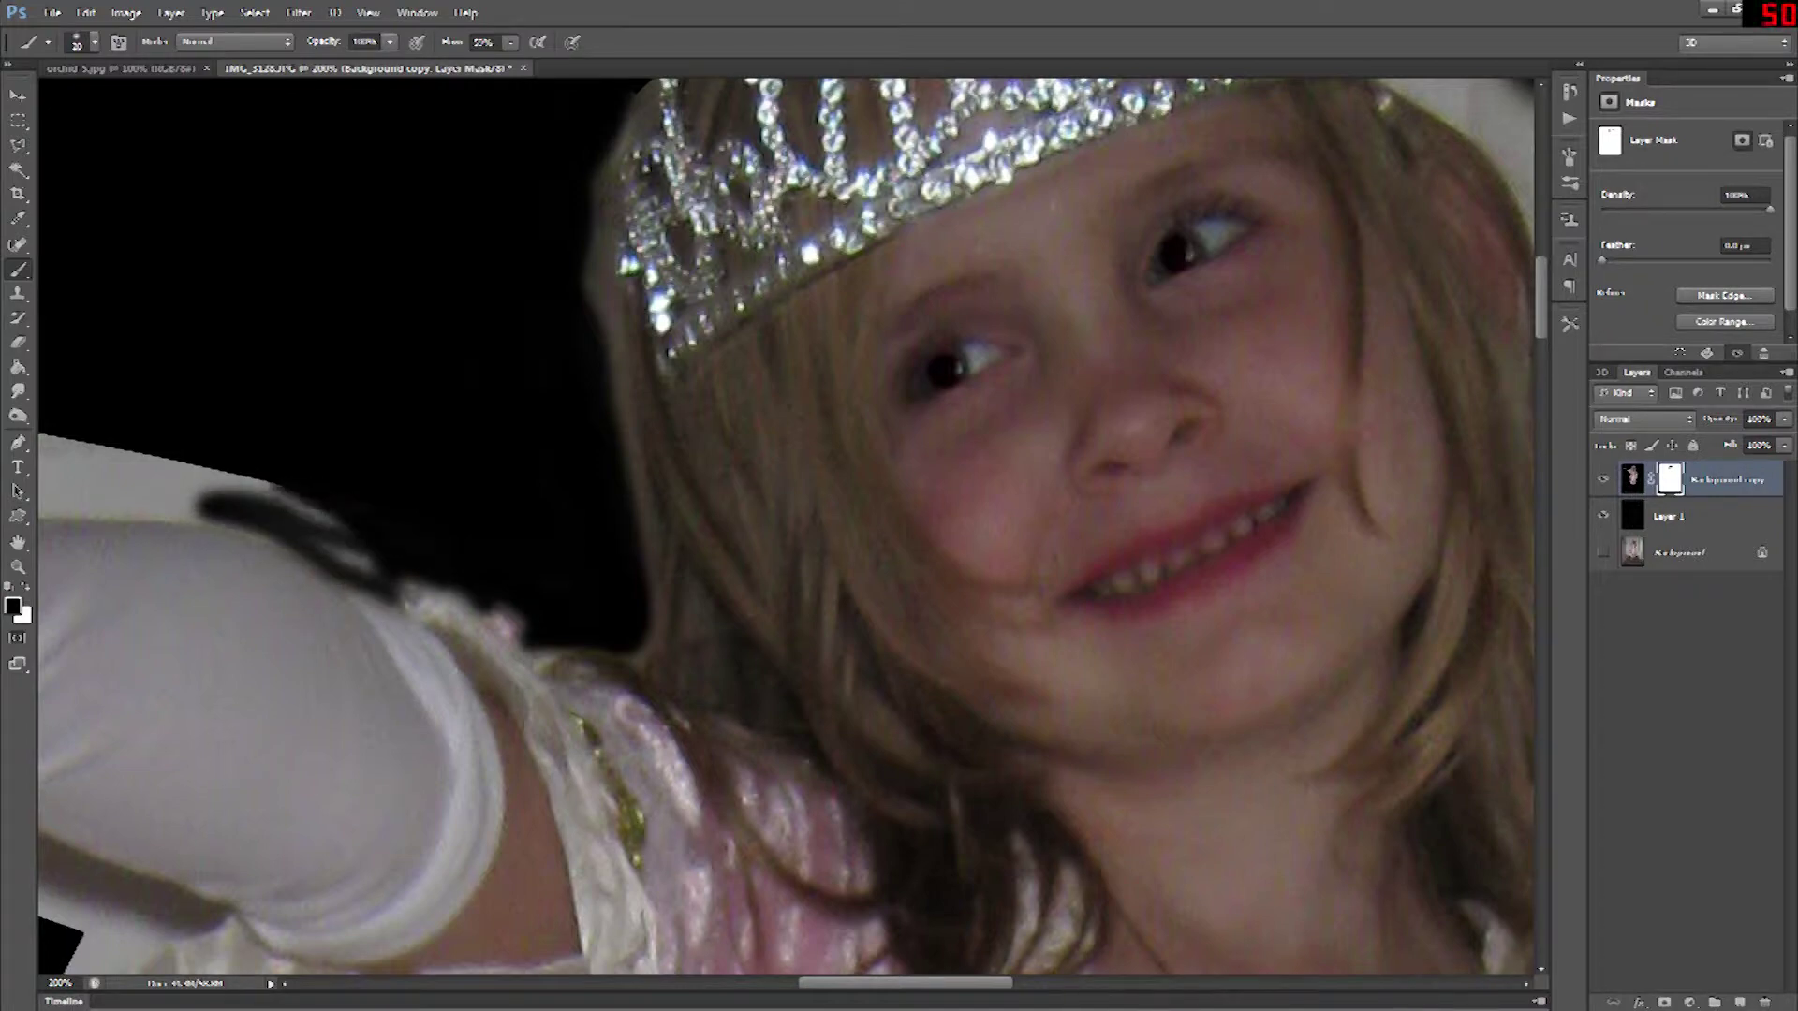
pyautogui.hotkey('ctrl', '-')
pyautogui.hotkey('ctrl', '-')
pyautogui.hotkey('ctrl', '-')
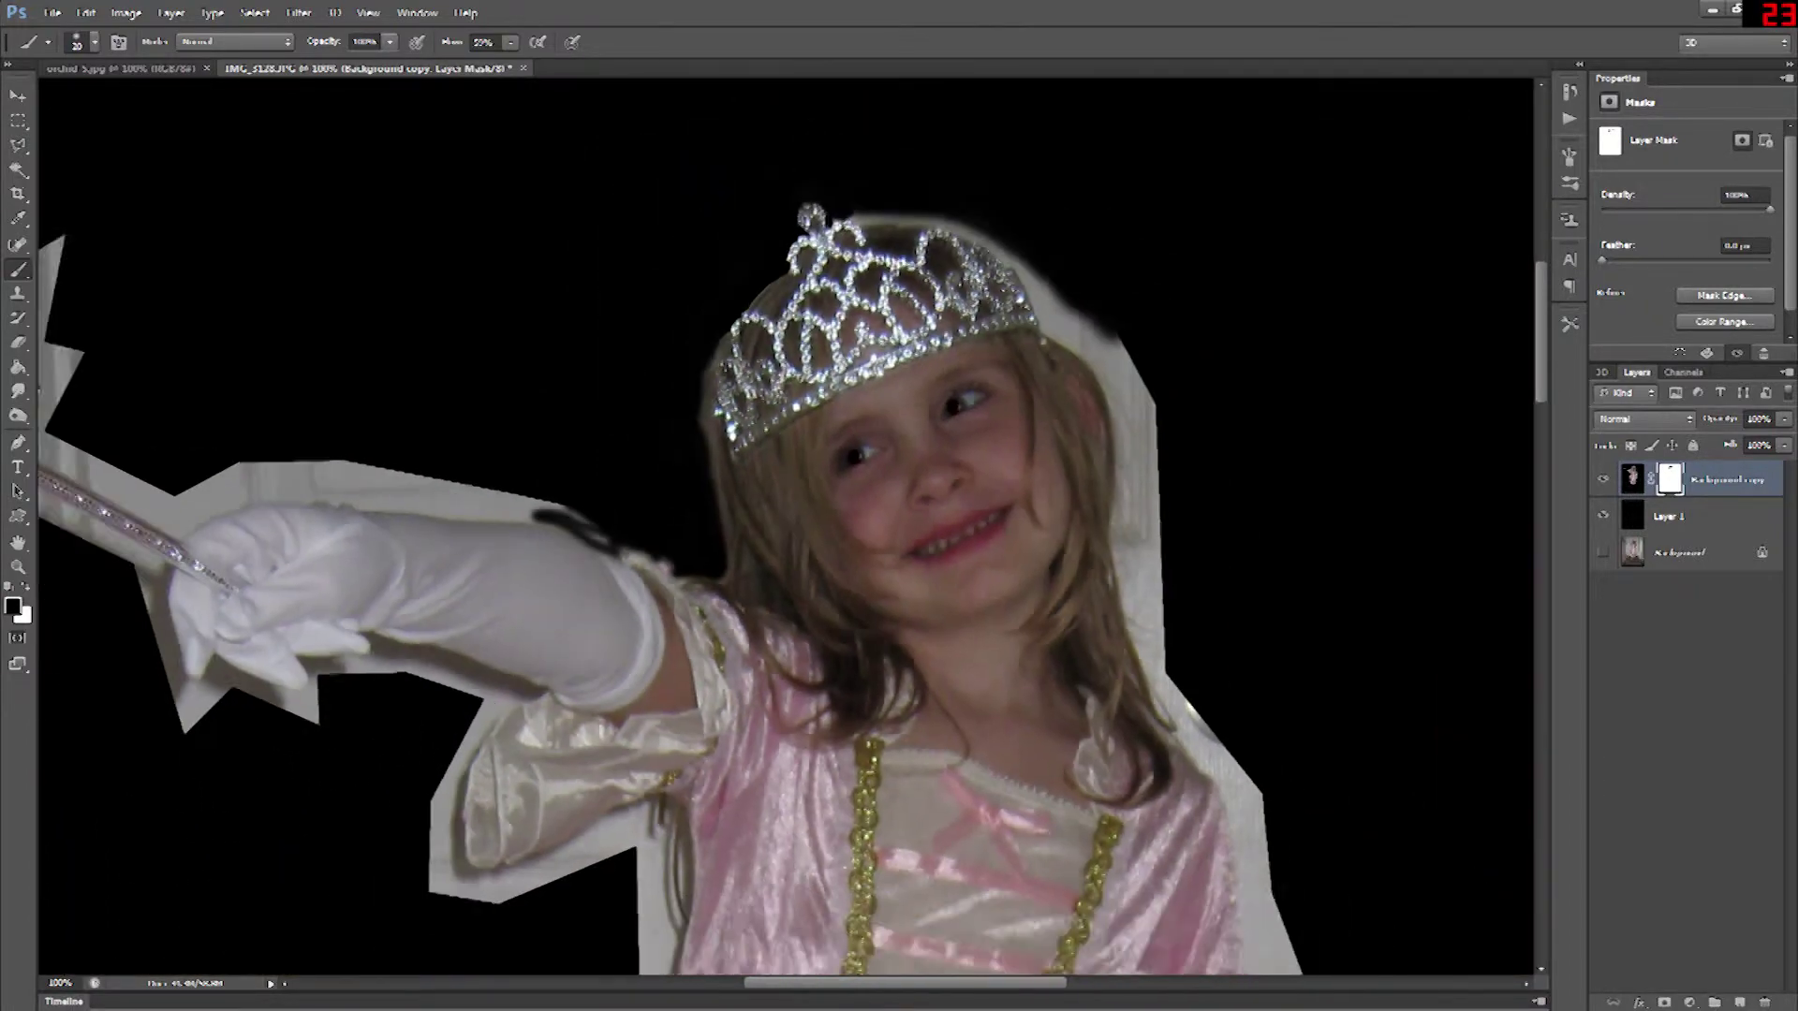
pyautogui.hotkey('ctrl', '+')
pyautogui.hotkey('ctrl', '+')
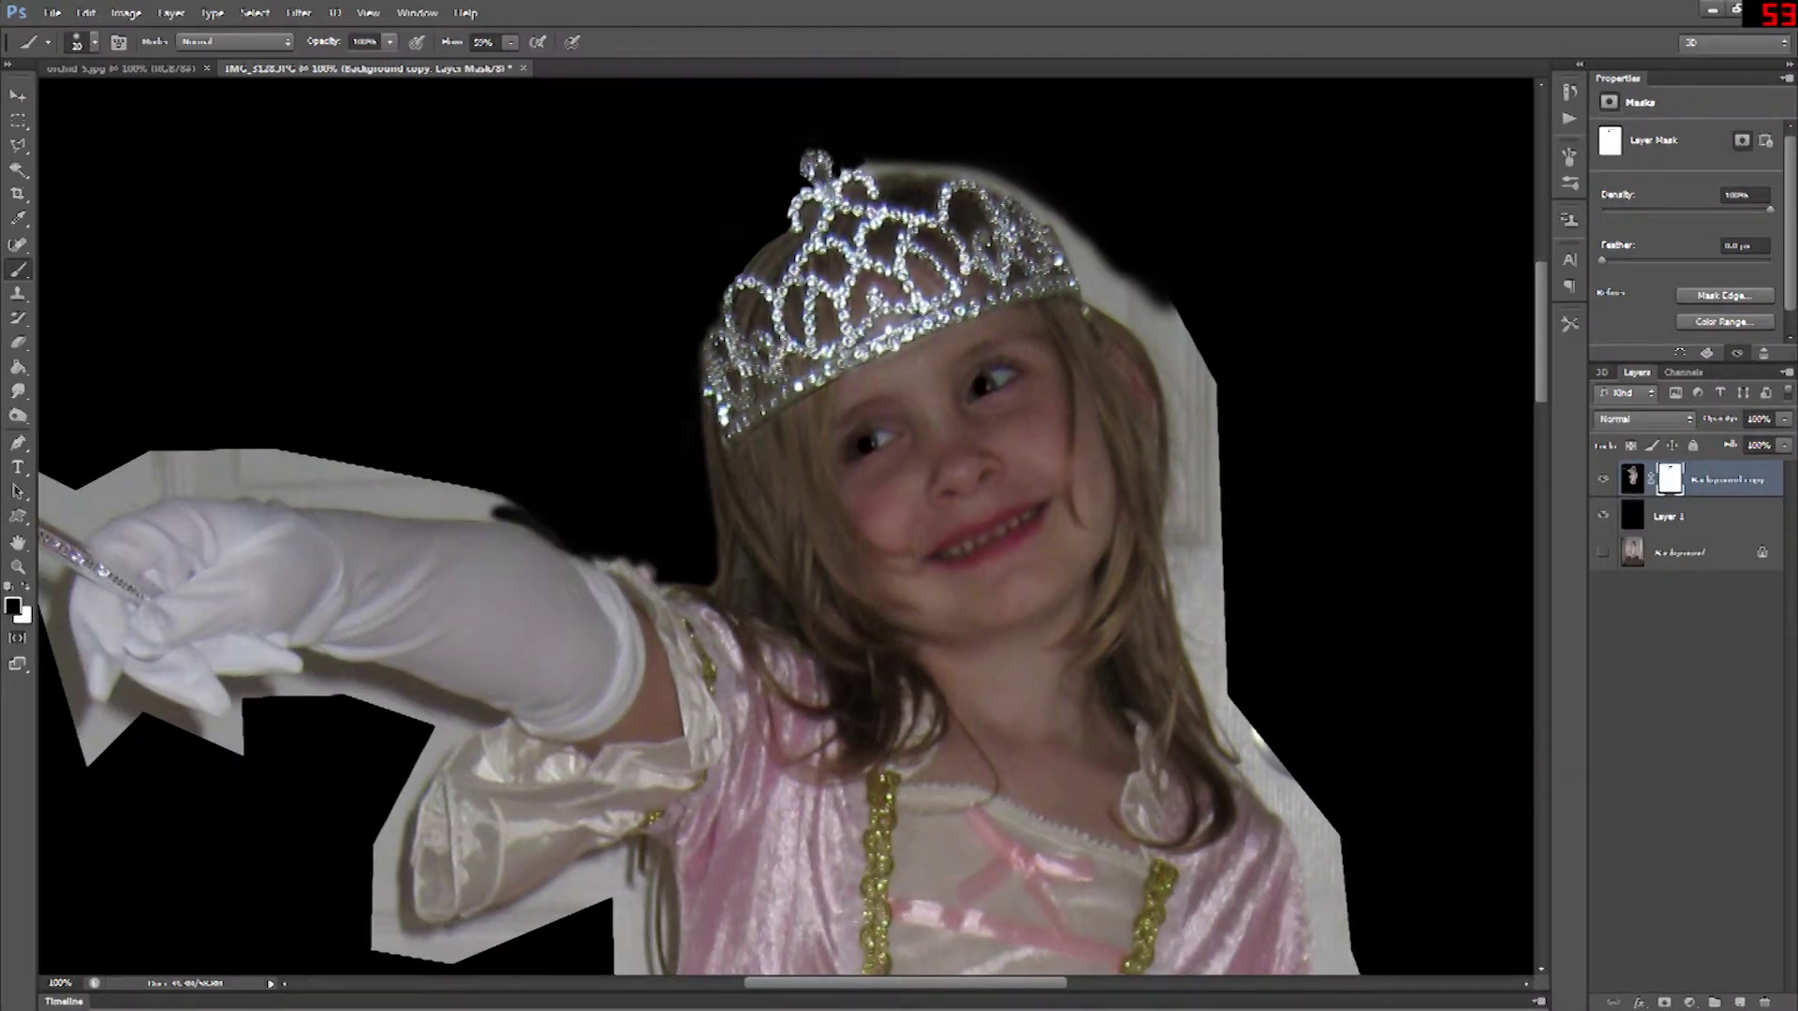
pyautogui.moveTo(255, 472)
pyautogui.mouseDown()
pyautogui.moveTo(354, 509)
pyautogui.moveTo(465, 517)
pyautogui.mouseUp()
pyautogui.moveTo(375, 471)
pyautogui.mouseDown()
pyautogui.moveTo(448, 488)
pyautogui.moveTo(292, 457)
pyautogui.moveTo(457, 492)
pyautogui.moveTo(305, 482)
pyautogui.moveTo(403, 505)
pyautogui.mouseUp()
pyautogui.press(']')
pyautogui.press(']')
pyautogui.press(']')
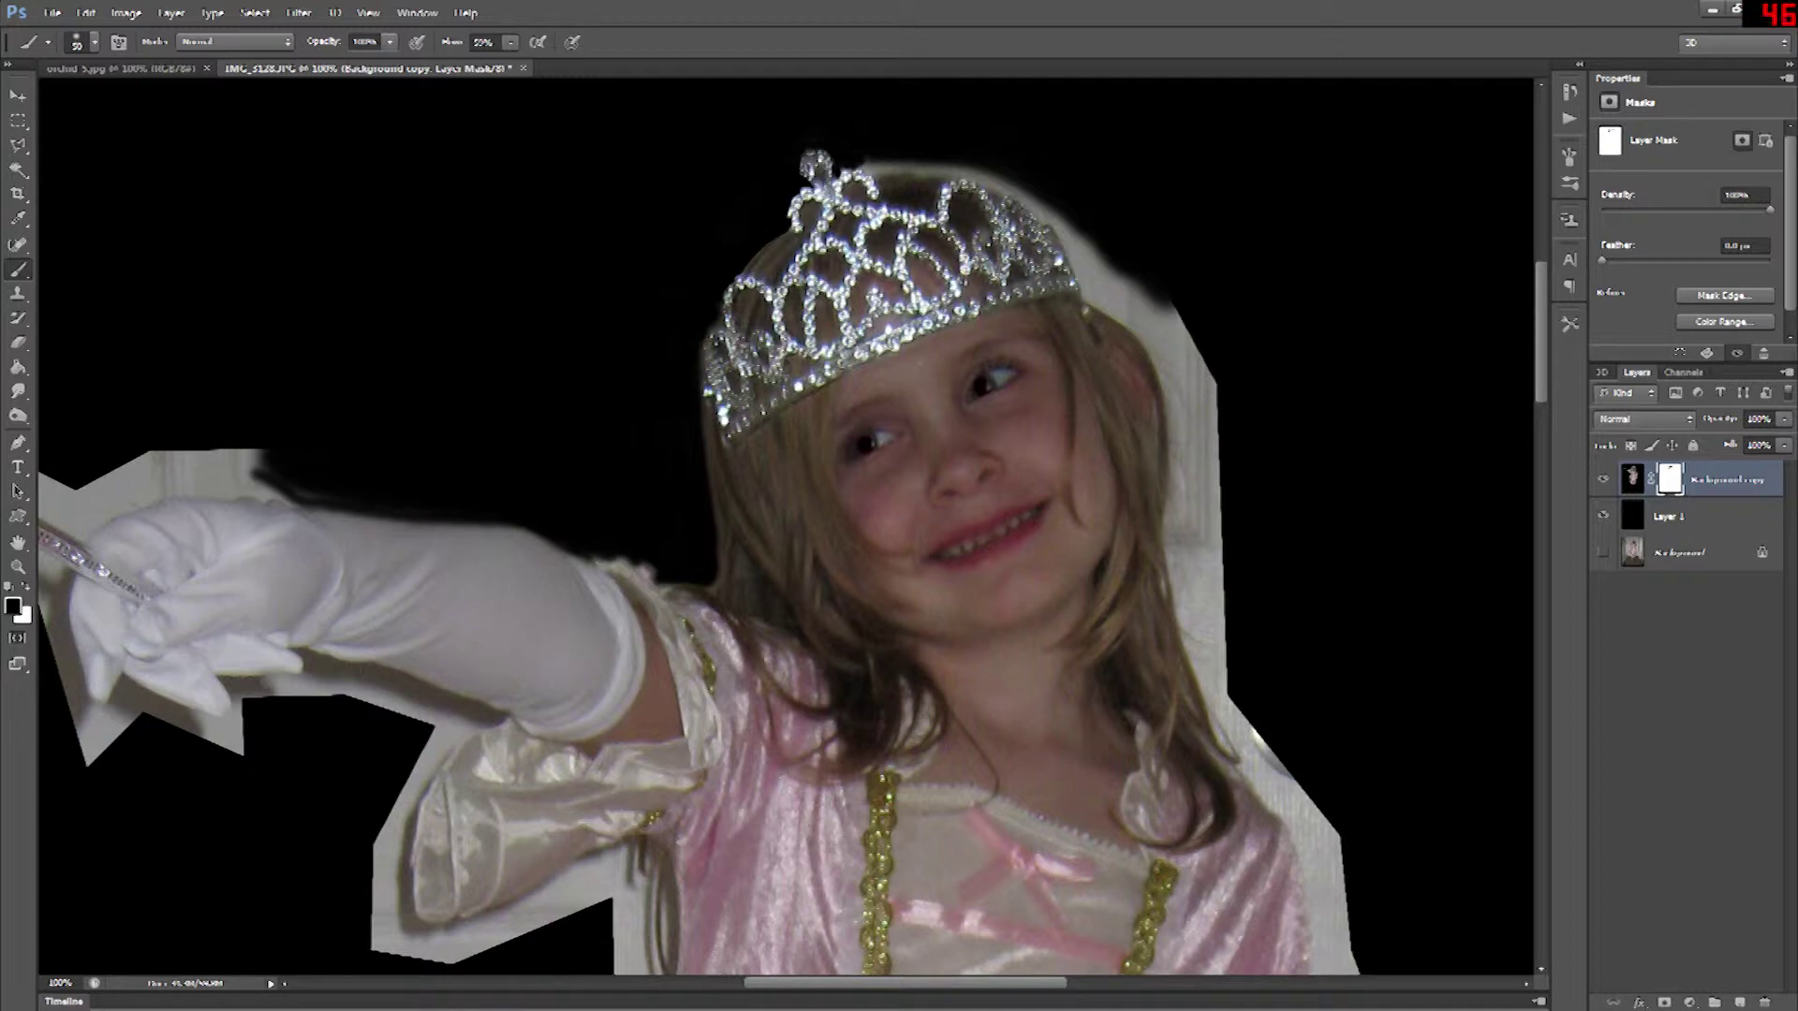
pyautogui.moveTo(295, 476); pyautogui.dragTo(194, 444)
# - Paint black on the mask down the right side of the hair, shoulder and upper sleeve to remove the wall
pyautogui.moveTo(1173, 314)
pyautogui.mouseDown()
pyautogui.moveTo(1219, 445)
pyautogui.moveTo(1175, 407)
pyautogui.moveTo(1203, 534)
pyautogui.moveTo(1185, 590)
pyautogui.moveTo(1208, 647)
pyautogui.mouseUp()
pyautogui.moveTo(1161, 393)
pyautogui.mouseDown()
pyautogui.moveTo(1100, 248)
pyautogui.moveTo(1119, 281)
pyautogui.mouseUp()
pyautogui.moveTo(1208, 632)
pyautogui.mouseDown()
pyautogui.moveTo(1246, 740)
pyautogui.moveTo(1329, 867)
pyautogui.mouseUp()
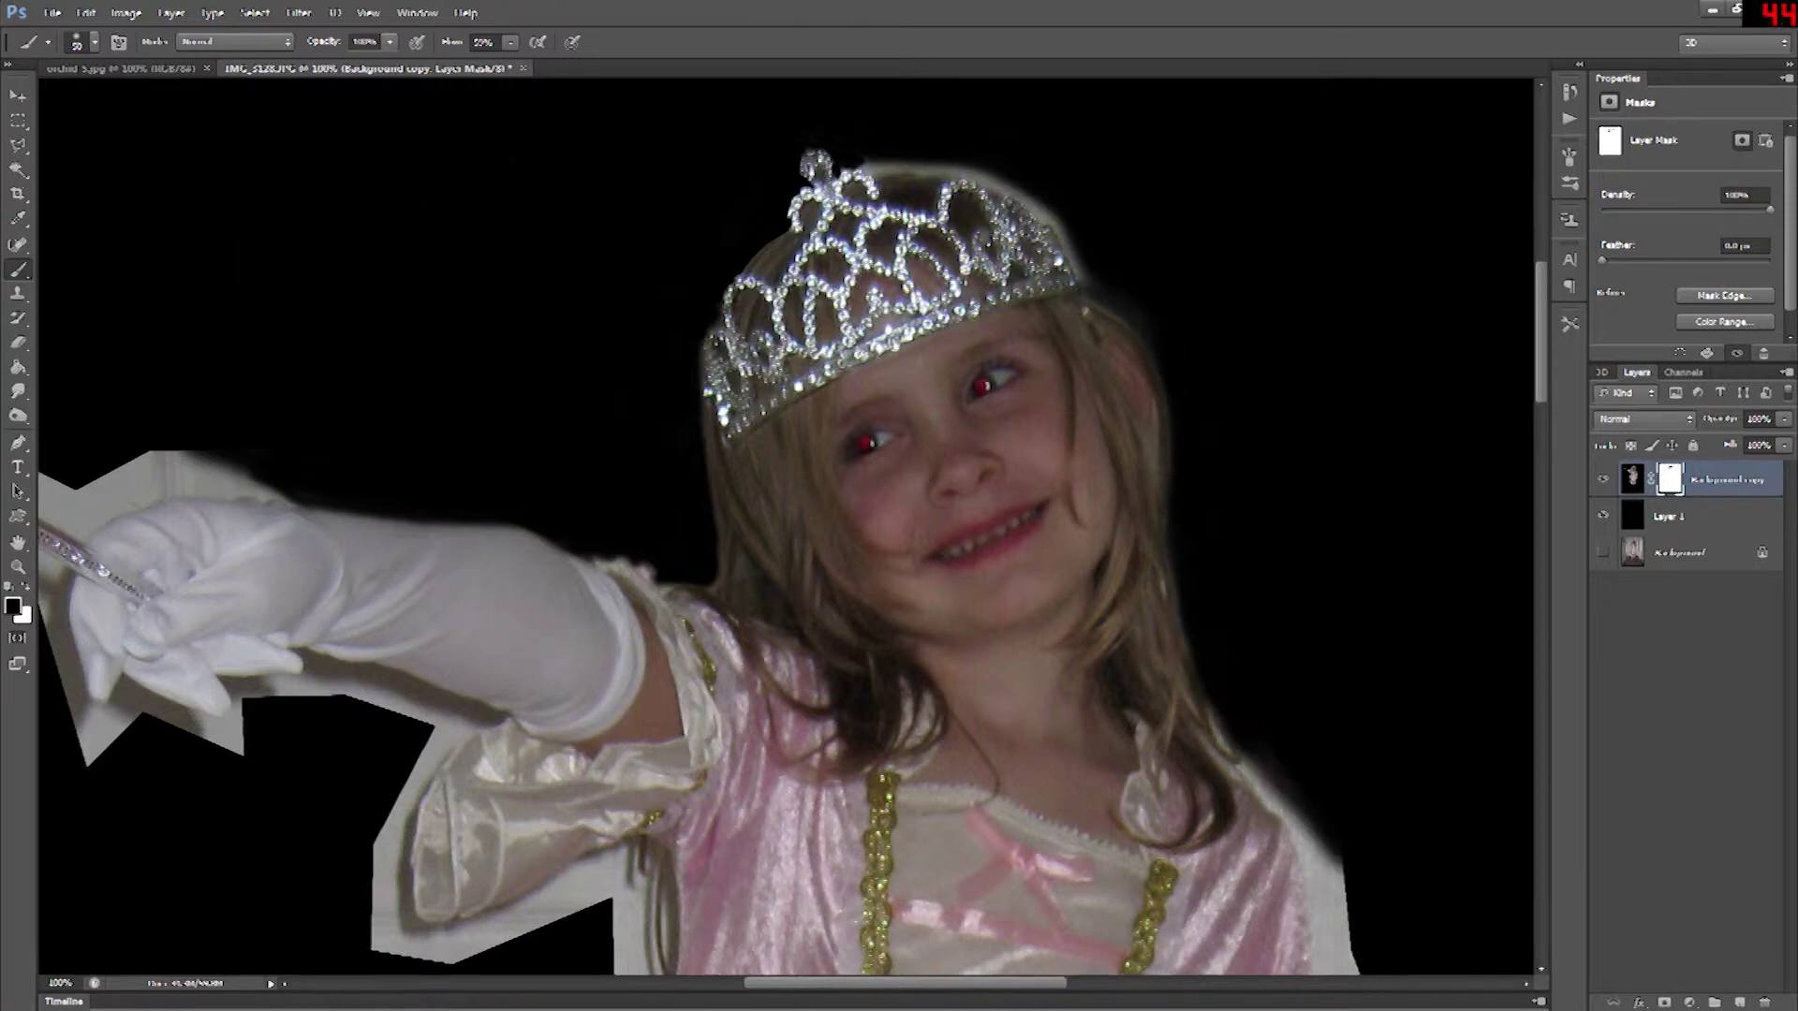
pyautogui.scroll(-5, 1311, 562)
pyautogui.moveTo(1288, 300)
pyautogui.mouseDown()
pyautogui.moveTo(1348, 571)
pyautogui.moveTo(1390, 660)
pyautogui.moveTo(1395, 646)
pyautogui.moveTo(1386, 670)
pyautogui.mouseUp()
pyautogui.moveTo(1293, 323); pyautogui.dragTo(1236, 243)
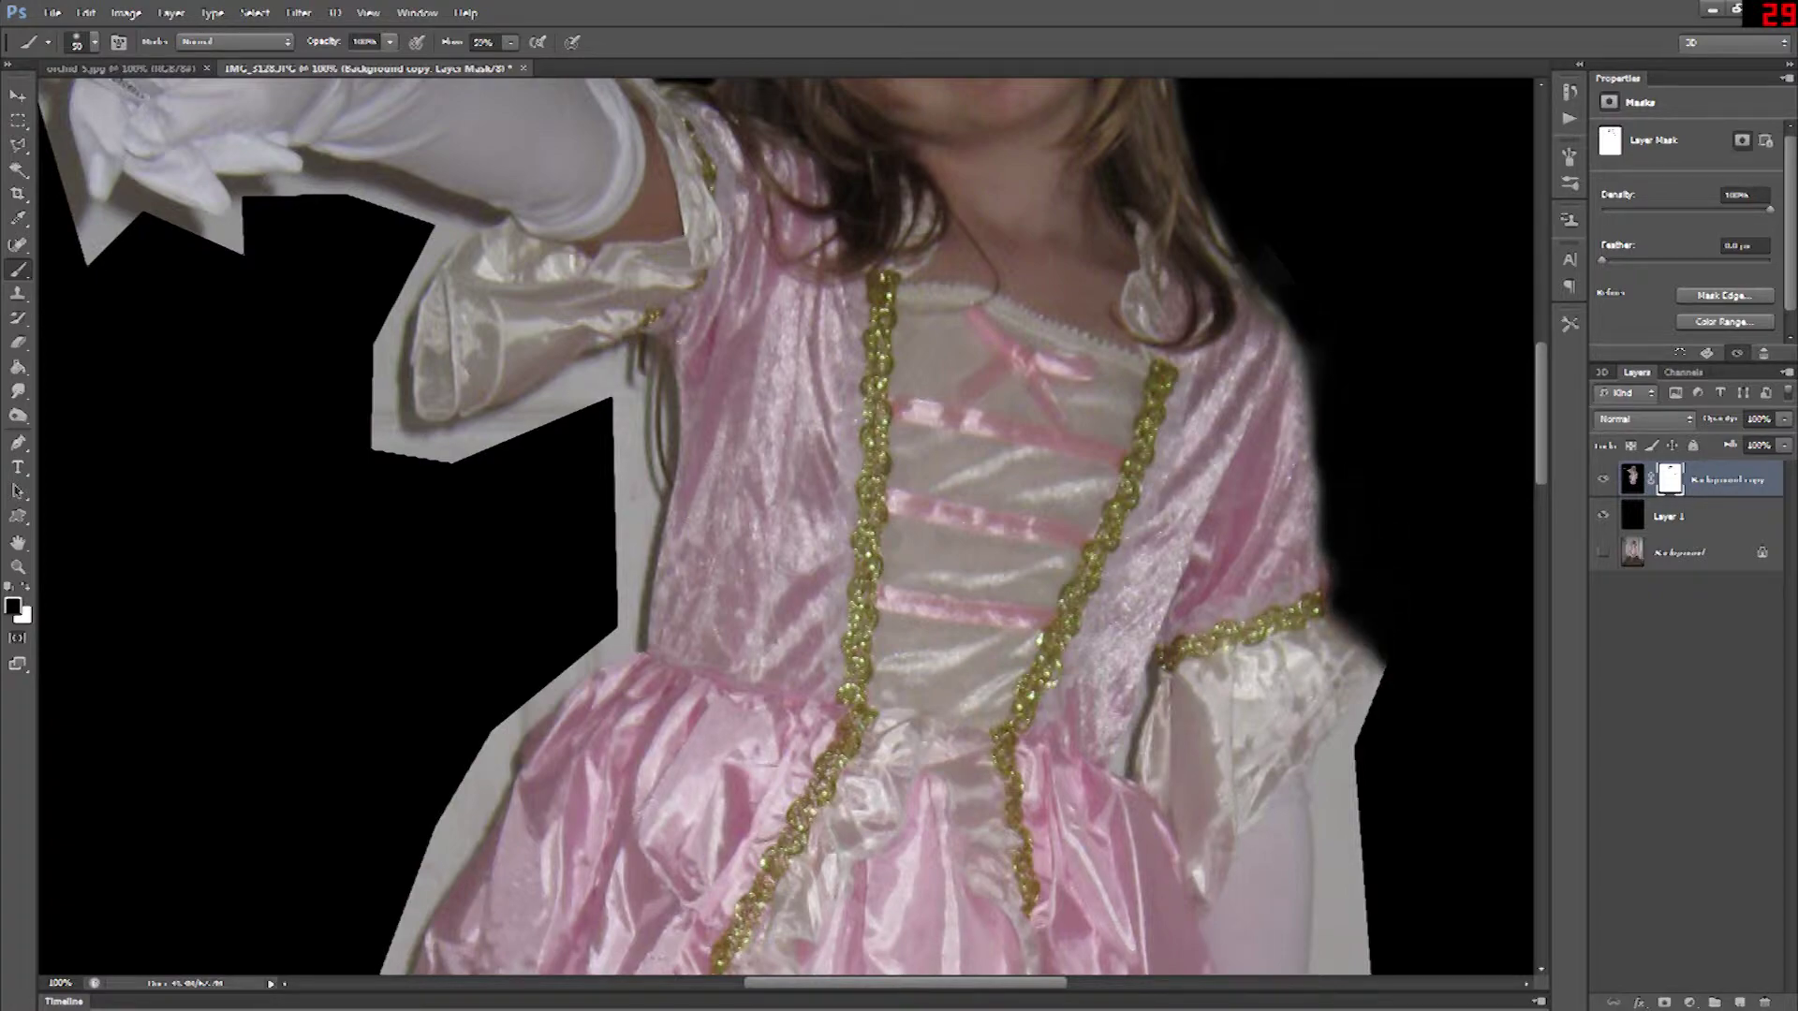
# - Hide the remaining wall fringe over the top of the head and the tiara's right side with a finer black brush
pyautogui.scroll(-3, 792, 524)
pyautogui.scroll(4, 792, 525)
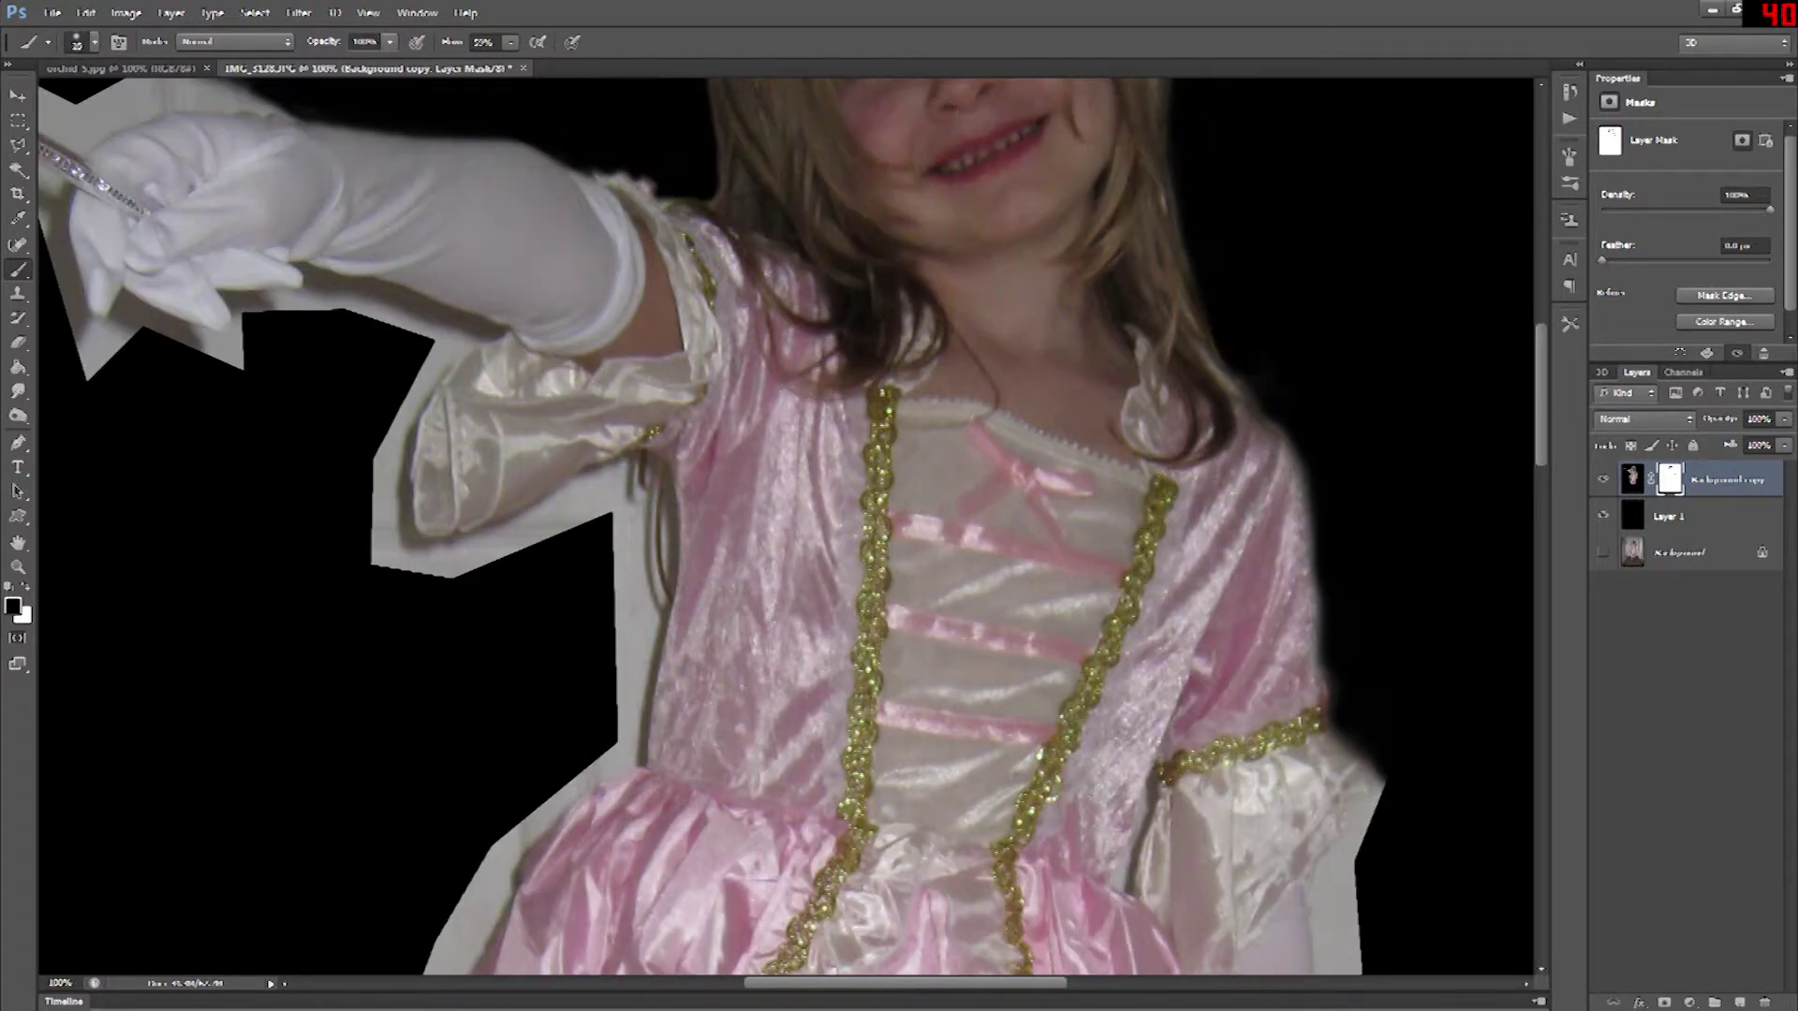
pyautogui.scroll(4, 792, 524)
pyautogui.moveTo(1095, 247); pyautogui.dragTo(1064, 181)
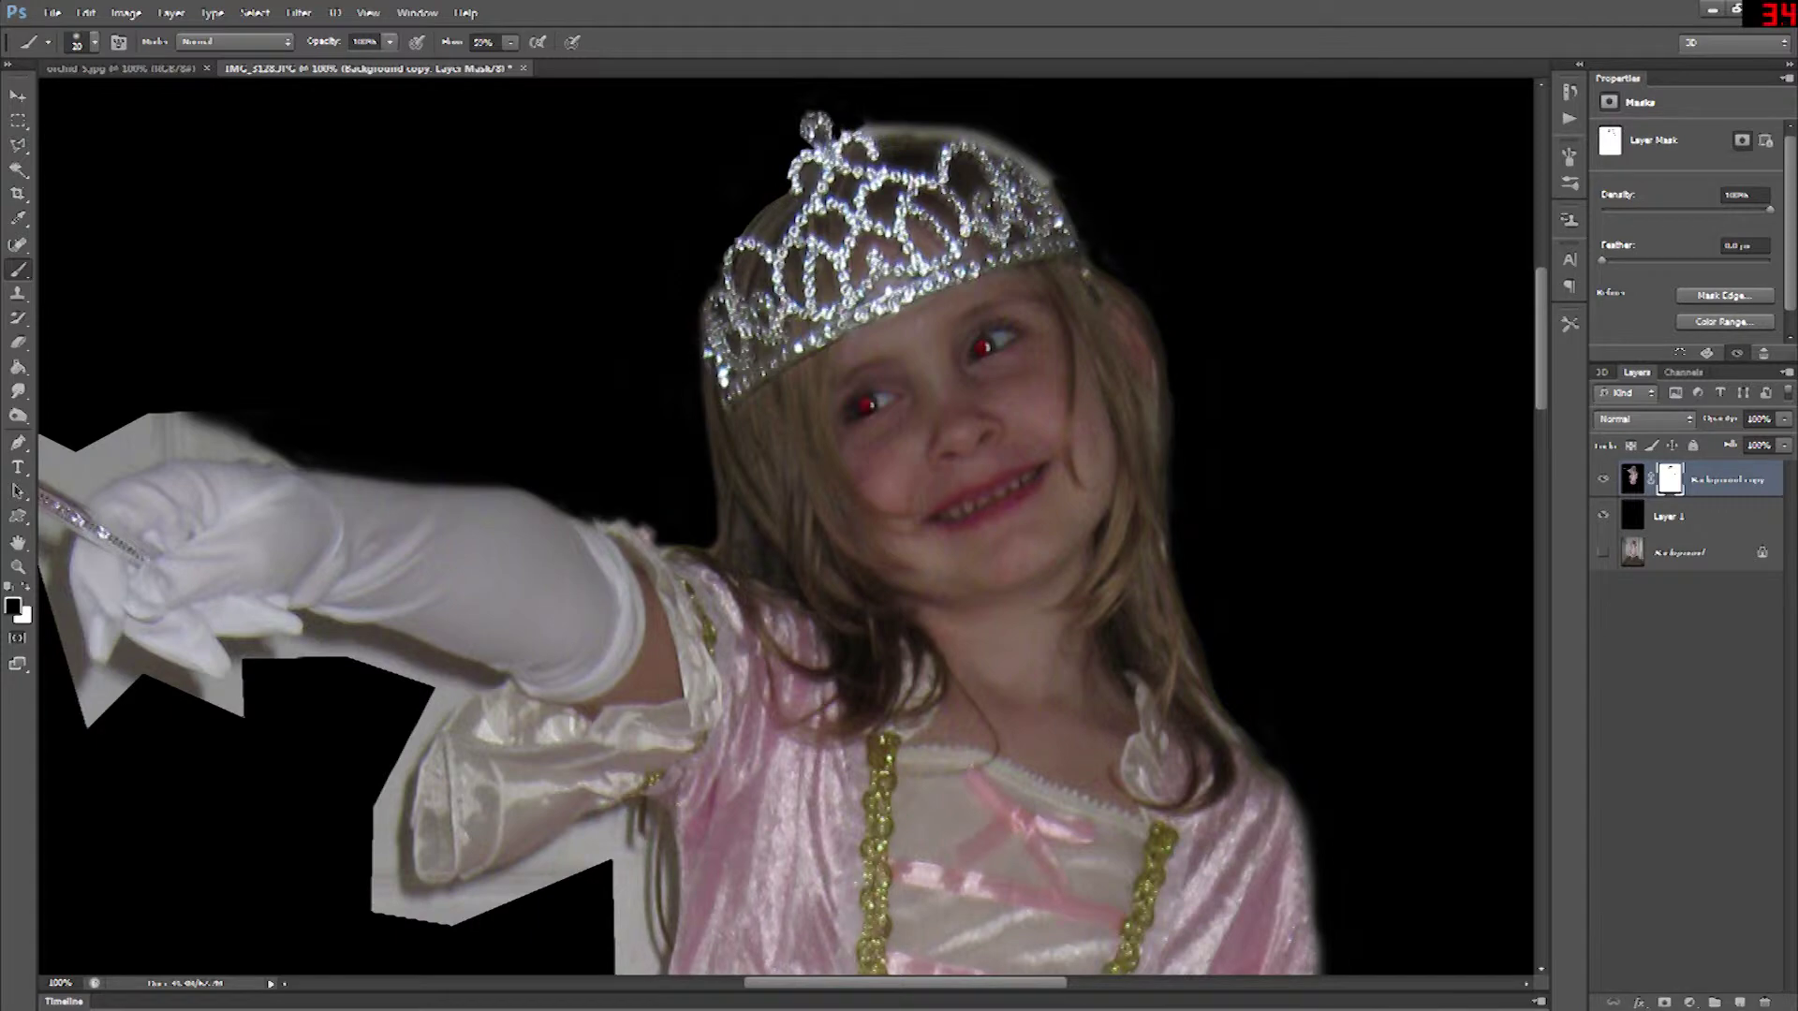
pyautogui.moveTo(872, 128)
pyautogui.mouseDown()
pyautogui.moveTo(1011, 148)
pyautogui.moveTo(1055, 185)
pyautogui.mouseUp()
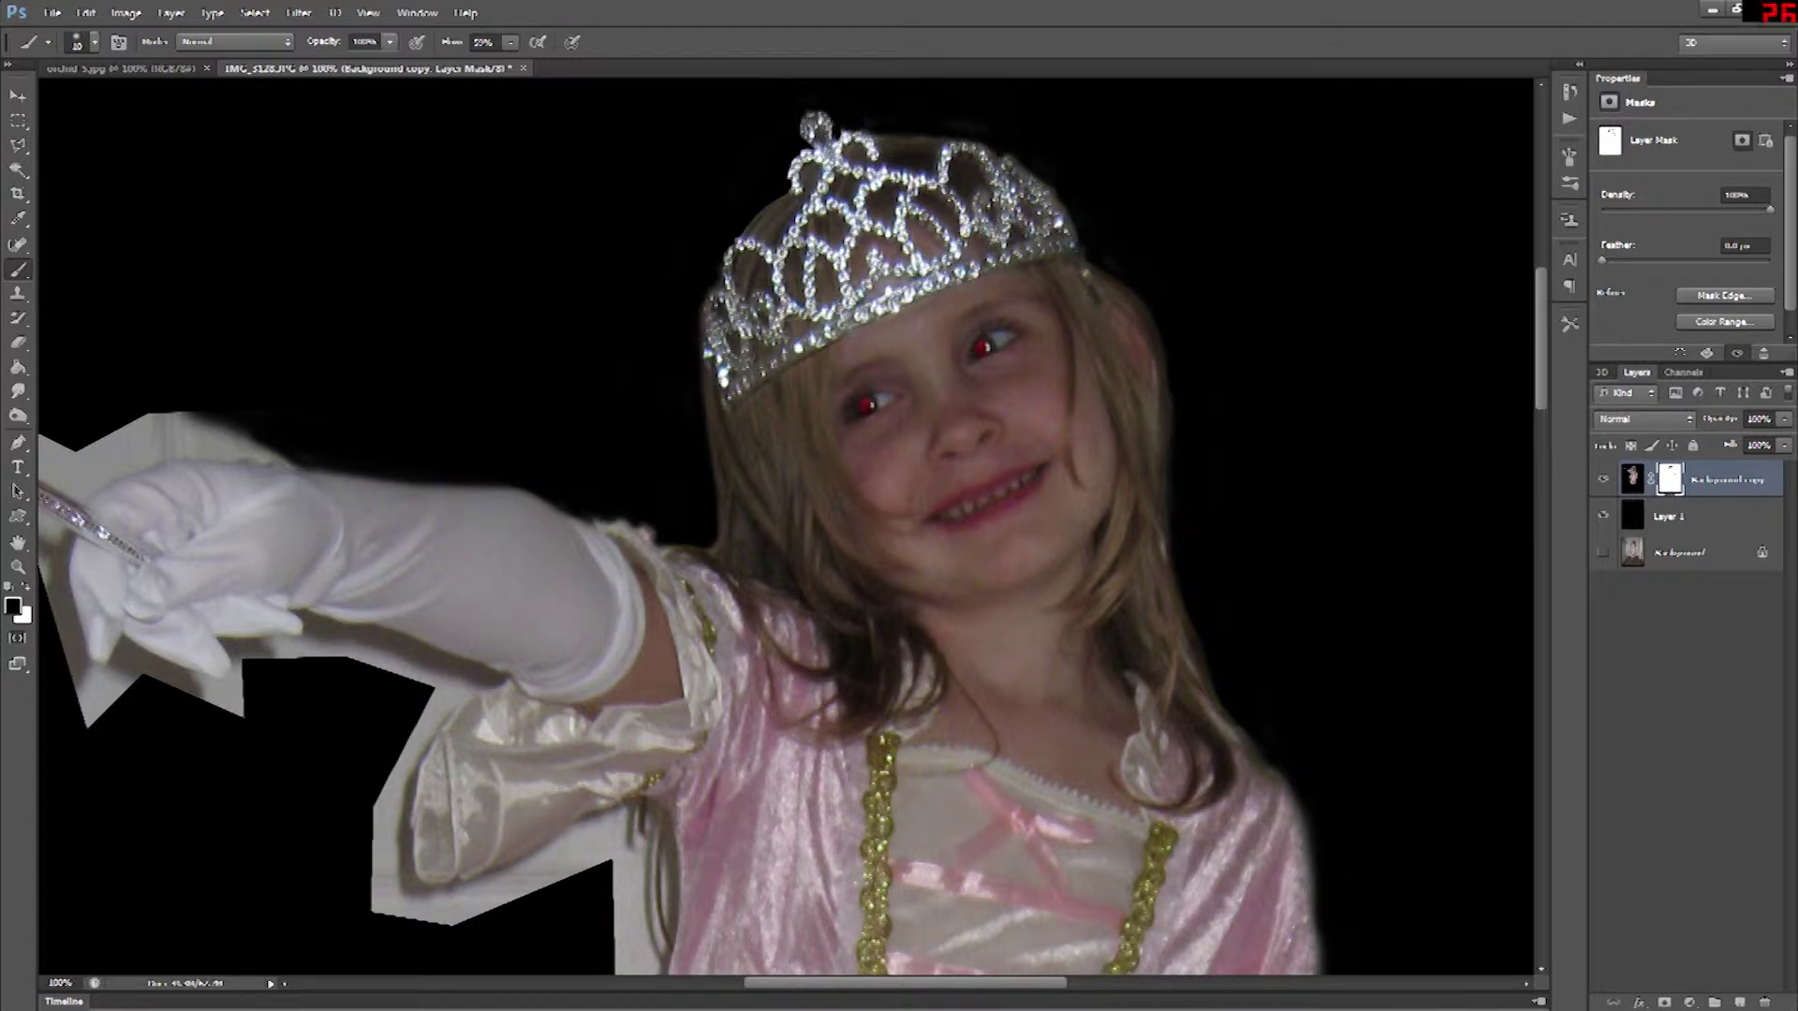
# - Mask out the wall along the right sleeve ruffle and the lowered gloved arm, adjusting the brush size to the contour
pyautogui.scroll(-7, 787, 525)
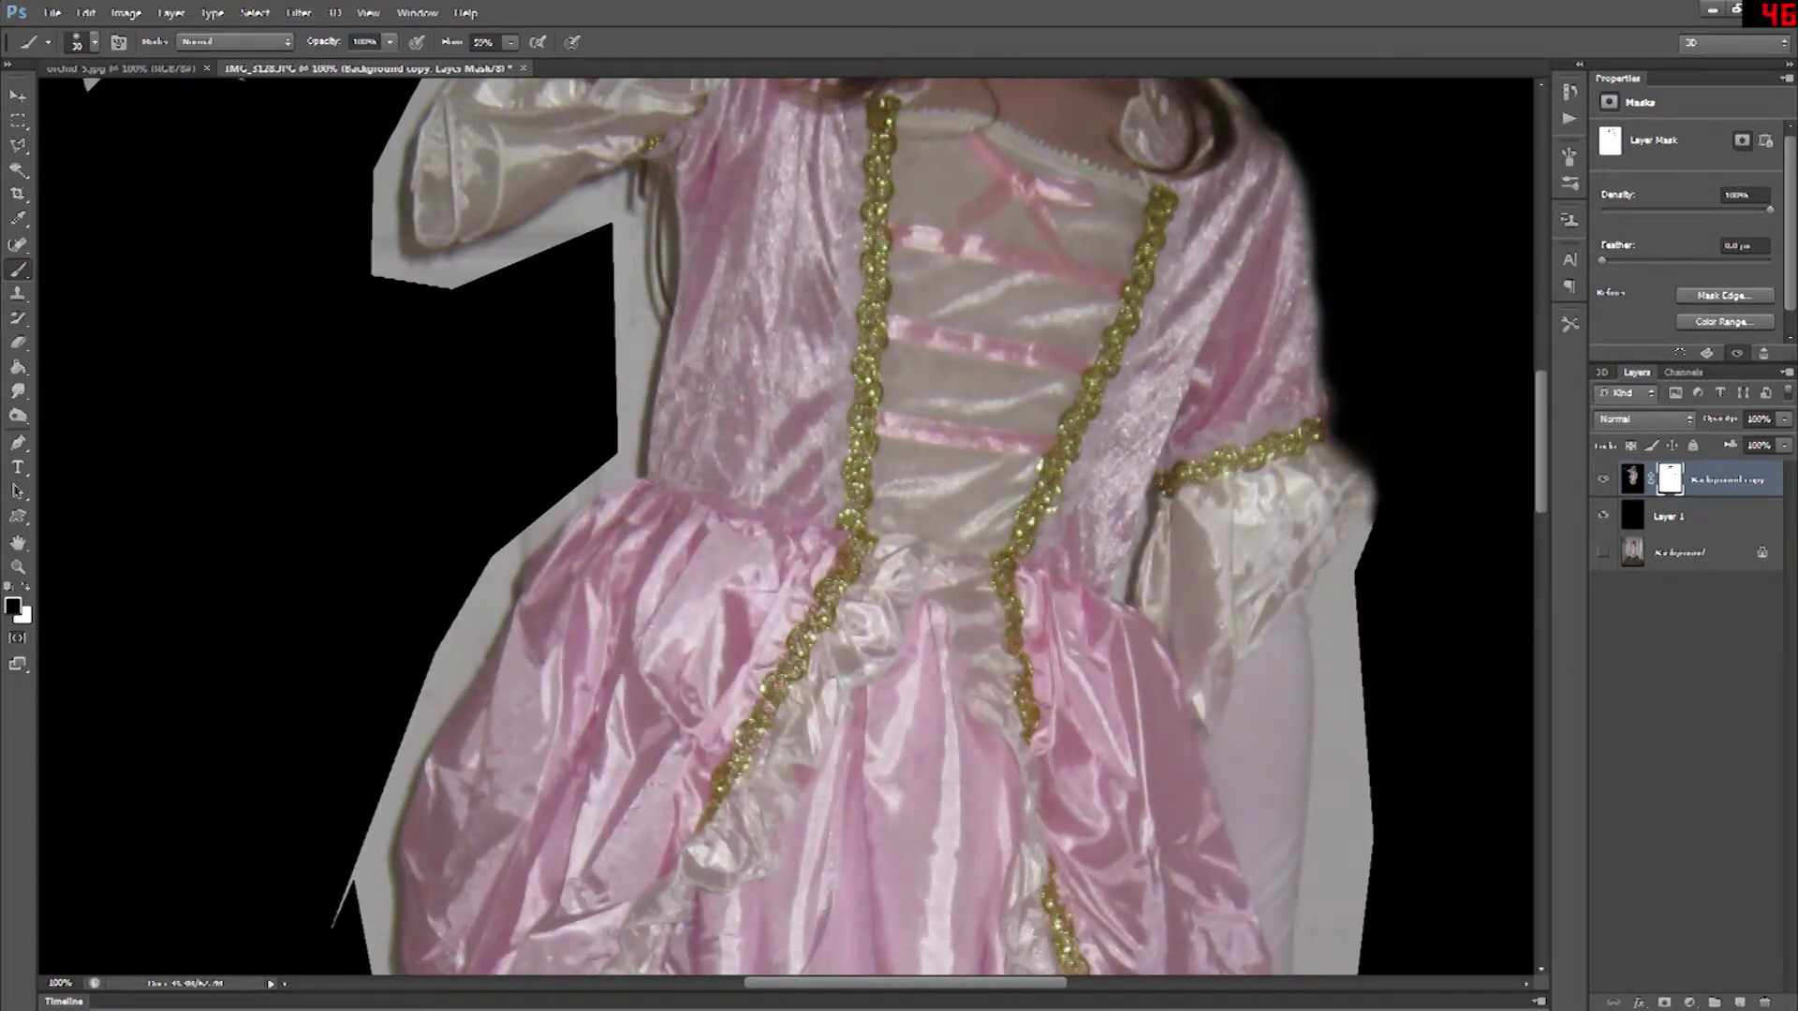
pyautogui.moveTo(1371, 524)
pyautogui.mouseDown()
pyautogui.moveTo(1322, 613)
pyautogui.moveTo(1325, 771)
pyautogui.moveTo(1353, 548)
pyautogui.moveTo(1311, 750)
pyautogui.mouseUp()
pyautogui.scroll(-5, 1348, 562)
pyautogui.press(']')
pyautogui.press(']')
pyautogui.press(']')
pyautogui.press(']')
pyautogui.press('[')
pyautogui.press('[')
pyautogui.press('[')
pyautogui.press('[')
pyautogui.press('[')
pyautogui.moveTo(1313, 341)
pyautogui.mouseDown()
pyautogui.moveTo(1300, 679)
pyautogui.moveTo(1217, 824)
pyautogui.moveTo(1161, 861)
pyautogui.mouseUp()
# - Hide the wall along the skirt's lower right edge, undoing the first stroke and repainting with a larger black brush
pyautogui.scroll(-4, 1161, 862)
pyautogui.moveTo(1124, 482)
pyautogui.mouseDown()
pyautogui.moveTo(1161, 660)
pyautogui.moveTo(1153, 534)
pyautogui.moveTo(1199, 688)
pyautogui.moveTo(1166, 678)
pyautogui.moveTo(1184, 964)
pyautogui.mouseUp()
pyautogui.hotkey('ctrl', 'z')
pyautogui.press(']')
pyautogui.press(']')
pyautogui.press(']')
pyautogui.moveTo(1150, 740); pyautogui.dragTo(1159, 913)
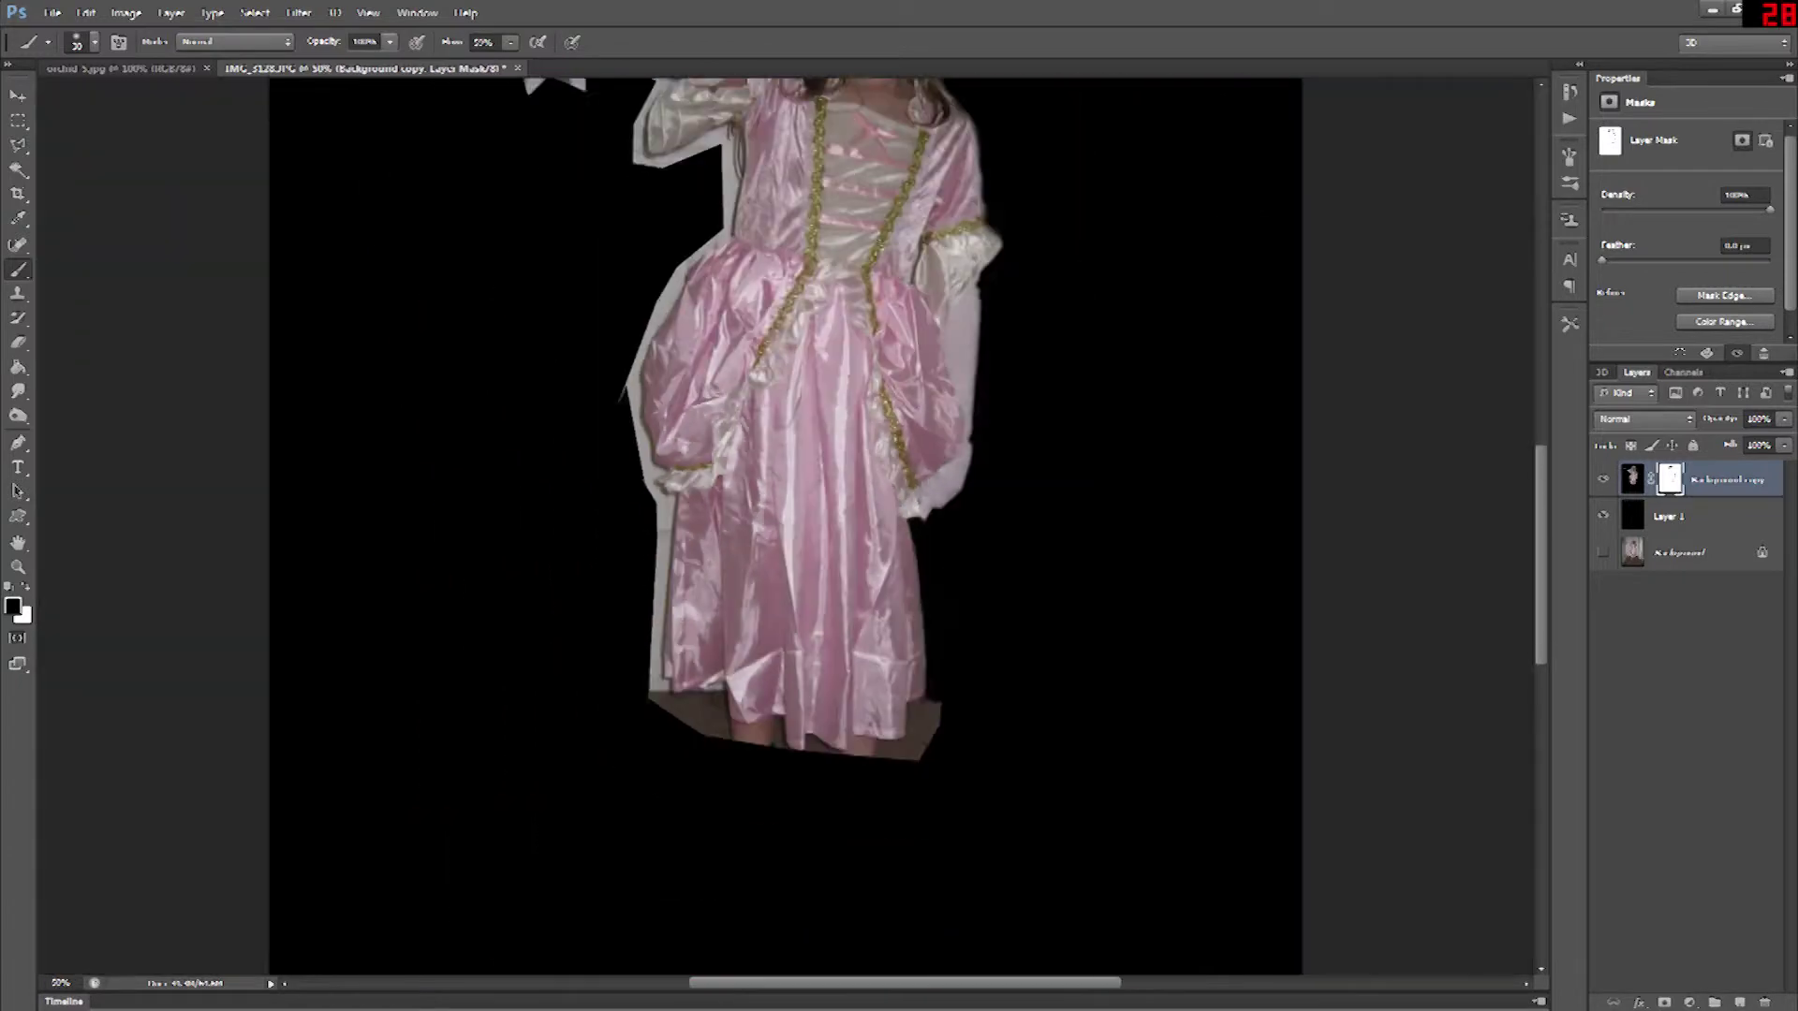
# - Paint black on the mask beneath the skirt's hem and around the legs to hide the floor
pyautogui.hotkey('ctrl', '+')
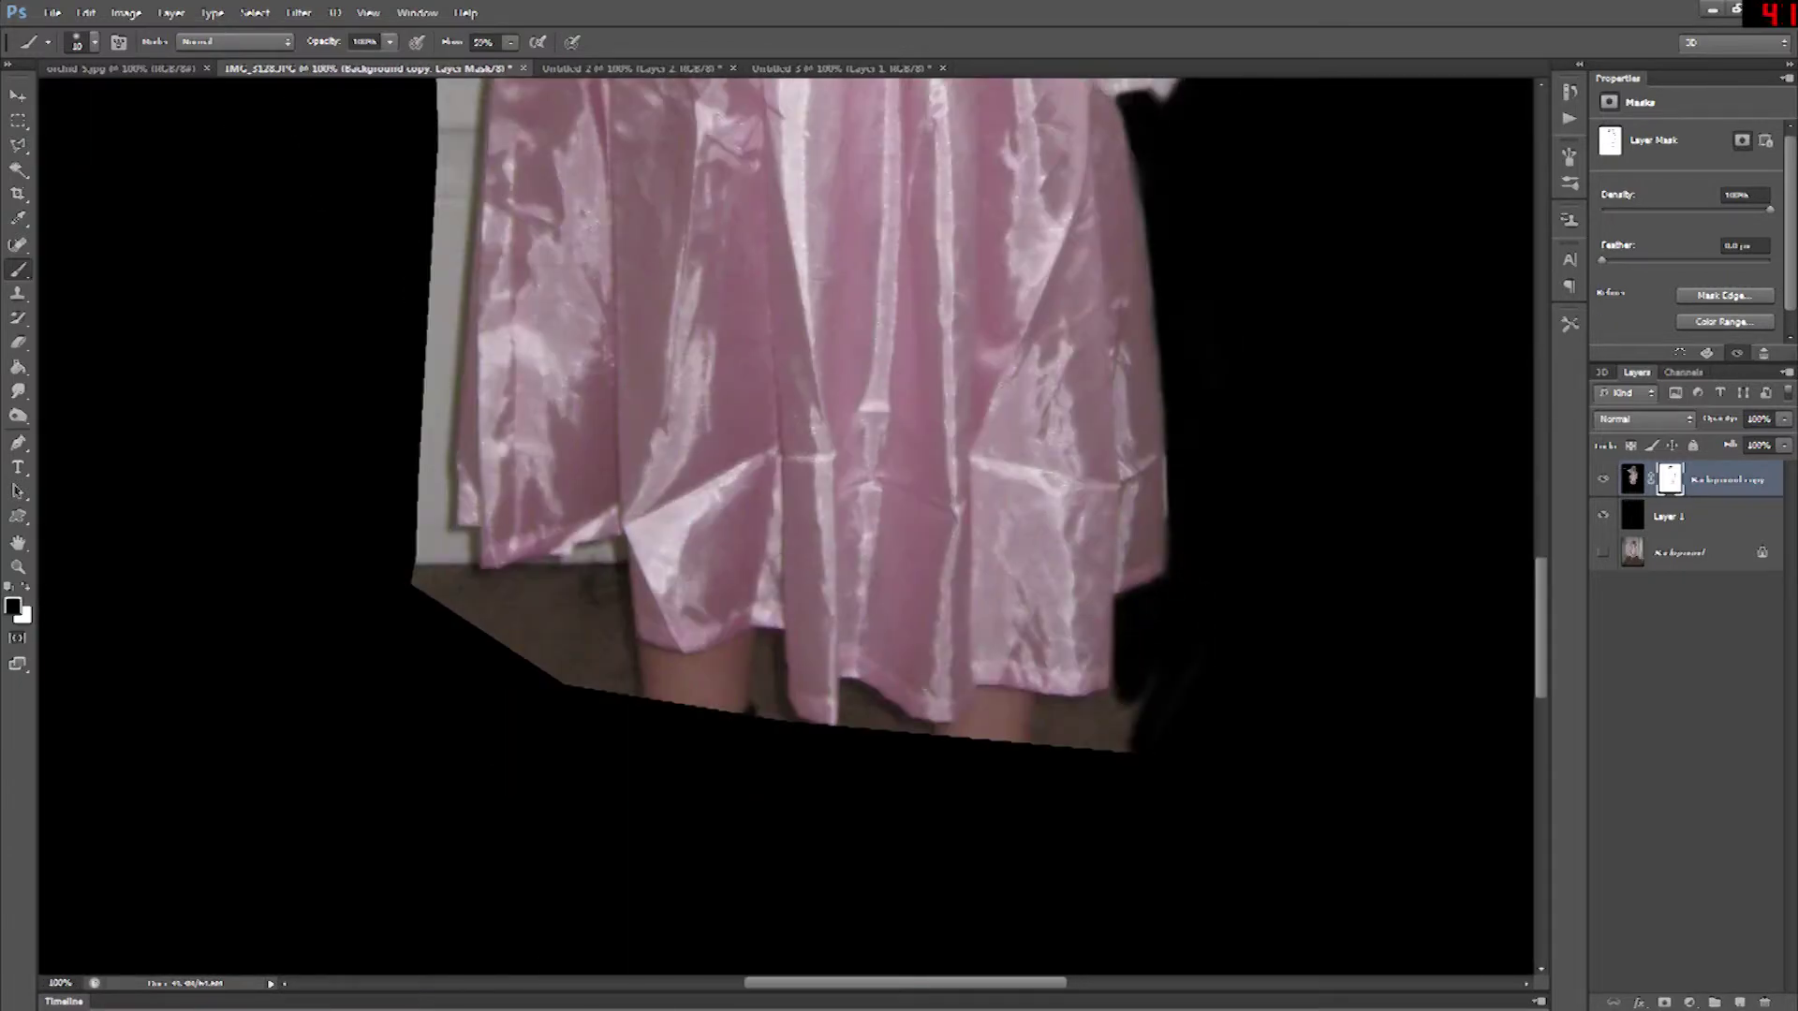
pyautogui.moveTo(1131, 740); pyautogui.dragTo(1041, 704)
pyautogui.press('[')
pyautogui.moveTo(927, 728)
pyautogui.mouseDown()
pyautogui.moveTo(846, 688)
pyautogui.moveTo(887, 710)
pyautogui.mouseUp()
pyautogui.moveTo(766, 637)
pyautogui.mouseDown()
pyautogui.moveTo(757, 712)
pyautogui.moveTo(794, 717)
pyautogui.mouseUp()
pyautogui.moveTo(420, 565)
pyautogui.mouseDown()
pyautogui.moveTo(513, 573)
pyautogui.moveTo(623, 689)
pyautogui.moveTo(422, 580)
pyautogui.mouseUp()
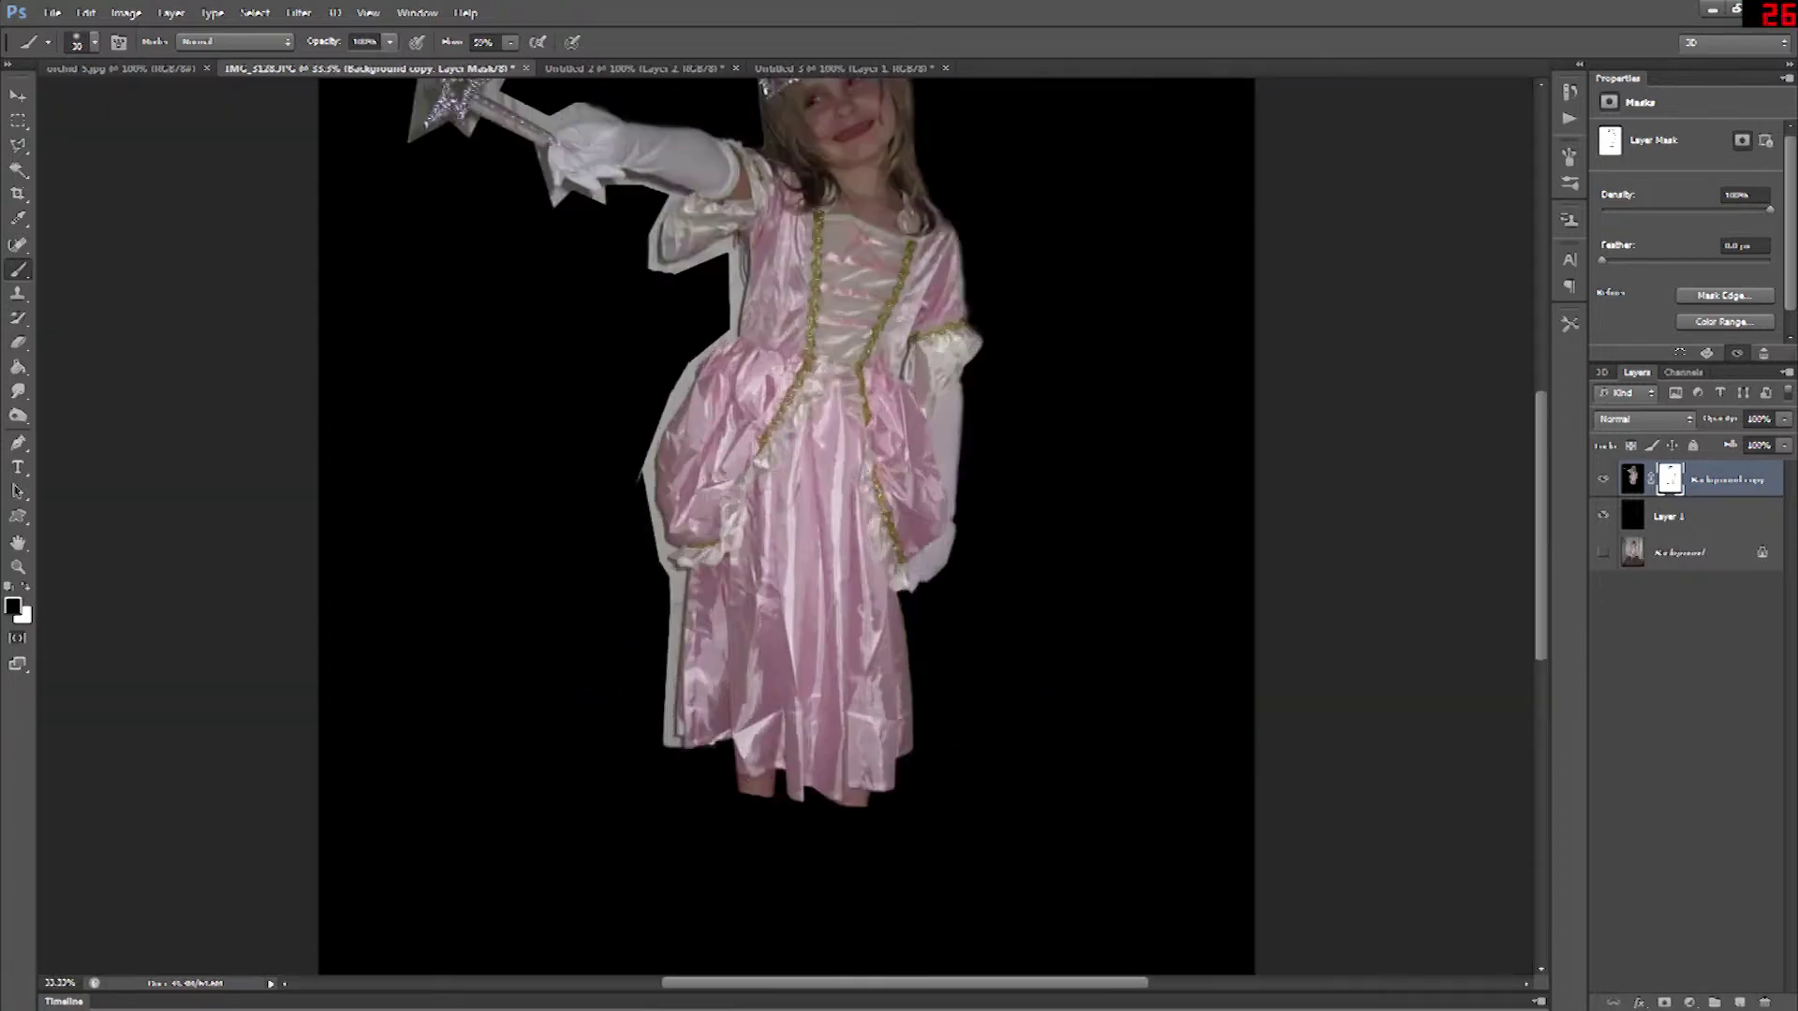
# - Mask out the leftover wall and floor around the skirt's lower left corner, using a smaller brush close to the fabric
pyautogui.hotkey('ctrl', '+')
pyautogui.hotkey('ctrl', '+')
pyautogui.hotkey('ctrl', '+')
pyautogui.moveTo(562, 889); pyautogui.dragTo(960, 238)
pyautogui.press('[')
pyautogui.press('[')
pyautogui.press('[')
pyautogui.moveTo(957, 527); pyautogui.dragTo(890, 496)
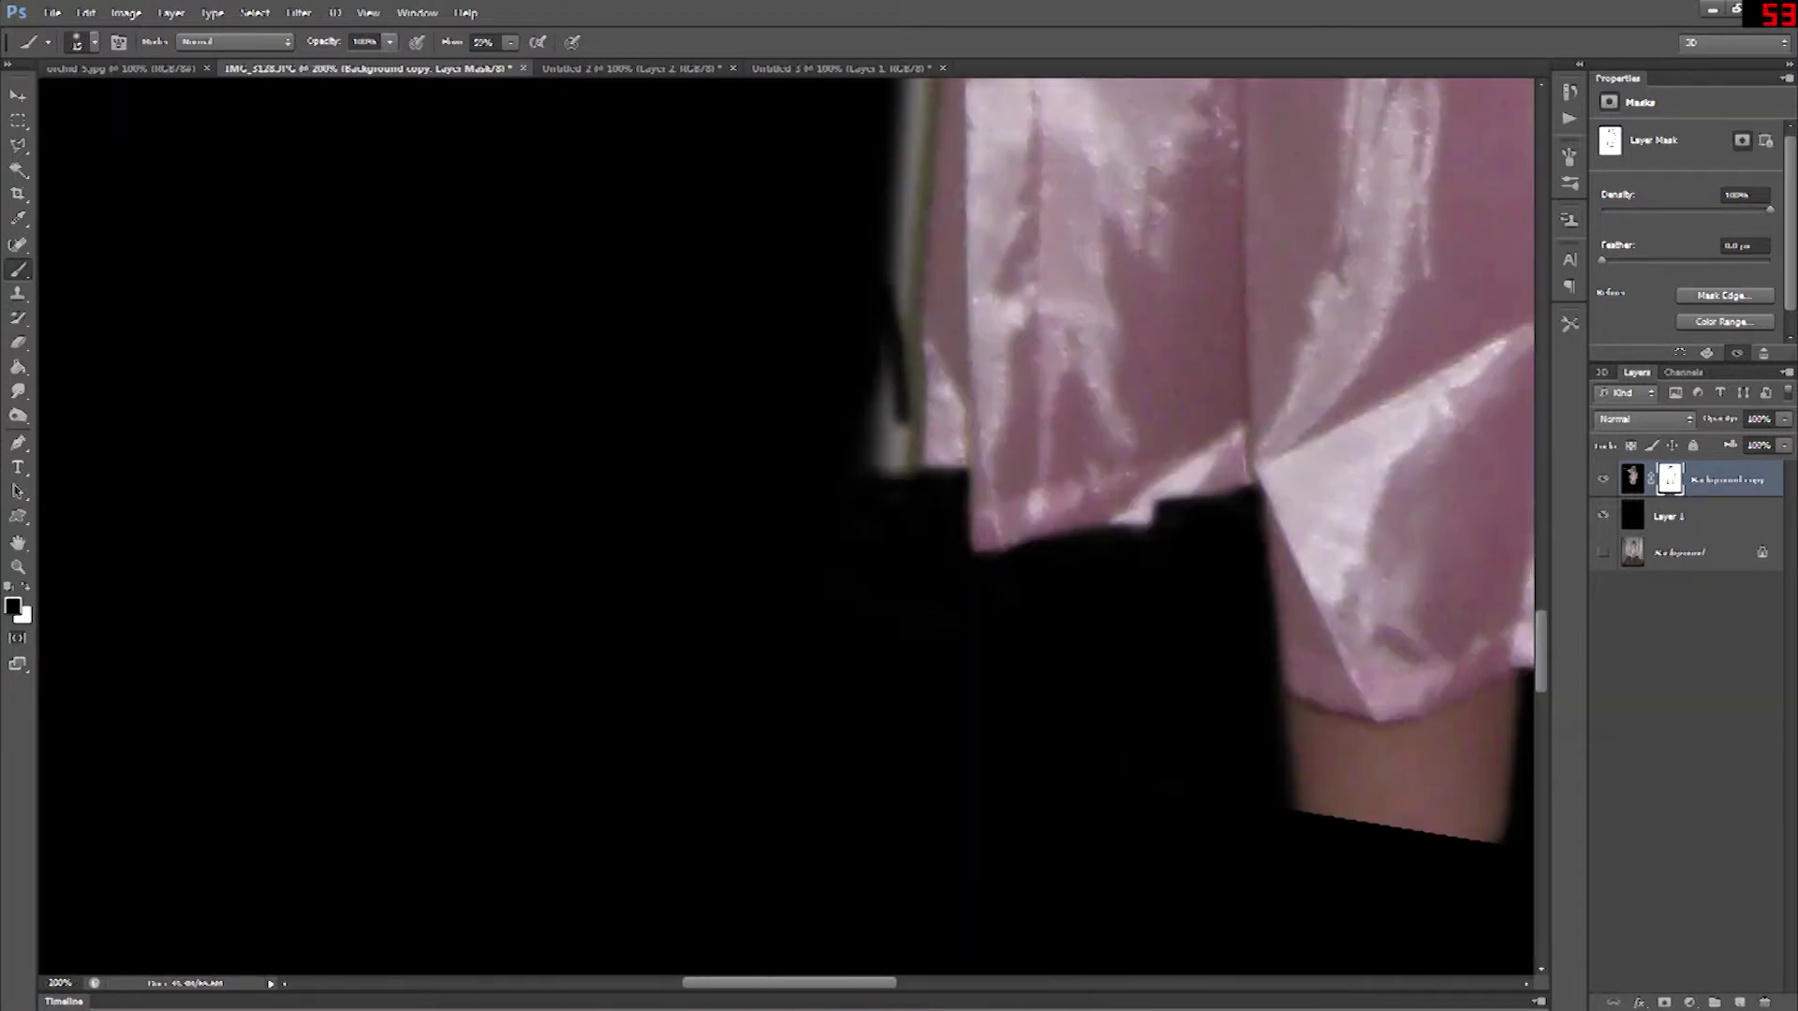
# - Hide the wall up the skirt's left edge with black, touching up the contour with white and black strokes
pyautogui.scroll(4, 913, 506)
pyautogui.moveTo(908, 728); pyautogui.dragTo(921, 258)
pyautogui.scroll(5, 923, 505)
pyautogui.moveTo(929, 757); pyautogui.dragTo(961, 434)
pyautogui.press('x')
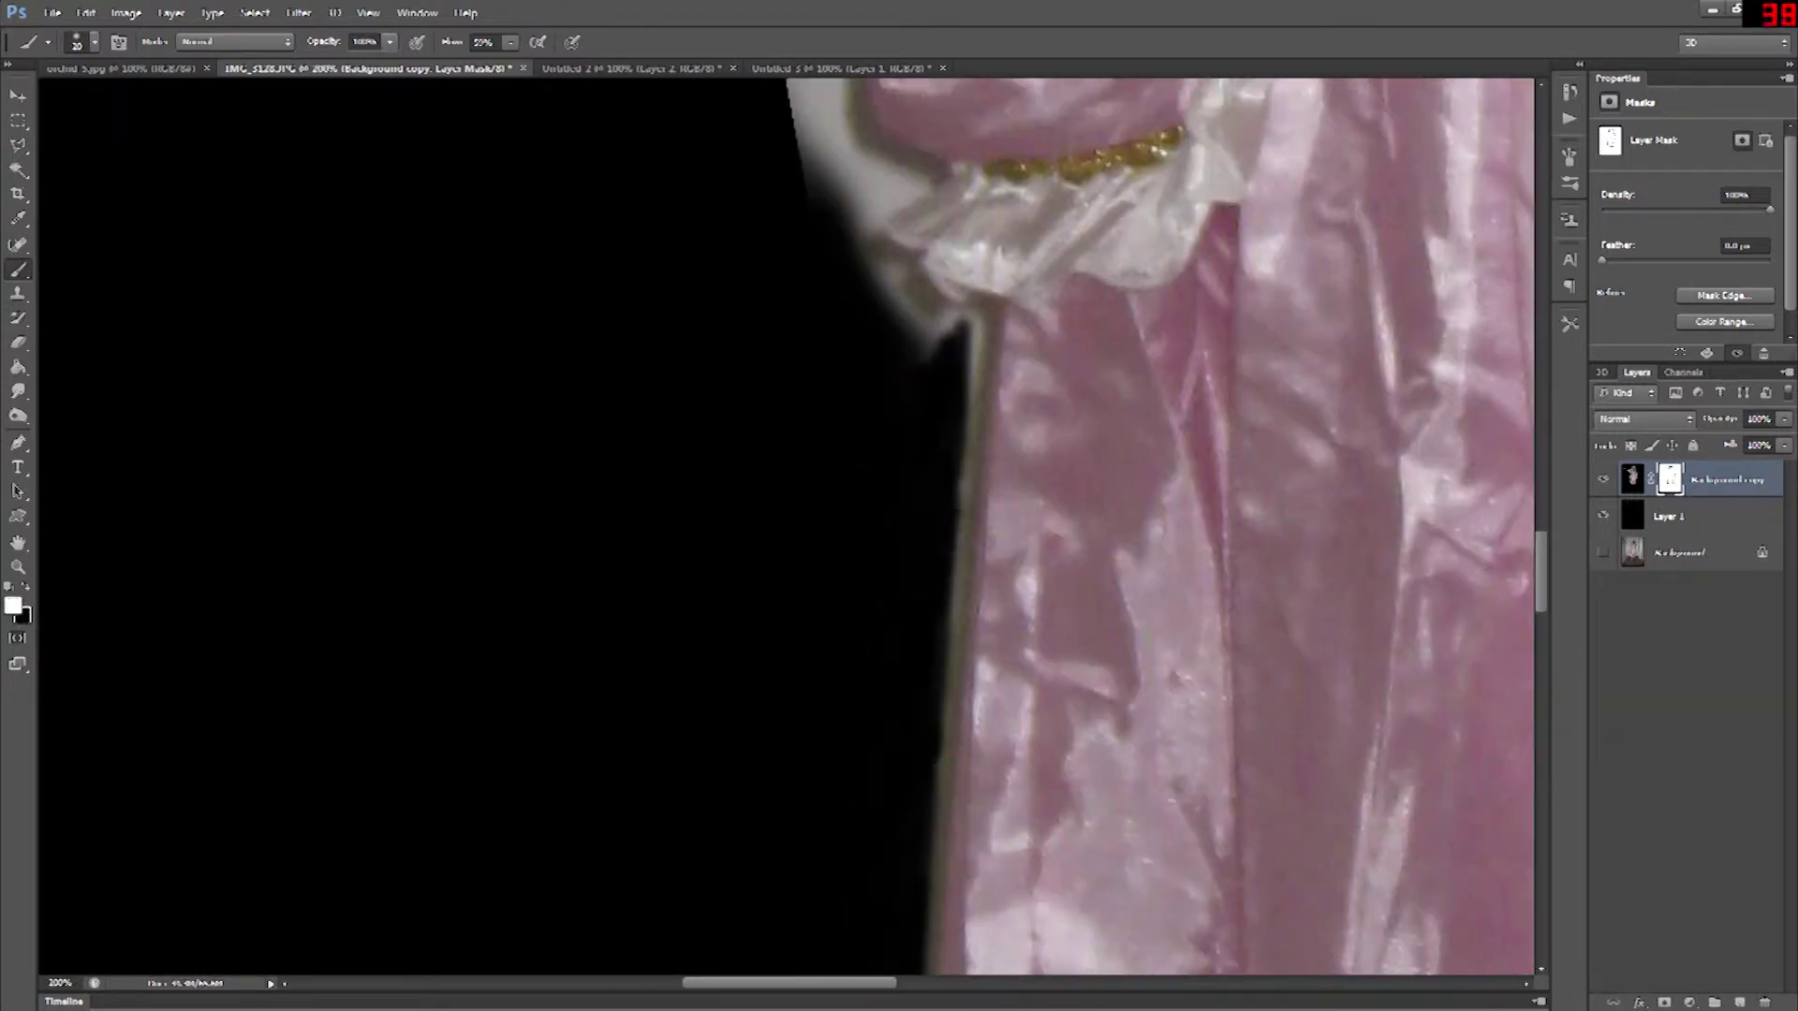
pyautogui.moveTo(955, 532); pyautogui.dragTo(936, 783)
pyautogui.press('x')
pyautogui.moveTo(936, 784); pyautogui.dragTo(953, 526)
# - Refine the mask with a smaller black brush along the skirt's upper left edge and the underside of the overskirt ruffle
pyautogui.press('[')
pyautogui.press('[')
pyautogui.press('[')
pyautogui.press('[')
pyautogui.moveTo(988, 302); pyautogui.dragTo(932, 875)
pyautogui.moveTo(857, 229); pyautogui.dragTo(955, 361)
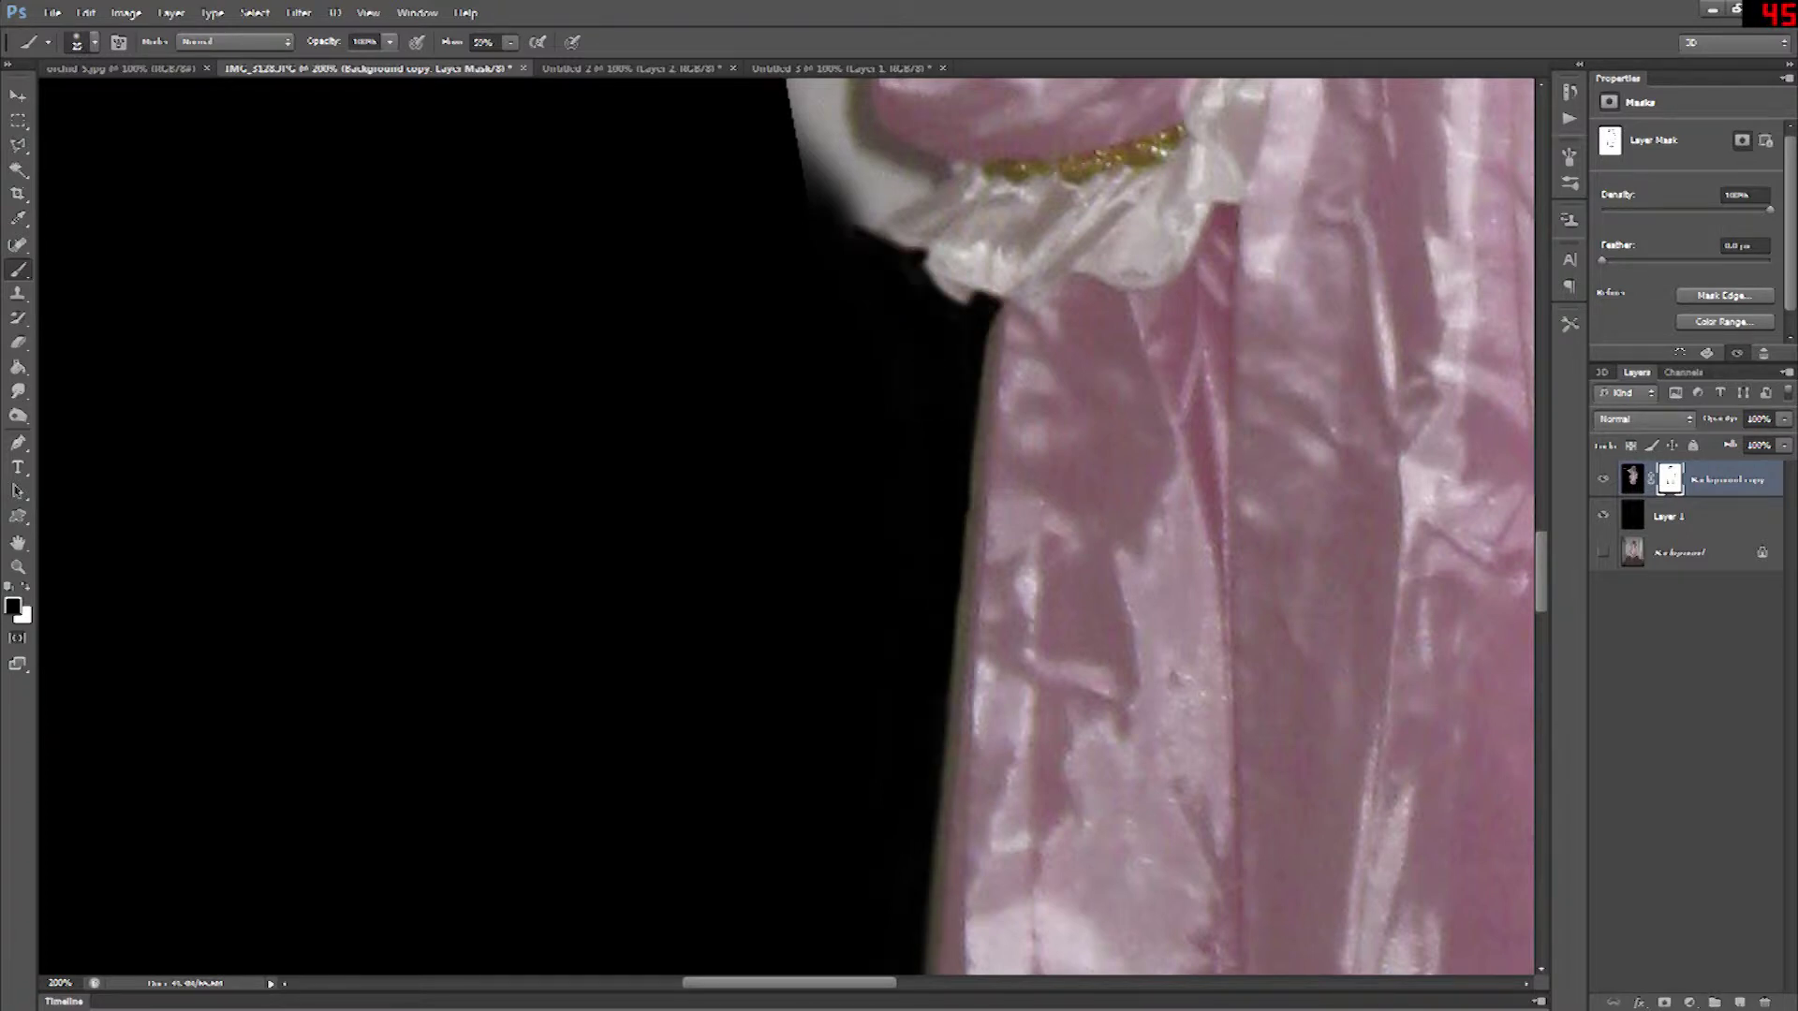
# - Outline the lower left of the puffed overskirt and its ruffle in black, retouch the trim with white, and clear the wall beside them
pyautogui.scroll(5, 843, 468)
pyautogui.moveTo(791, 365); pyautogui.dragTo(946, 679)
pyautogui.press('[')
pyautogui.press('[')
pyautogui.moveTo(866, 730)
pyautogui.mouseDown()
pyautogui.moveTo(969, 673)
pyautogui.moveTo(866, 730)
pyautogui.mouseUp()
pyautogui.press('x')
pyautogui.moveTo(923, 653); pyautogui.dragTo(969, 663)
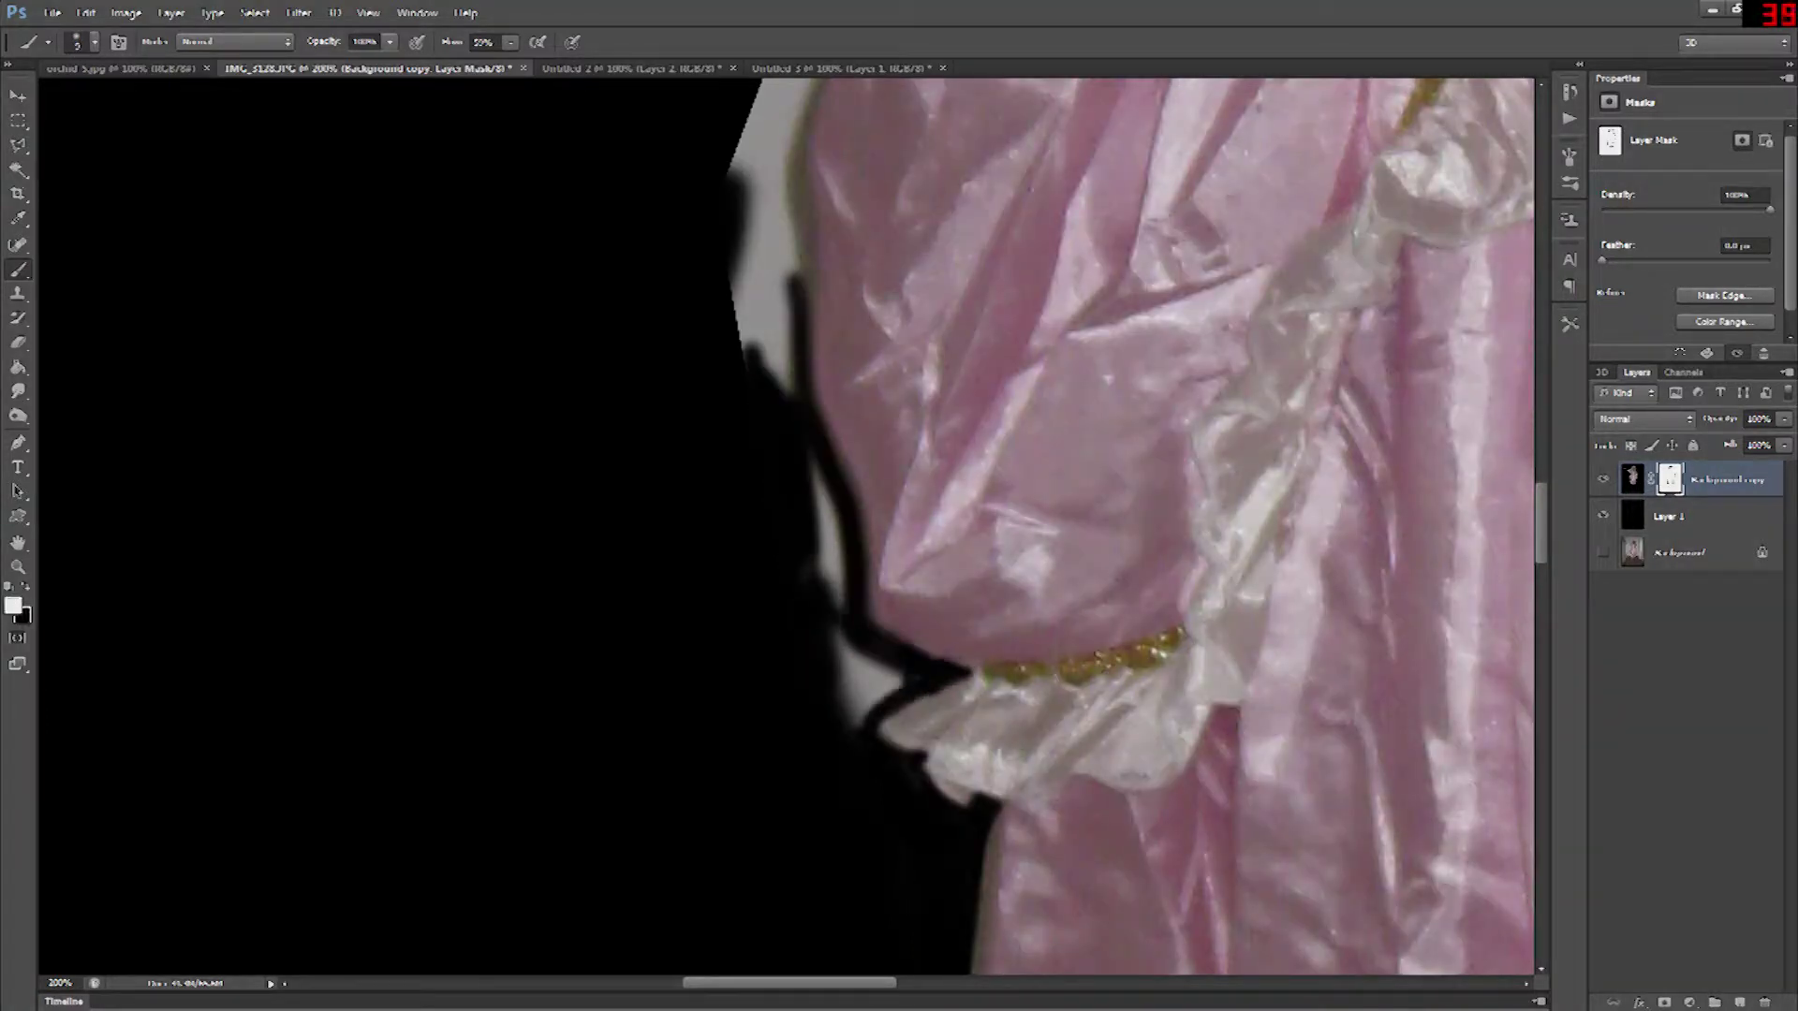
pyautogui.press(']')
pyautogui.press(']')
pyautogui.press(']')
pyautogui.moveTo(880, 707)
pyautogui.mouseDown()
pyautogui.moveTo(856, 700)
pyautogui.moveTo(826, 468)
pyautogui.moveTo(831, 604)
pyautogui.mouseUp()
# - Mask out the wall along the upper left curve of the puffed overskirt up towards the waist
pyautogui.scroll(-4, 843, 543)
pyautogui.scroll(4, 866, 356)
pyautogui.scroll(-6, 698, 693)
pyautogui.moveTo(731, 689)
pyautogui.mouseDown()
pyautogui.moveTo(703, 485)
pyautogui.moveTo(838, 164)
pyautogui.mouseUp()
pyautogui.moveTo(791, 252); pyautogui.dragTo(698, 511)
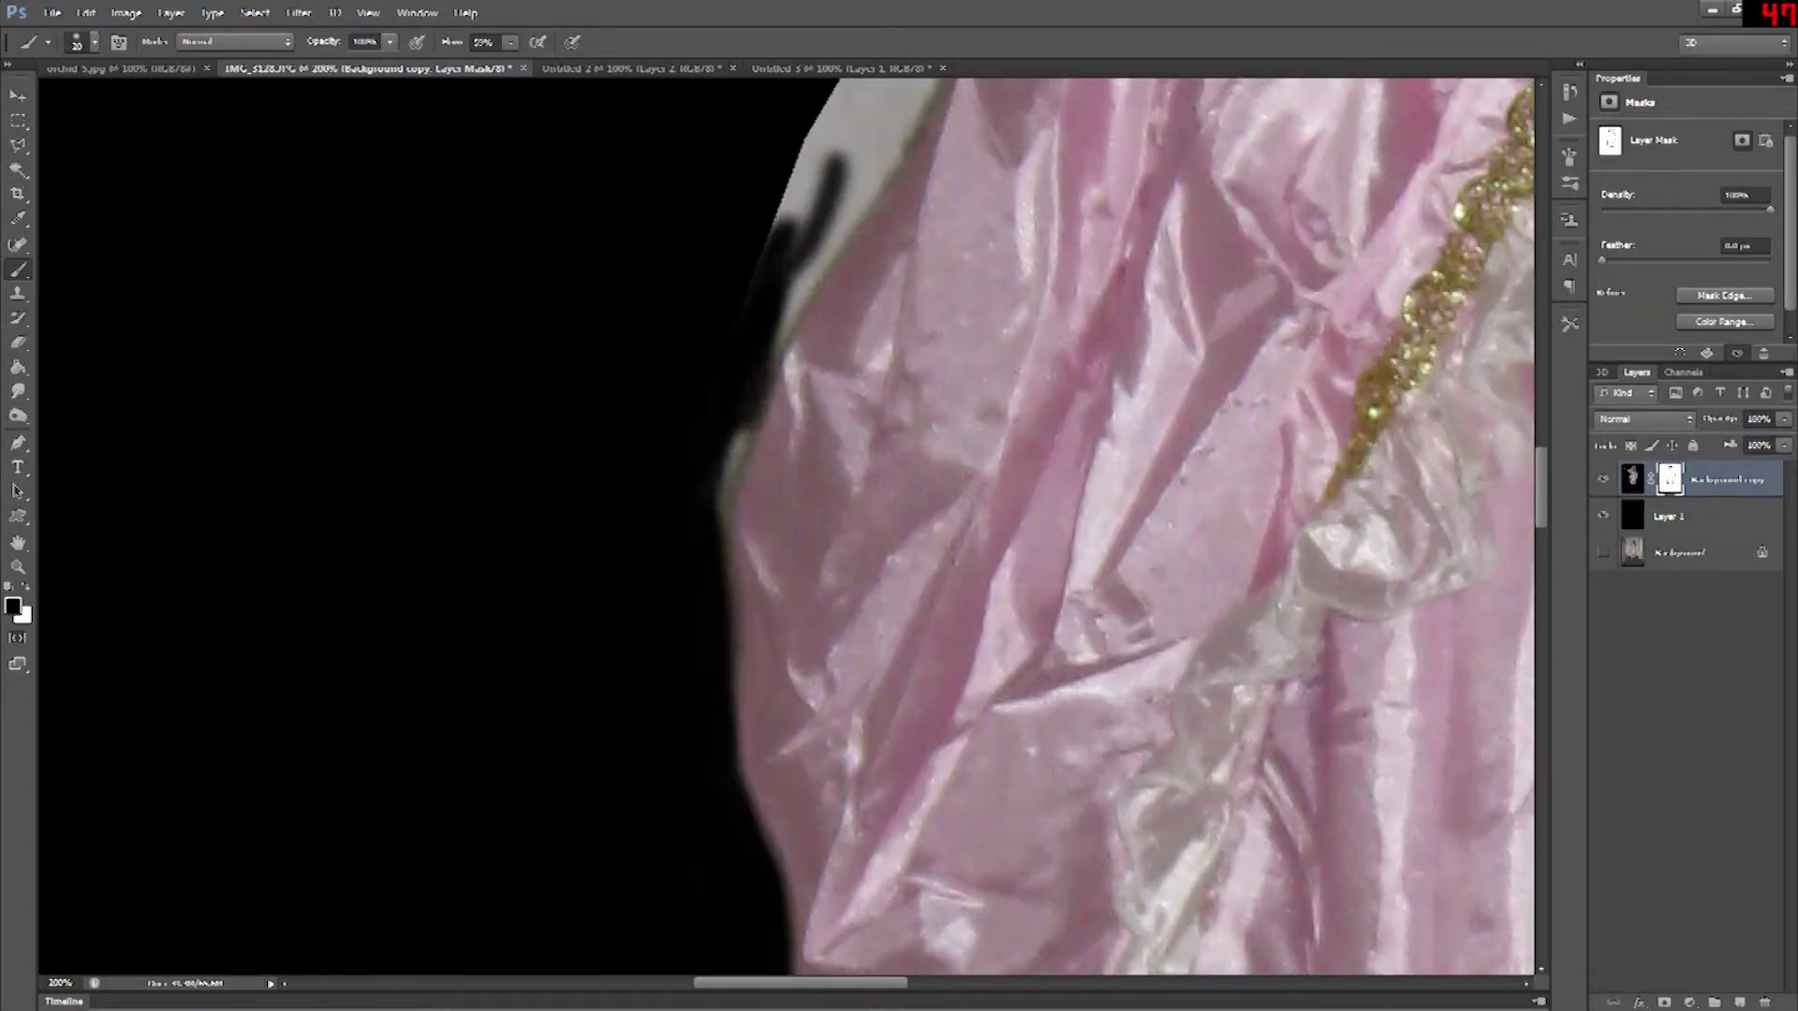
pyautogui.scroll(5, 824, 374)
pyautogui.moveTo(937, 229)
pyautogui.mouseDown()
pyautogui.moveTo(893, 412)
pyautogui.moveTo(791, 613)
pyautogui.mouseUp()
pyautogui.moveTo(843, 445)
pyautogui.mouseDown()
pyautogui.moveTo(777, 562)
pyautogui.moveTo(936, 245)
pyautogui.mouseUp()
pyautogui.scroll(4, 937, 375)
pyautogui.moveTo(1216, 479)
pyautogui.mouseDown()
pyautogui.moveTo(963, 716)
pyautogui.moveTo(1187, 482)
pyautogui.moveTo(1182, 436)
pyautogui.mouseUp()
# - Hide the wall and hanging ribbon beside the bodice's left edge from the waist to the underarm with black strokes
pyautogui.scroll(2, 1182, 435)
pyautogui.hscroll(2, 1182, 436)
pyautogui.press('[')
pyautogui.moveTo(936, 280); pyautogui.dragTo(925, 386)
pyautogui.moveTo(880, 245)
pyautogui.mouseDown()
pyautogui.moveTo(1030, 253)
pyautogui.moveTo(995, 757)
pyautogui.moveTo(974, 813)
pyautogui.mouseUp()
pyautogui.press(']')
pyautogui.press(']')
pyautogui.press(']')
pyautogui.moveTo(965, 721)
pyautogui.mouseDown()
pyautogui.moveTo(943, 495)
pyautogui.moveTo(837, 348)
pyautogui.moveTo(957, 412)
pyautogui.mouseUp()
# - Trace the underside and cuff of the raised arm's sleeve with a thin black brush, and clear the surrounding wall with a larger one
pyautogui.press('[')
pyautogui.press('[')
pyautogui.press('[')
pyautogui.press('[')
pyautogui.moveTo(879, 247)
pyautogui.mouseDown()
pyautogui.moveTo(579, 389)
pyautogui.moveTo(484, 398)
pyautogui.mouseUp()
pyautogui.moveTo(483, 275); pyautogui.dragTo(524, 379)
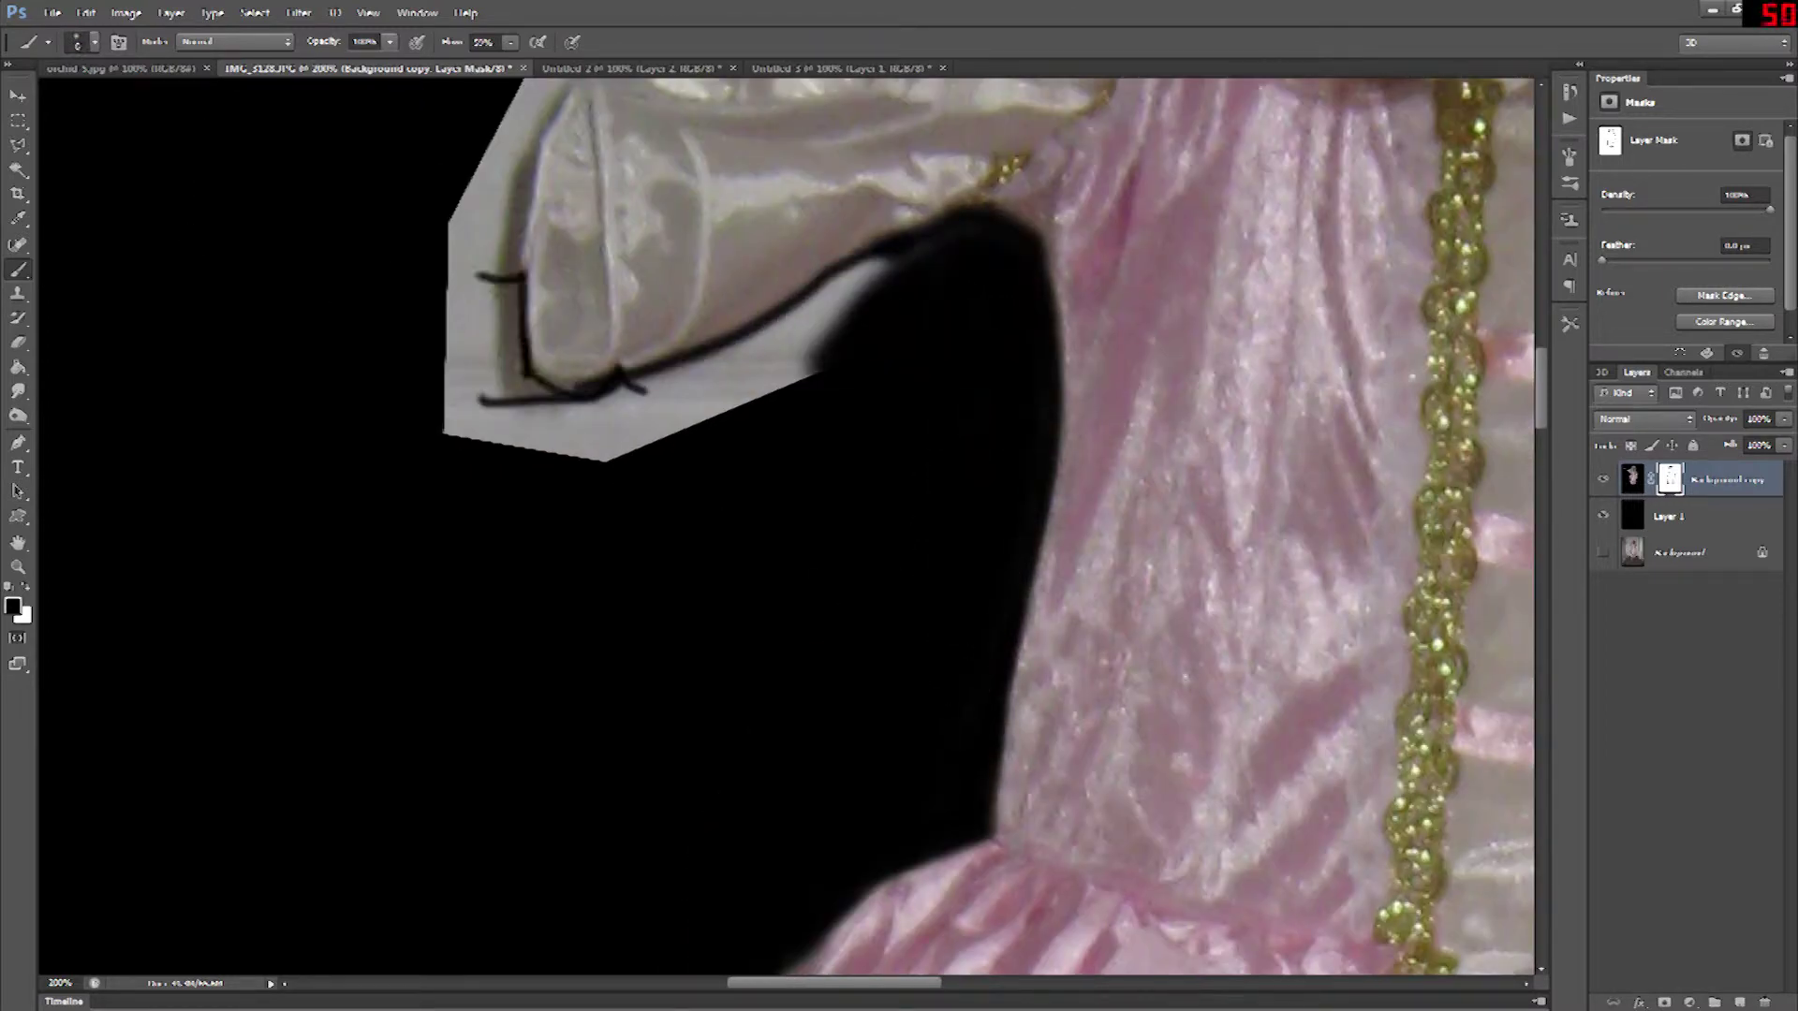
pyautogui.press(']')
pyautogui.press(']')
pyautogui.press(']')
pyautogui.moveTo(646, 388); pyautogui.dragTo(599, 442)
pyautogui.moveTo(871, 281); pyautogui.dragTo(464, 389)
pyautogui.moveTo(534, 442); pyautogui.dragTo(468, 272)
# - Paint black on the mask along the sleeve cuff's outer left edge up to the glove
pyautogui.scroll(4, 506, 375)
pyautogui.press('[')
pyautogui.press('[')
pyautogui.press('[')
pyautogui.moveTo(595, 379); pyautogui.dragTo(501, 608)
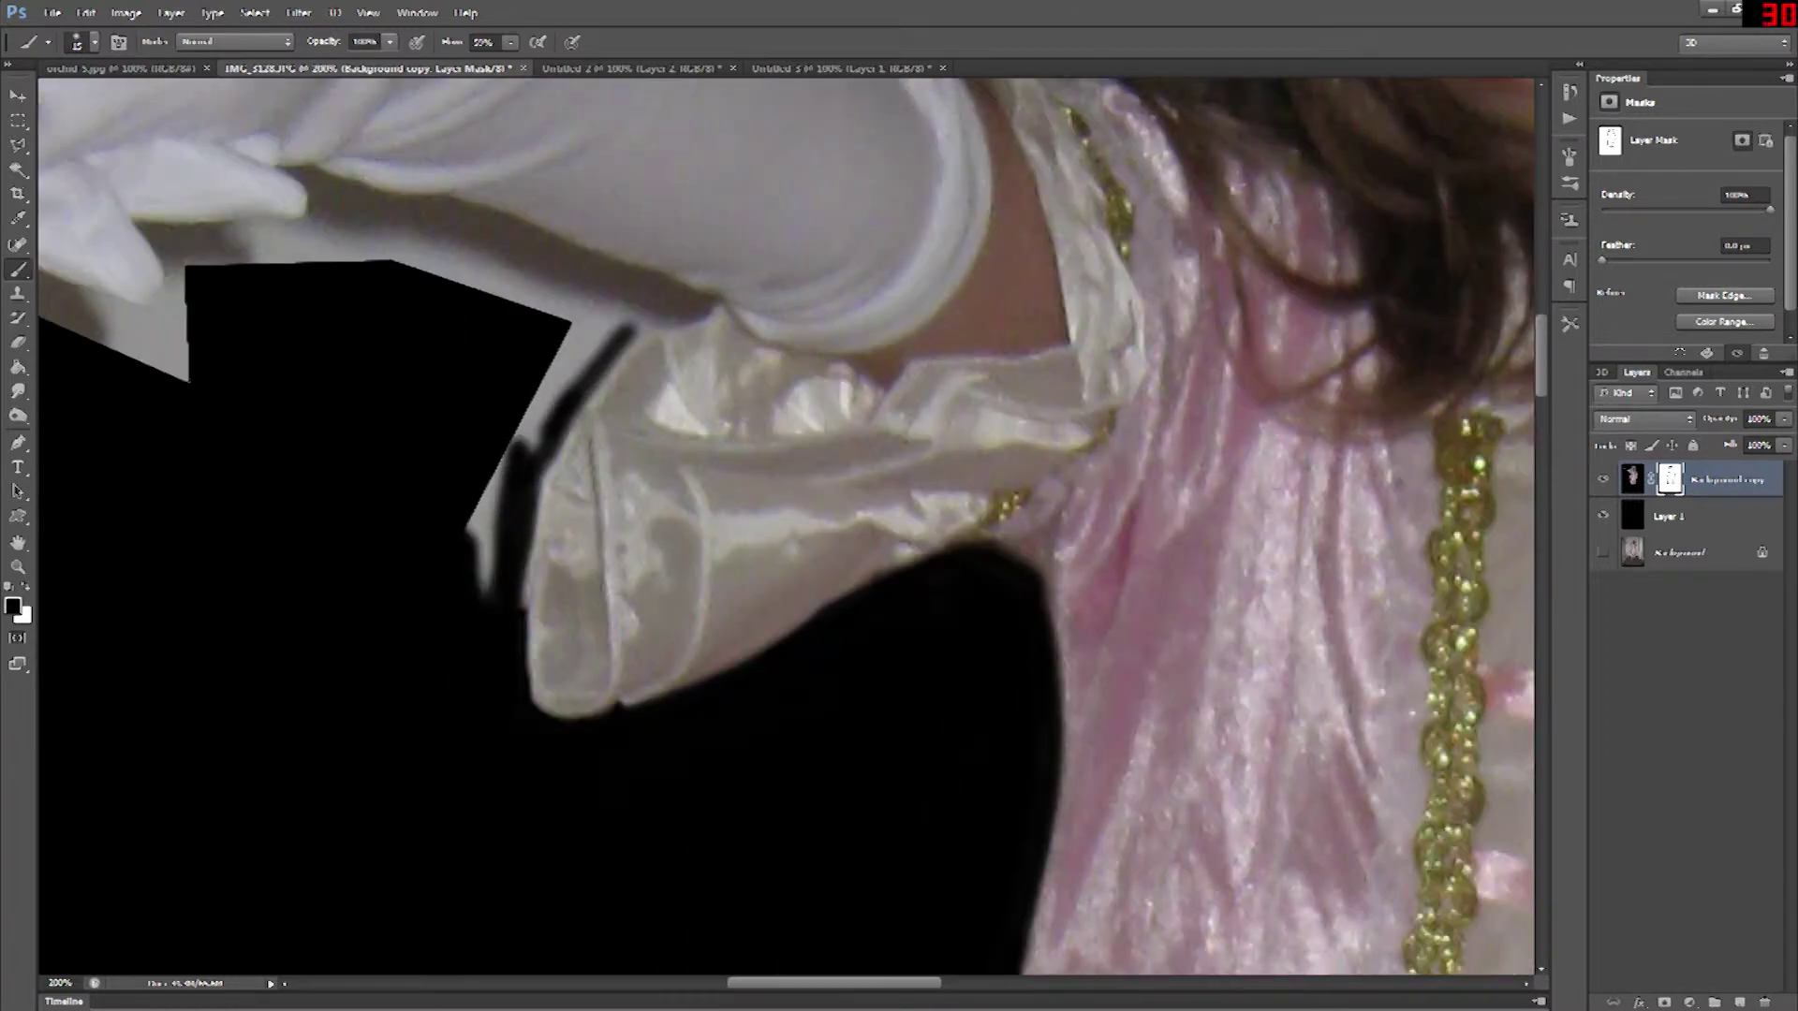
pyautogui.moveTo(525, 422); pyautogui.dragTo(476, 594)
# - Mask out the wall and shadow beneath the raised gloved forearm, retouching the glove's edge with white
pyautogui.hotkey('ctrl', '-')
pyautogui.hotkey('ctrl', '+')
pyautogui.moveTo(406, 173)
pyautogui.mouseDown()
pyautogui.moveTo(678, 271)
pyautogui.moveTo(426, 211)
pyautogui.moveTo(333, 220)
pyautogui.mouseUp()
pyautogui.press('x')
pyautogui.click(683, 270)
pyautogui.press('x')
pyautogui.moveTo(402, 225); pyautogui.dragTo(1147, 515)
# - Trace the lower edges of the glove's fingertips with thin black strokes on the layer mask
pyautogui.moveTo(985, 427); pyautogui.dragTo(1015, 482)
pyautogui.moveTo(875, 489); pyautogui.dragTo(1016, 478)
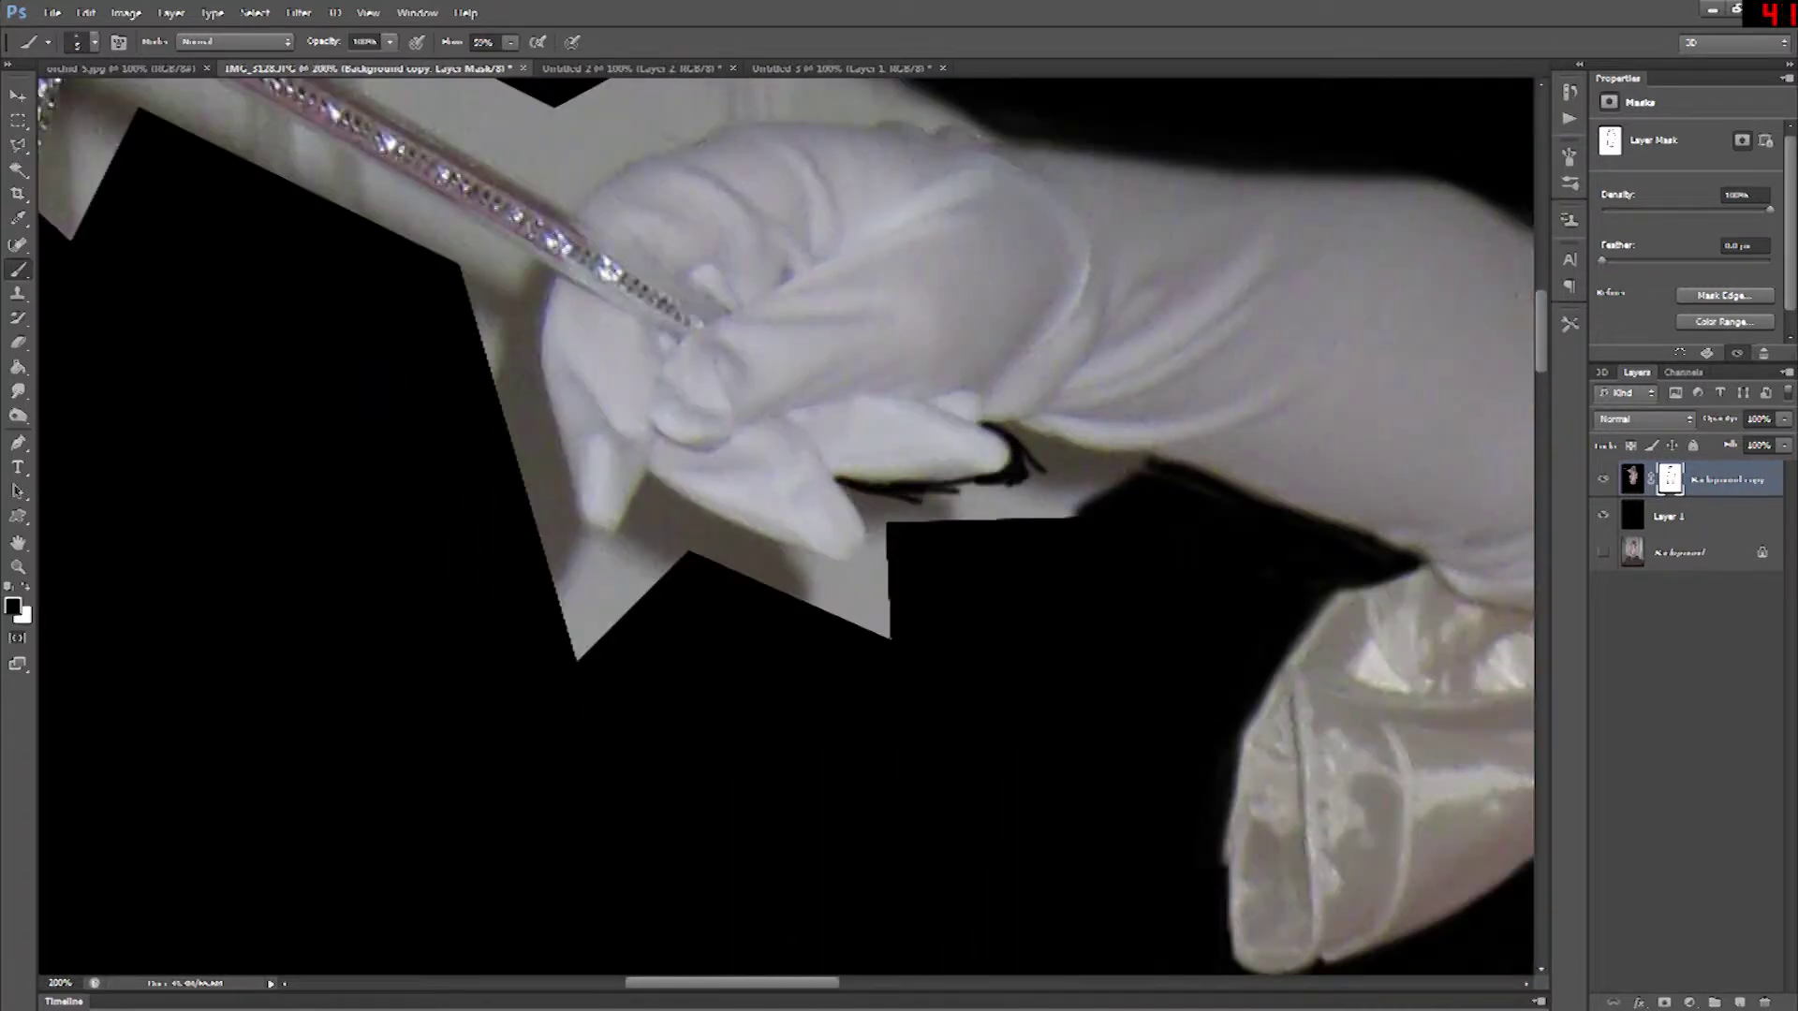
pyautogui.moveTo(843, 482); pyautogui.dragTo(873, 588)
pyautogui.moveTo(866, 552); pyautogui.dragTo(804, 573)
pyautogui.moveTo(648, 476); pyautogui.dragTo(796, 560)
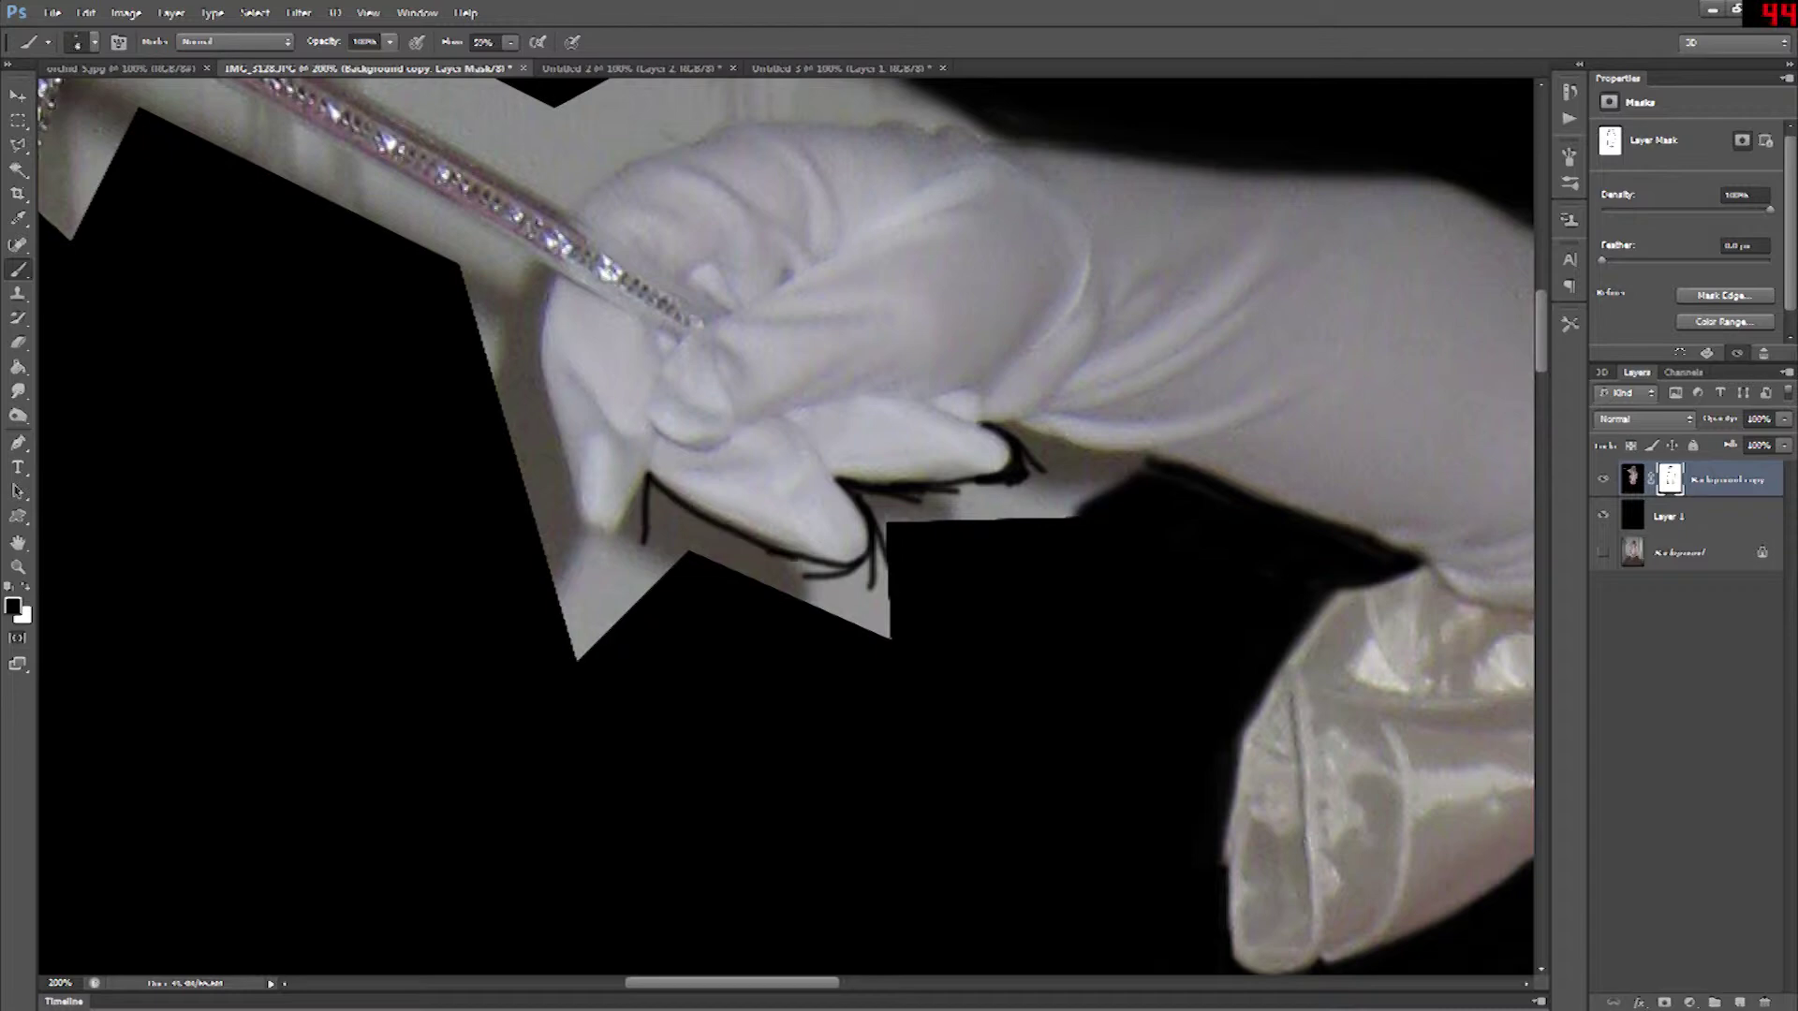
# - Widen the black outline beneath the gloved fingers with a larger brush
pyautogui.press(']')
pyautogui.press(']')
pyautogui.press(']')
pyautogui.press(']')
pyautogui.press(']')
pyautogui.moveTo(671, 506); pyautogui.dragTo(882, 581)
pyautogui.moveTo(870, 494); pyautogui.dragTo(1022, 484)
# - Clear the remaining wall below the fingers and wrist, and outline the glove's outermost finger and outer edge in black
pyautogui.press('[')
pyautogui.press('[')
pyautogui.press('[')
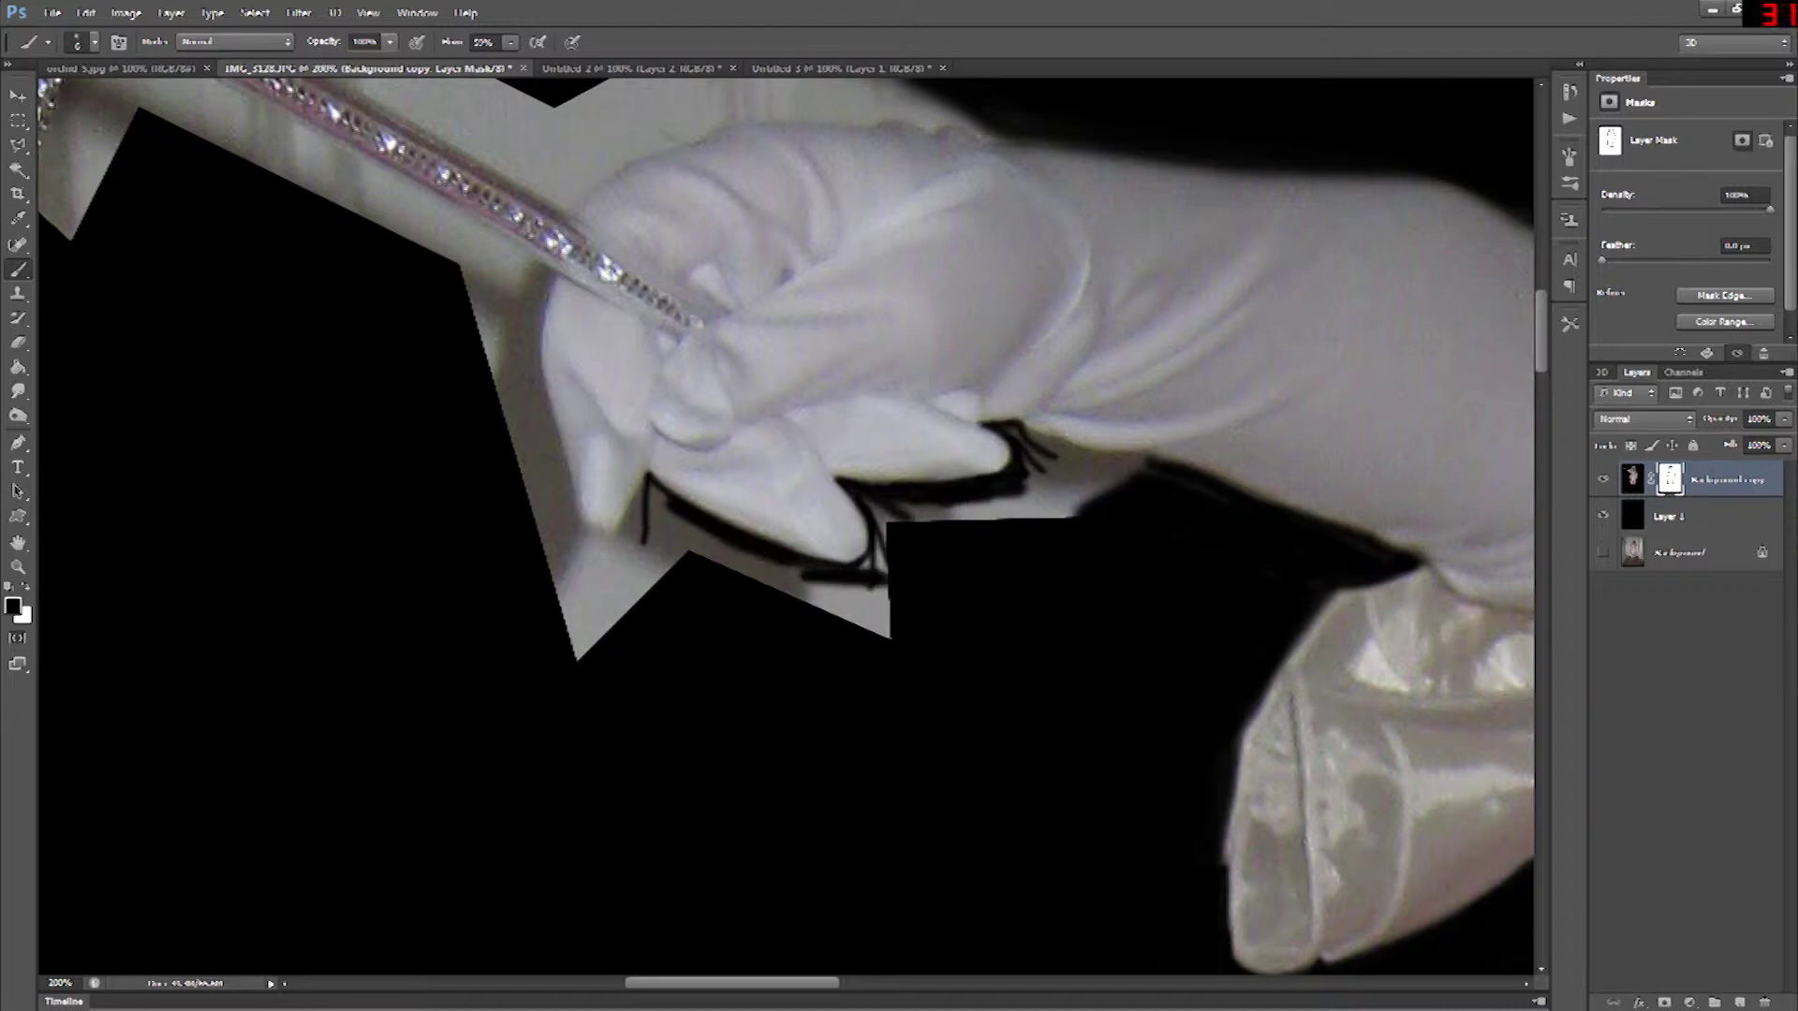
pyautogui.moveTo(1123, 463)
pyautogui.mouseDown()
pyautogui.moveTo(1039, 468)
pyautogui.moveTo(866, 548)
pyautogui.moveTo(875, 632)
pyautogui.moveTo(646, 501)
pyautogui.mouseUp()
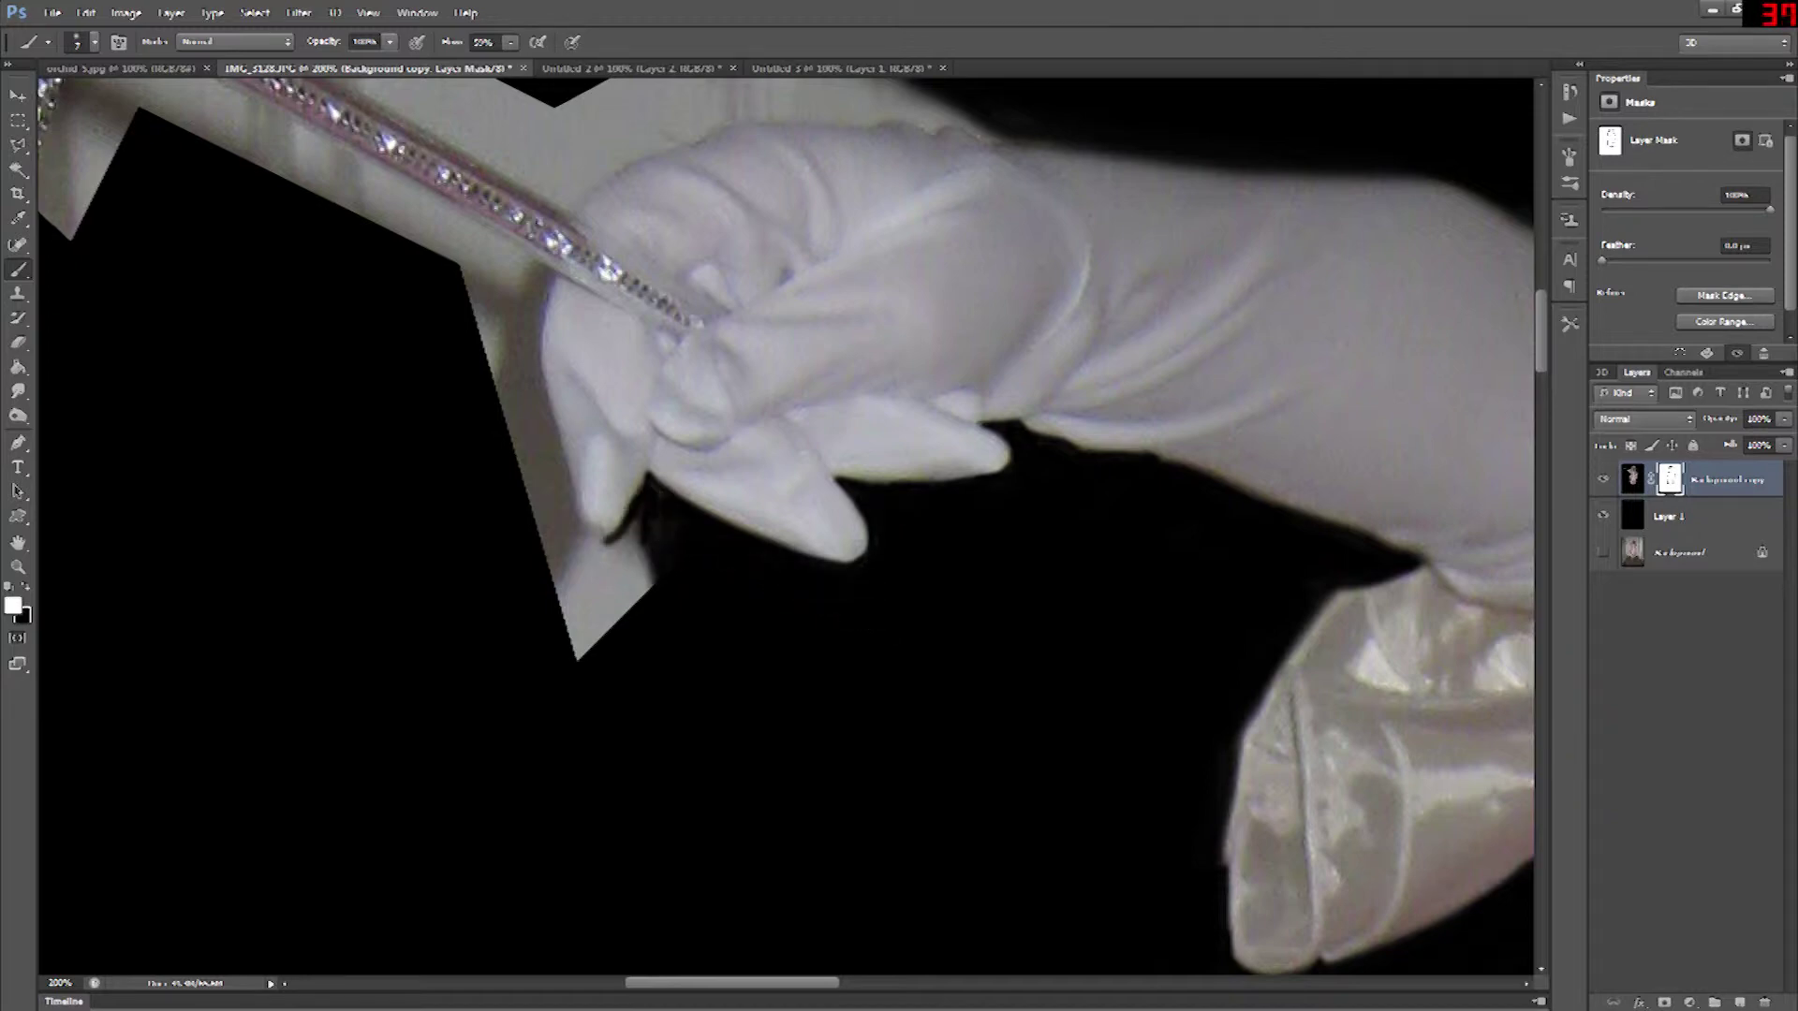
pyautogui.moveTo(560, 468); pyautogui.dragTo(628, 538)
pyautogui.moveTo(502, 365)
pyautogui.mouseDown()
pyautogui.moveTo(543, 275)
pyautogui.moveTo(560, 435)
pyautogui.mouseUp()
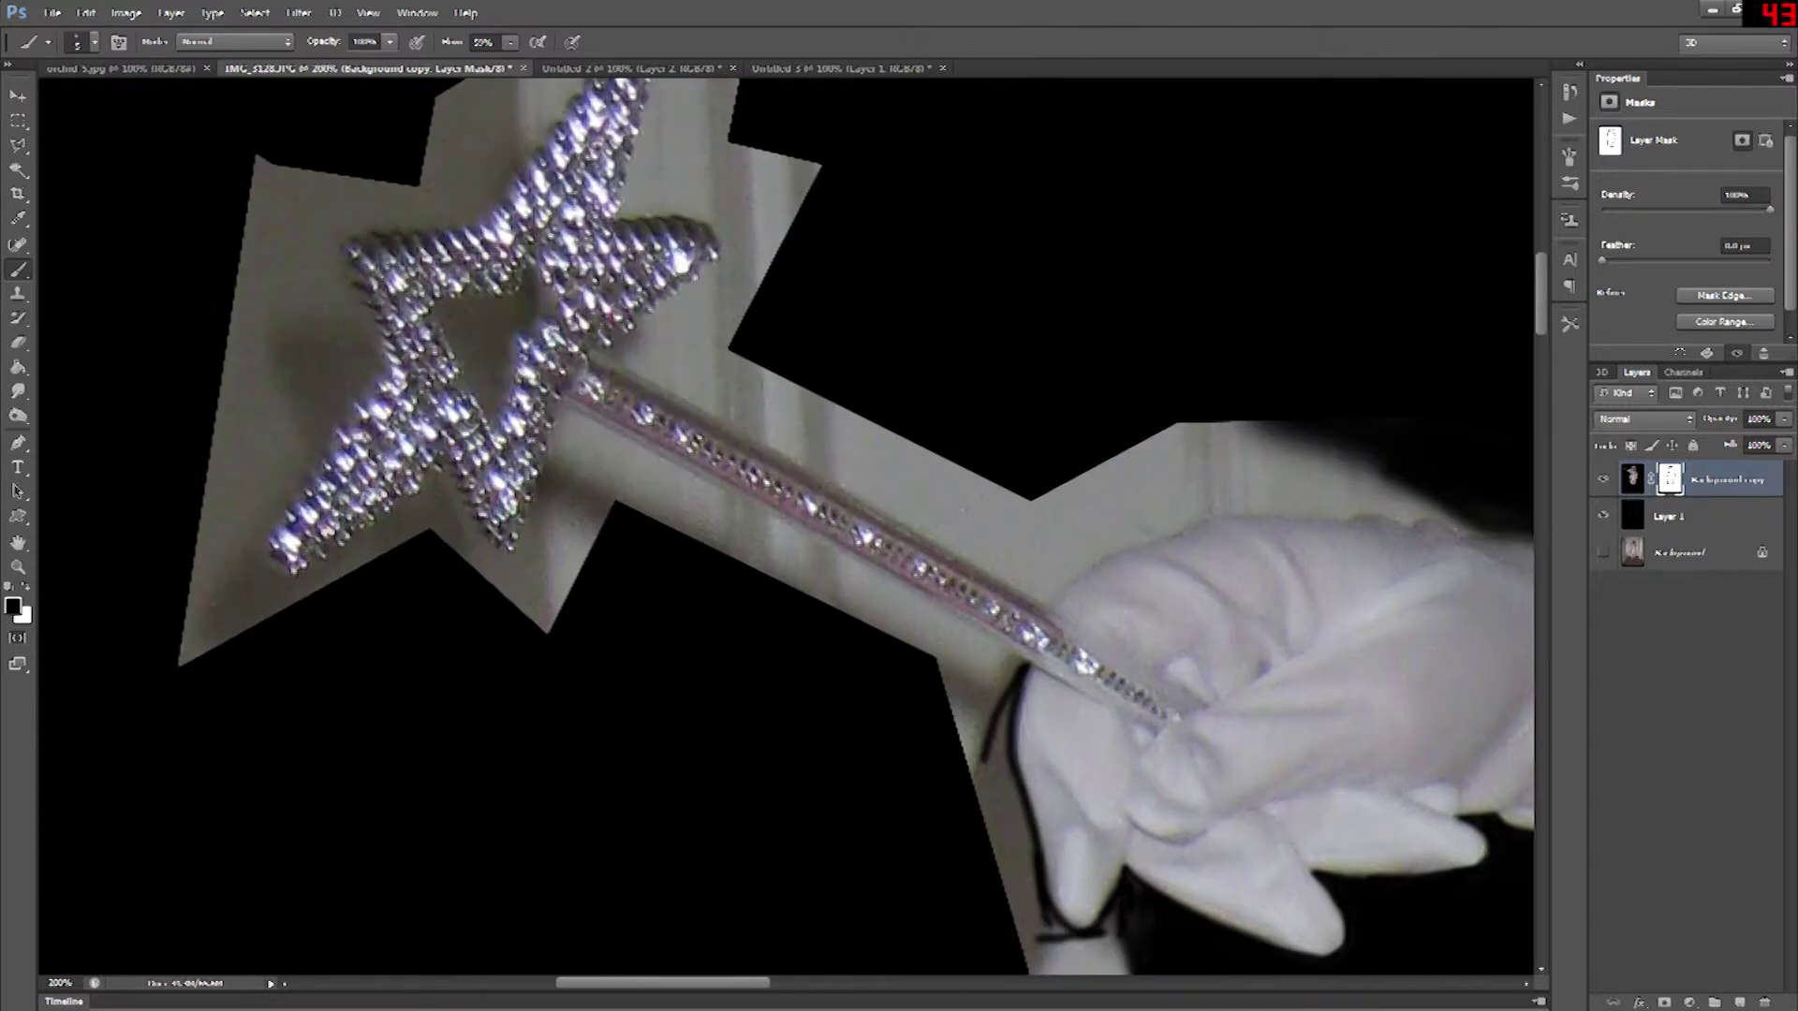
# - Lasso the wall below the wand's shaft, paint it black on the mask, and deselect
pyautogui.press('l')
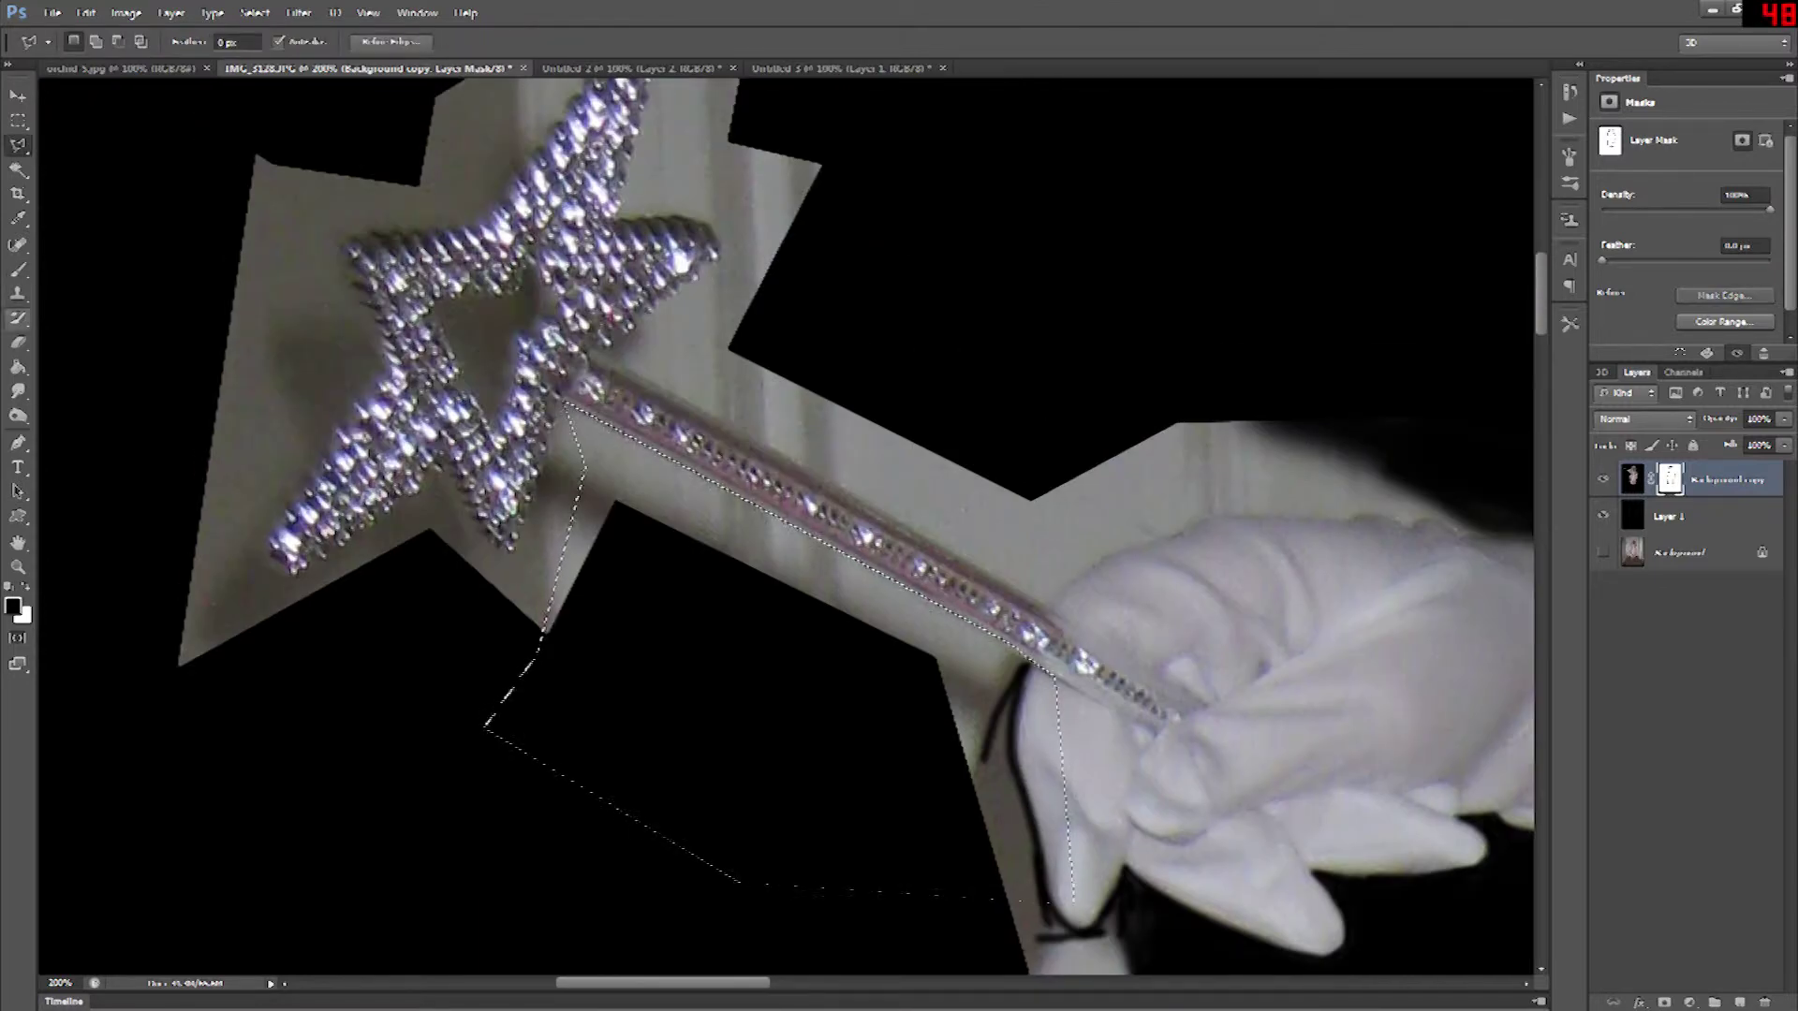
pyautogui.press('v')
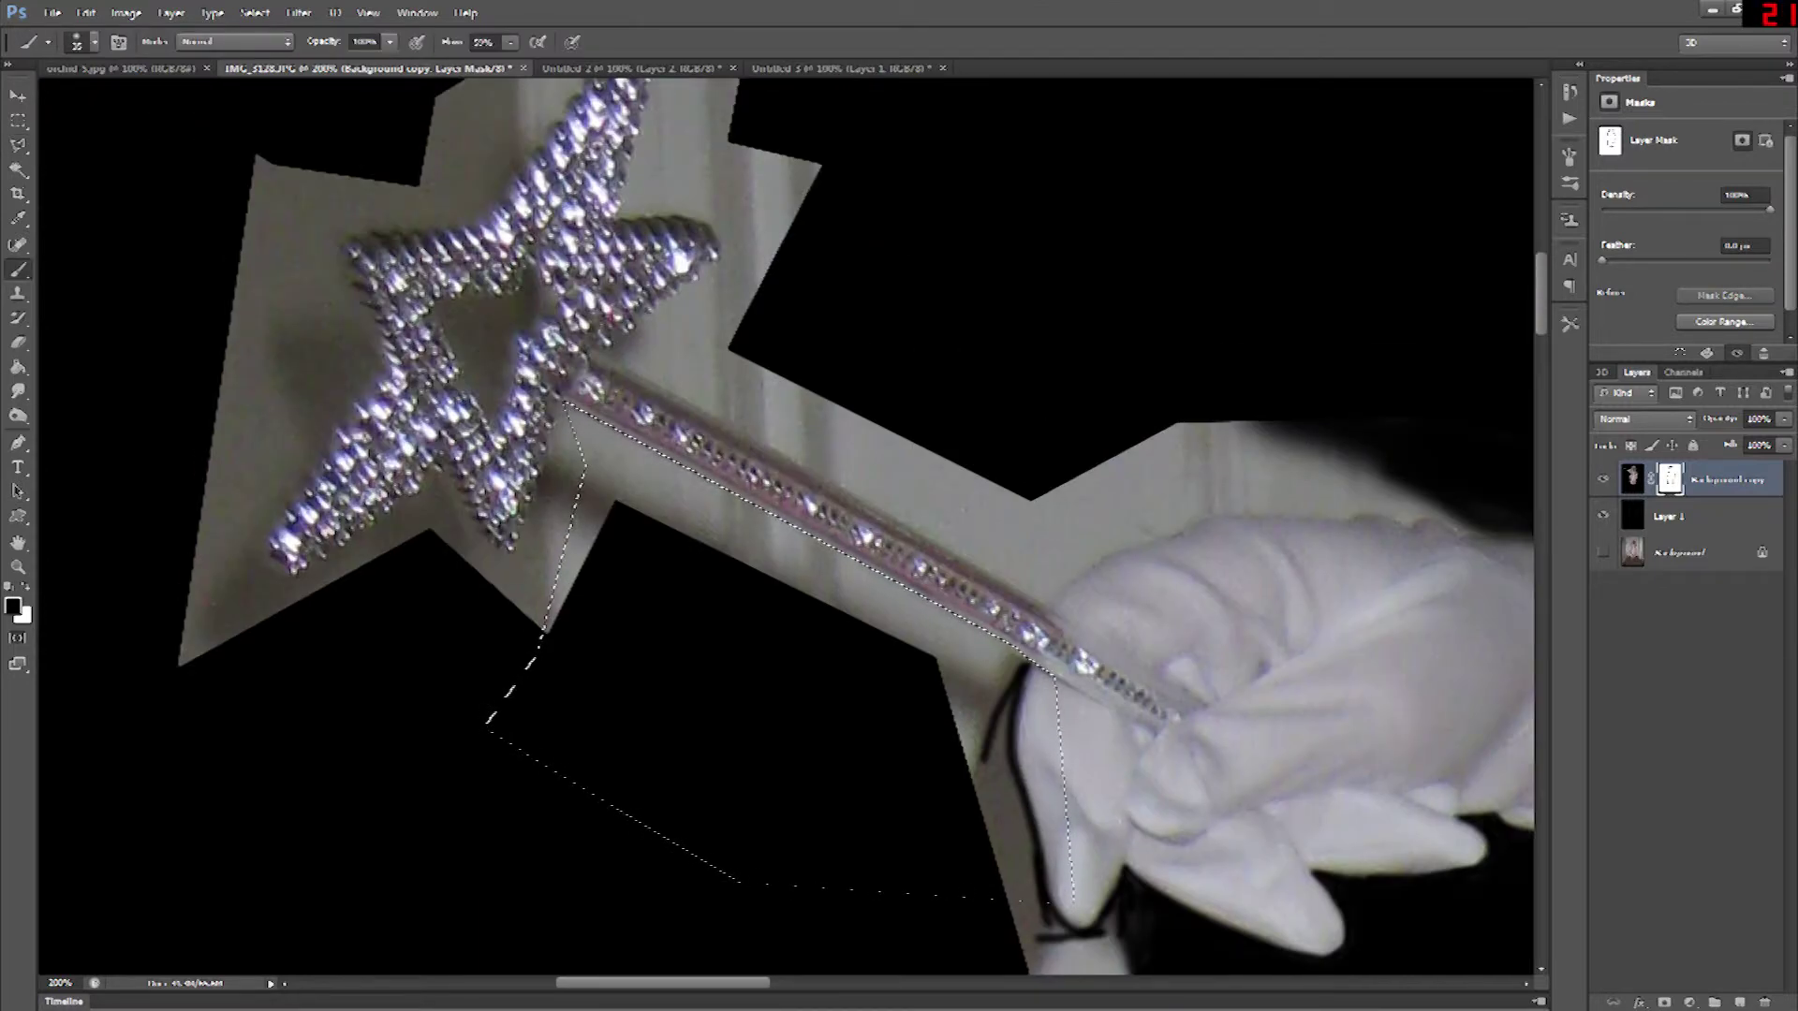
pyautogui.press('b')
pyautogui.moveTo(632, 455); pyautogui.dragTo(983, 636)
pyautogui.press('m')
pyautogui.hotkey('ctrl', 'd')
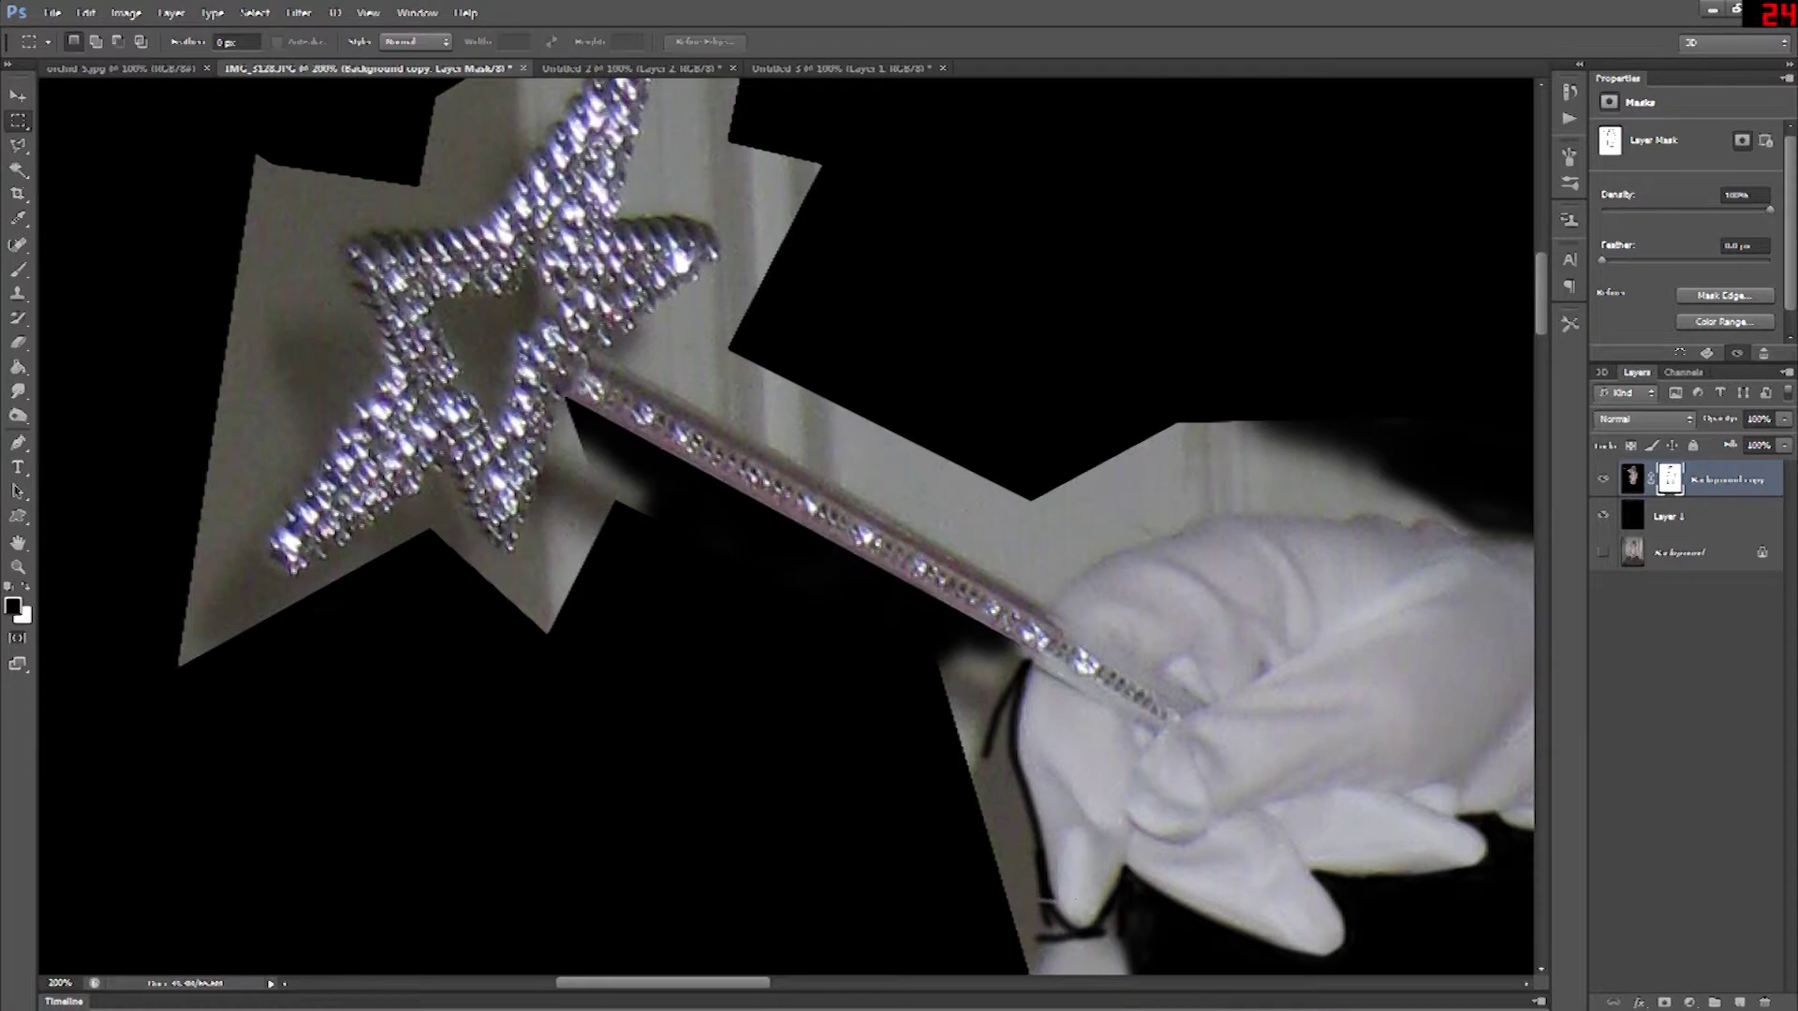
# - Refine the underside of the wand's shaft with black and white strokes, and hide the wall where the shaft meets the glove
pyautogui.press('b')
pyautogui.moveTo(613, 449); pyautogui.dragTo(979, 636)
pyautogui.press('x')
pyautogui.moveTo(623, 412); pyautogui.dragTo(951, 592)
pyautogui.press('x')
pyautogui.press('[')
pyautogui.press('[')
pyautogui.moveTo(848, 562); pyautogui.dragTo(1002, 648)
pyautogui.moveTo(1011, 655)
pyautogui.mouseDown()
pyautogui.moveTo(944, 685)
pyautogui.moveTo(955, 707)
pyautogui.mouseUp()
pyautogui.moveTo(1016, 650)
pyautogui.mouseDown()
pyautogui.moveTo(1029, 663)
pyautogui.moveTo(983, 787)
pyautogui.mouseUp()
# - Mask out the wall between the wand's shaft and the star's lower point, plus the strip beside the glove's outer edge
pyautogui.moveTo(641, 506); pyautogui.dragTo(616, 473)
pyautogui.press('[')
pyautogui.press('[')
pyautogui.moveTo(595, 413)
pyautogui.mouseDown()
pyautogui.moveTo(566, 403)
pyautogui.moveTo(503, 603)
pyautogui.mouseUp()
pyautogui.press(']')
pyautogui.press(']')
pyautogui.moveTo(601, 468)
pyautogui.mouseDown()
pyautogui.moveTo(567, 427)
pyautogui.moveTo(530, 529)
pyautogui.mouseUp()
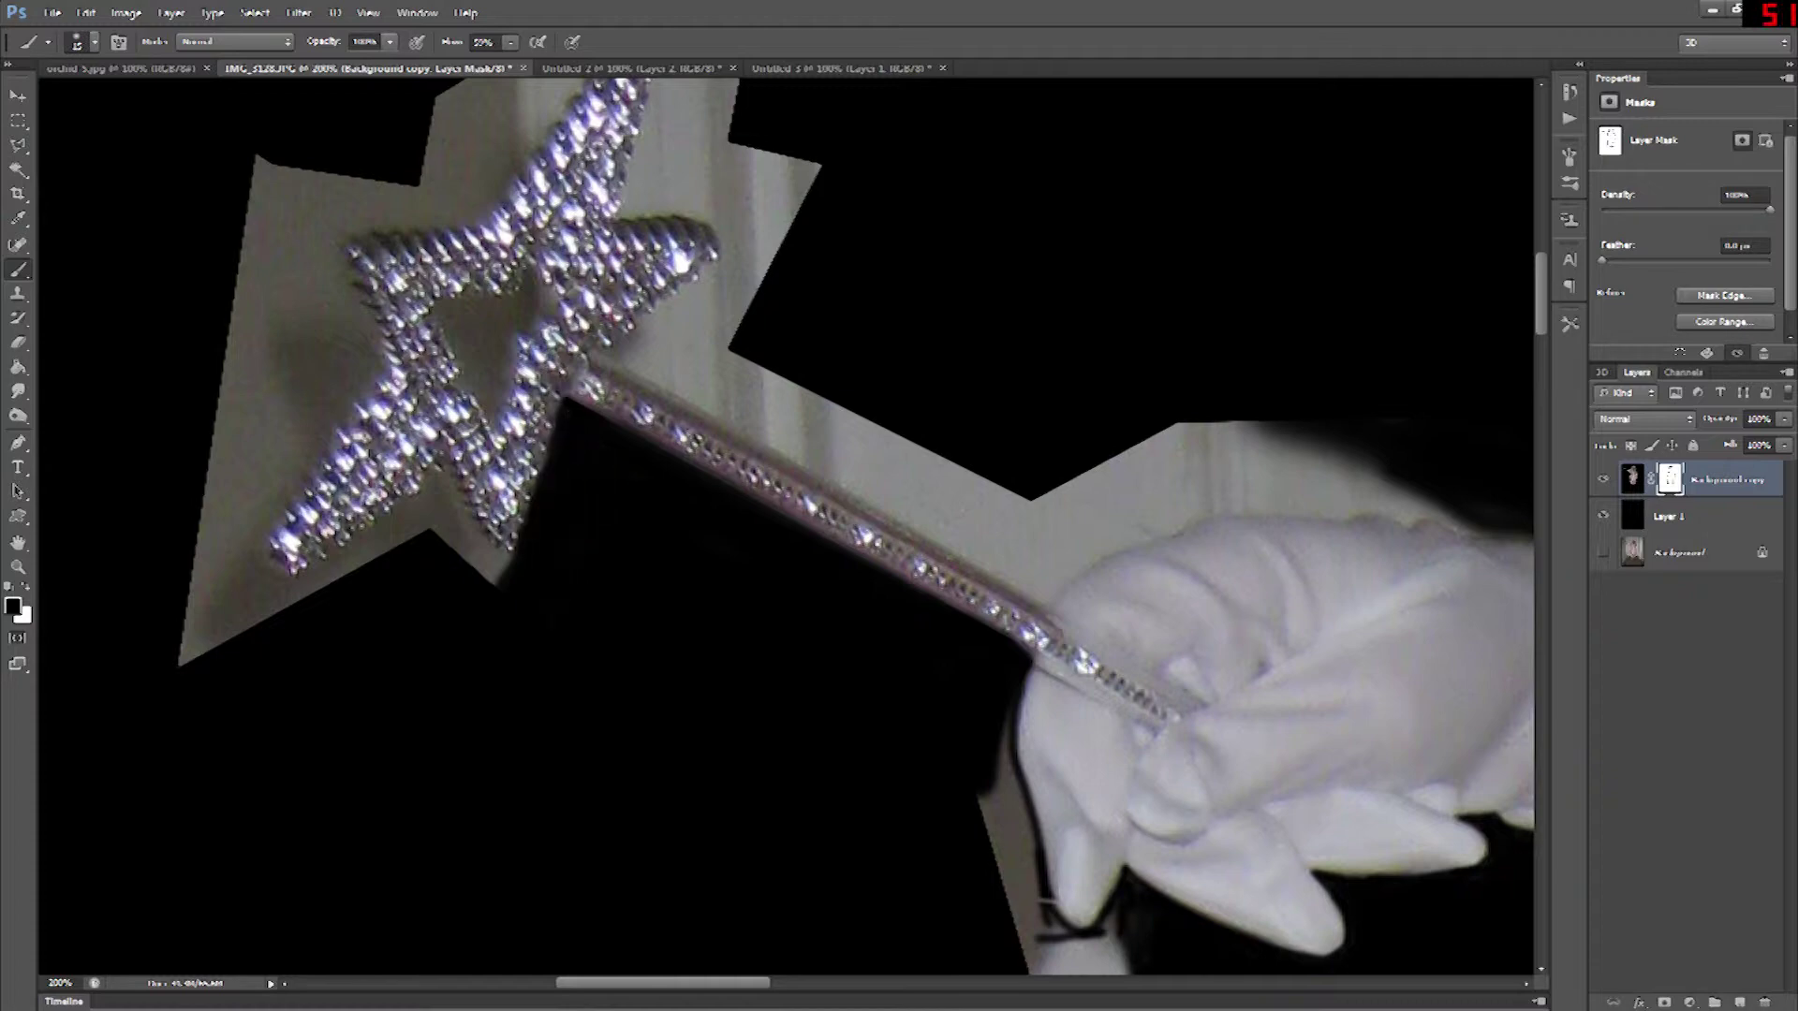
pyautogui.moveTo(1011, 730); pyautogui.dragTo(1010, 843)
# - Clean up the edge of the hair showing above the tiara with a smaller brush on the mask
pyautogui.scroll(-5, 786, 524)
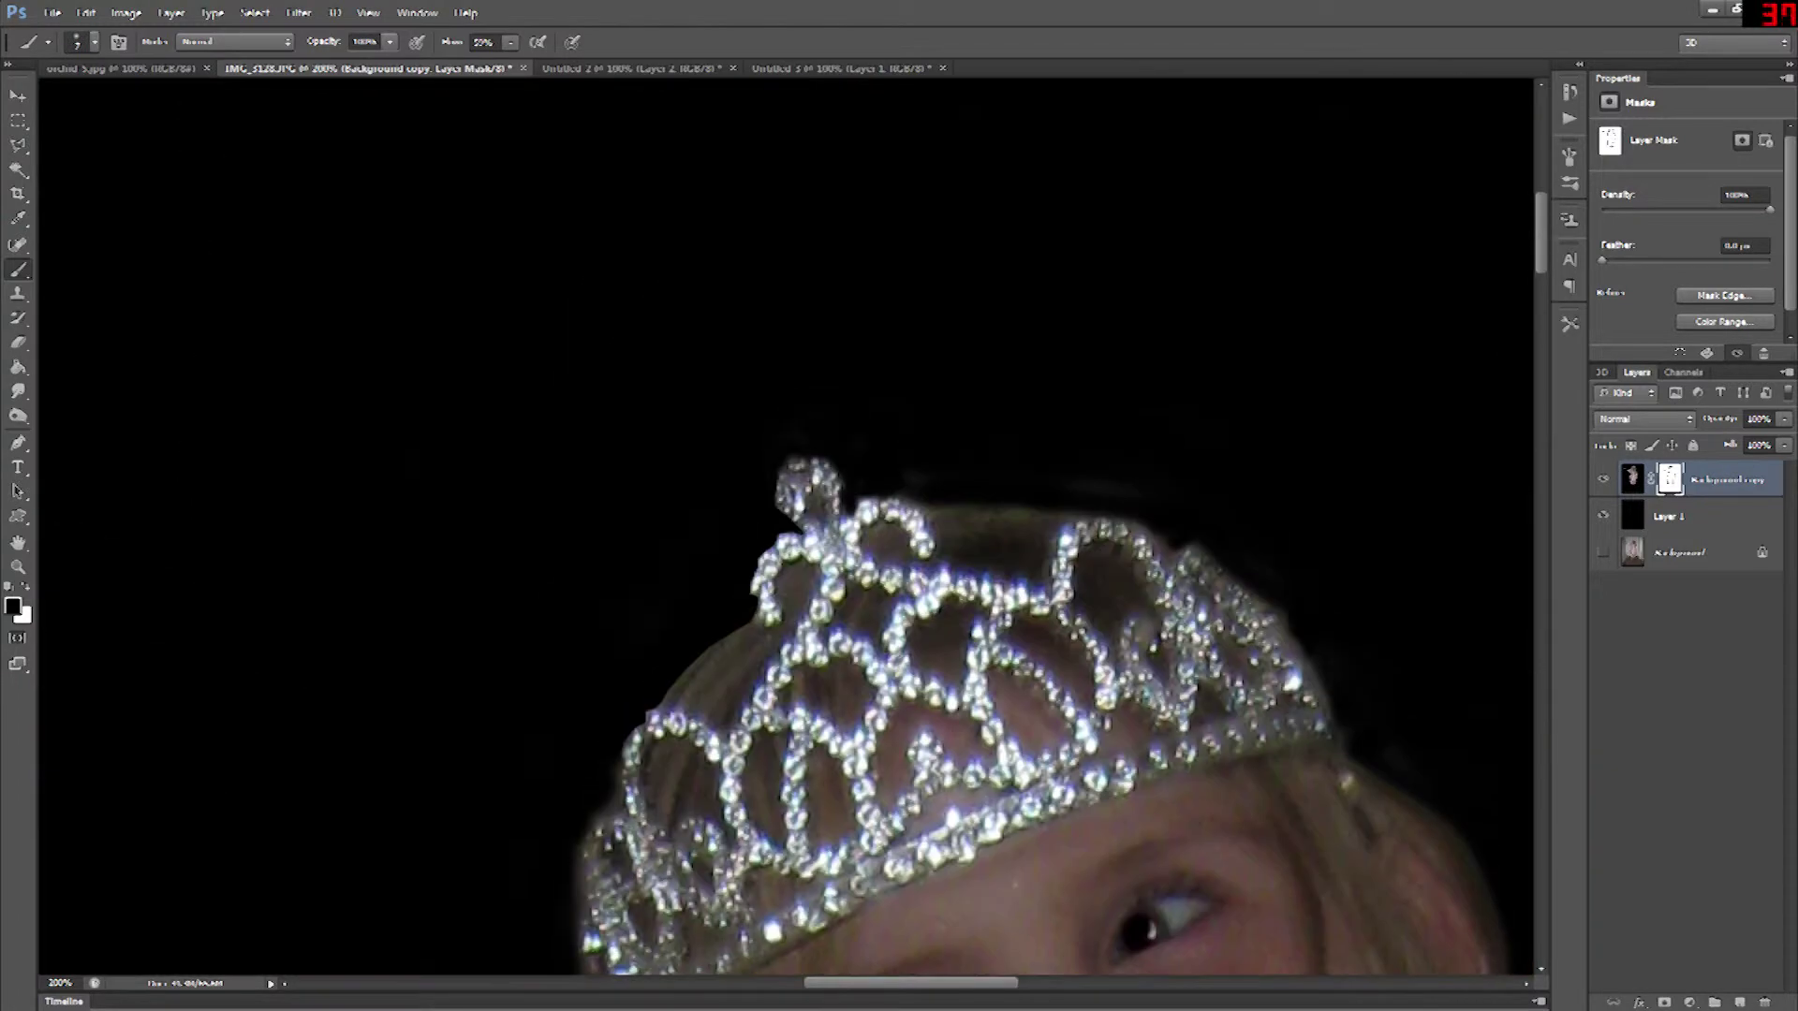
pyautogui.moveTo(910, 487)
pyautogui.mouseDown()
pyautogui.moveTo(1077, 501)
pyautogui.moveTo(1010, 506)
pyautogui.mouseUp()
pyautogui.hotkey('ctrl', 'z')
pyautogui.press('[')
pyautogui.press('[')
pyautogui.press('[')
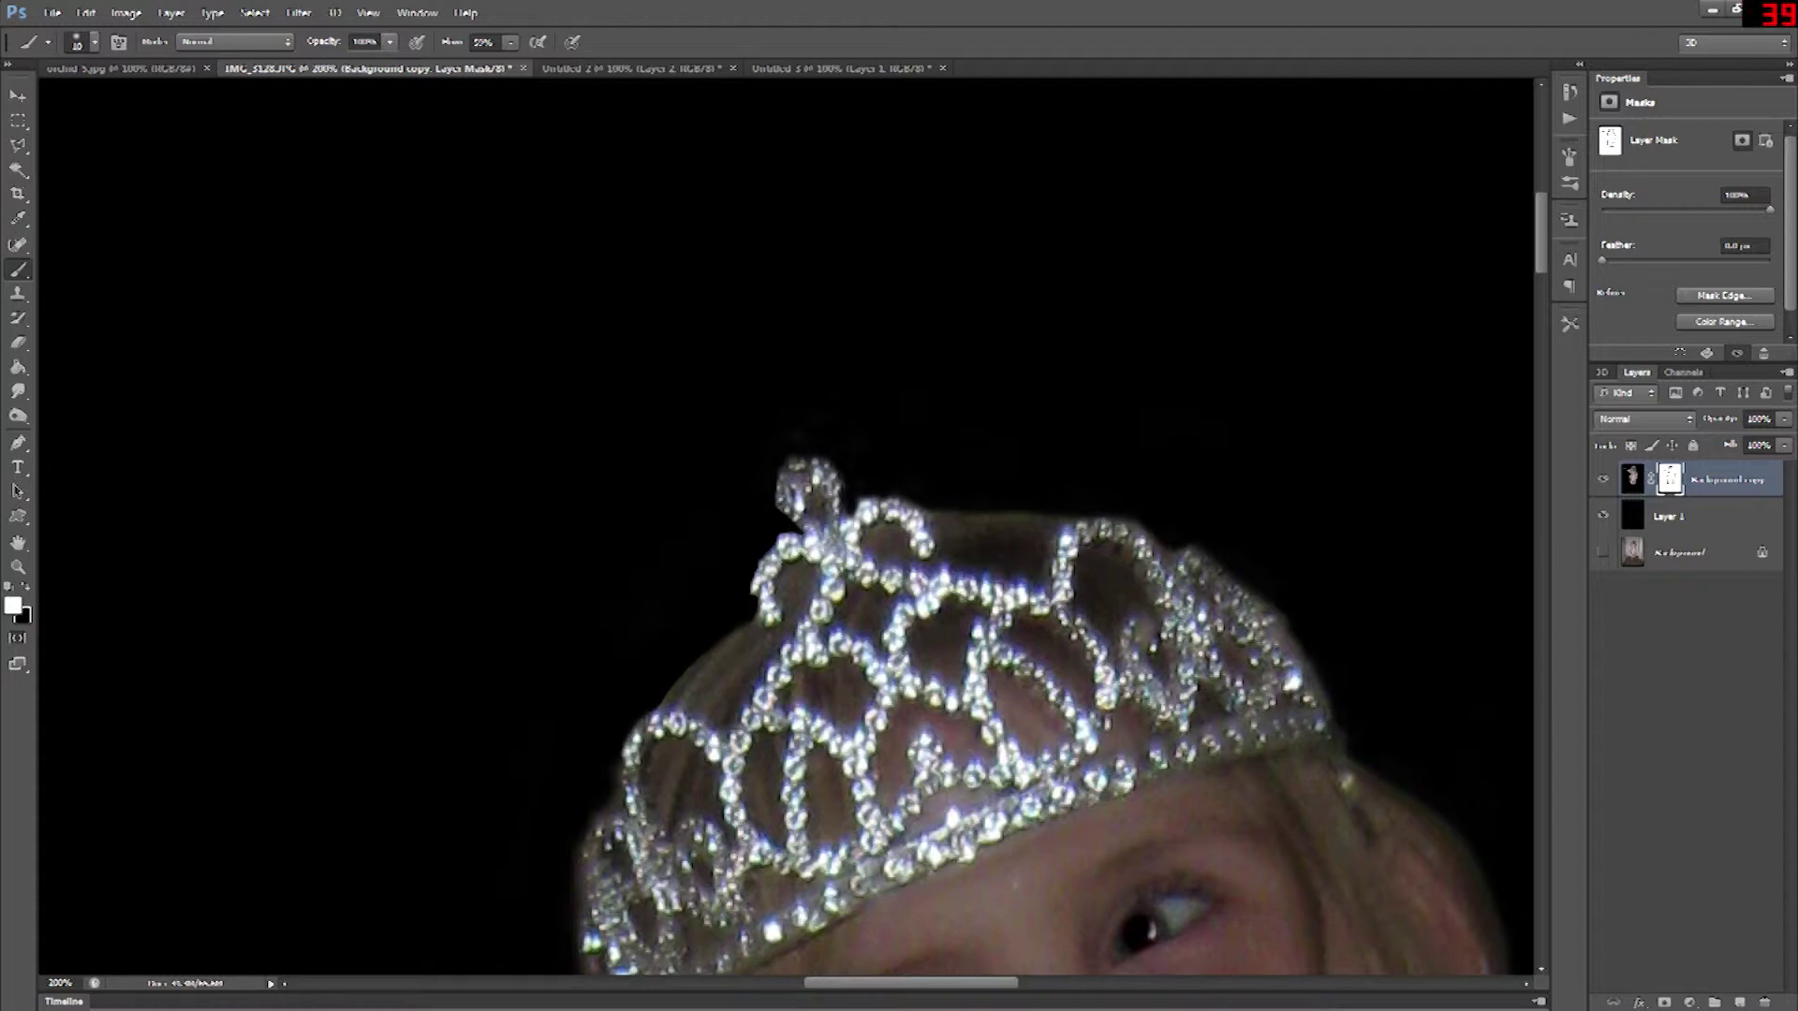
pyautogui.moveTo(1008, 509); pyautogui.dragTo(1130, 515)
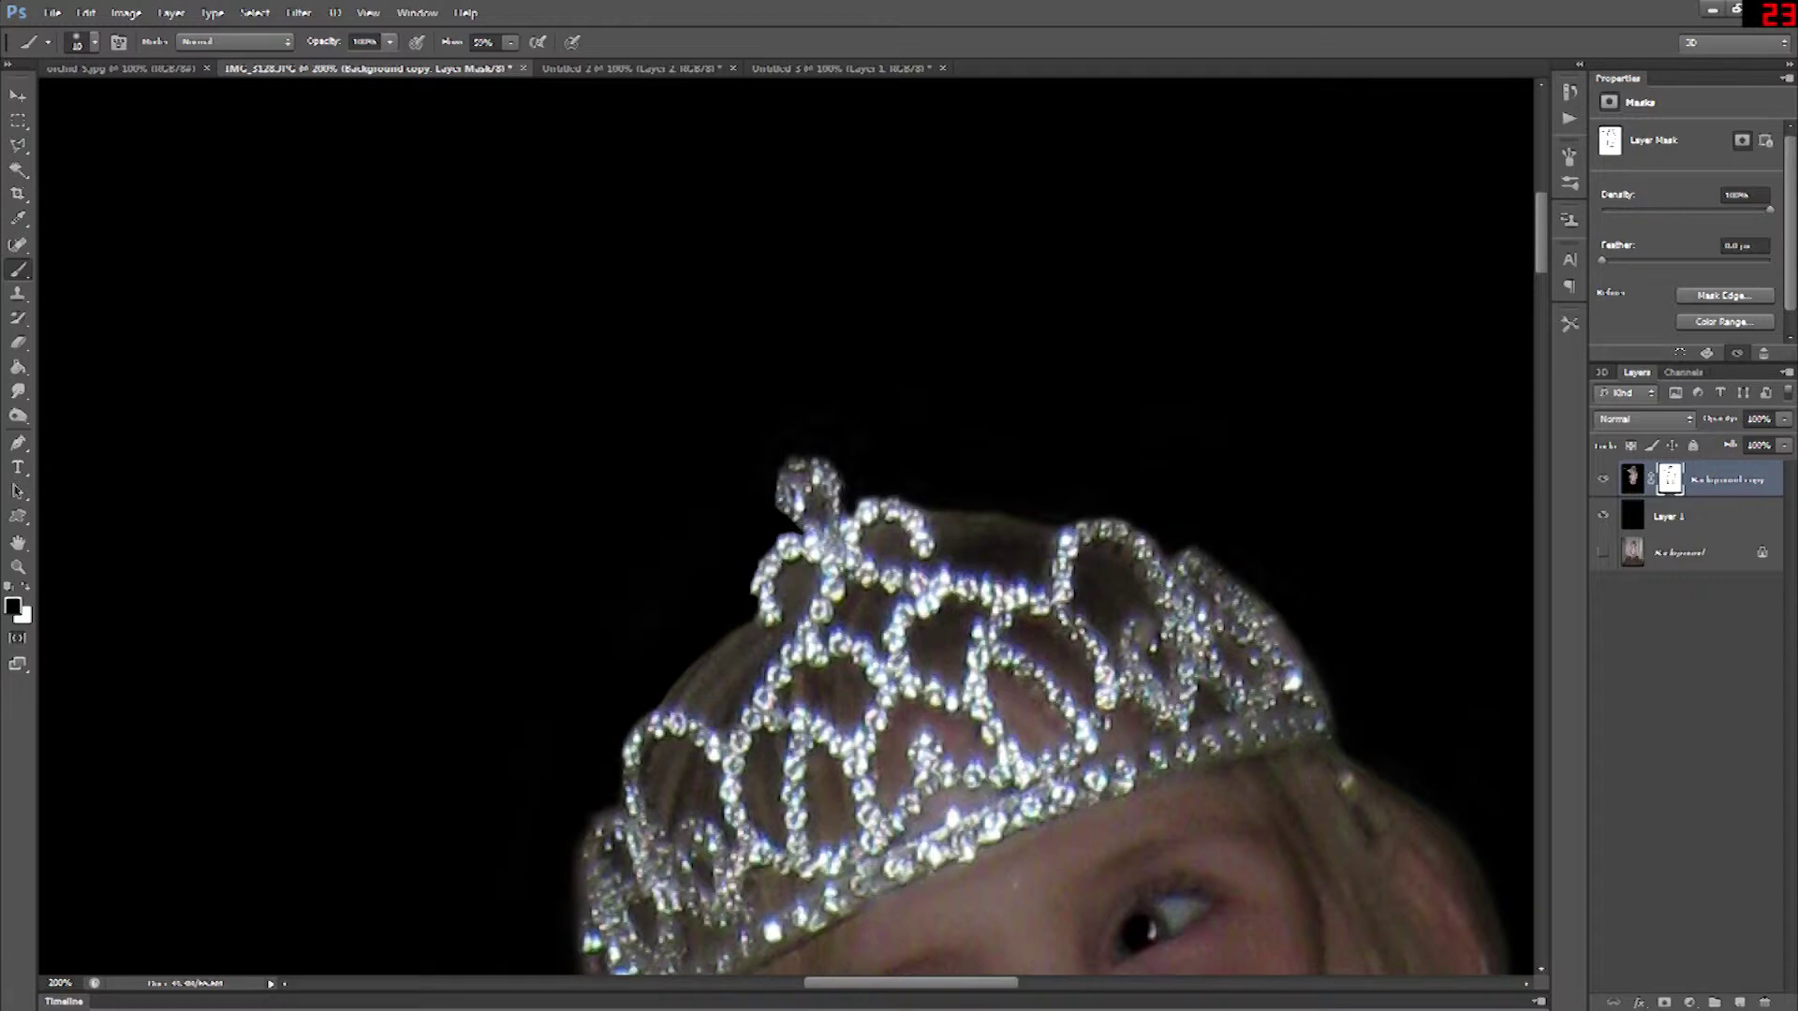
# - Refine the hair edge along the tiara's left side with alternating black and white mask strokes
pyautogui.scroll(-3, 814, 542)
pyautogui.scroll(5, 802, 546)
pyautogui.press('x')
pyautogui.moveTo(789, 643)
pyautogui.mouseDown()
pyautogui.moveTo(712, 700)
pyautogui.moveTo(763, 651)
pyautogui.moveTo(610, 828)
pyautogui.mouseUp()
pyautogui.press('x')
pyautogui.press('[')
pyautogui.moveTo(722, 686); pyautogui.dragTo(781, 626)
pyautogui.scroll(-5, 779, 531)
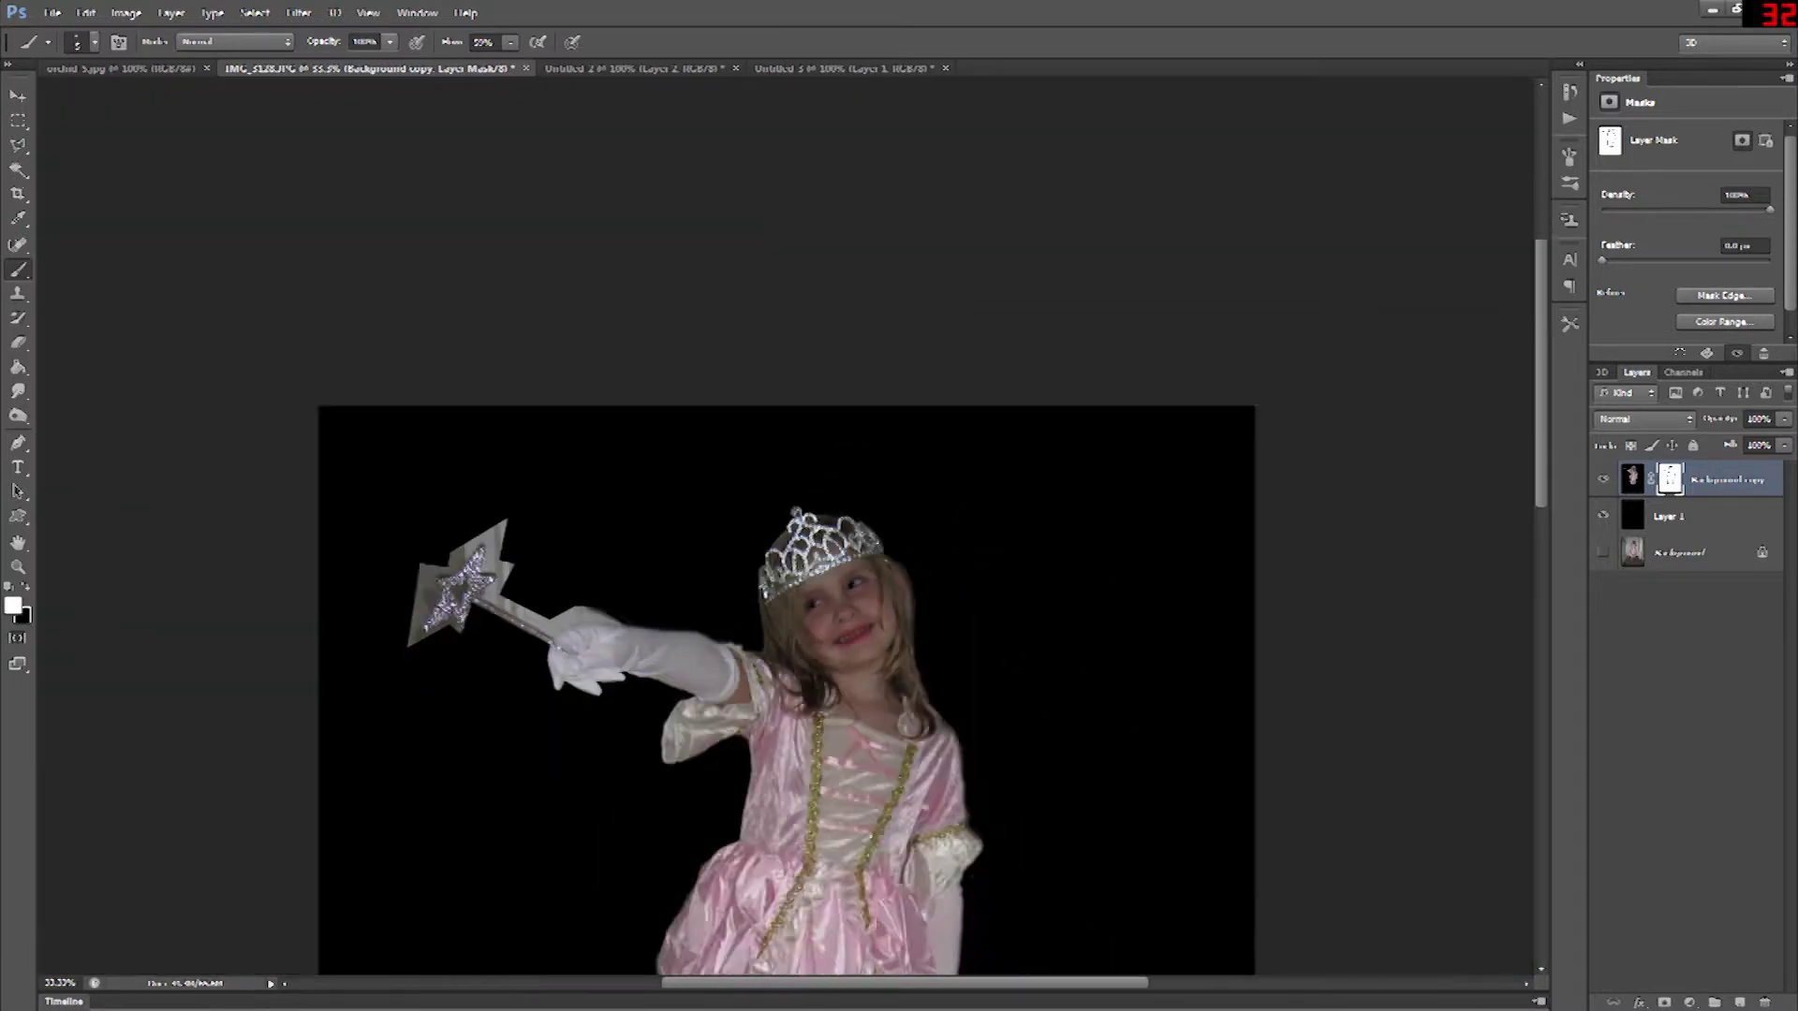
pyautogui.scroll(2, 788, 518)
pyautogui.press(']')
pyautogui.press(']')
pyautogui.press(']')
pyautogui.press(']')
pyautogui.press(']')
pyautogui.press(']')
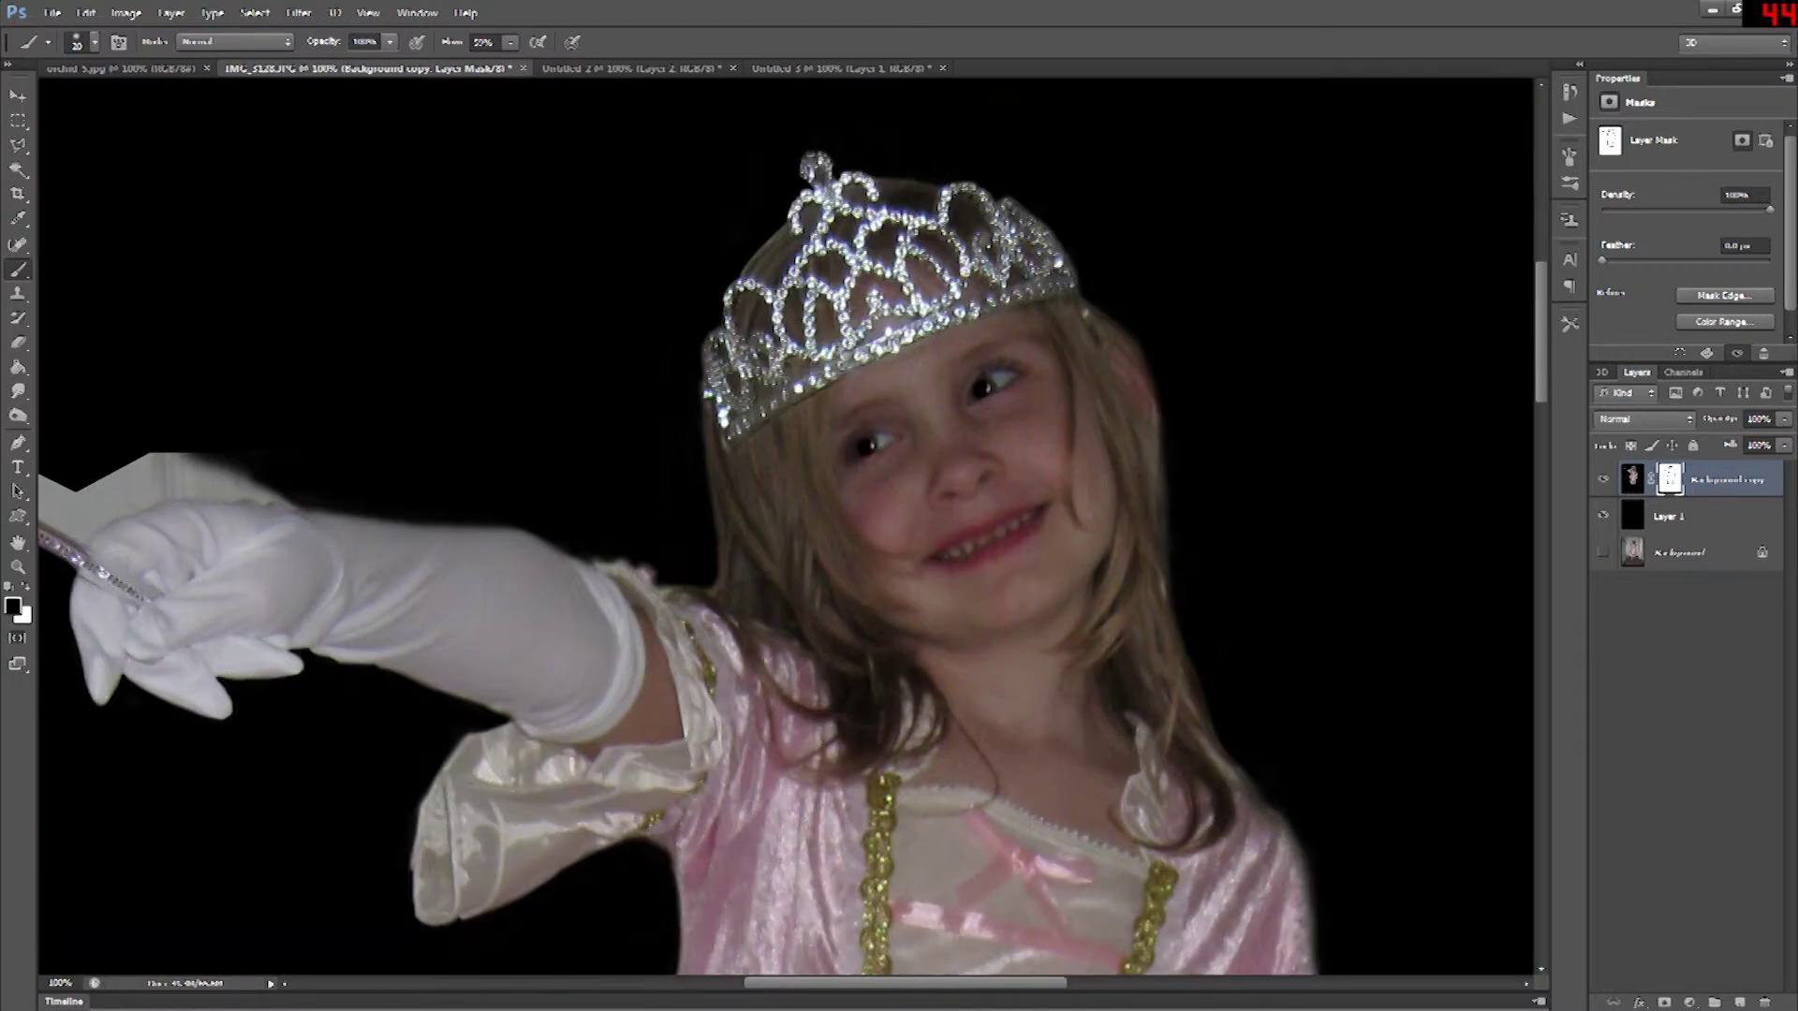
pyautogui.scroll(-1, 792, 546)
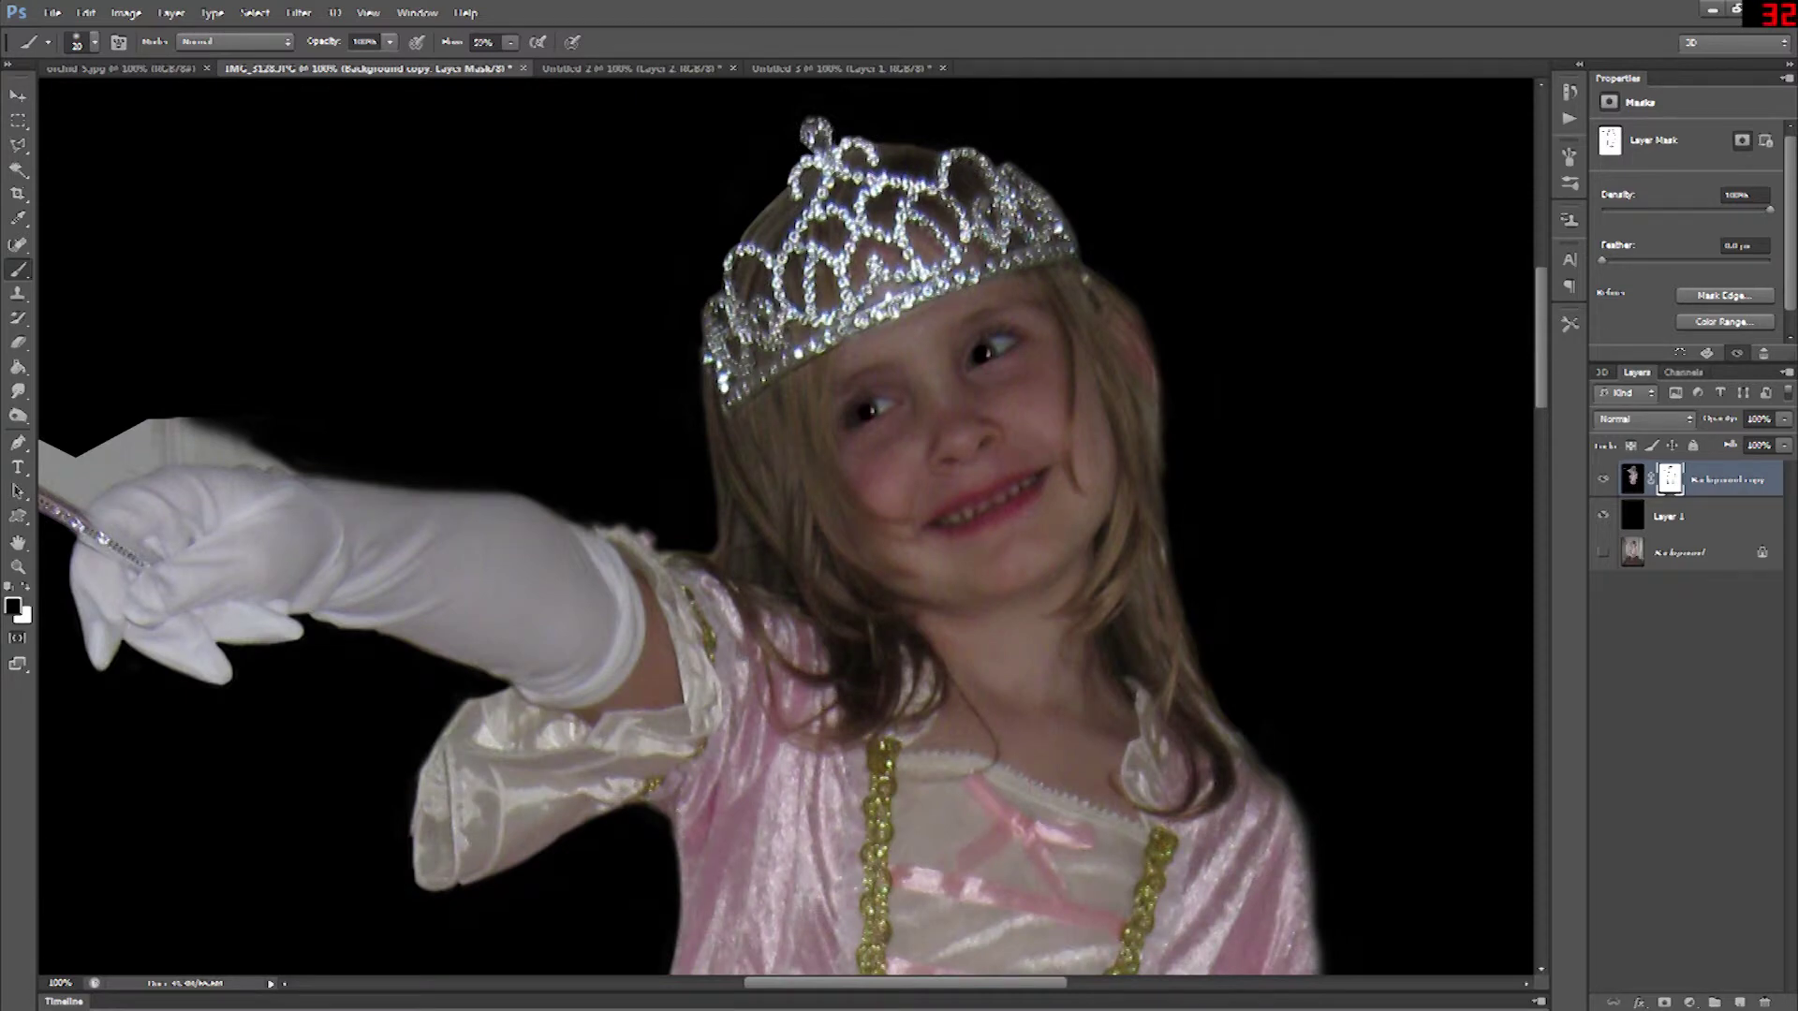
# - Lasso the wall above the wand's shaft up to the glove, paint it black on the mask, and deselect
pyautogui.hotkey('ctrl', '-')
pyautogui.hotkey('ctrl', '-')
pyautogui.hscroll(-5, 786, 527)
pyautogui.hotkey('ctrl', '+')
pyautogui.hotkey('ctrl', '+')
pyautogui.hotkey('ctrl', '+')
pyautogui.press('l')
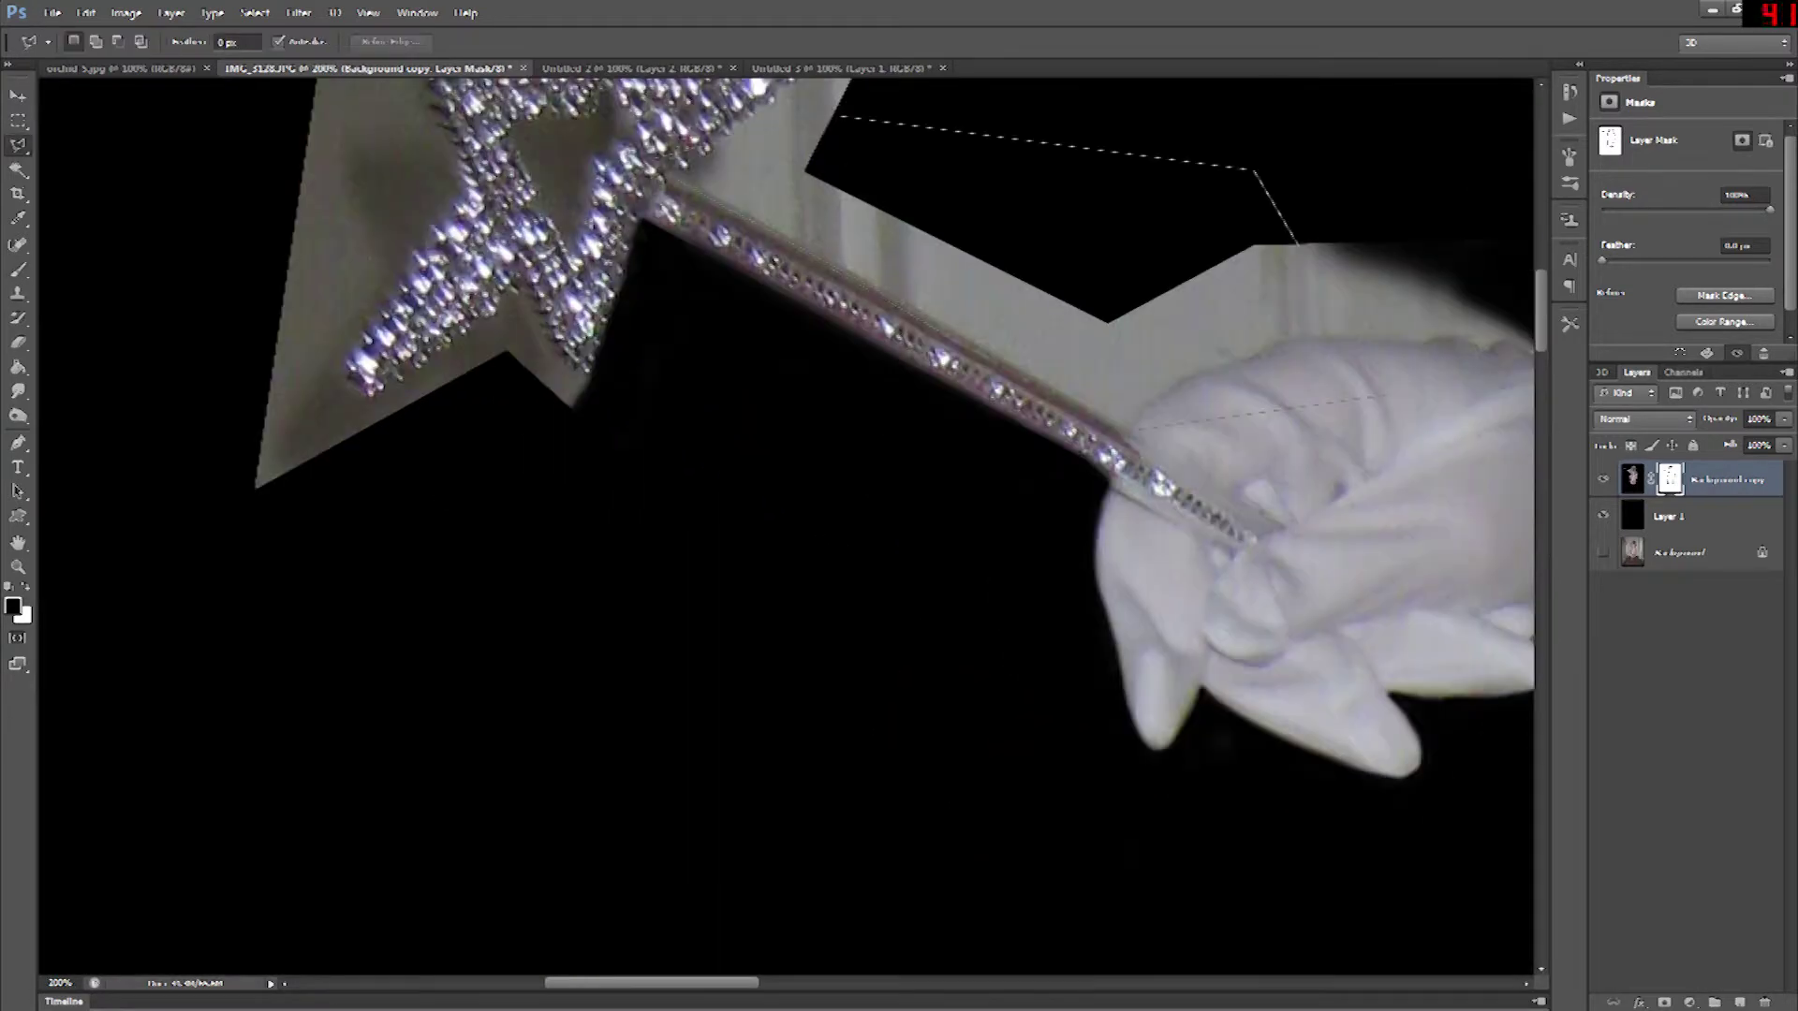
pyautogui.click(659, 169)
pyautogui.click(17, 270)
pyautogui.moveTo(697, 187)
pyautogui.mouseDown()
pyautogui.moveTo(1119, 369)
pyautogui.moveTo(859, 148)
pyautogui.moveTo(1292, 281)
pyautogui.moveTo(1128, 379)
pyautogui.moveTo(951, 322)
pyautogui.moveTo(1131, 407)
pyautogui.mouseUp()
pyautogui.press('m')
pyautogui.click(1006, 298)
# - Trace the upper edge of the gloved hand with a smaller black brush on the mask
pyautogui.press('b')
pyautogui.press(']')
pyautogui.press('[')
pyautogui.press('[')
pyautogui.press('[')
pyautogui.press('x')
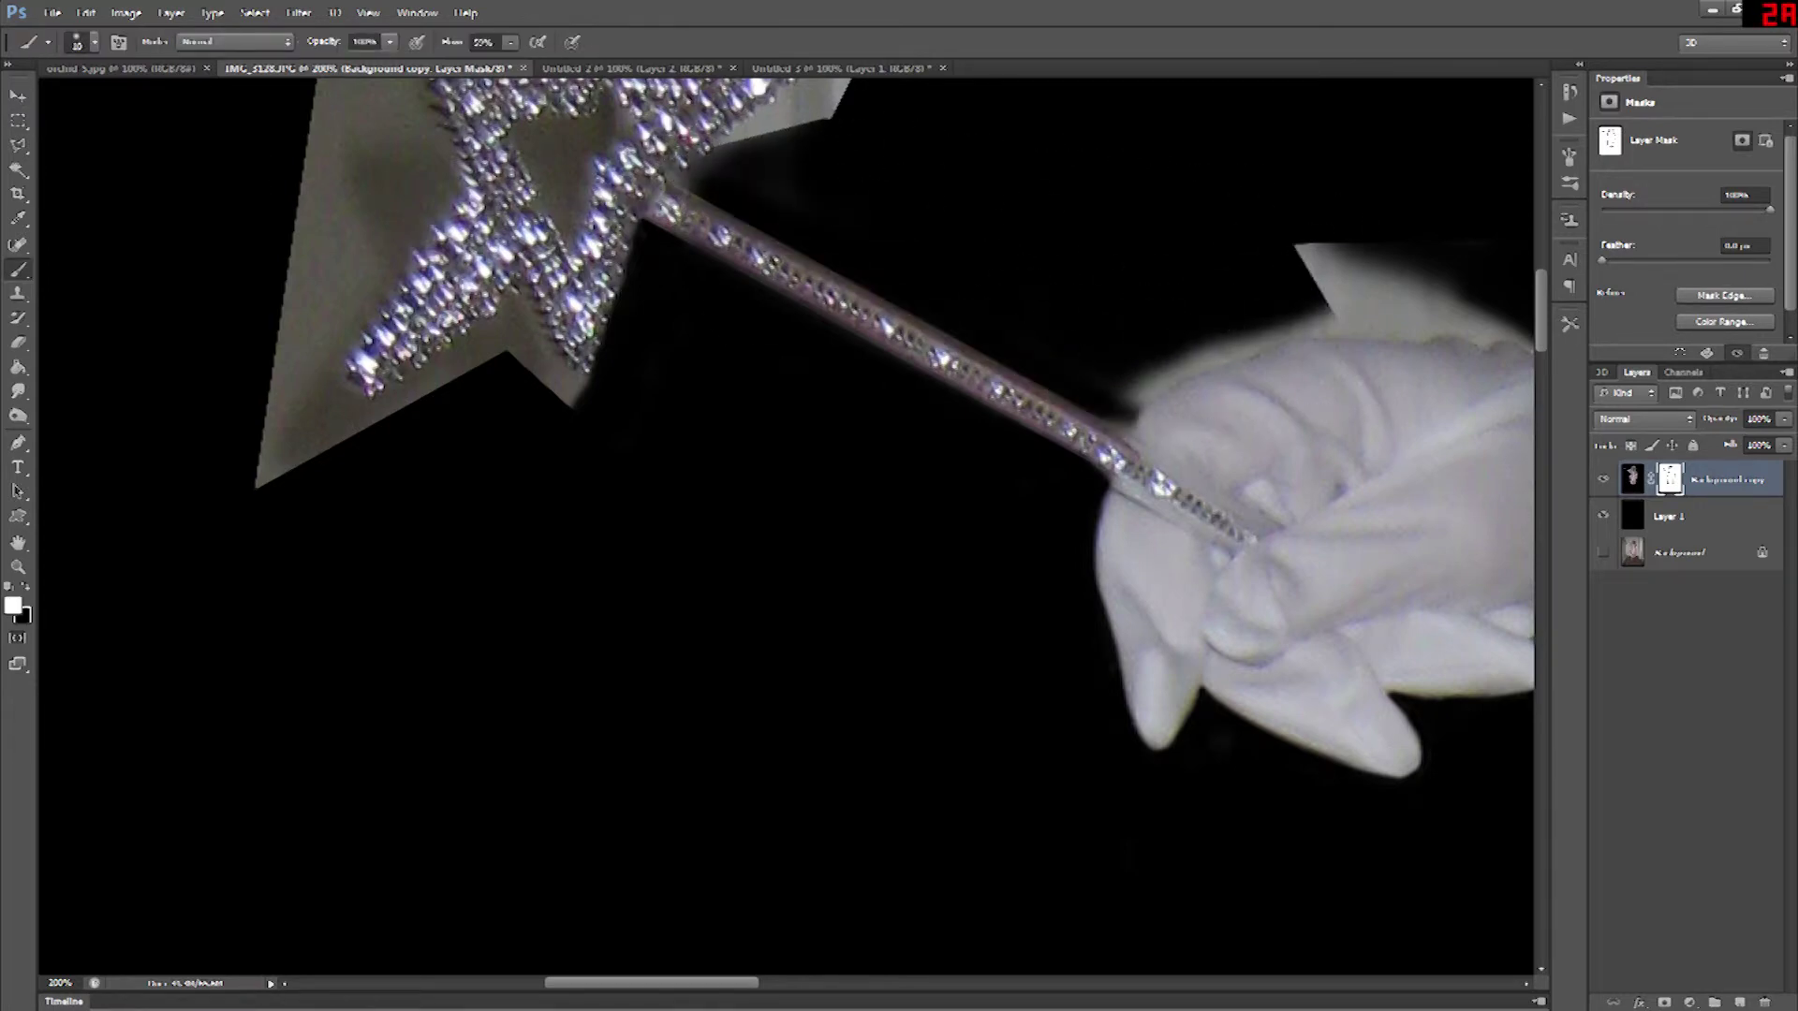
pyautogui.press('x')
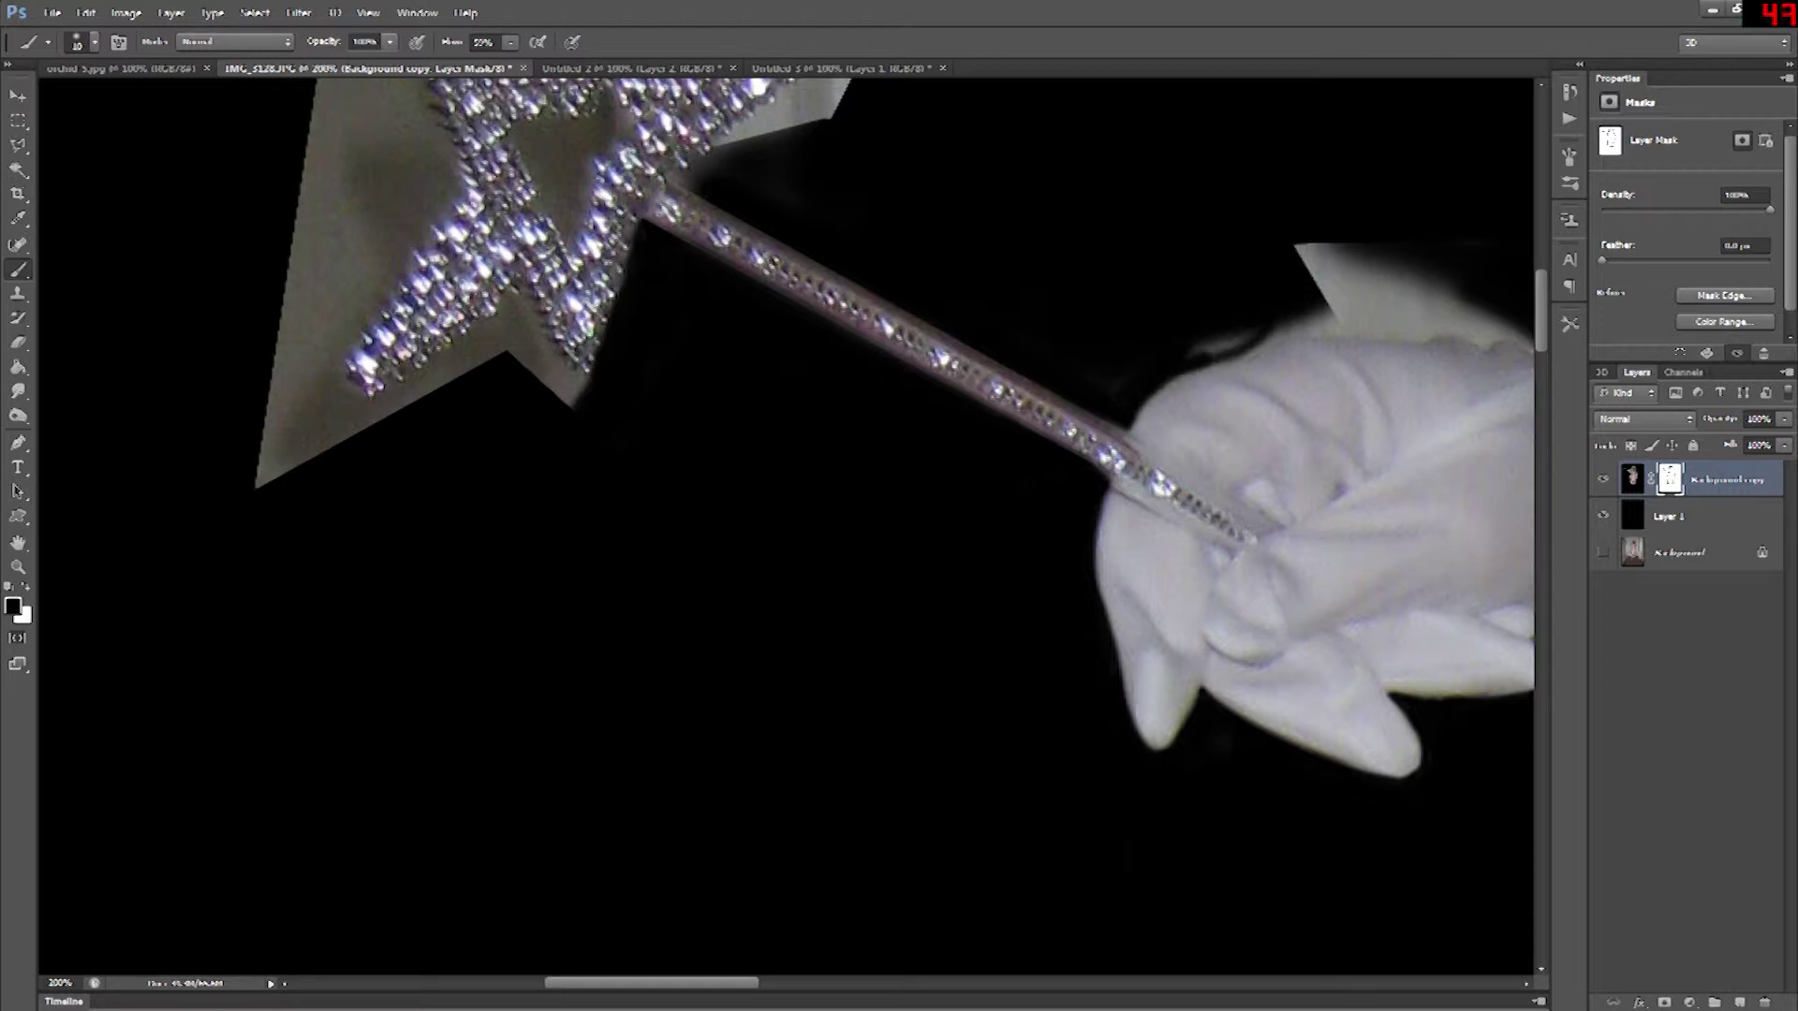
pyautogui.moveTo(1442, 321)
pyautogui.mouseDown()
pyautogui.moveTo(1296, 328)
pyautogui.moveTo(1479, 338)
pyautogui.mouseUp()
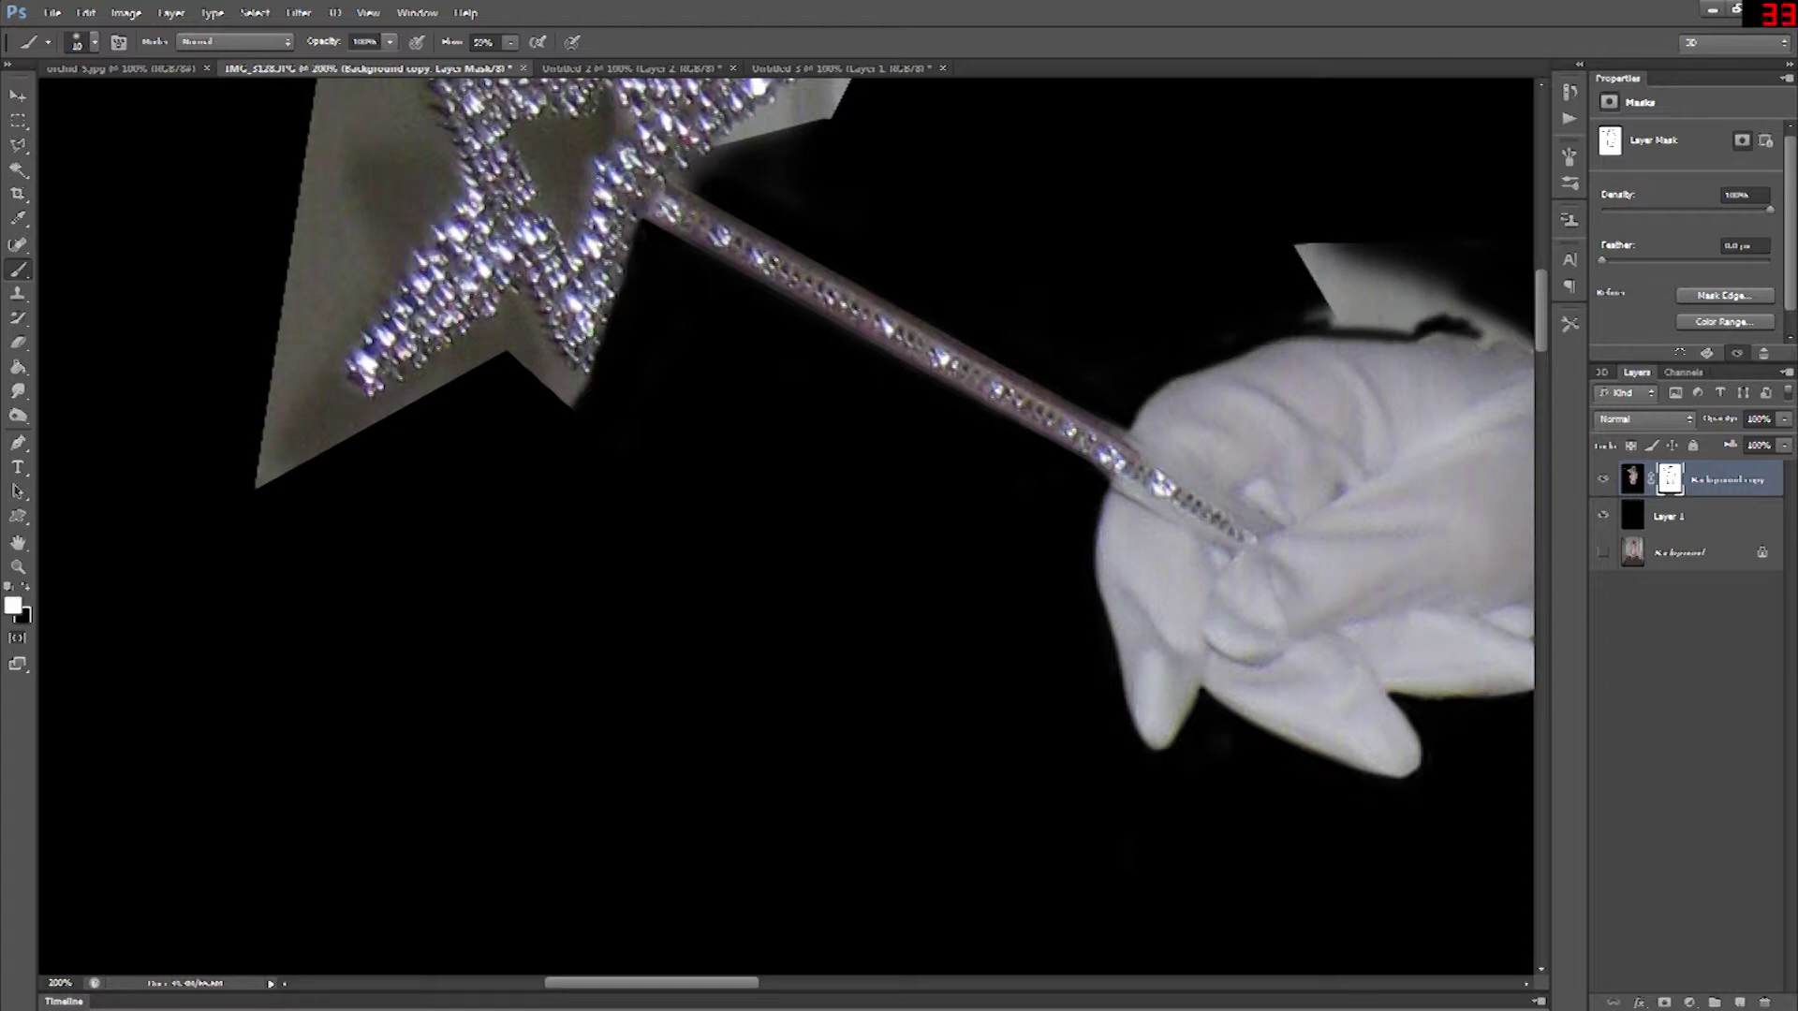
pyautogui.press('x')
pyautogui.moveTo(1311, 312); pyautogui.dragTo(1491, 338)
# - Paint away the leftover wall above the gloved hand and wrist with a larger brush
pyautogui.press(']')
pyautogui.press(']')
pyautogui.moveTo(1304, 267); pyautogui.dragTo(1384, 254)
pyautogui.press('x')
pyautogui.moveTo(1311, 251); pyautogui.dragTo(1496, 322)
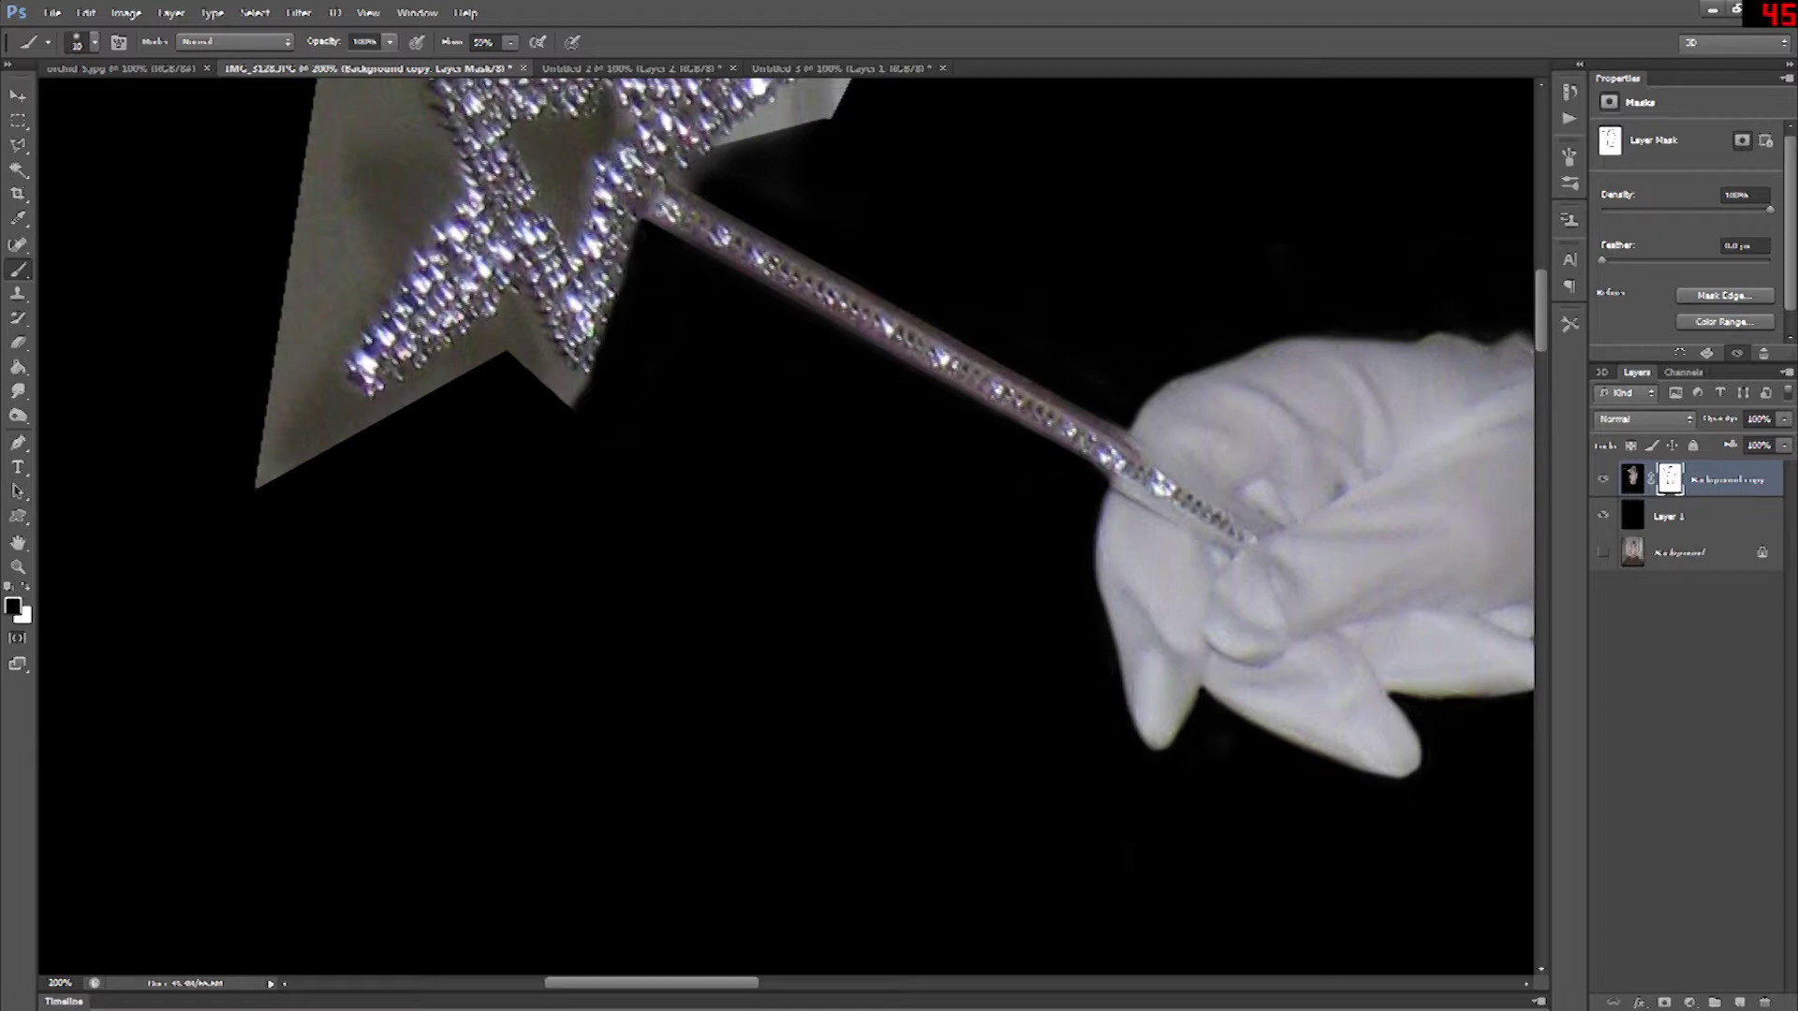
# - Mask out the wall around the star's right point, following its edge closely in black
pyautogui.scroll(-3, 788, 523)
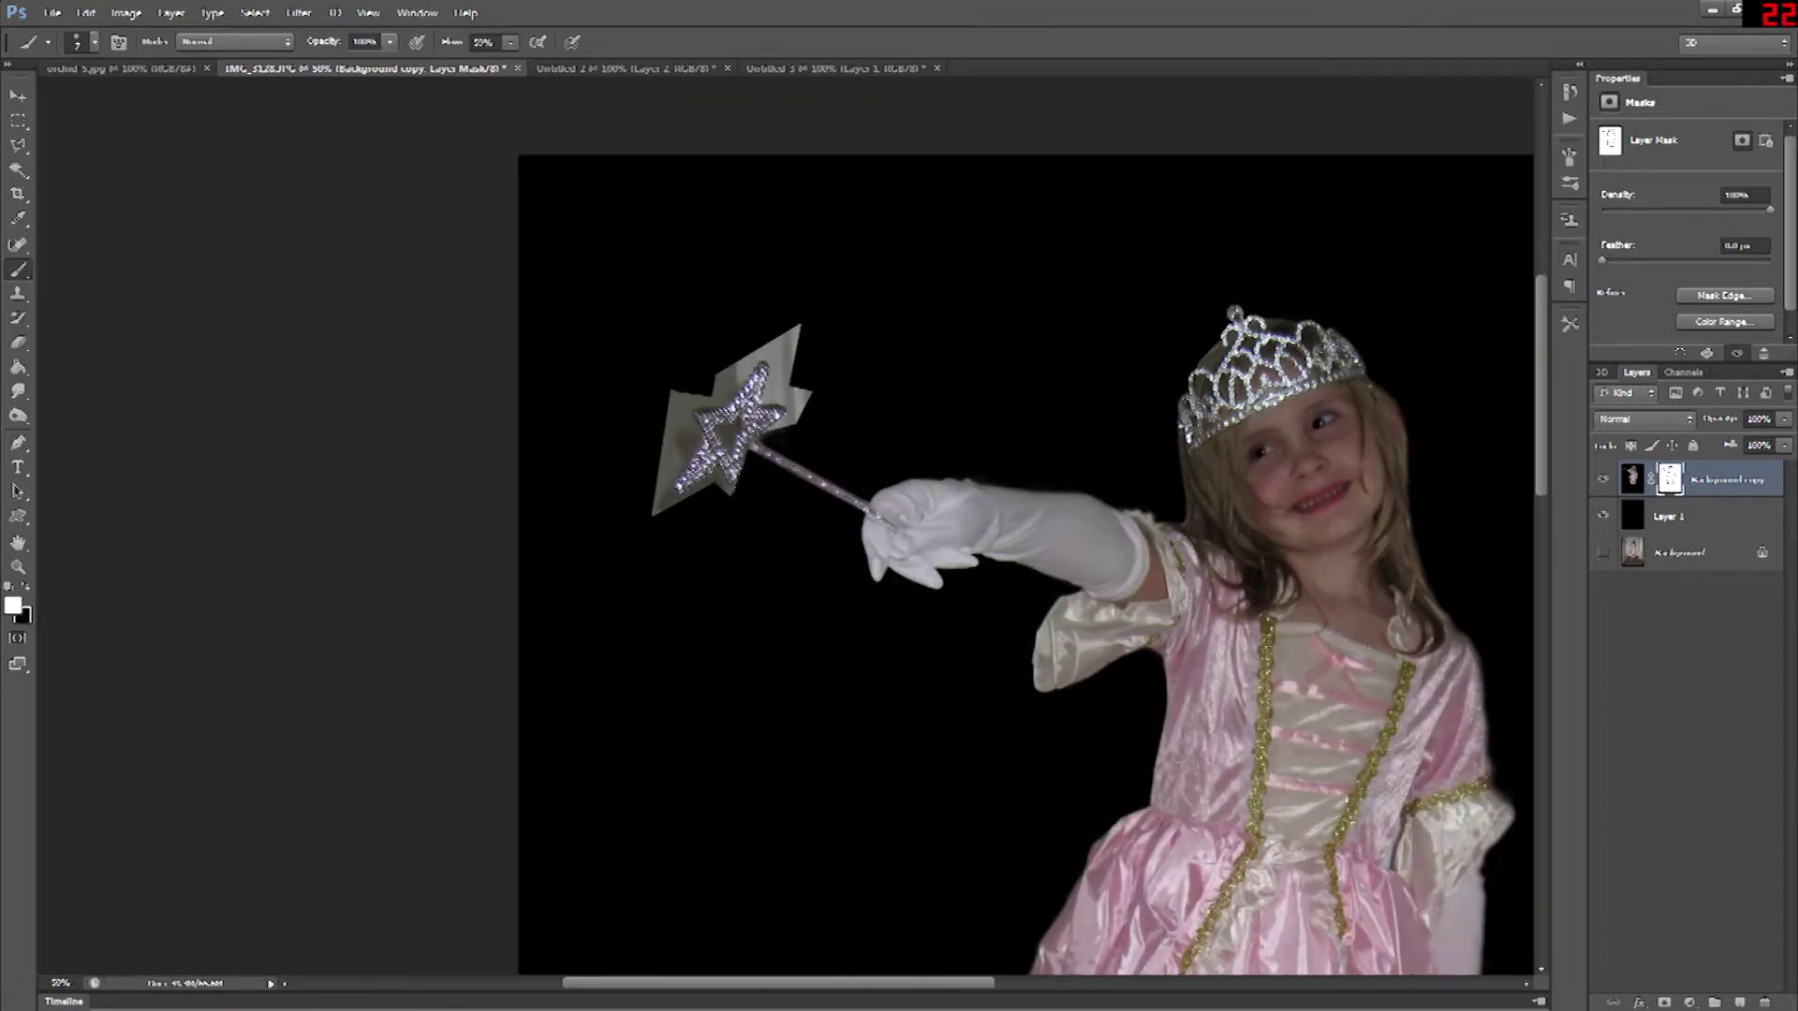
pyautogui.scroll(3, 788, 375)
pyautogui.moveTo(857, 431); pyautogui.dragTo(824, 552)
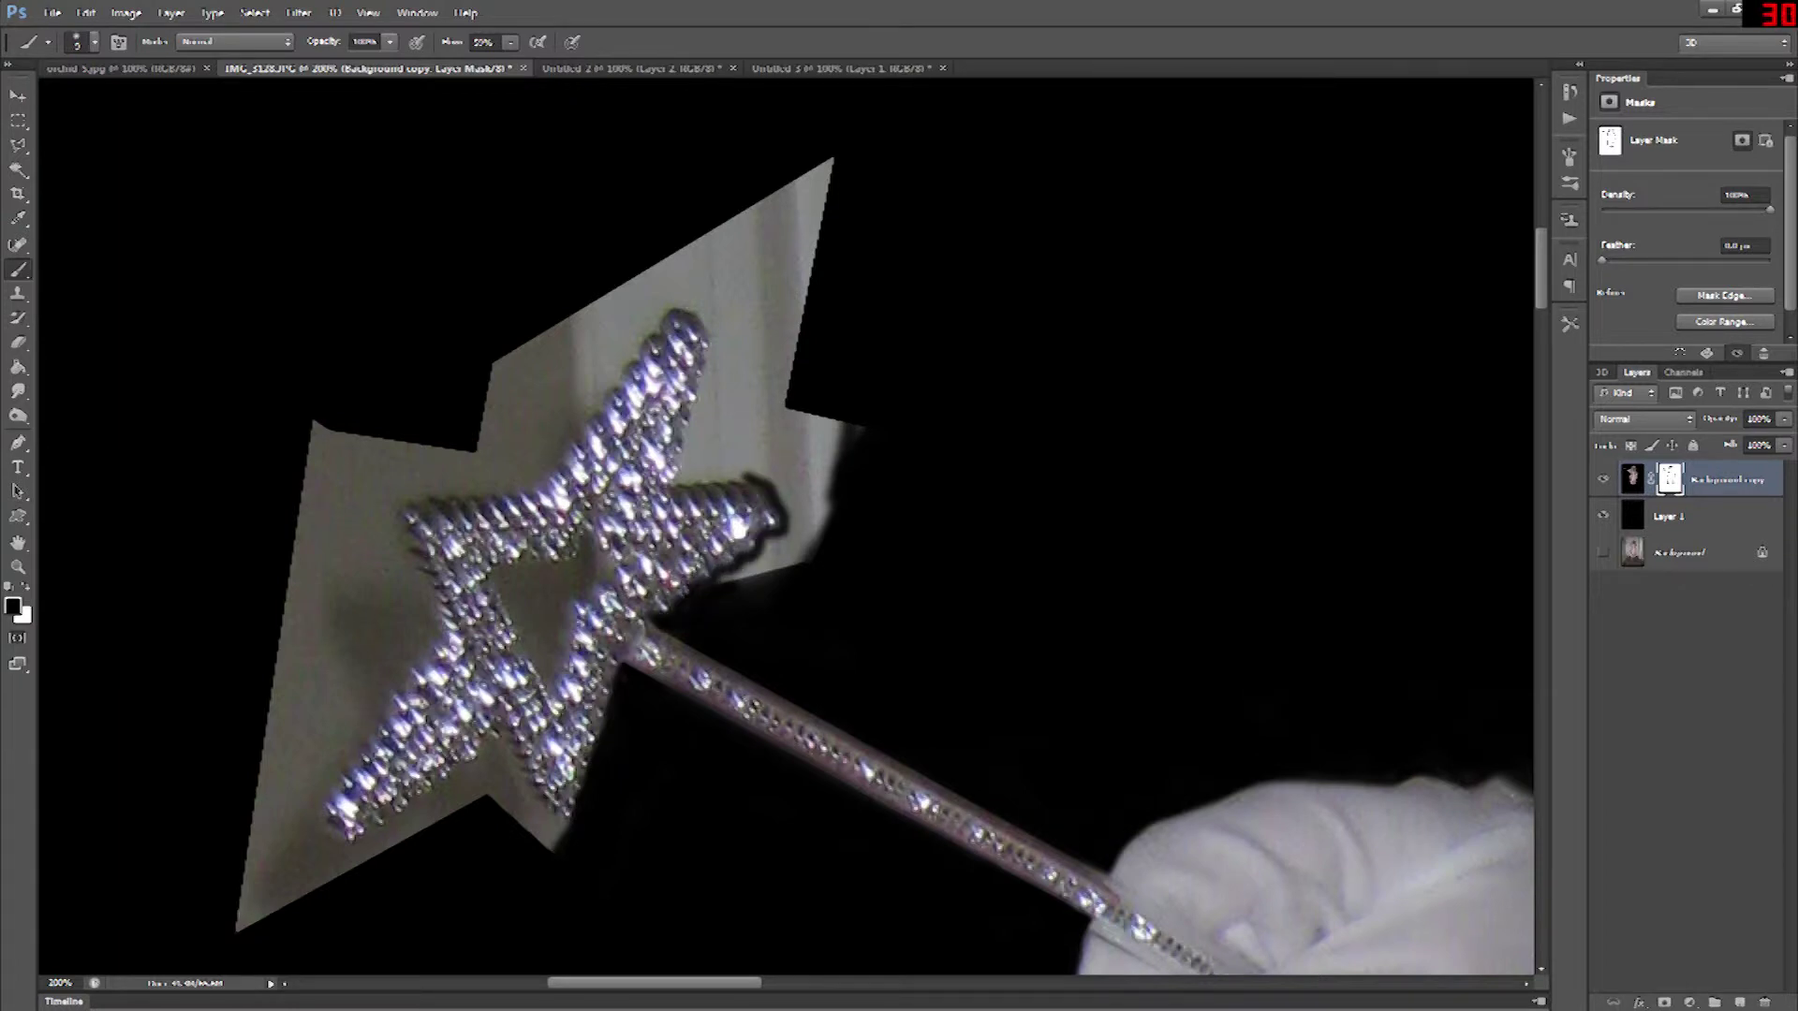
pyautogui.moveTo(734, 480)
pyautogui.mouseDown()
pyautogui.moveTo(759, 438)
pyautogui.moveTo(678, 470)
pyautogui.moveTo(743, 412)
pyautogui.moveTo(796, 420)
pyautogui.moveTo(792, 541)
pyautogui.moveTo(724, 577)
pyautogui.moveTo(796, 560)
pyautogui.moveTo(811, 483)
pyautogui.mouseUp()
pyautogui.press(']')
pyautogui.press(']')
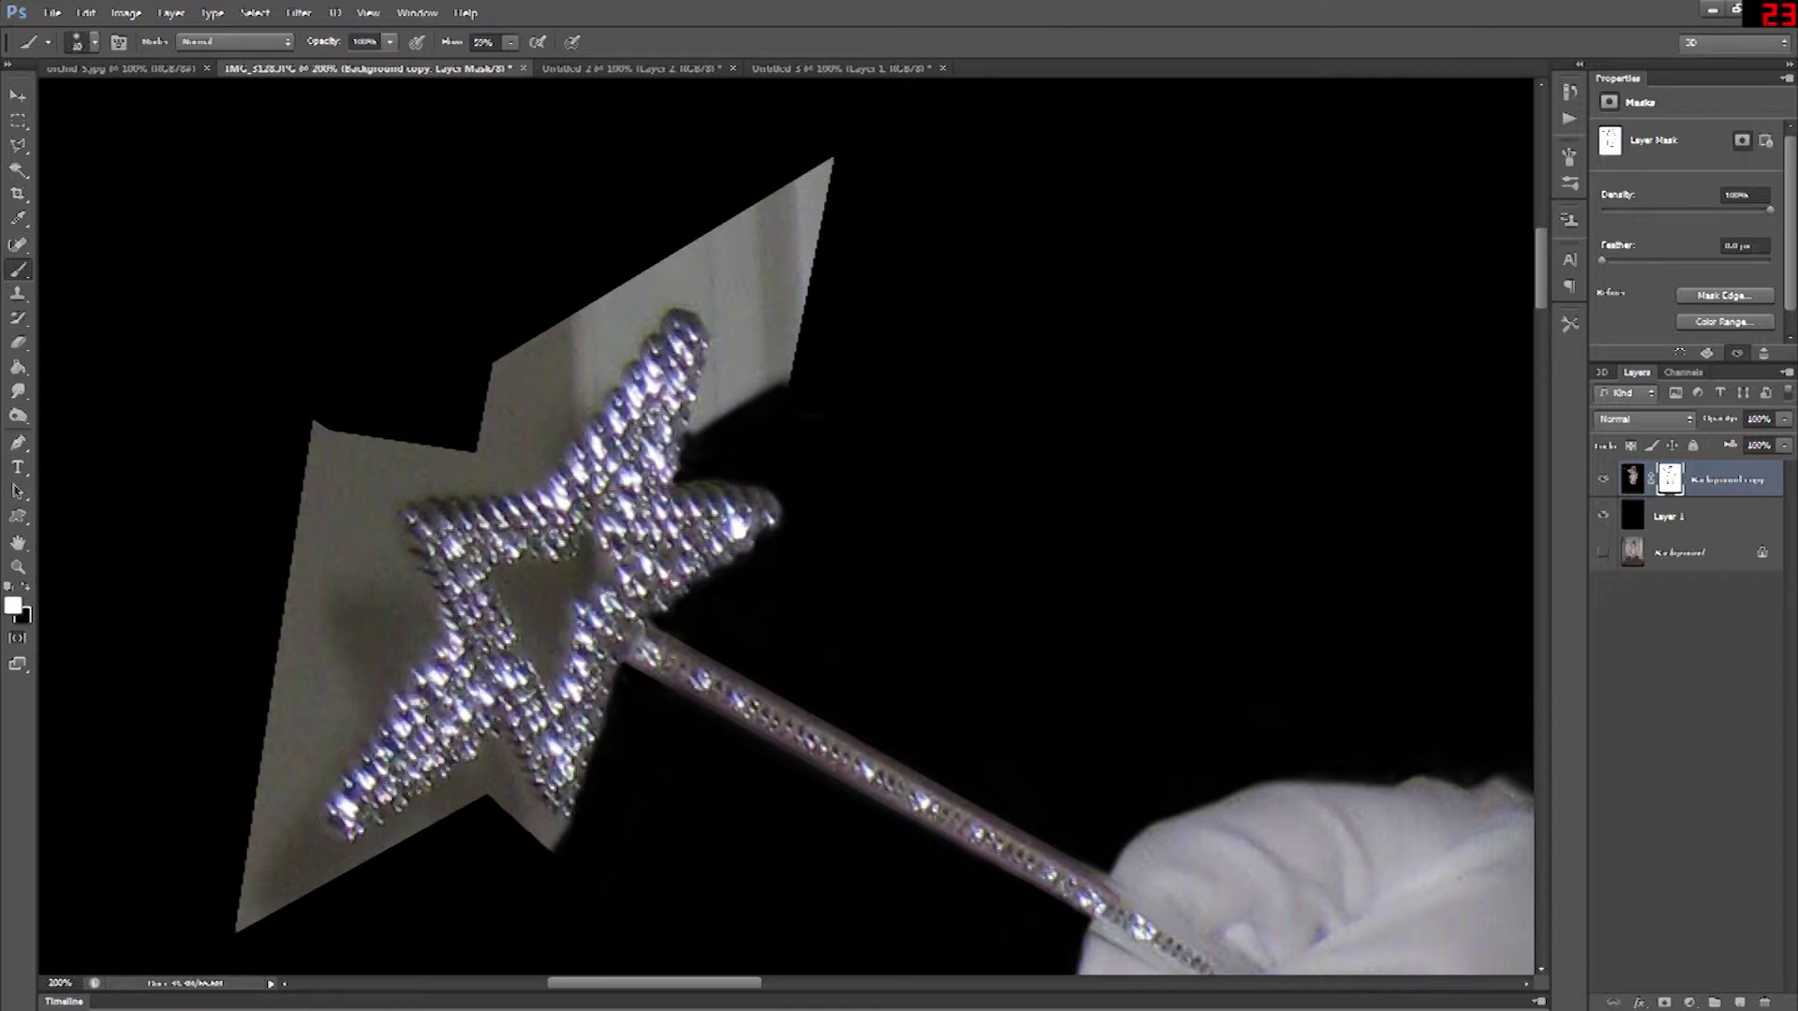
# - Clear the wall around the star's upper, left and lower points with a progressively larger black brush
pyautogui.moveTo(716, 323)
pyautogui.mouseDown()
pyautogui.moveTo(743, 368)
pyautogui.moveTo(723, 412)
pyautogui.moveTo(737, 370)
pyautogui.moveTo(759, 354)
pyautogui.moveTo(768, 370)
pyautogui.moveTo(782, 234)
pyautogui.moveTo(750, 309)
pyautogui.moveTo(721, 281)
pyautogui.moveTo(609, 299)
pyautogui.moveTo(524, 451)
pyautogui.mouseUp()
pyautogui.press(']')
pyautogui.press(']')
pyautogui.press(']')
pyautogui.press(']')
pyautogui.moveTo(524, 383)
pyautogui.mouseDown()
pyautogui.moveTo(328, 440)
pyautogui.moveTo(361, 561)
pyautogui.moveTo(323, 716)
pyautogui.moveTo(299, 552)
pyautogui.moveTo(253, 927)
pyautogui.mouseUp()
pyautogui.moveTo(365, 693)
pyautogui.mouseDown()
pyautogui.moveTo(281, 898)
pyautogui.moveTo(487, 796)
pyautogui.moveTo(553, 824)
pyautogui.mouseUp()
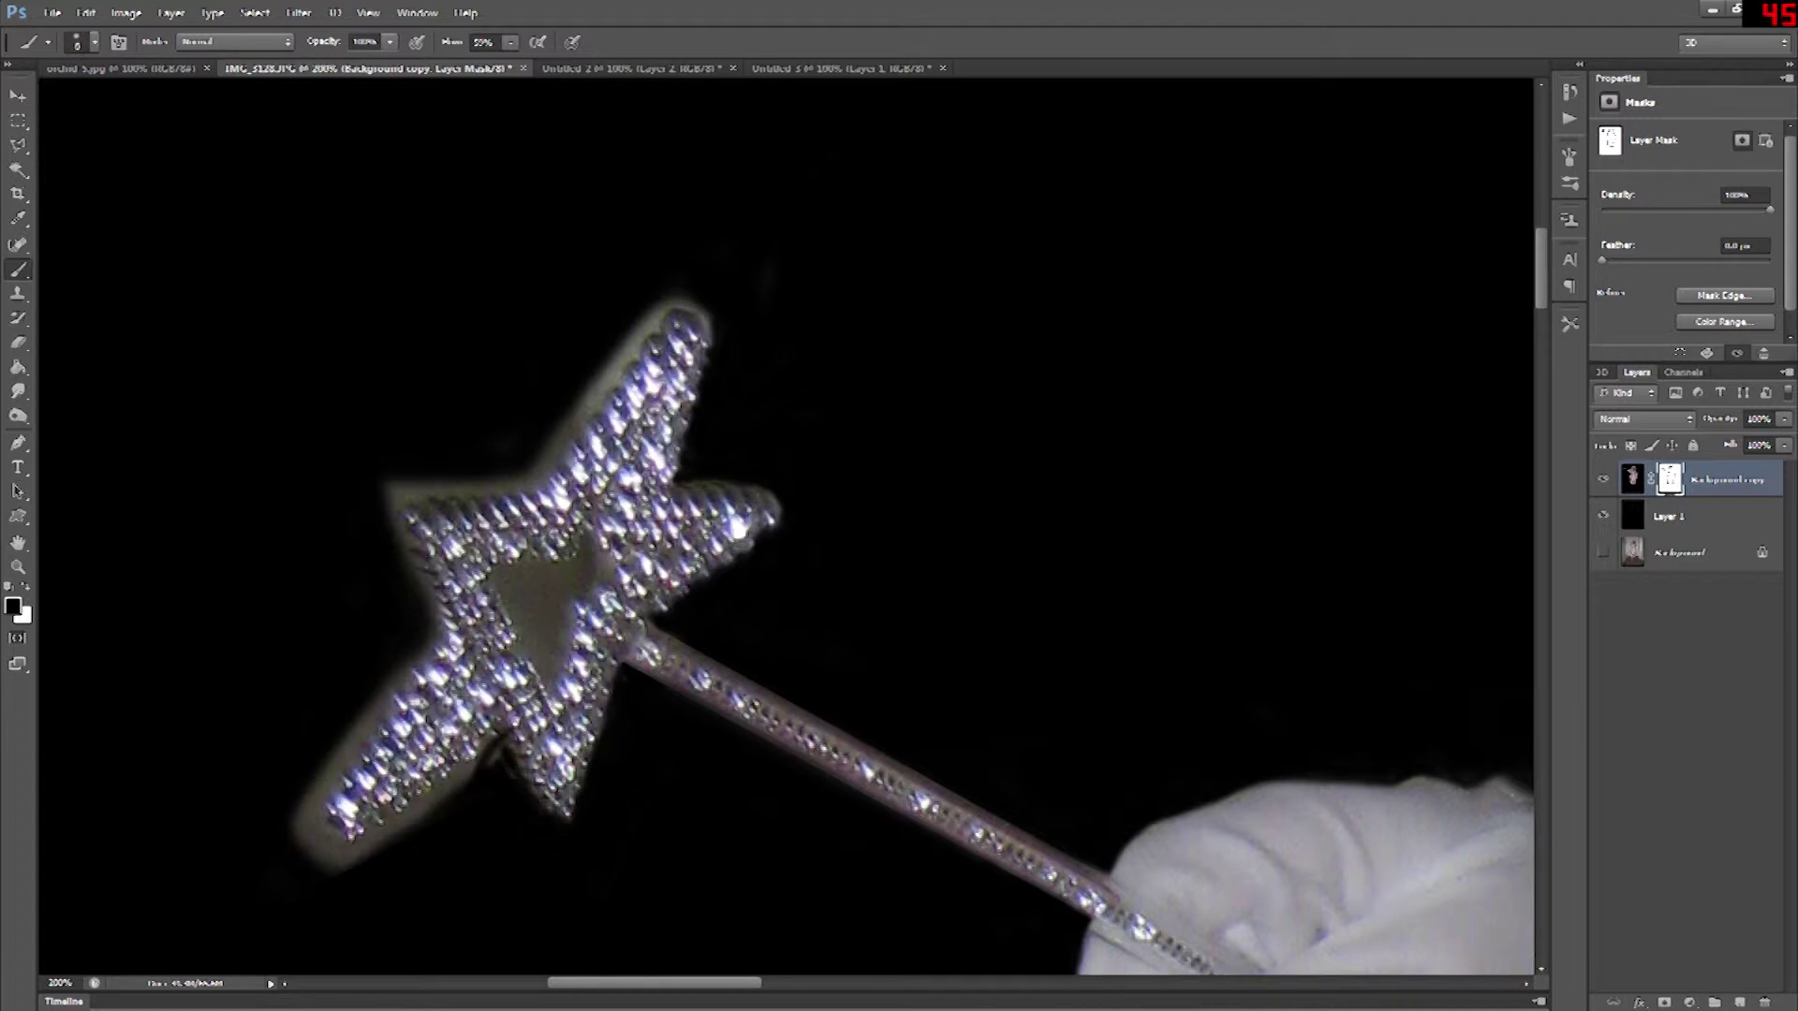
# - Remove the grey fringe along the edges of the star's lower-left, left and upper points with black strokes
pyautogui.moveTo(392, 828)
pyautogui.mouseDown()
pyautogui.moveTo(315, 859)
pyautogui.moveTo(469, 783)
pyautogui.mouseUp()
pyautogui.press(']')
pyautogui.press(']')
pyautogui.press(']')
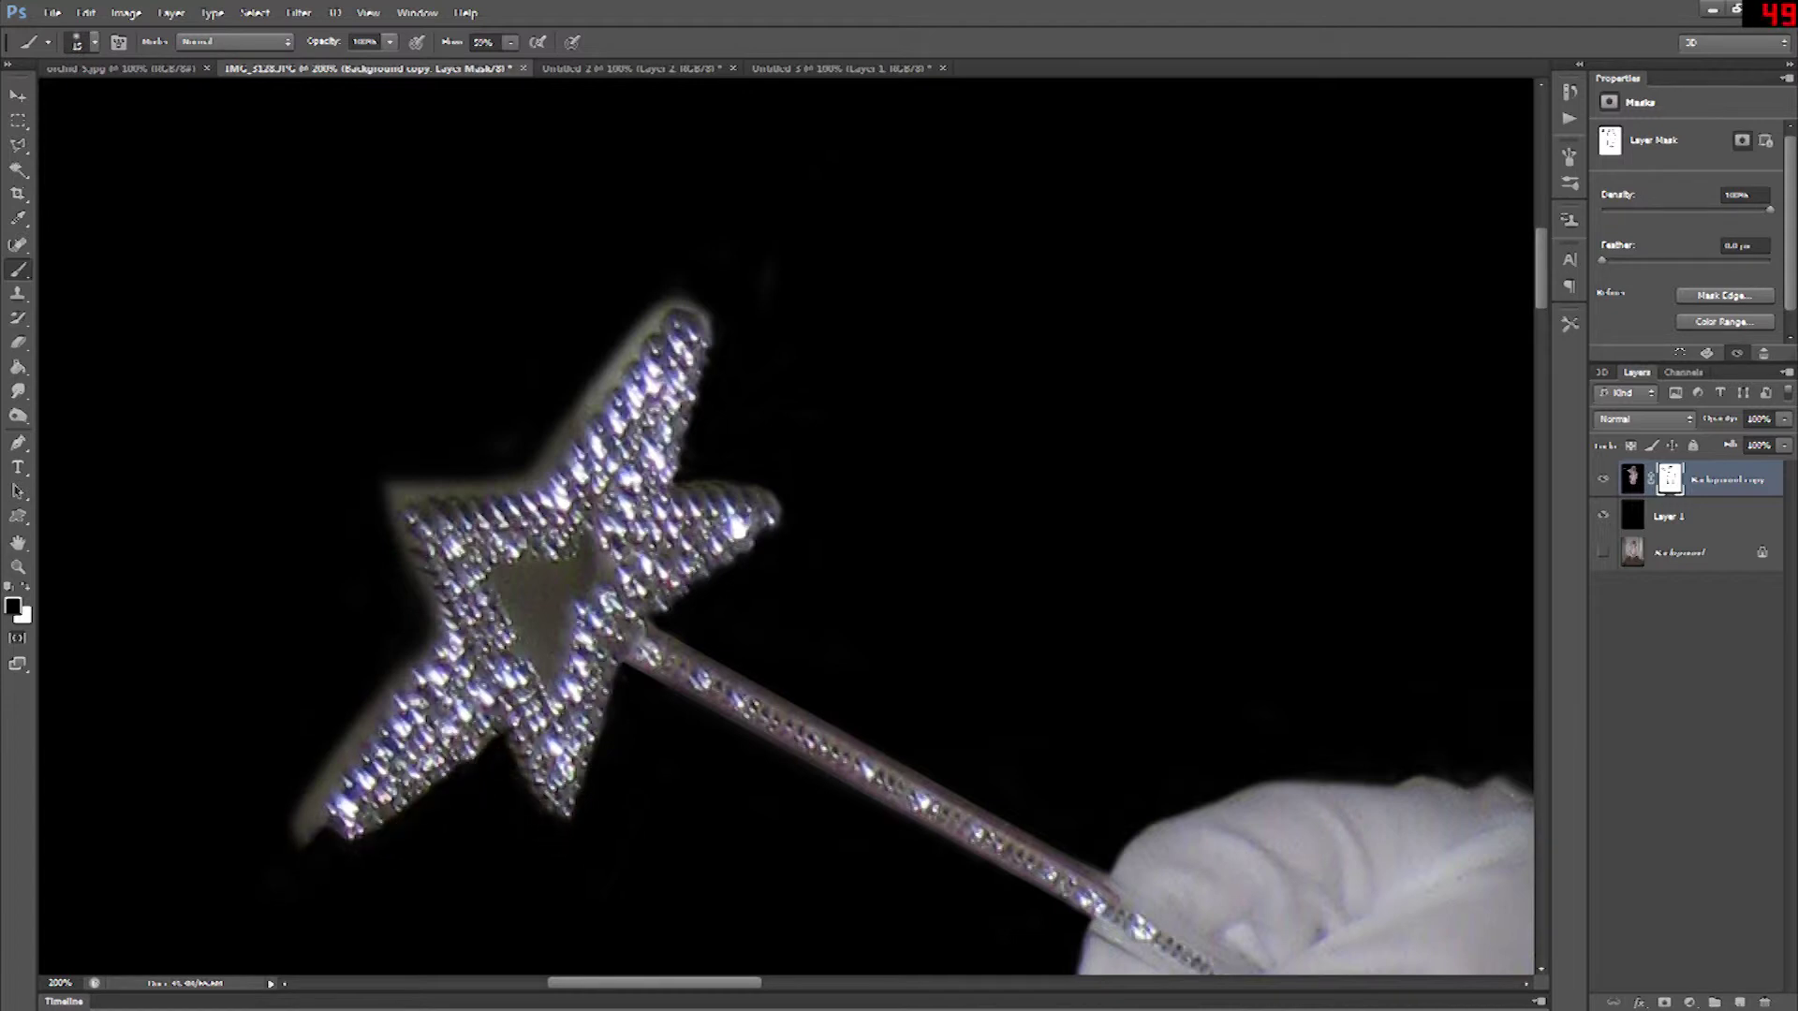
pyautogui.press(']')
pyautogui.moveTo(323, 807)
pyautogui.mouseDown()
pyautogui.moveTo(300, 836)
pyautogui.moveTo(386, 676)
pyautogui.mouseUp()
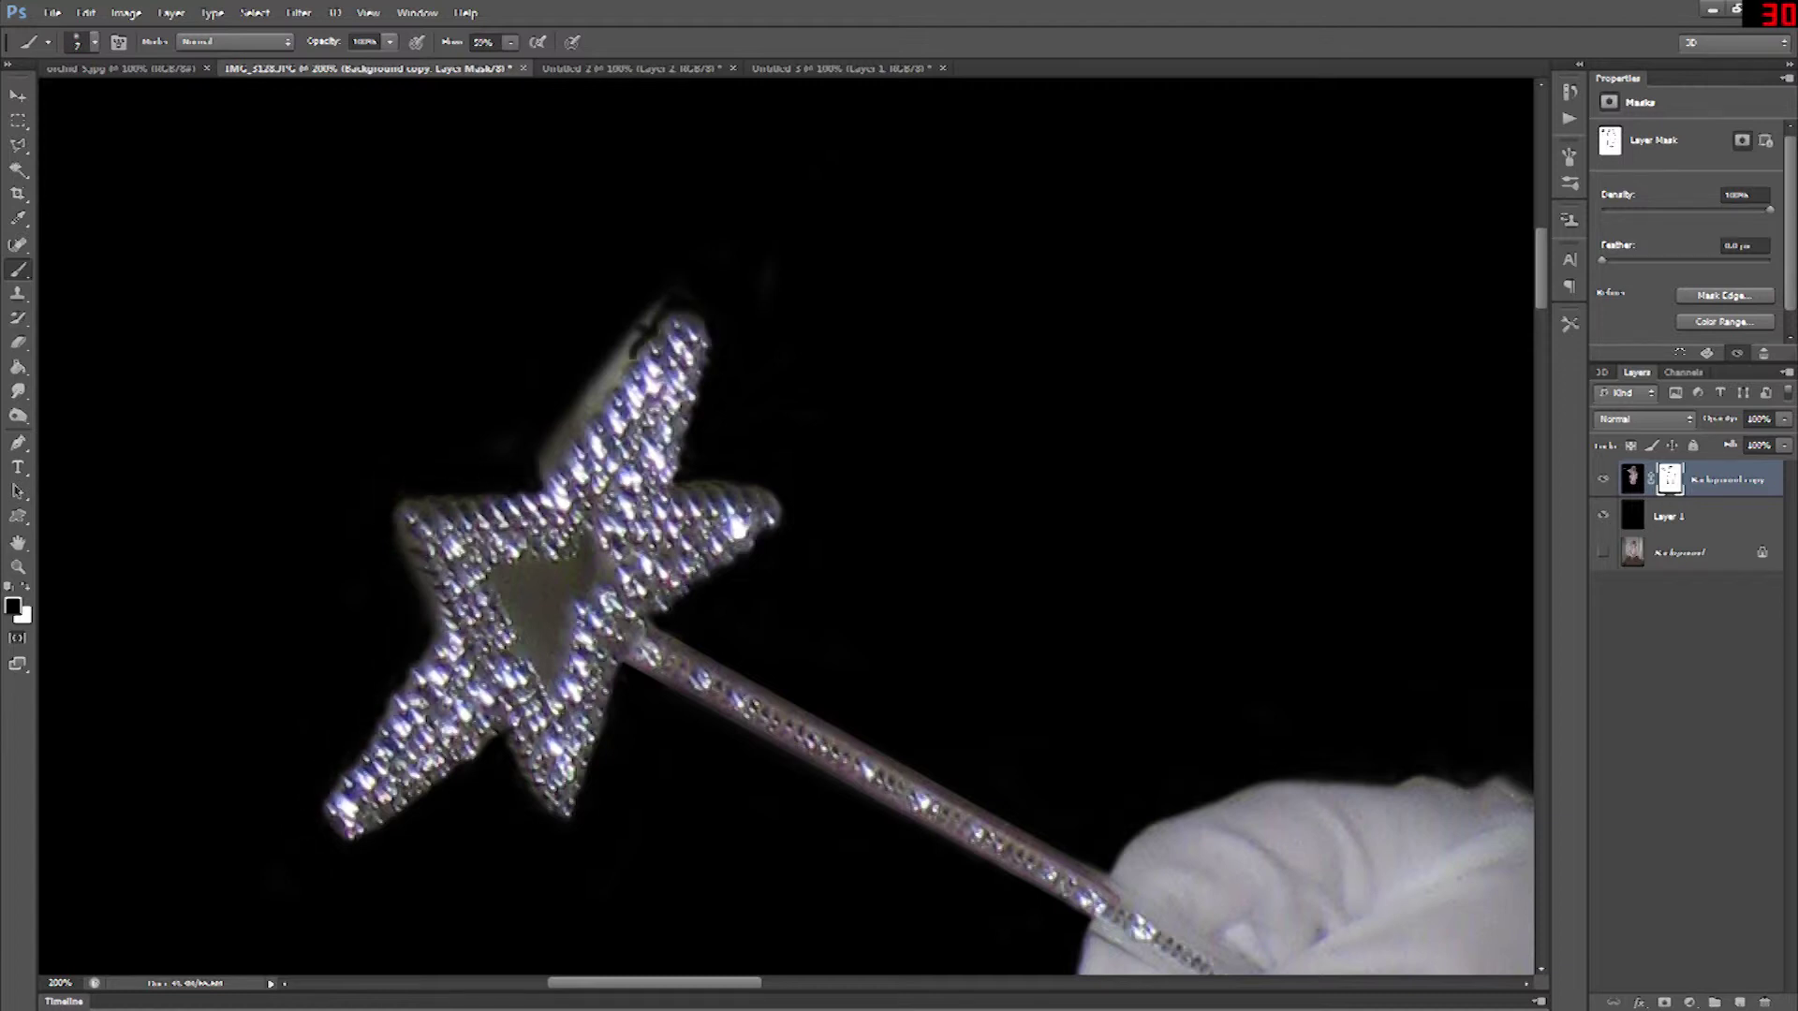
pyautogui.moveTo(573, 432); pyautogui.dragTo(655, 309)
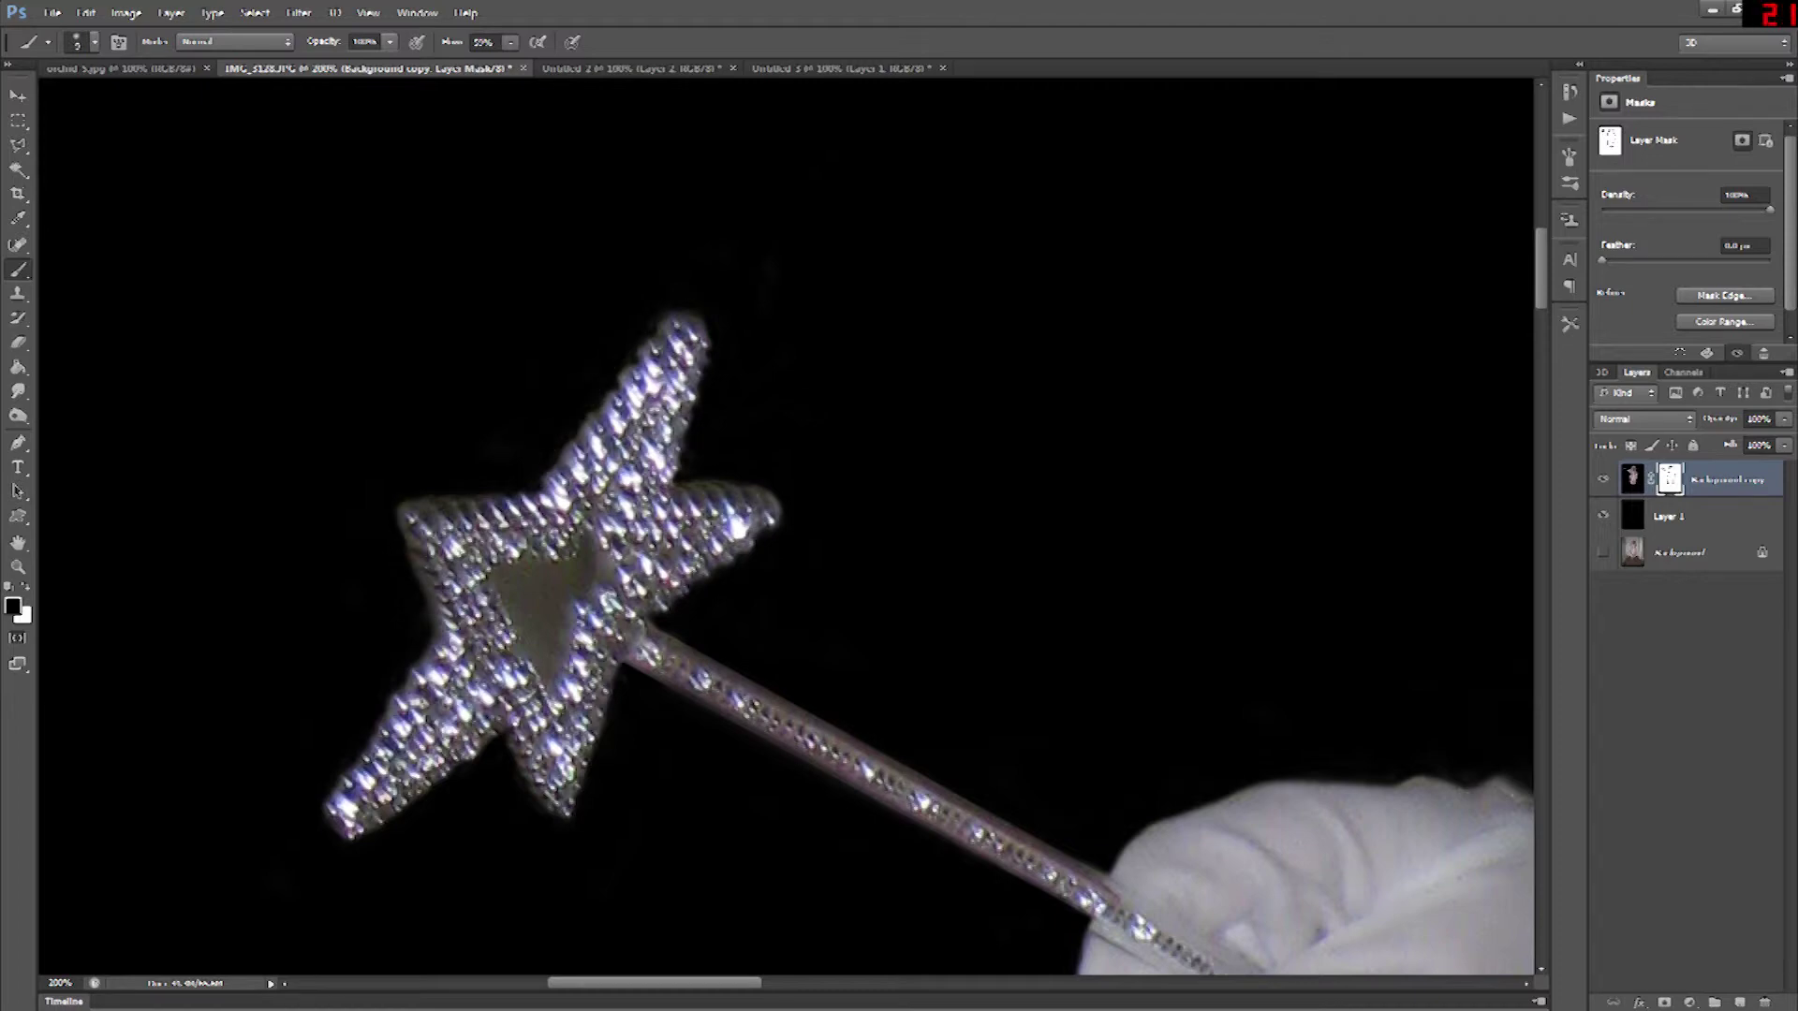
# - Outline the inner edge of the star's central opening with a very small black brush on the mask
pyautogui.hotkey('ctrl', '-')
pyautogui.hotkey('ctrl', '+')
pyautogui.hotkey('ctrl', '+')
pyautogui.hotkey('ctrl', '+')
pyautogui.hotkey('ctrl', '[')
pyautogui.hotkey('ctrl', 'z')
pyautogui.press('[')
pyautogui.press('[')
pyautogui.press('[')
pyautogui.press('[')
pyautogui.press('[')
pyautogui.moveTo(344, 529)
pyautogui.mouseDown()
pyautogui.moveTo(269, 569)
pyautogui.moveTo(213, 694)
pyautogui.moveTo(281, 829)
pyautogui.moveTo(309, 669)
pyautogui.moveTo(380, 609)
pyautogui.moveTo(347, 529)
pyautogui.moveTo(398, 592)
pyautogui.moveTo(309, 609)
pyautogui.mouseUp()
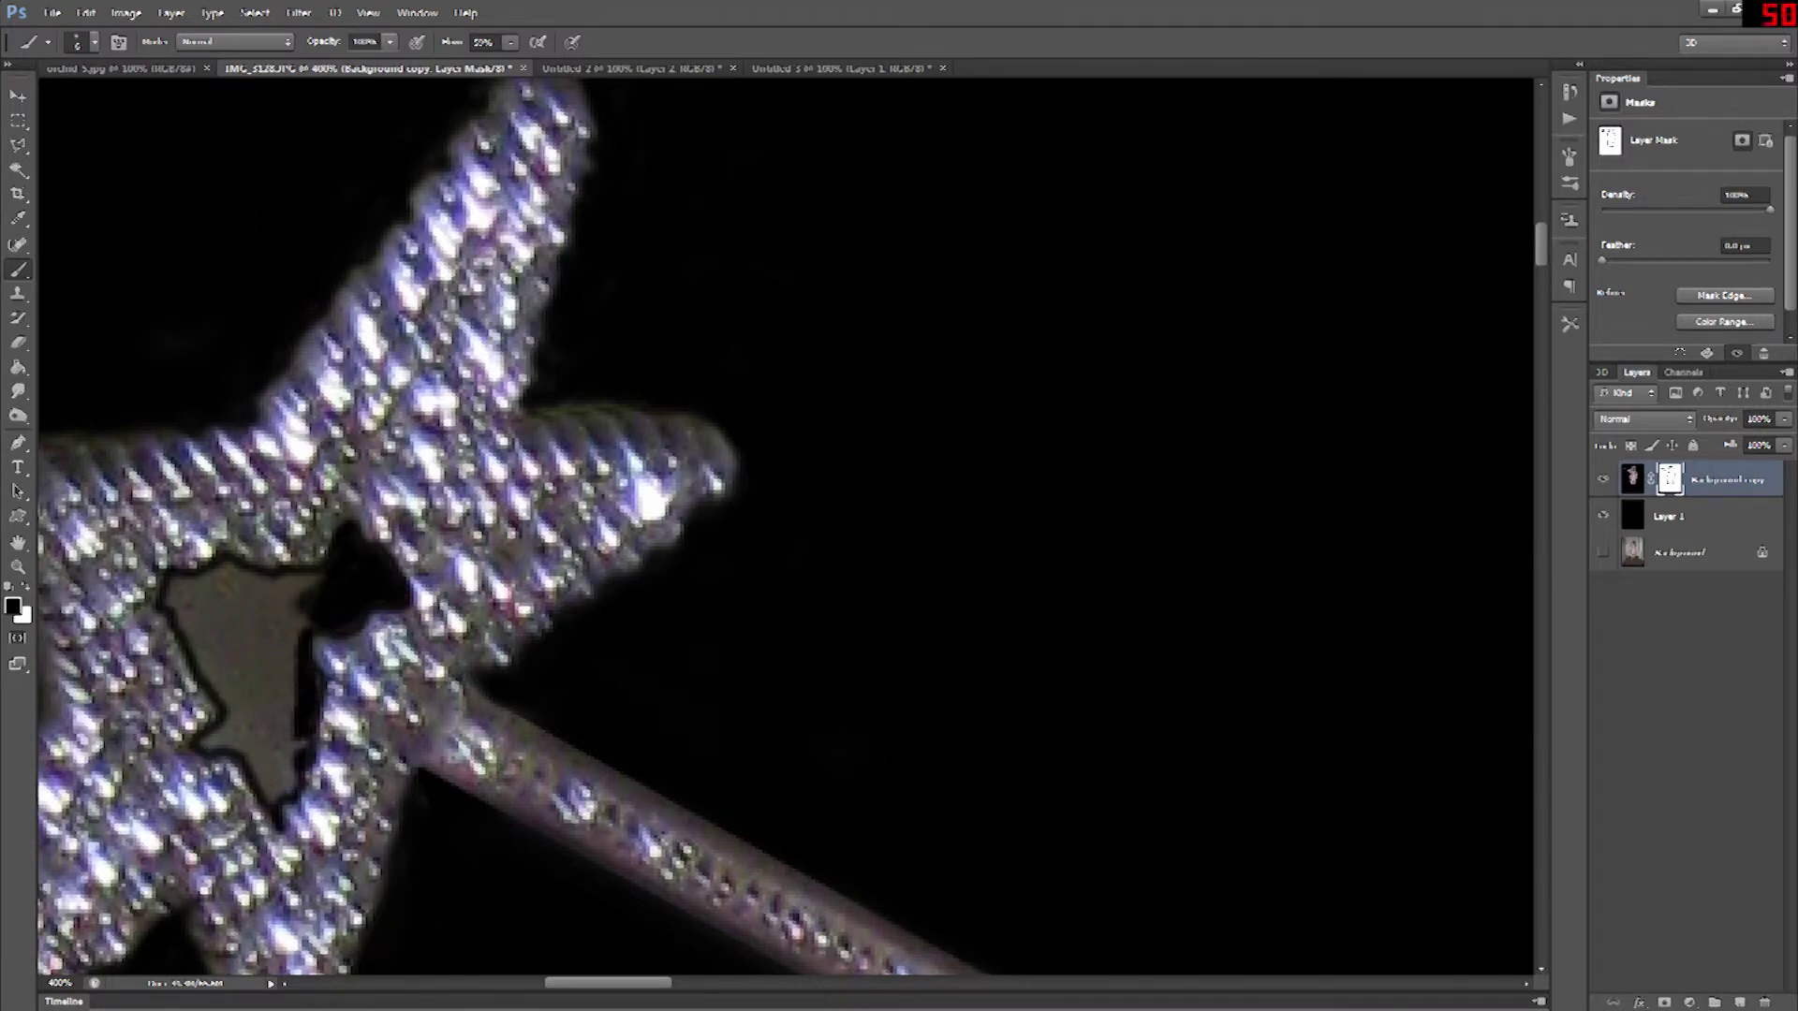
# - Fill the rest of the star's central opening with black on the mask to hide the wall inside it
pyautogui.moveTo(291, 698)
pyautogui.mouseDown()
pyautogui.moveTo(201, 750)
pyautogui.moveTo(281, 674)
pyautogui.moveTo(248, 721)
pyautogui.mouseUp()
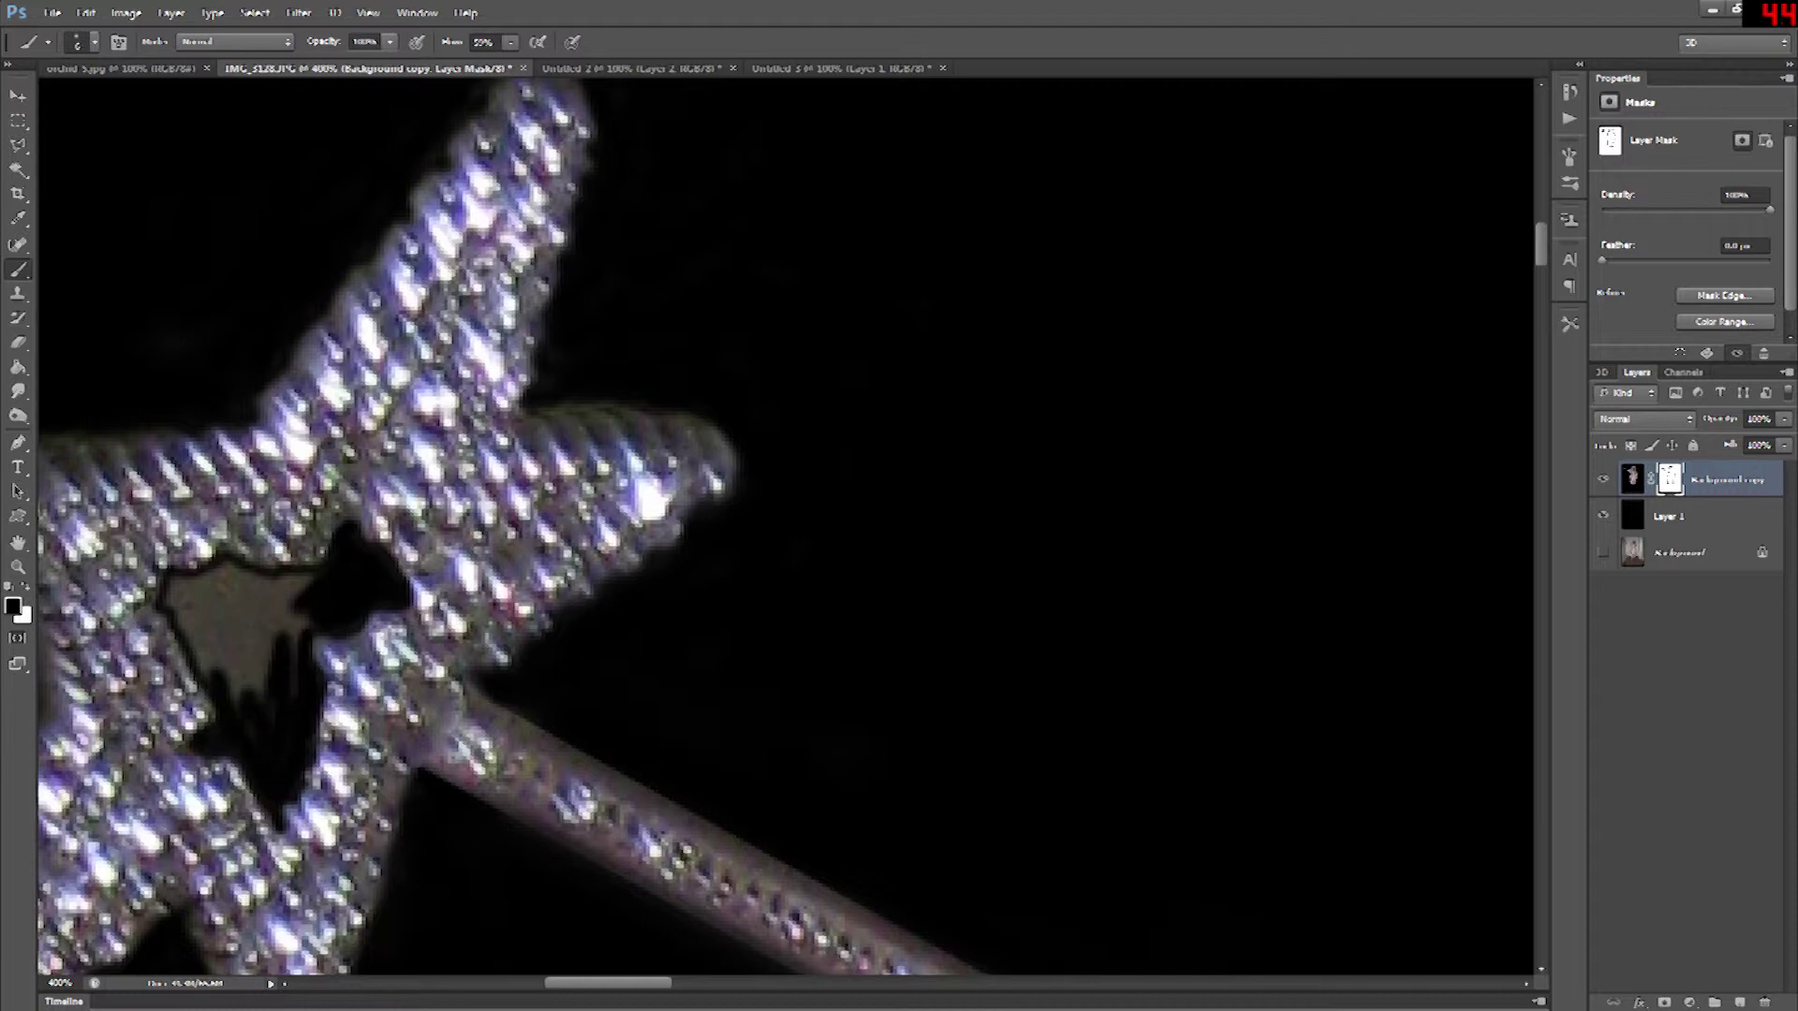
pyautogui.moveTo(281, 646)
pyautogui.mouseDown()
pyautogui.moveTo(187, 664)
pyautogui.moveTo(173, 599)
pyautogui.moveTo(299, 590)
pyautogui.mouseUp()
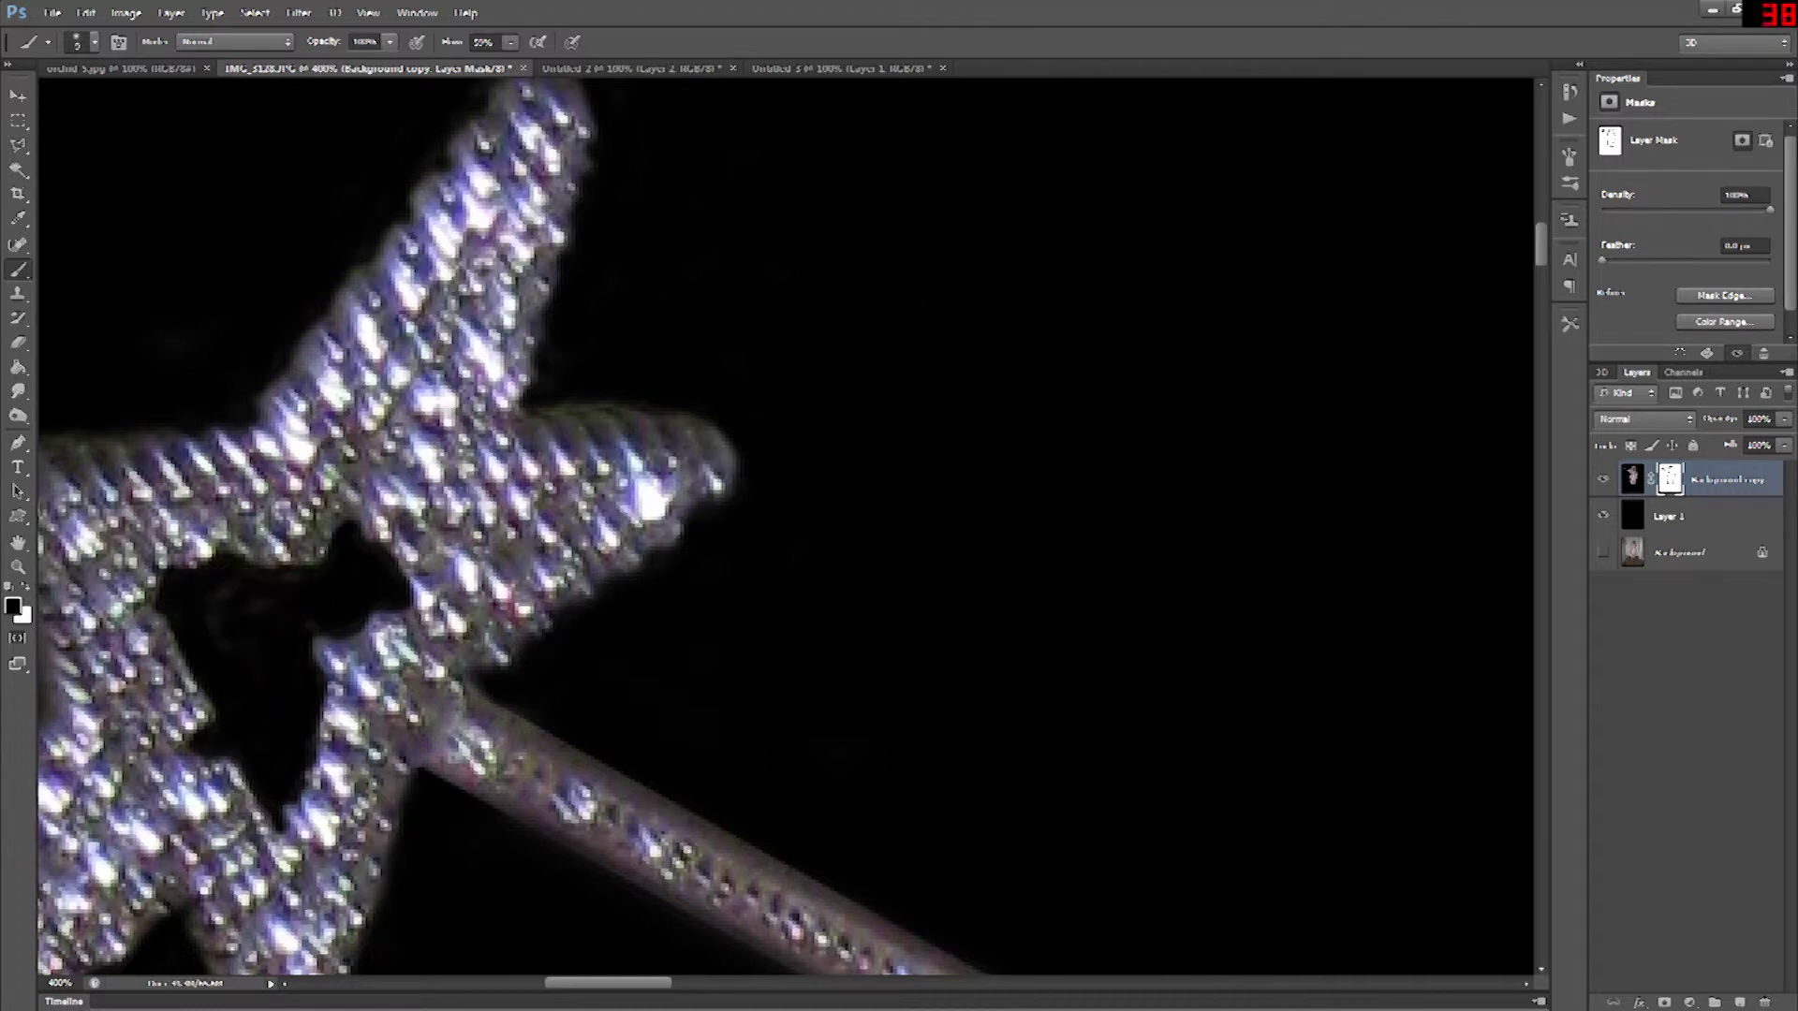
pyautogui.hotkey('ctrl', '-')
pyautogui.hotkey('ctrl', '-')
pyautogui.hotkey('ctrl', '-')
pyautogui.hotkey('ctrl', '-')
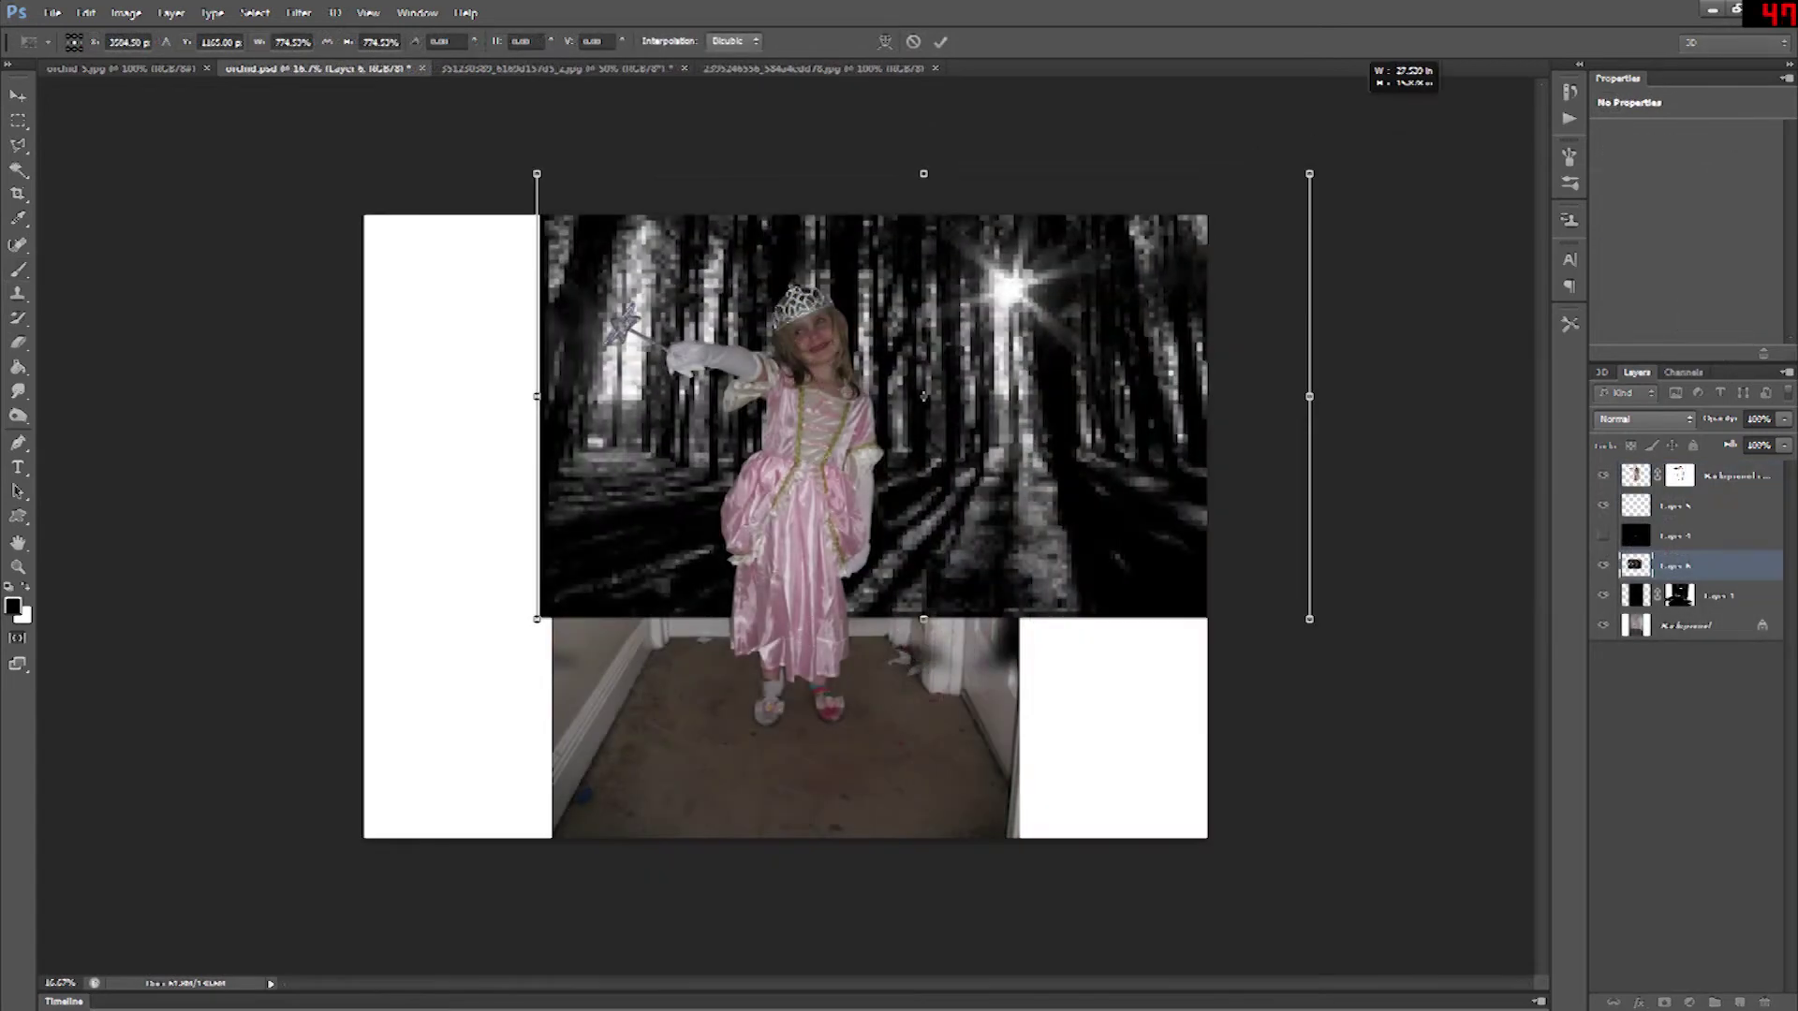
# - Scale the forest layer behind the girl up to about 902% and move it down and to the left
pyautogui.moveTo(1304, 173); pyautogui.dragTo(1436, 100)
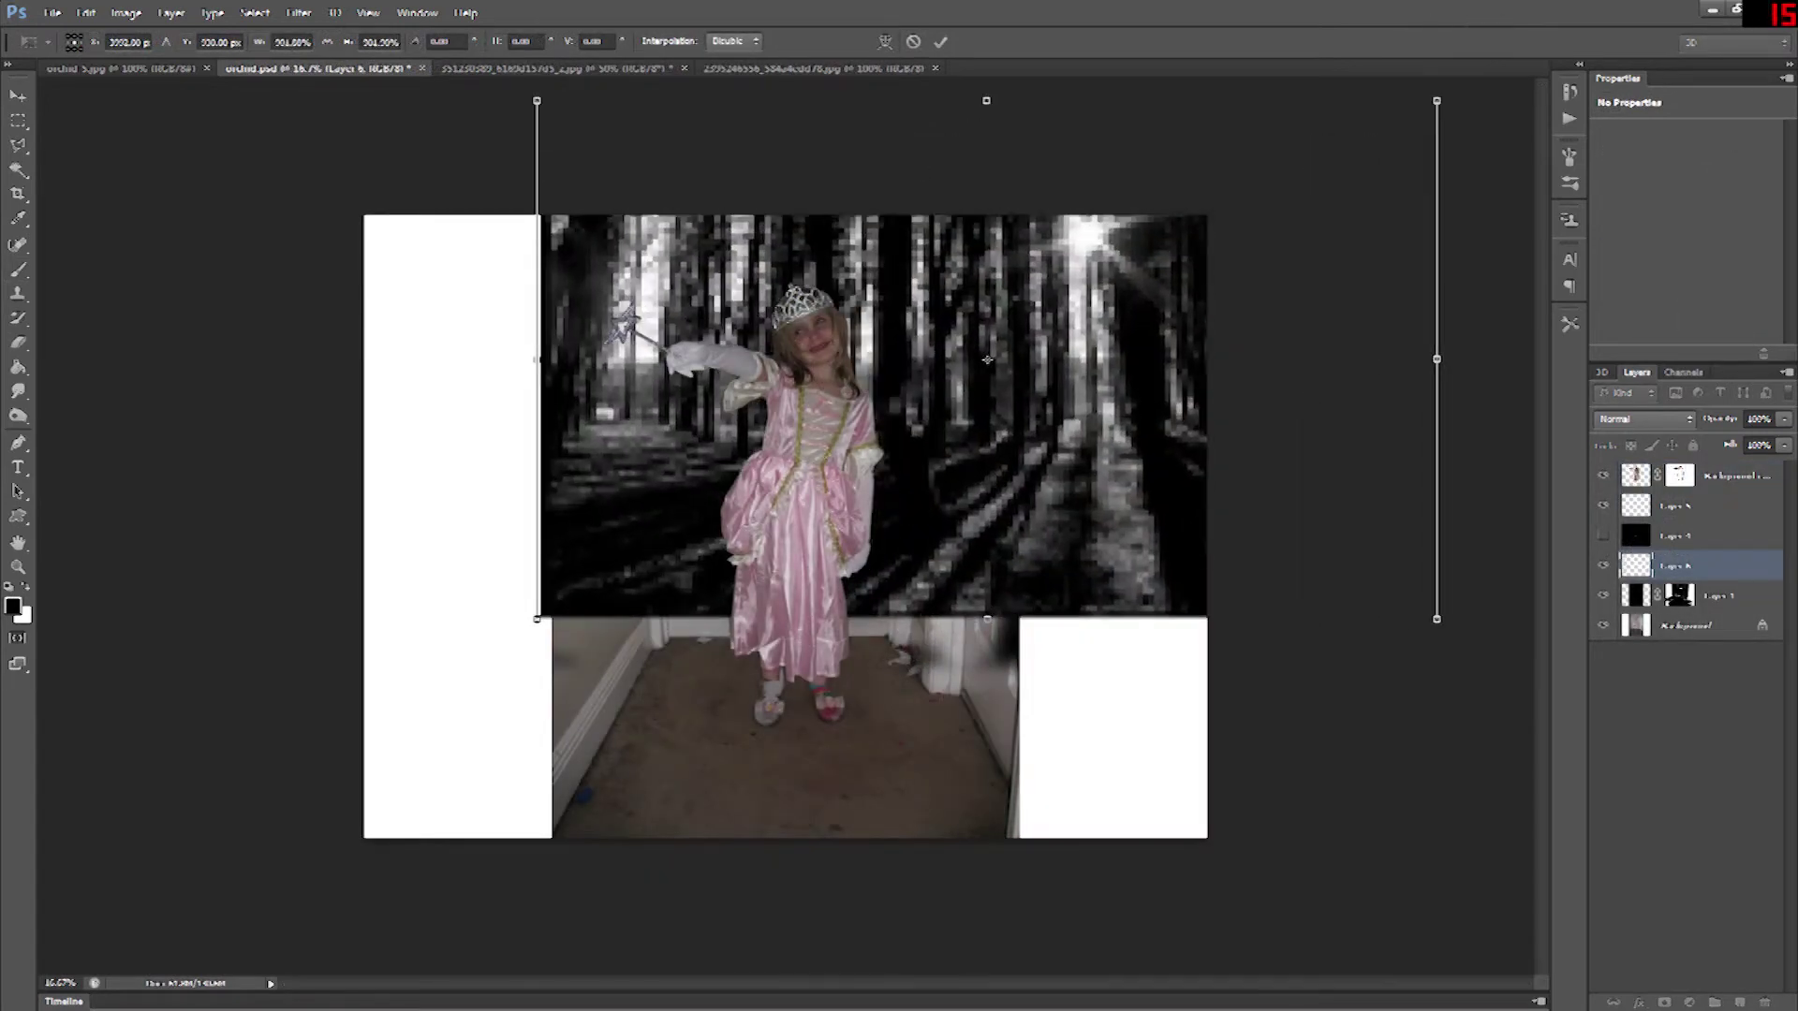
pyautogui.moveTo(1136, 279); pyautogui.dragTo(870, 382)
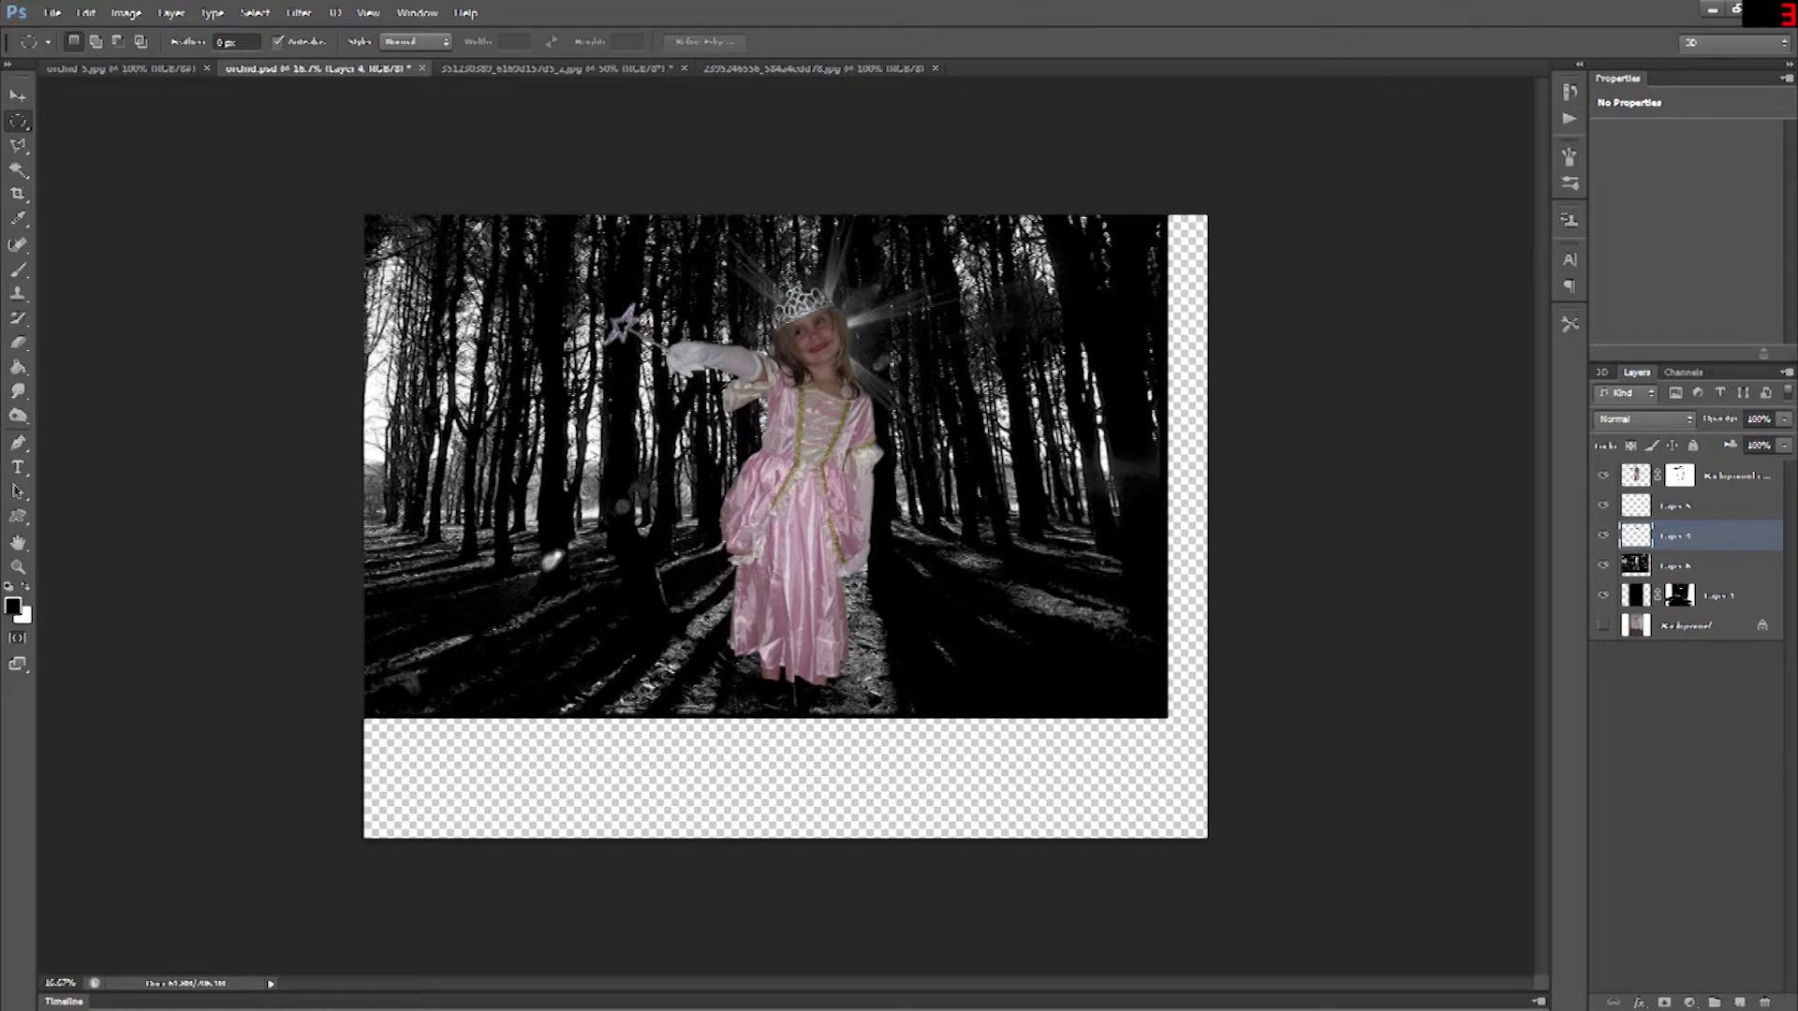
# - Copy the left half of the wings photo with a rectangular selection and paste it into the forest composite
pyautogui.click(813, 68)
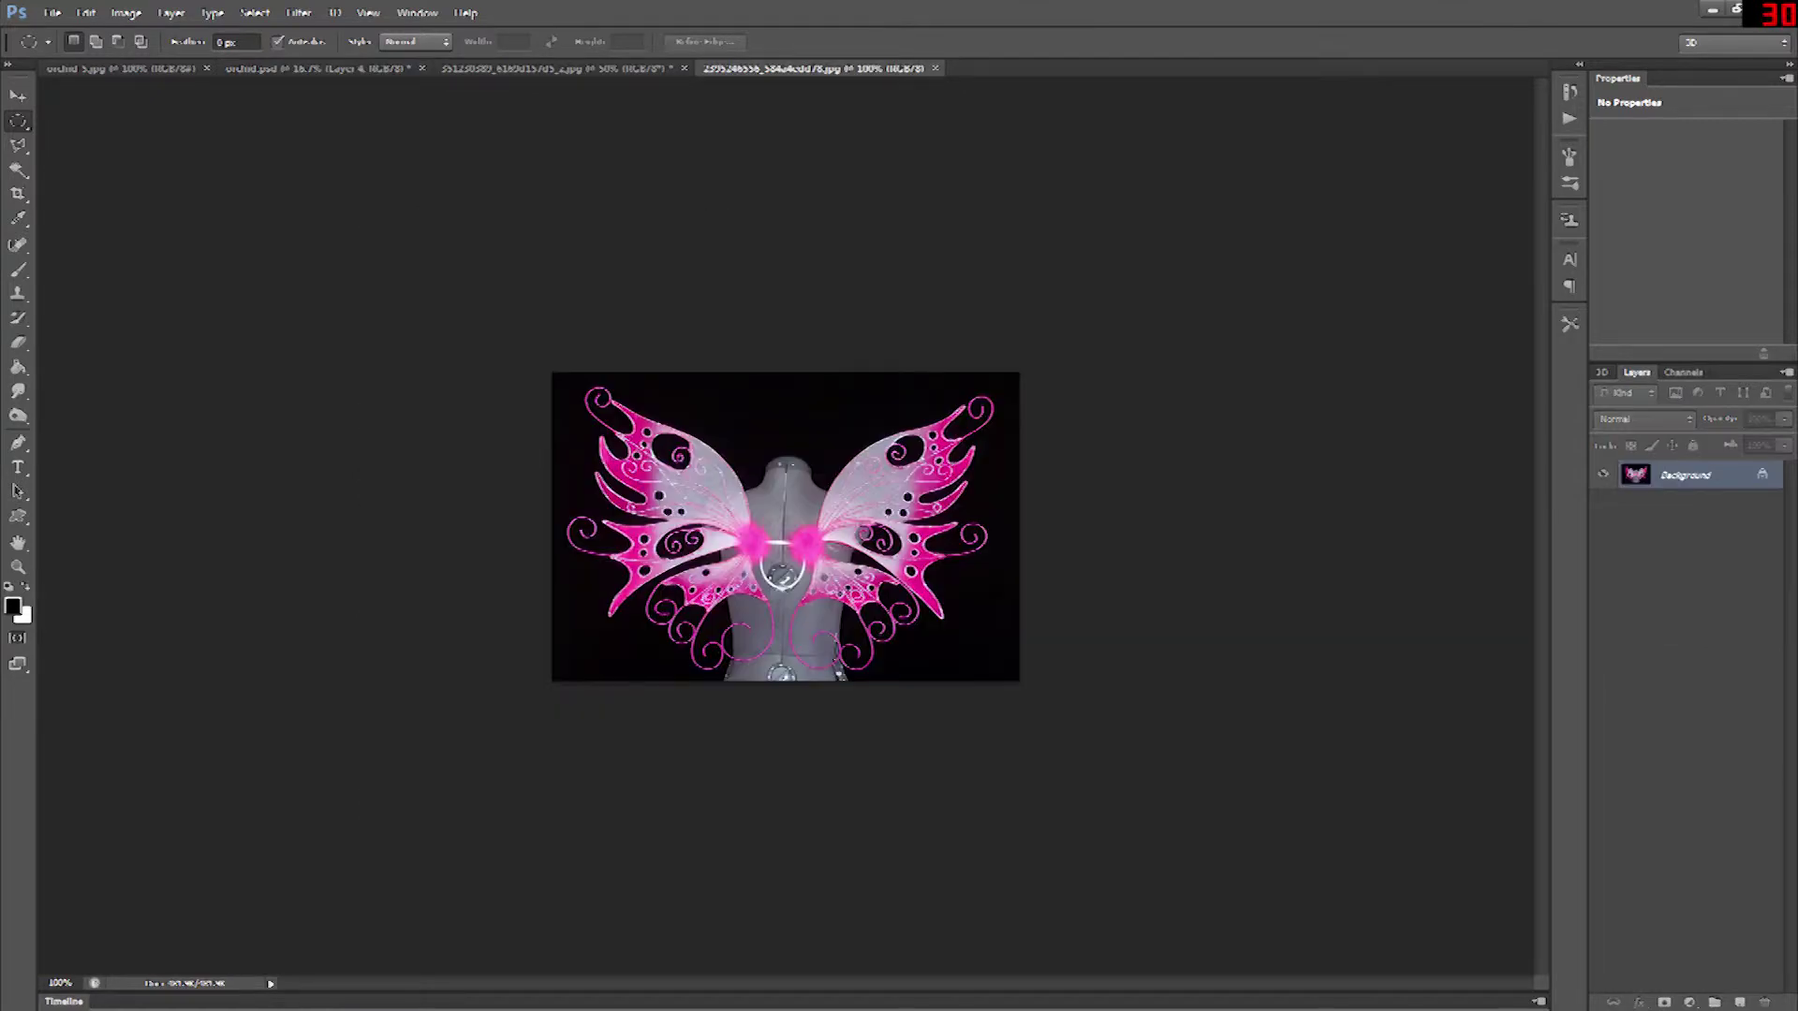
pyautogui.rightClick(18, 121)
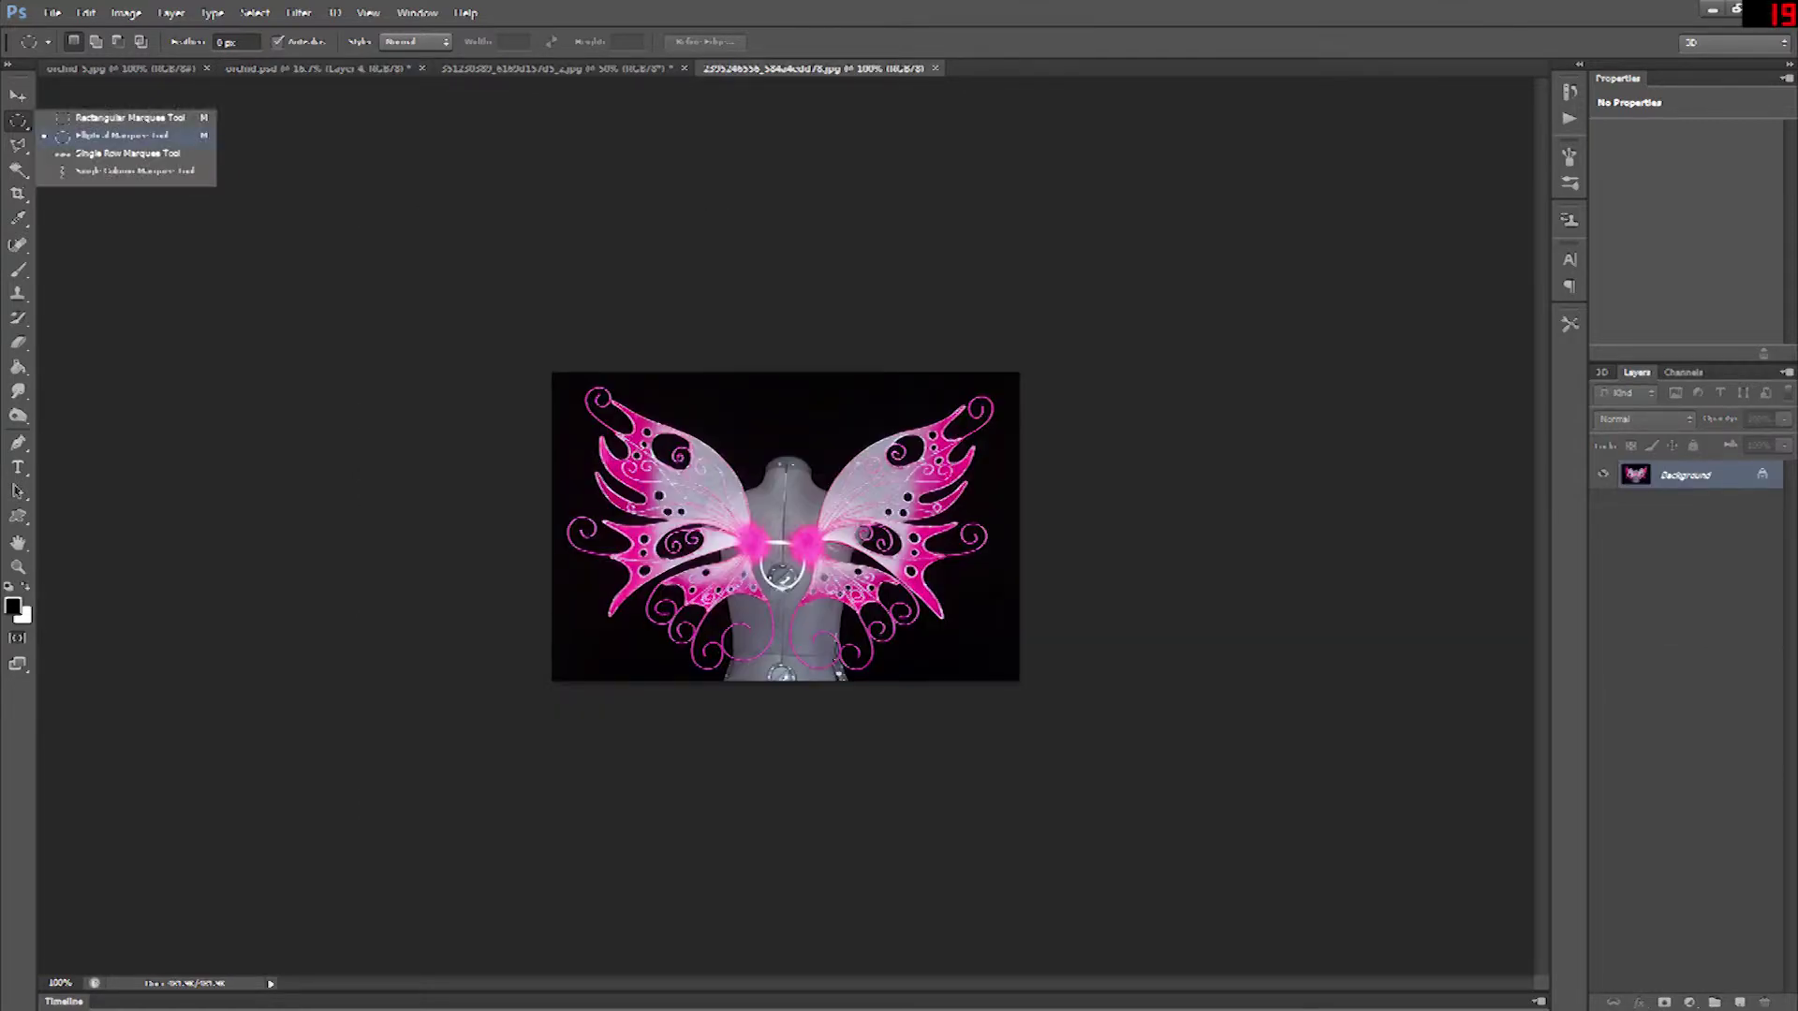
pyautogui.click(93, 117)
pyautogui.moveTo(553, 372); pyautogui.dragTo(781, 680)
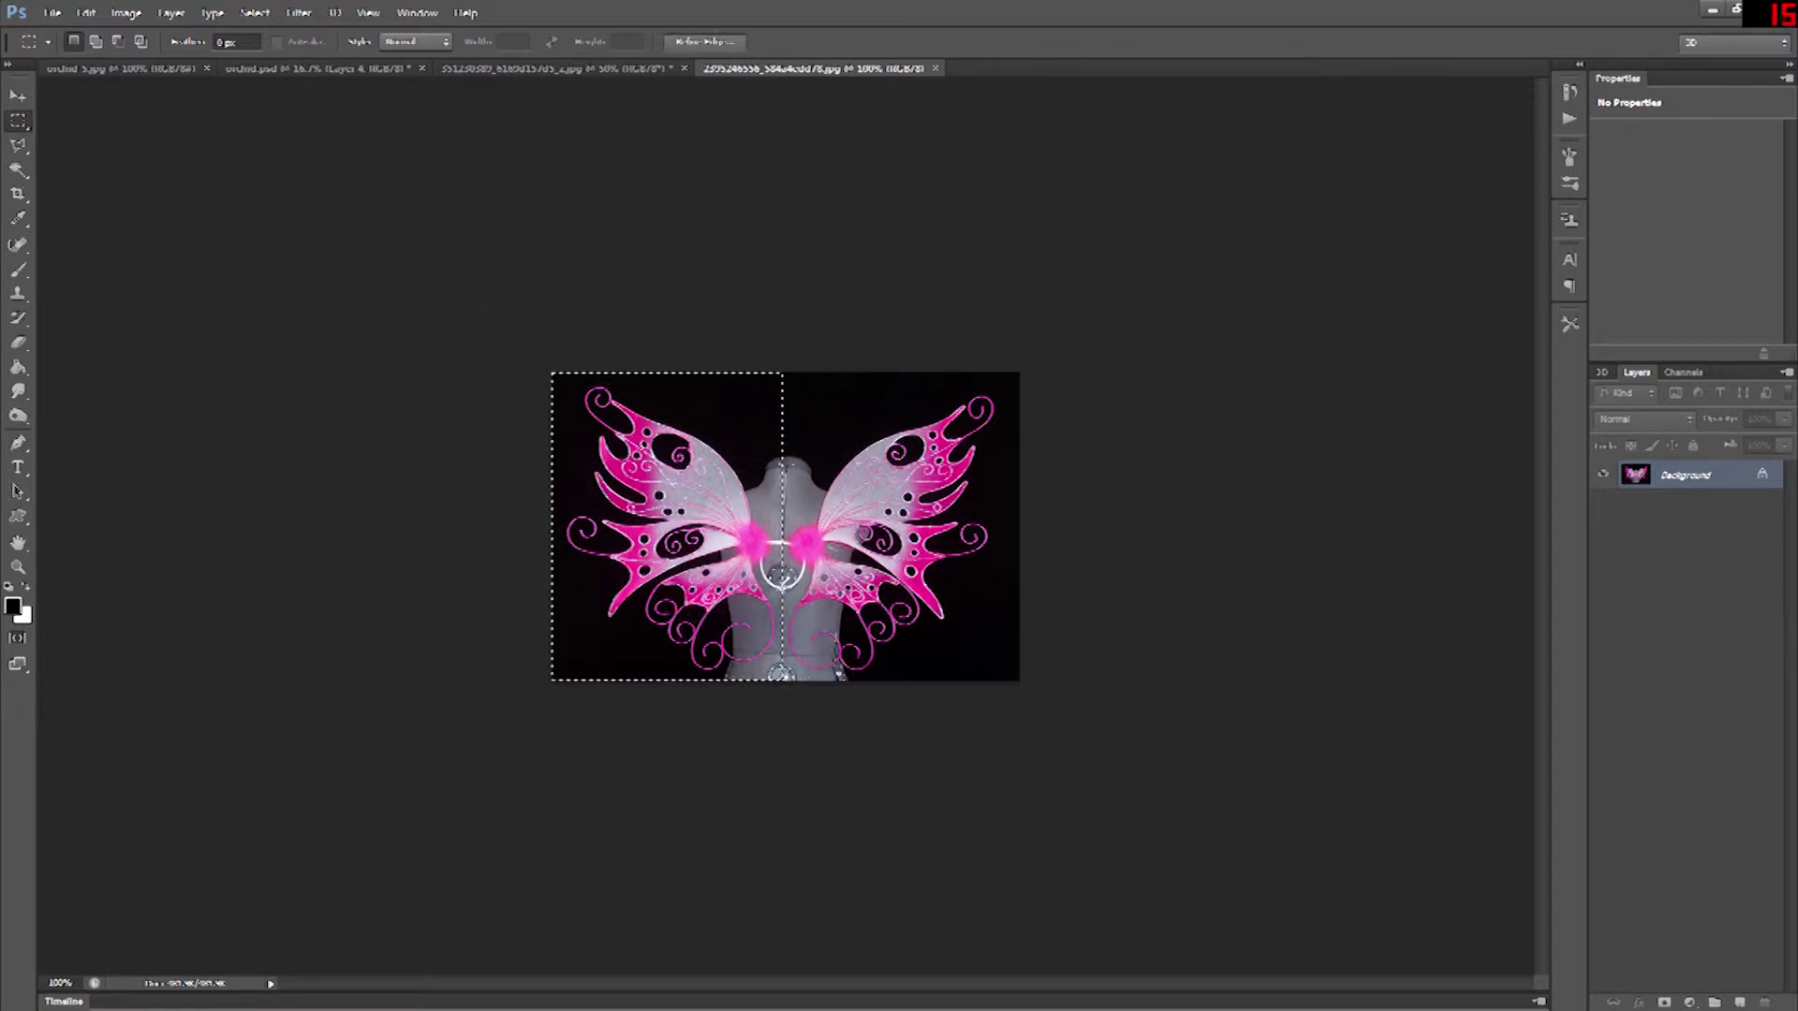
pyautogui.hotkey('ctrl', 'shift', 'Tab')
pyautogui.hotkey('ctrl', 'shift', 'Tab')
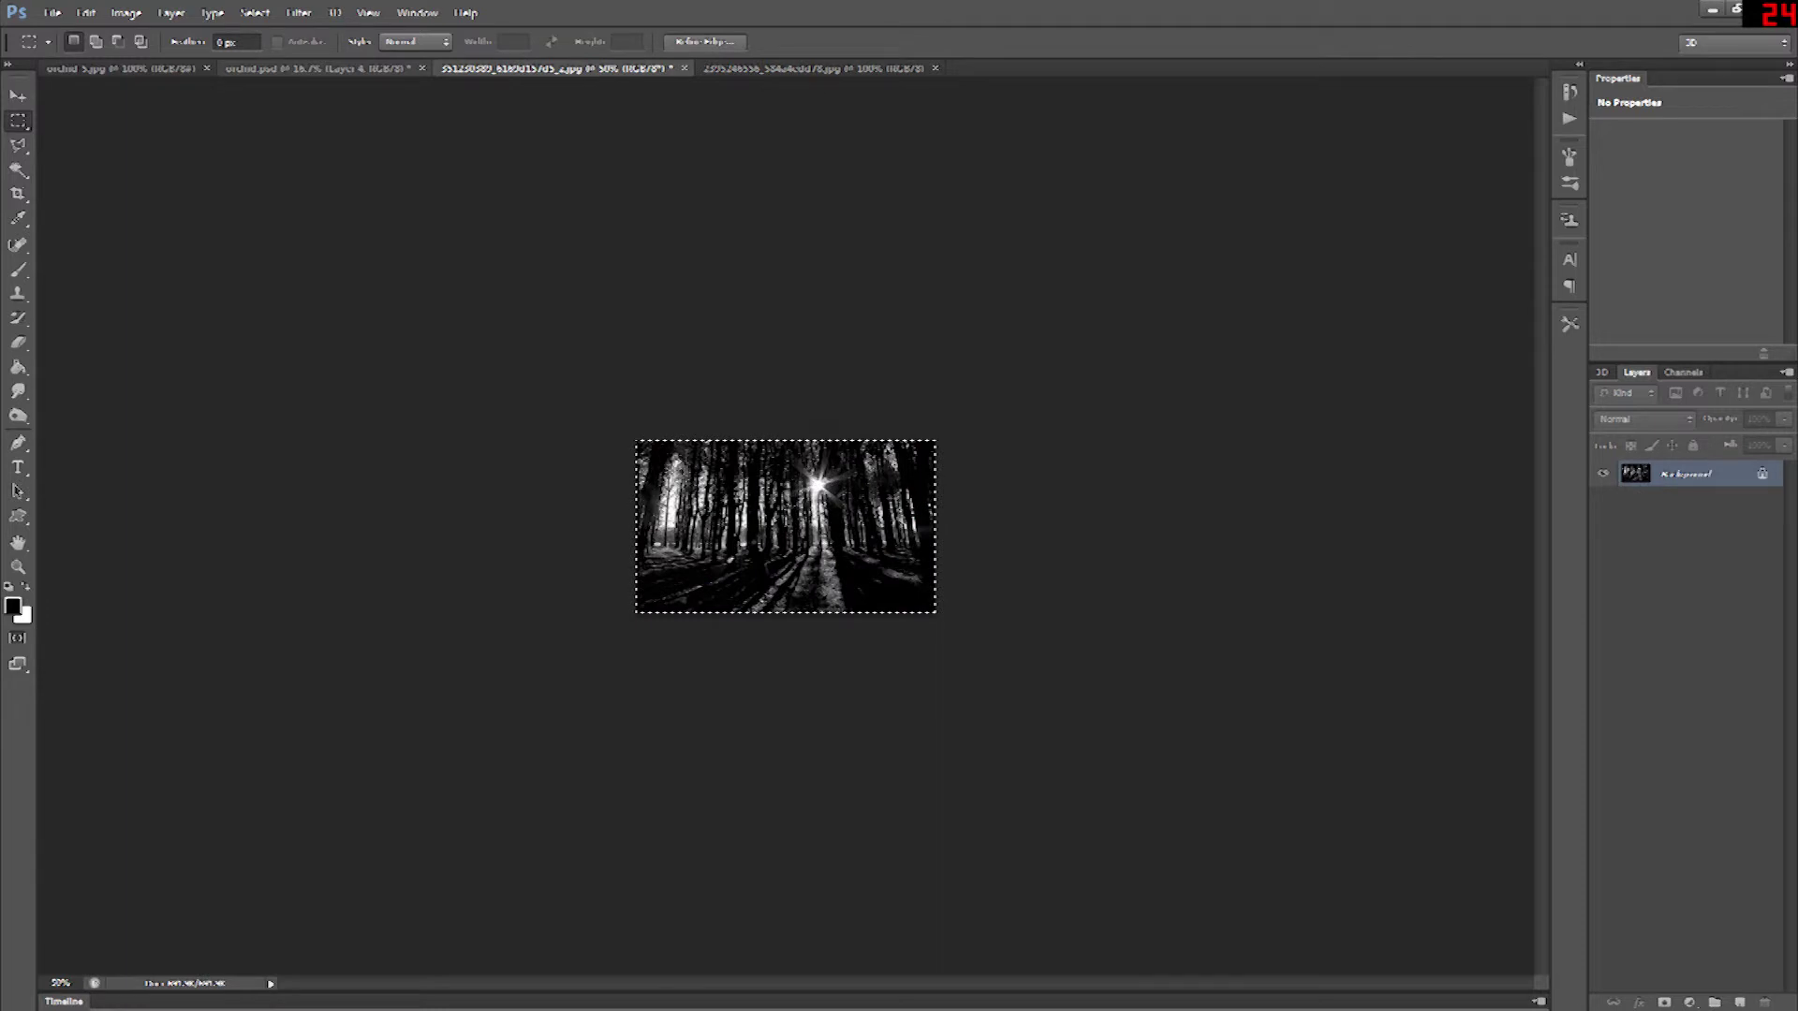
pyautogui.hotkey('ctrl', 'v')
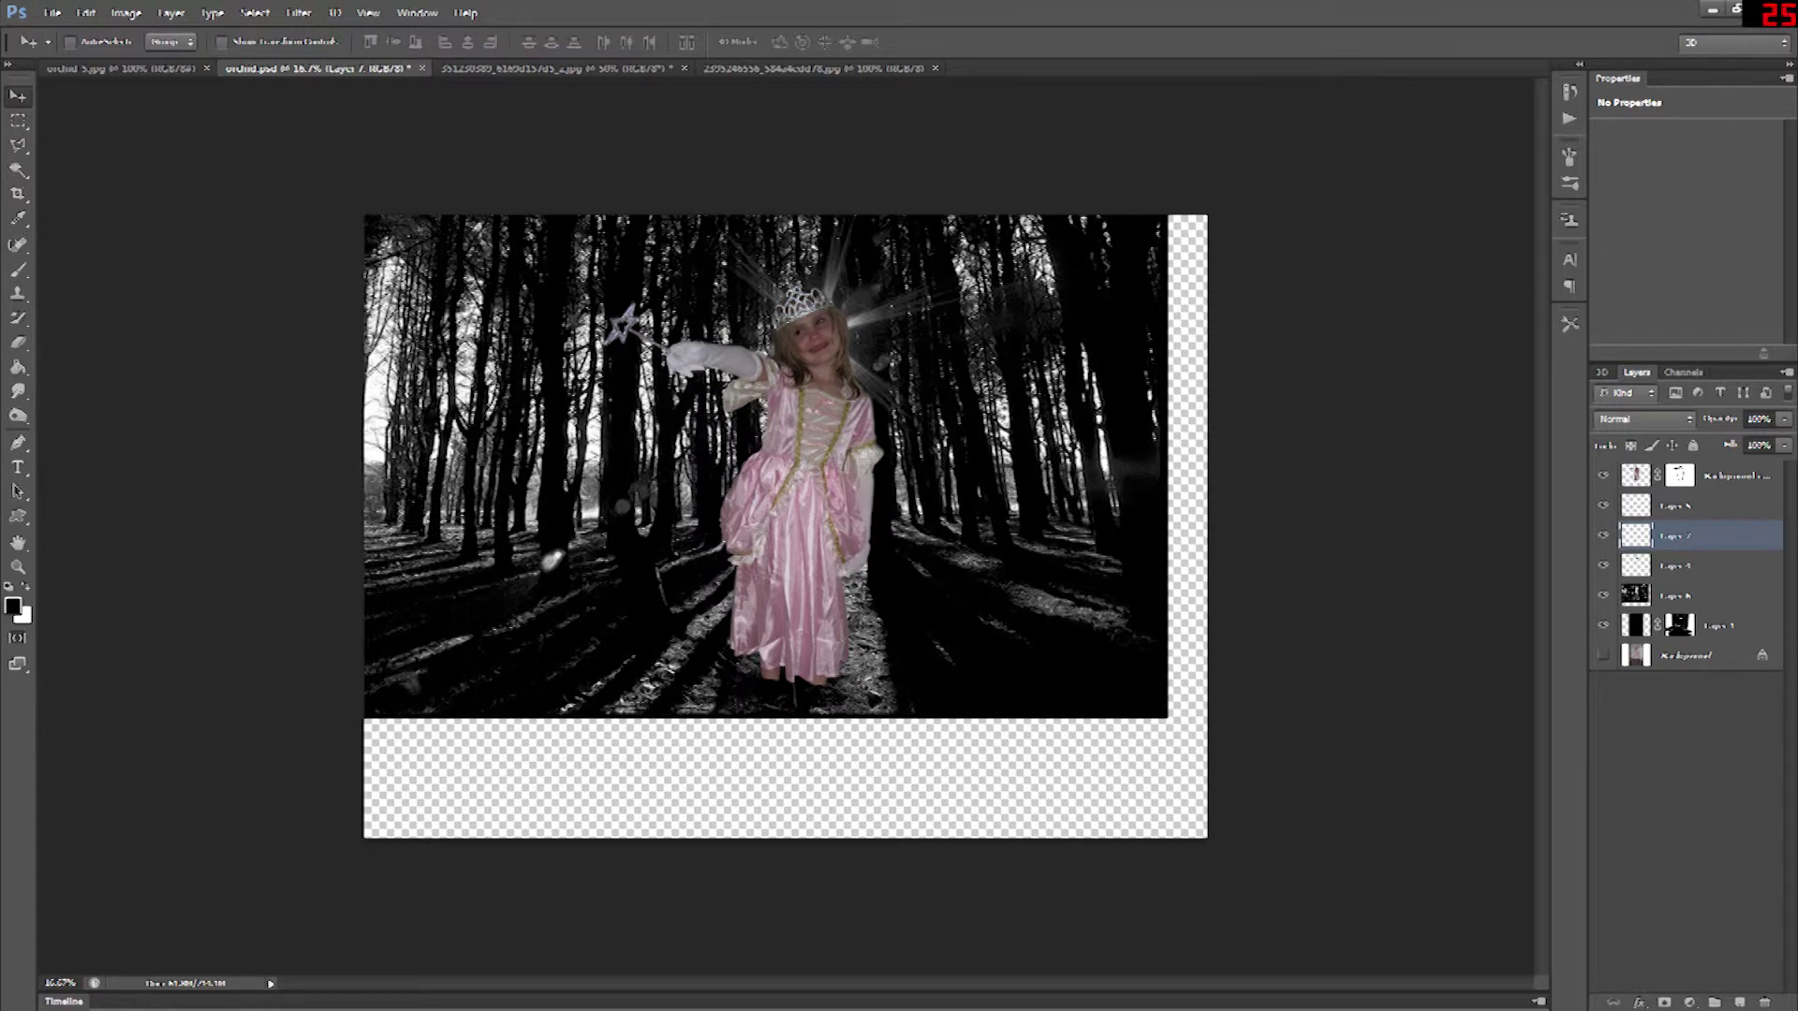
# - Scale the pasted wing up to about 658% and move it behind the girl's outstretched arm
pyautogui.hotkey('ctrl', 't')
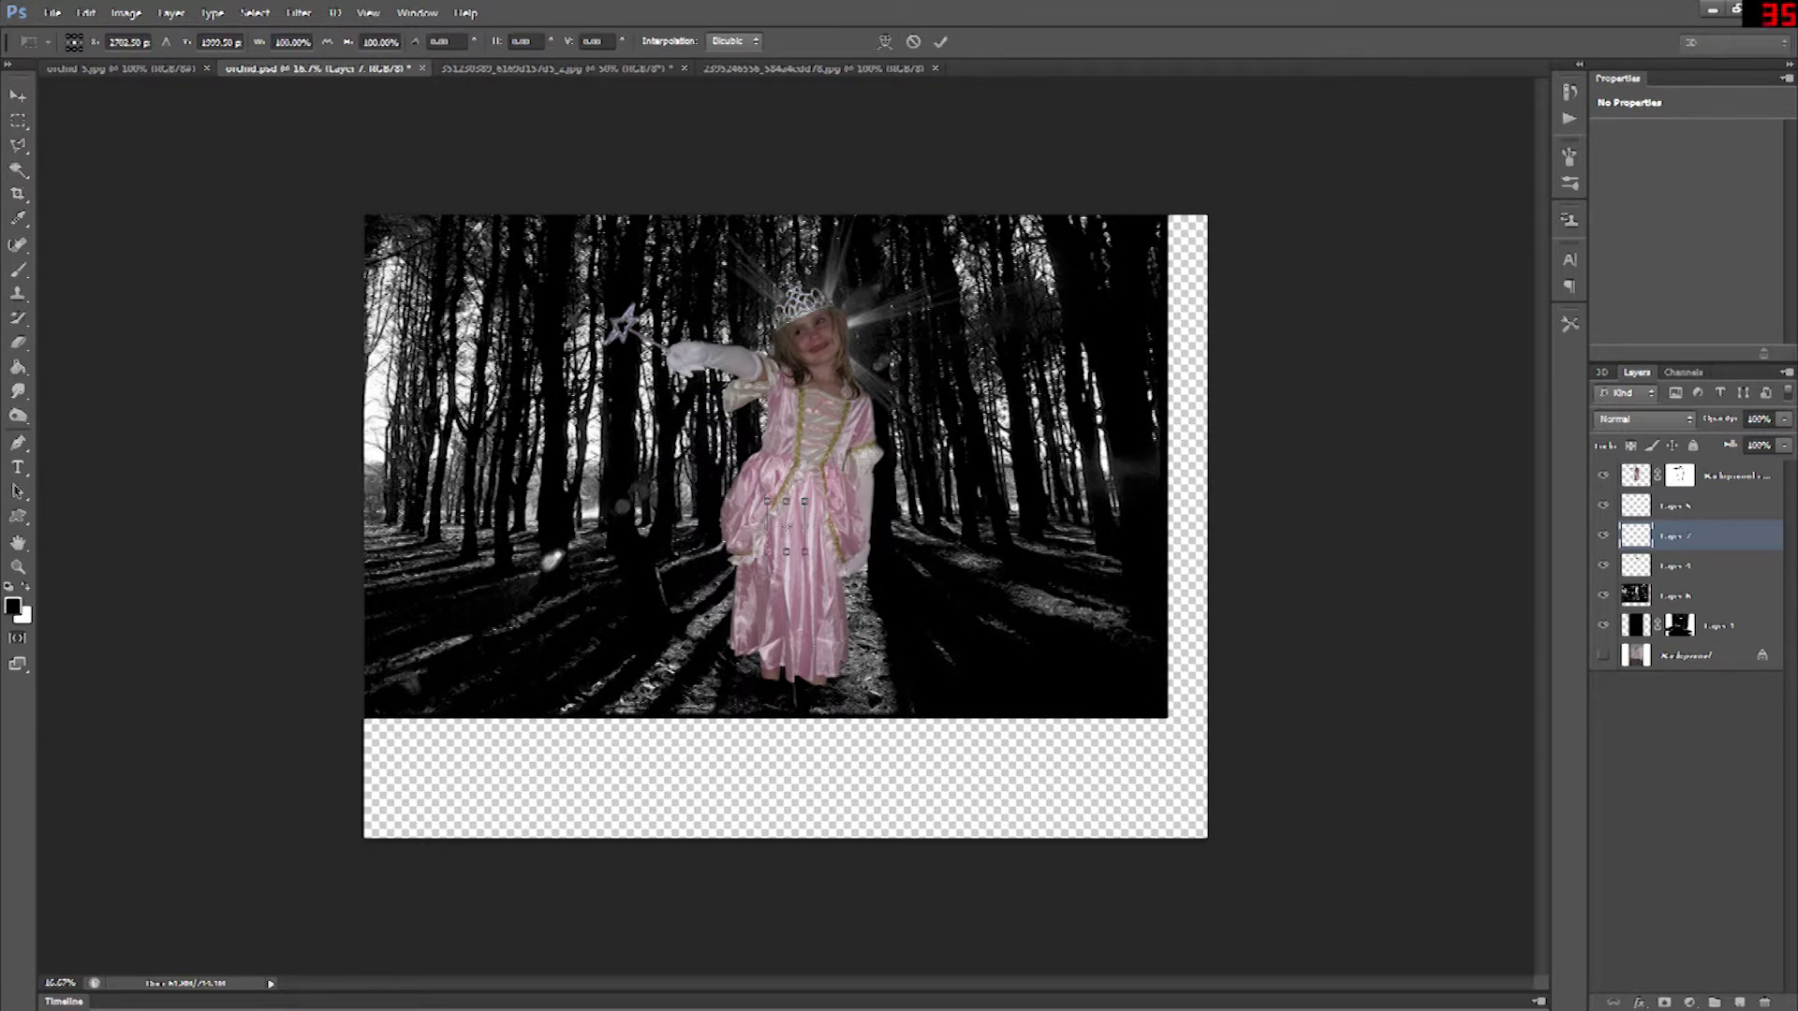
pyautogui.moveTo(805, 501); pyautogui.dragTo(990, 254)
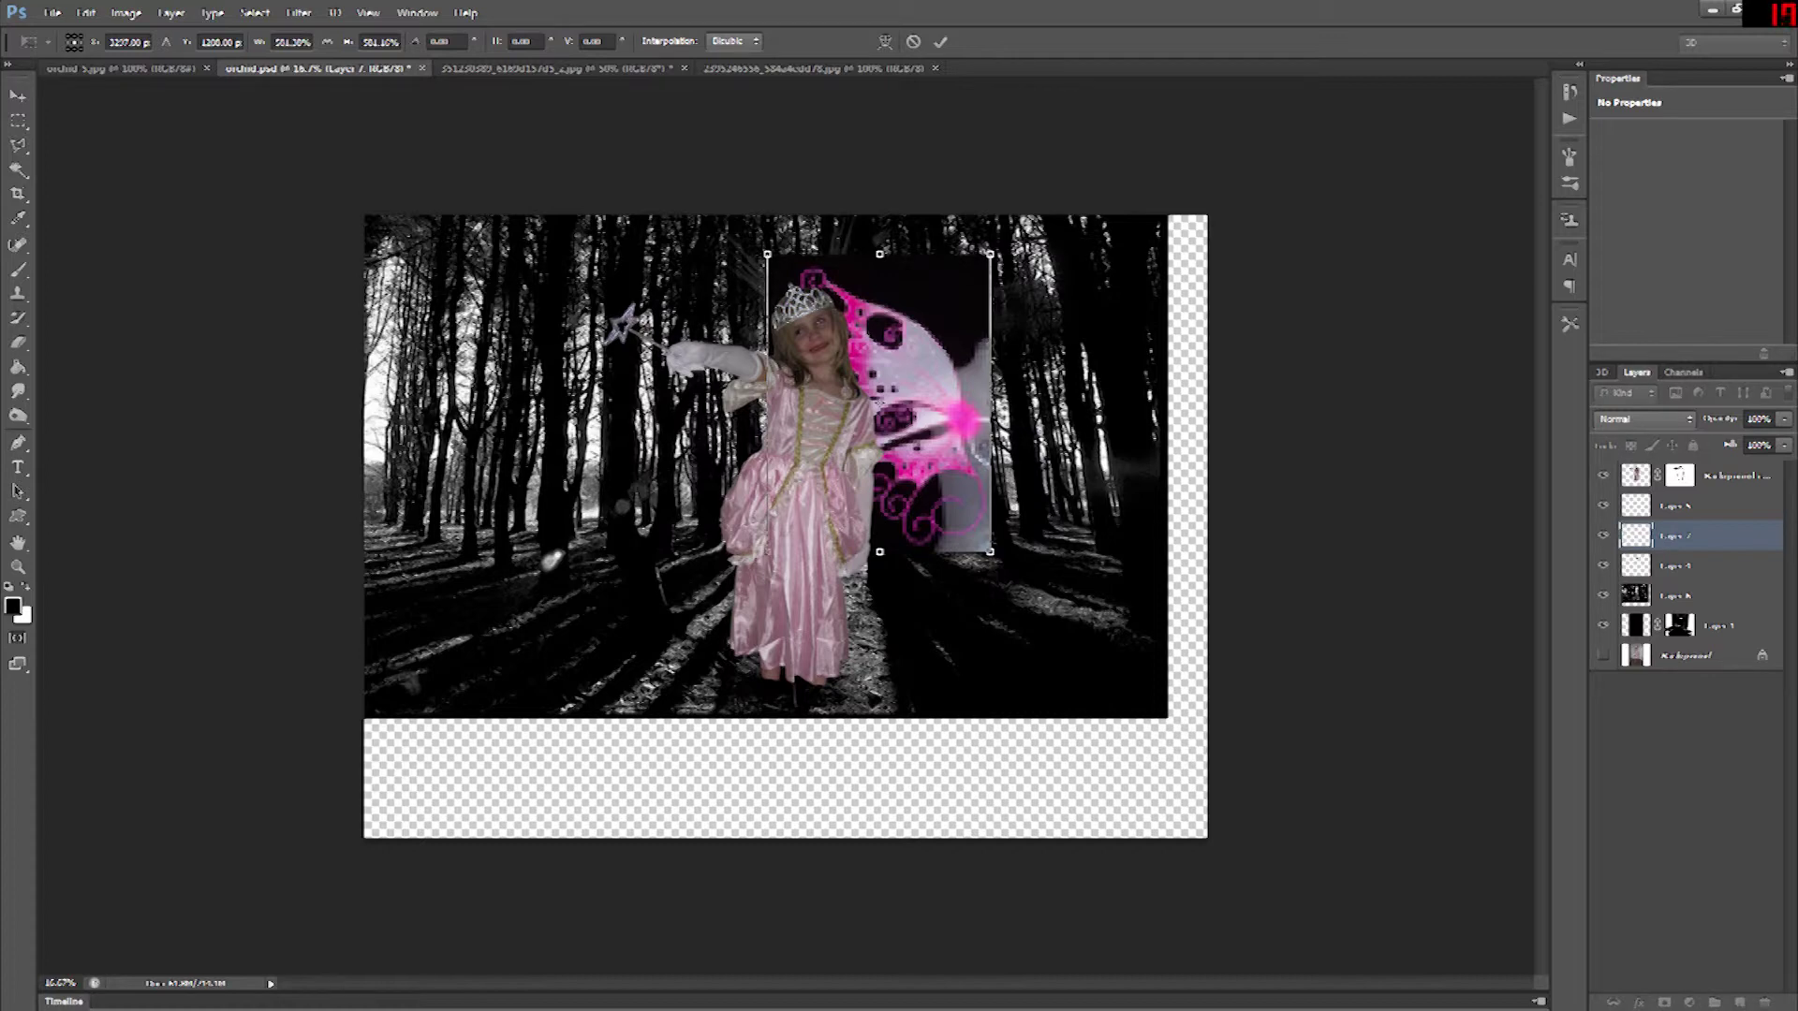
pyautogui.moveTo(989, 254); pyautogui.dragTo(1020, 215)
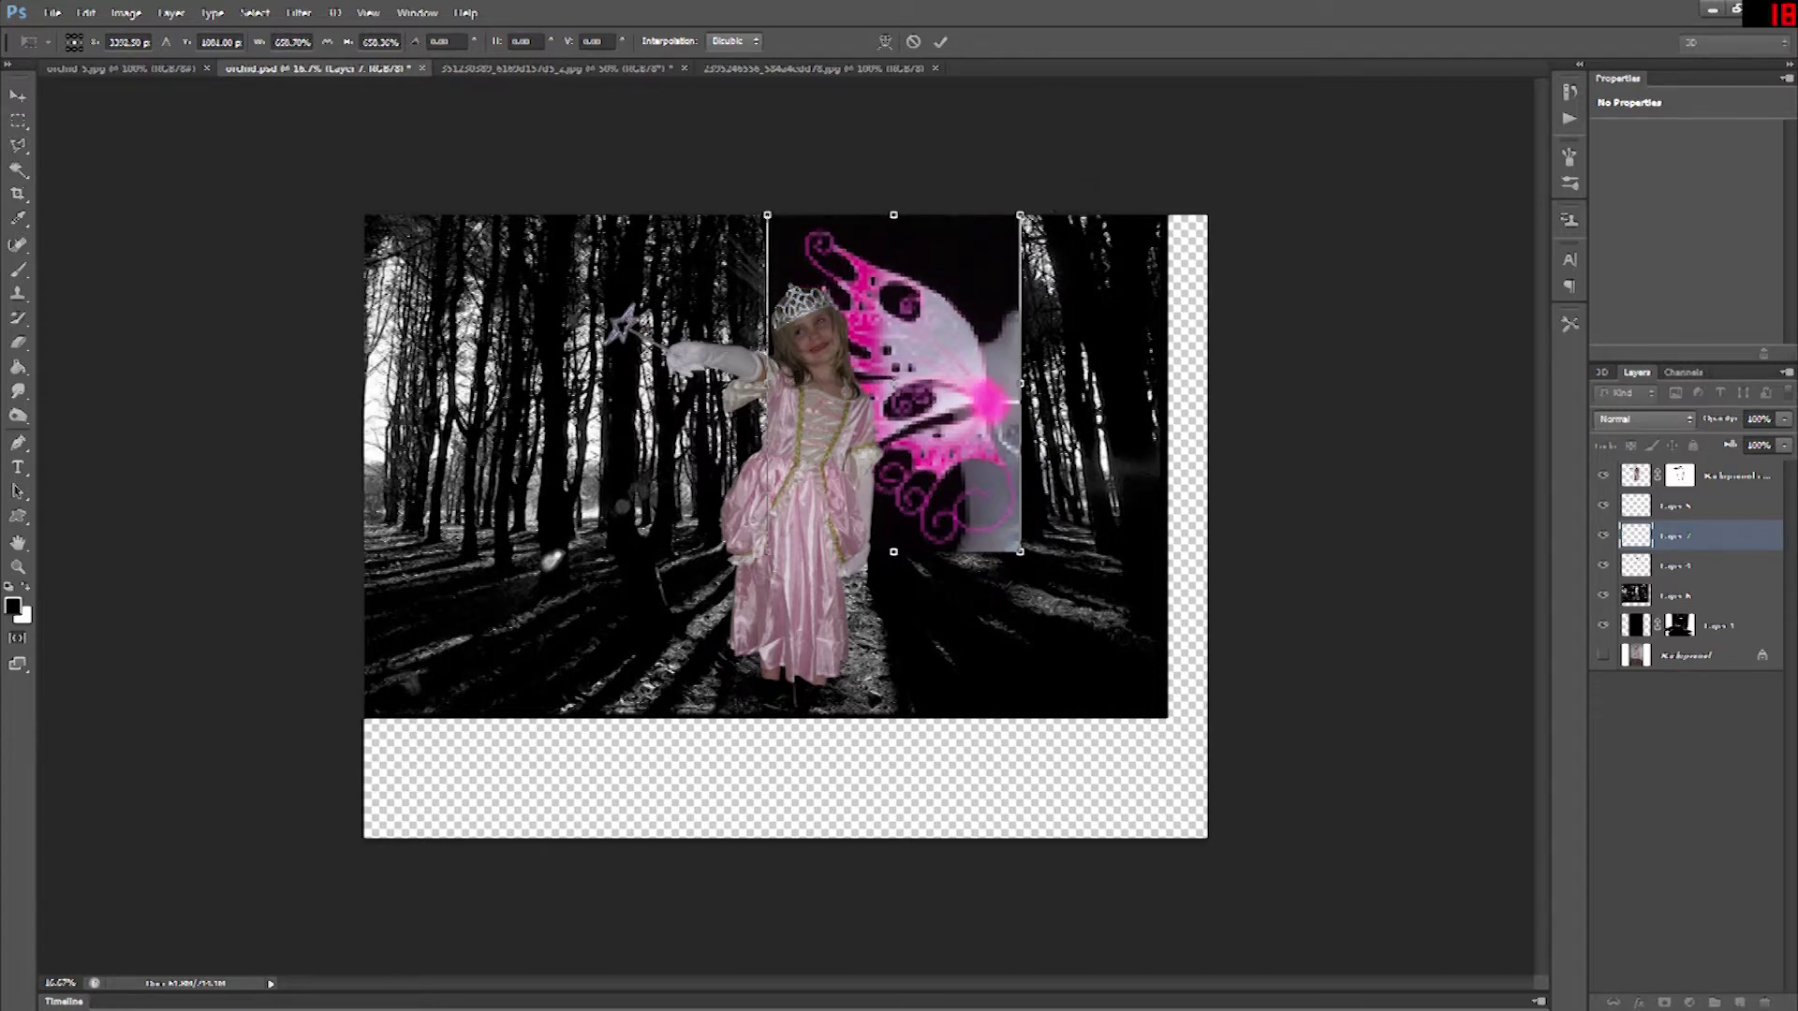
pyautogui.press('Return')
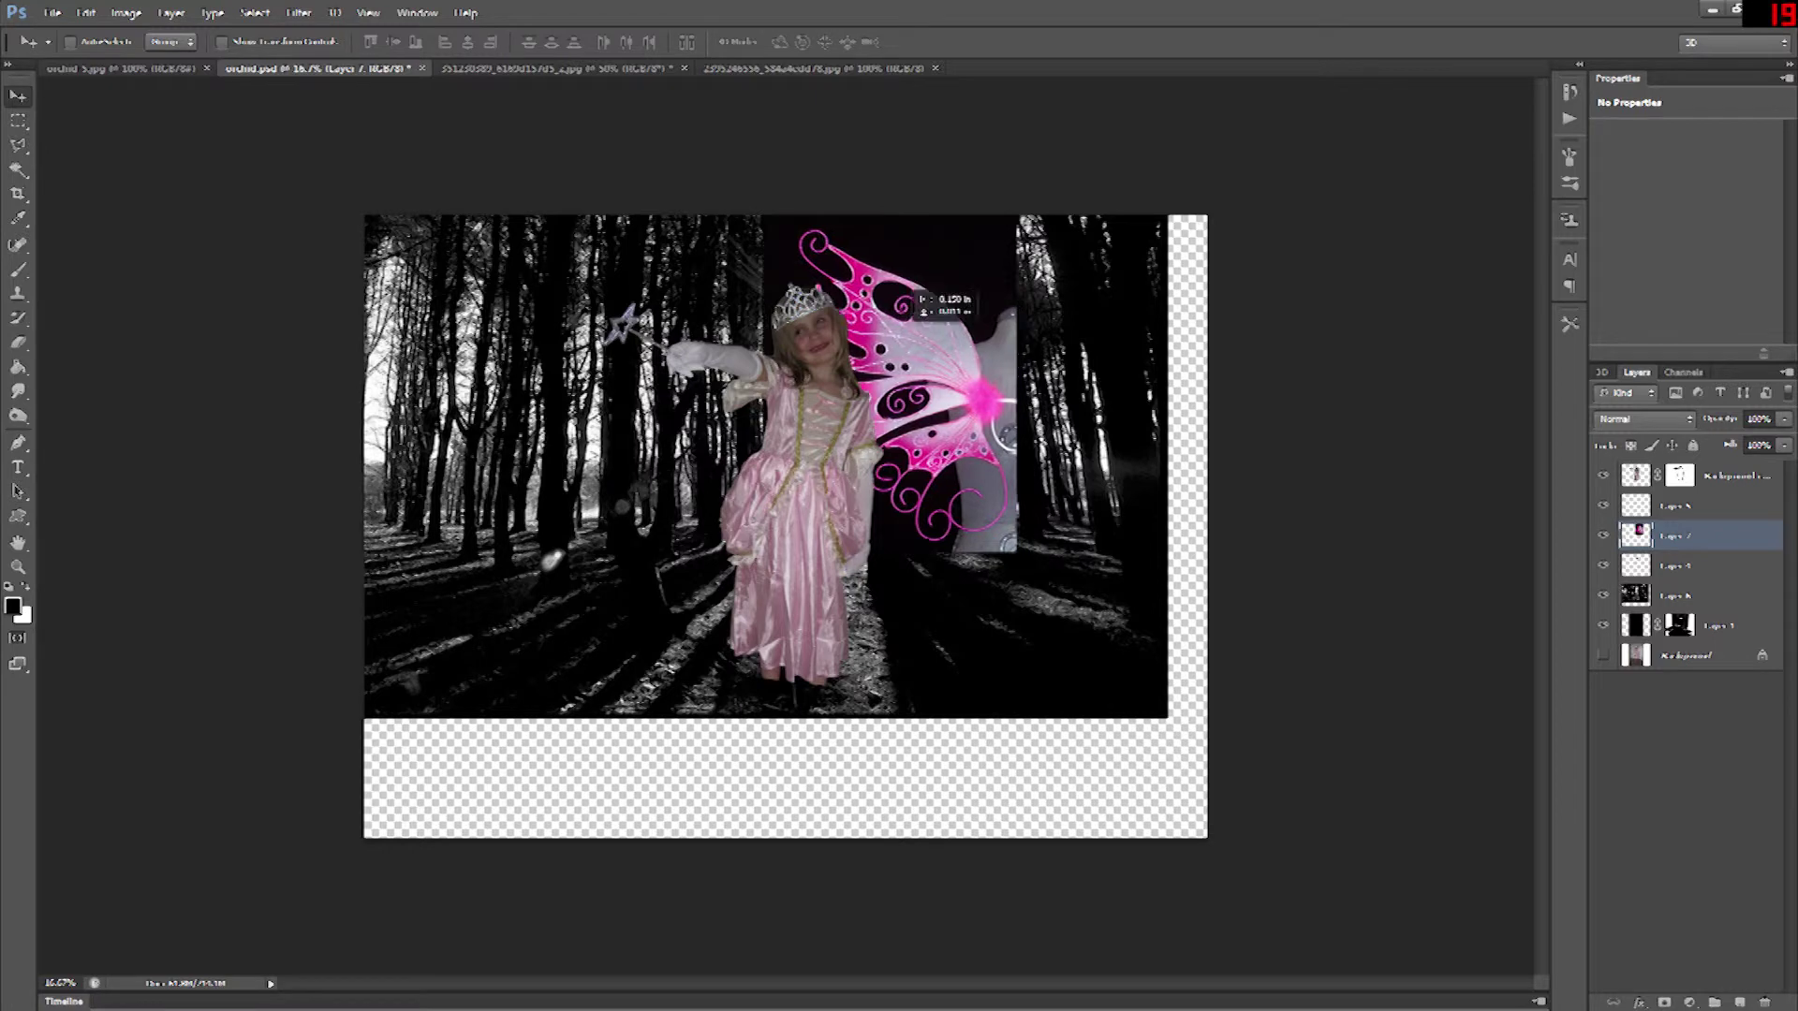
pyautogui.moveTo(932, 314); pyautogui.dragTo(731, 319)
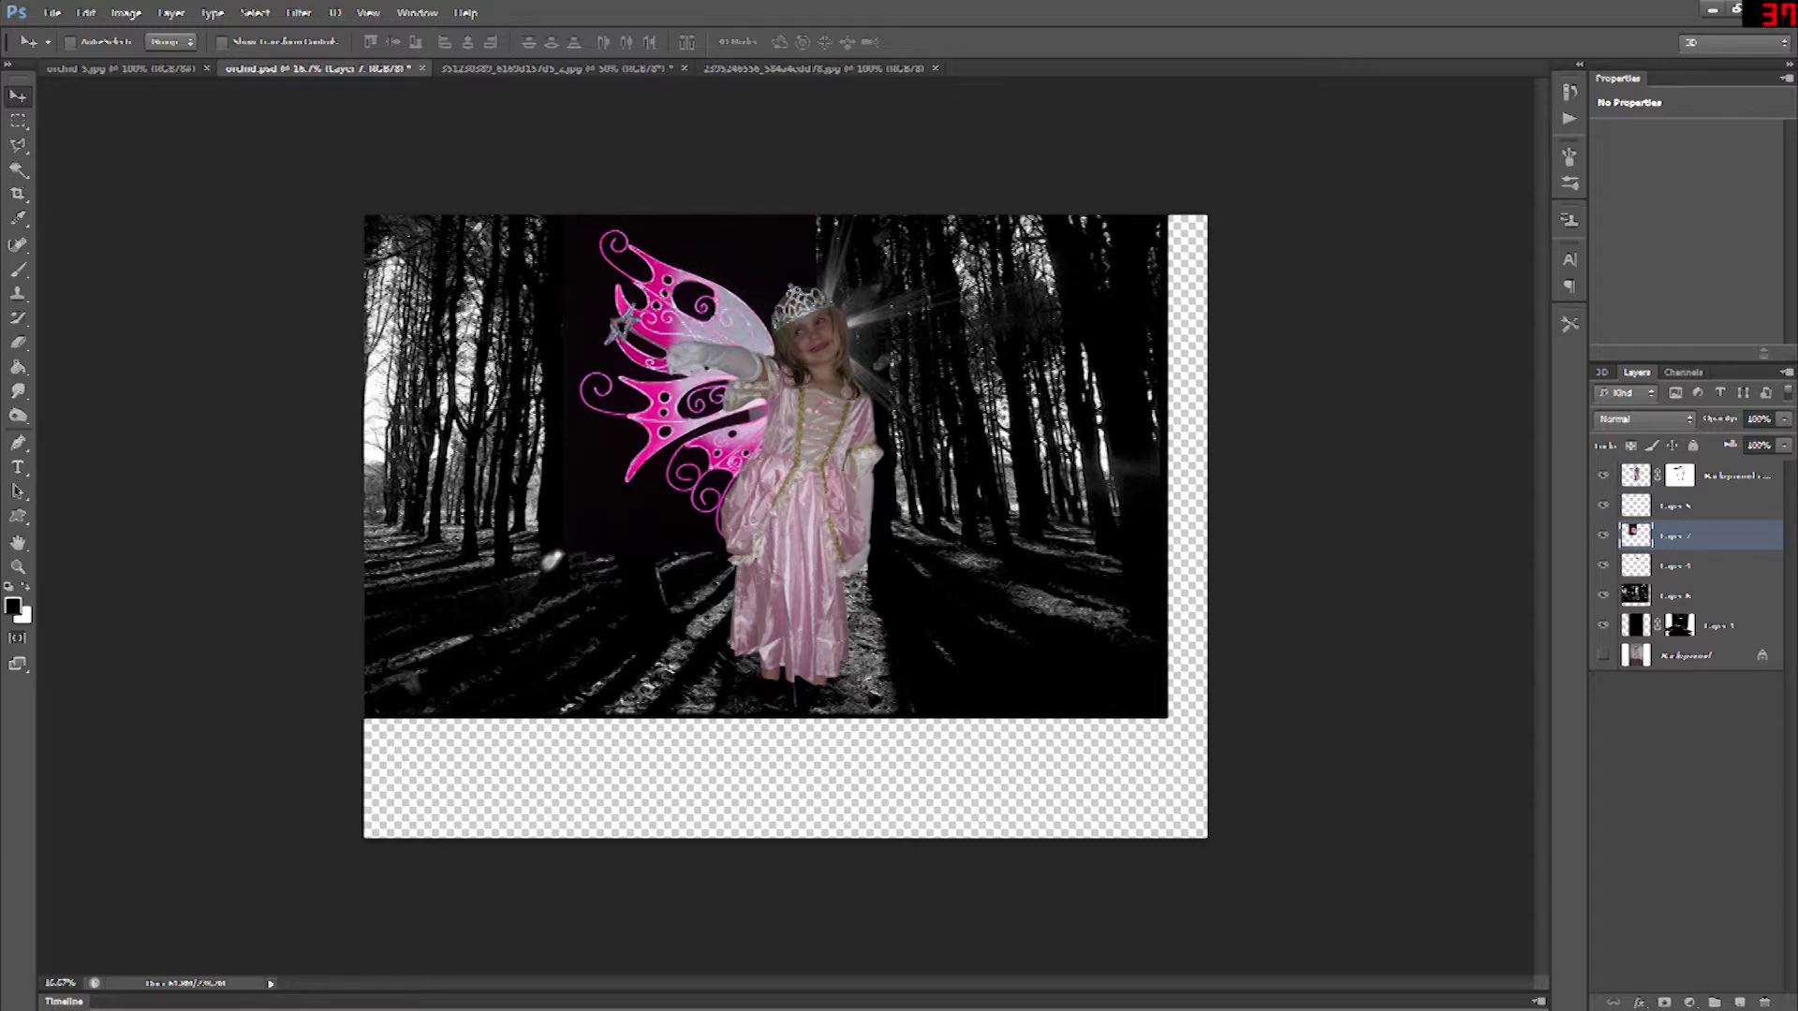
# - Add a layer mask to the left wing layer and select its black background with the Magic Wand
pyautogui.press('w')
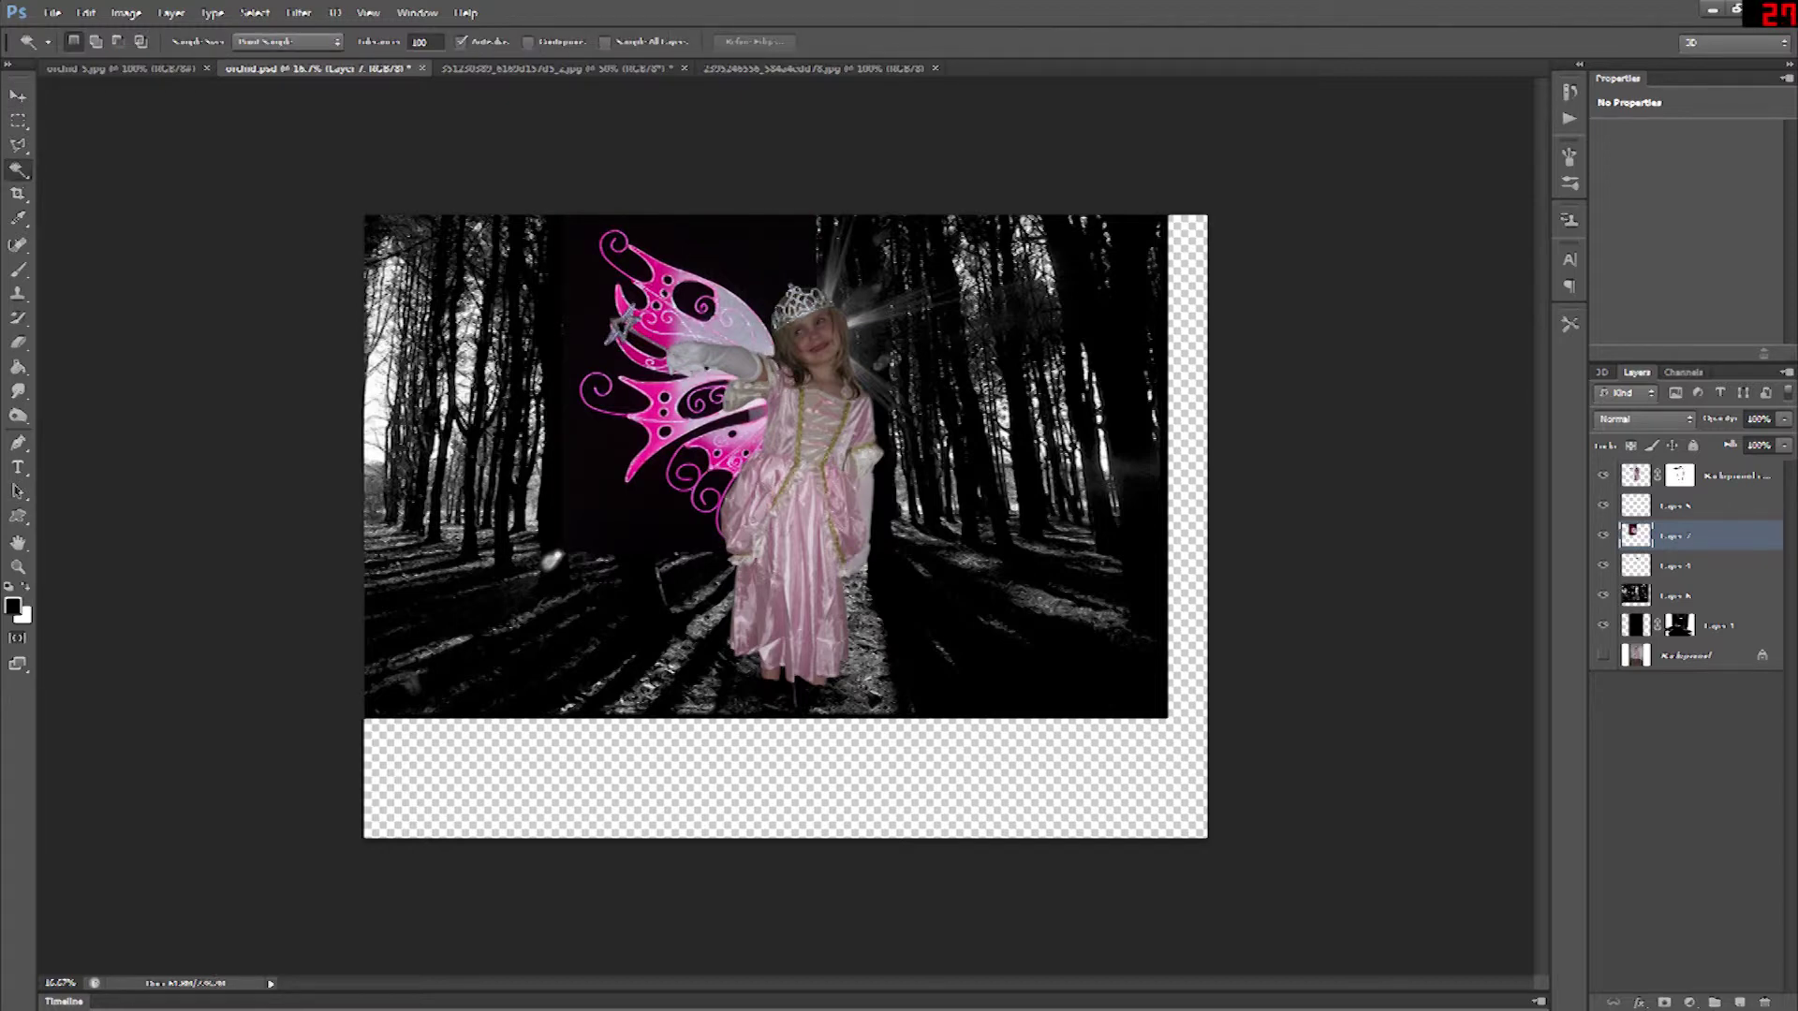
pyautogui.click(1664, 1002)
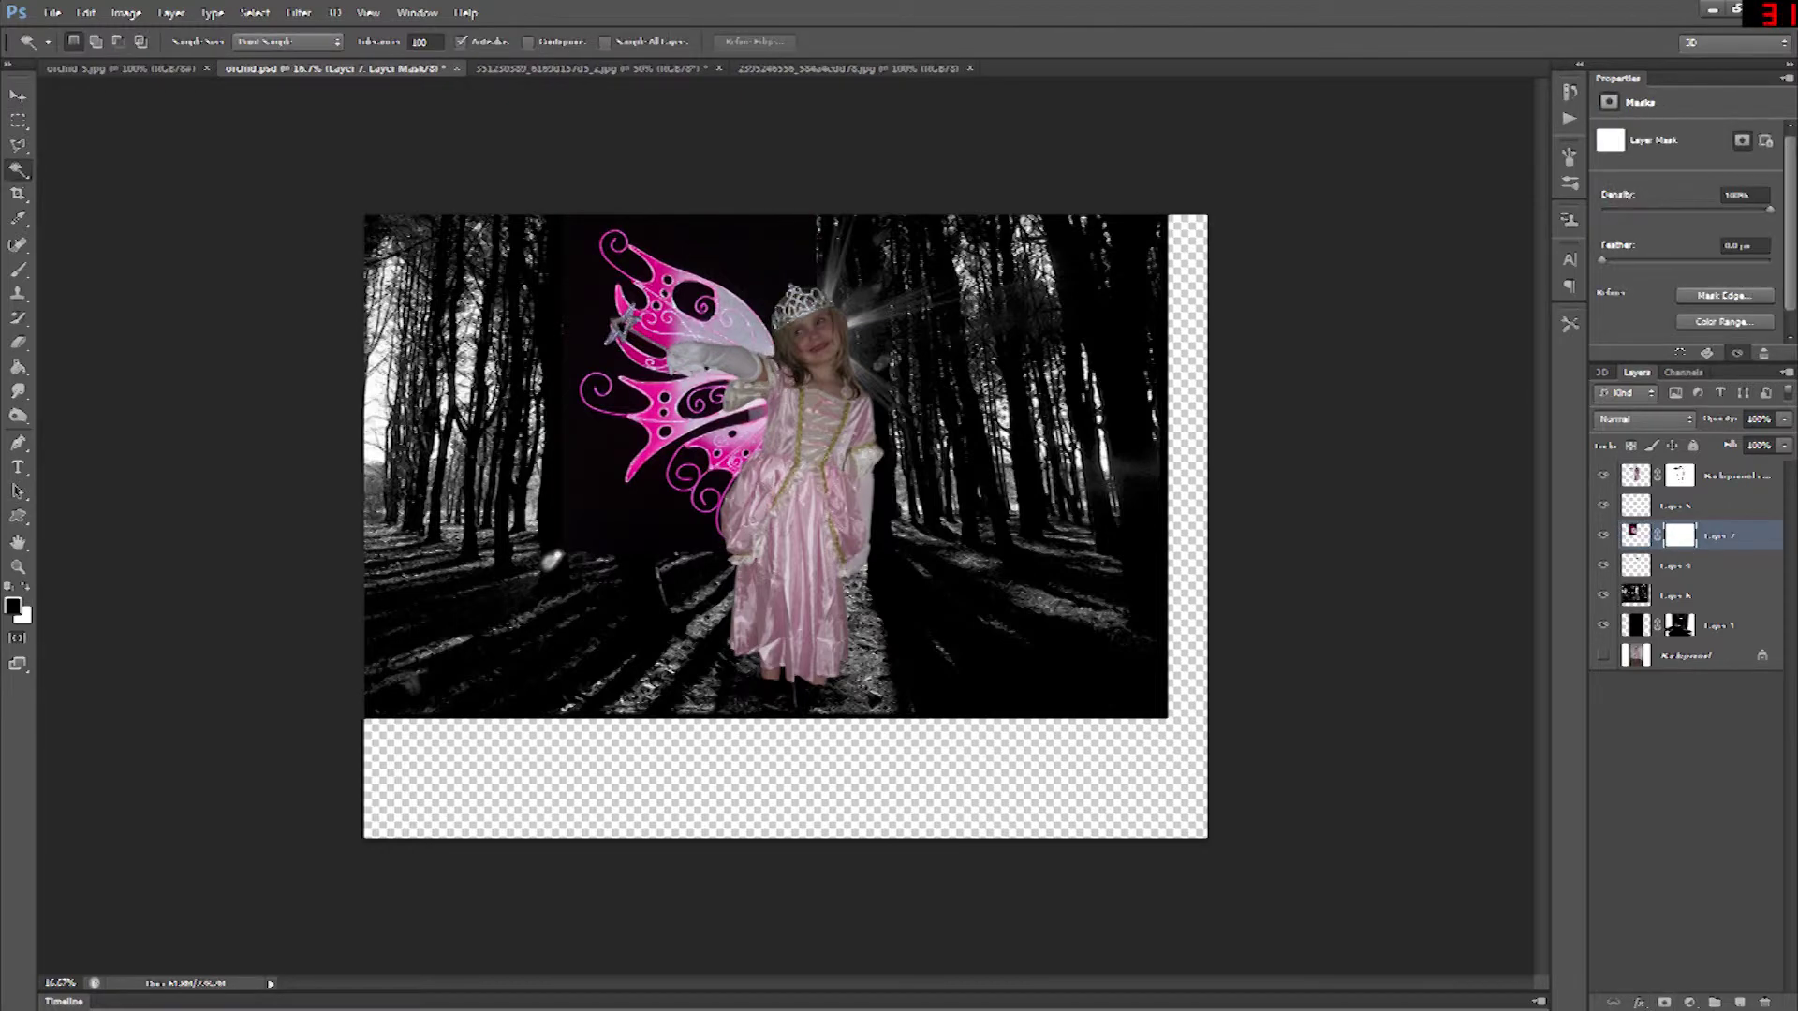
pyautogui.click(1636, 536)
pyautogui.click(740, 258)
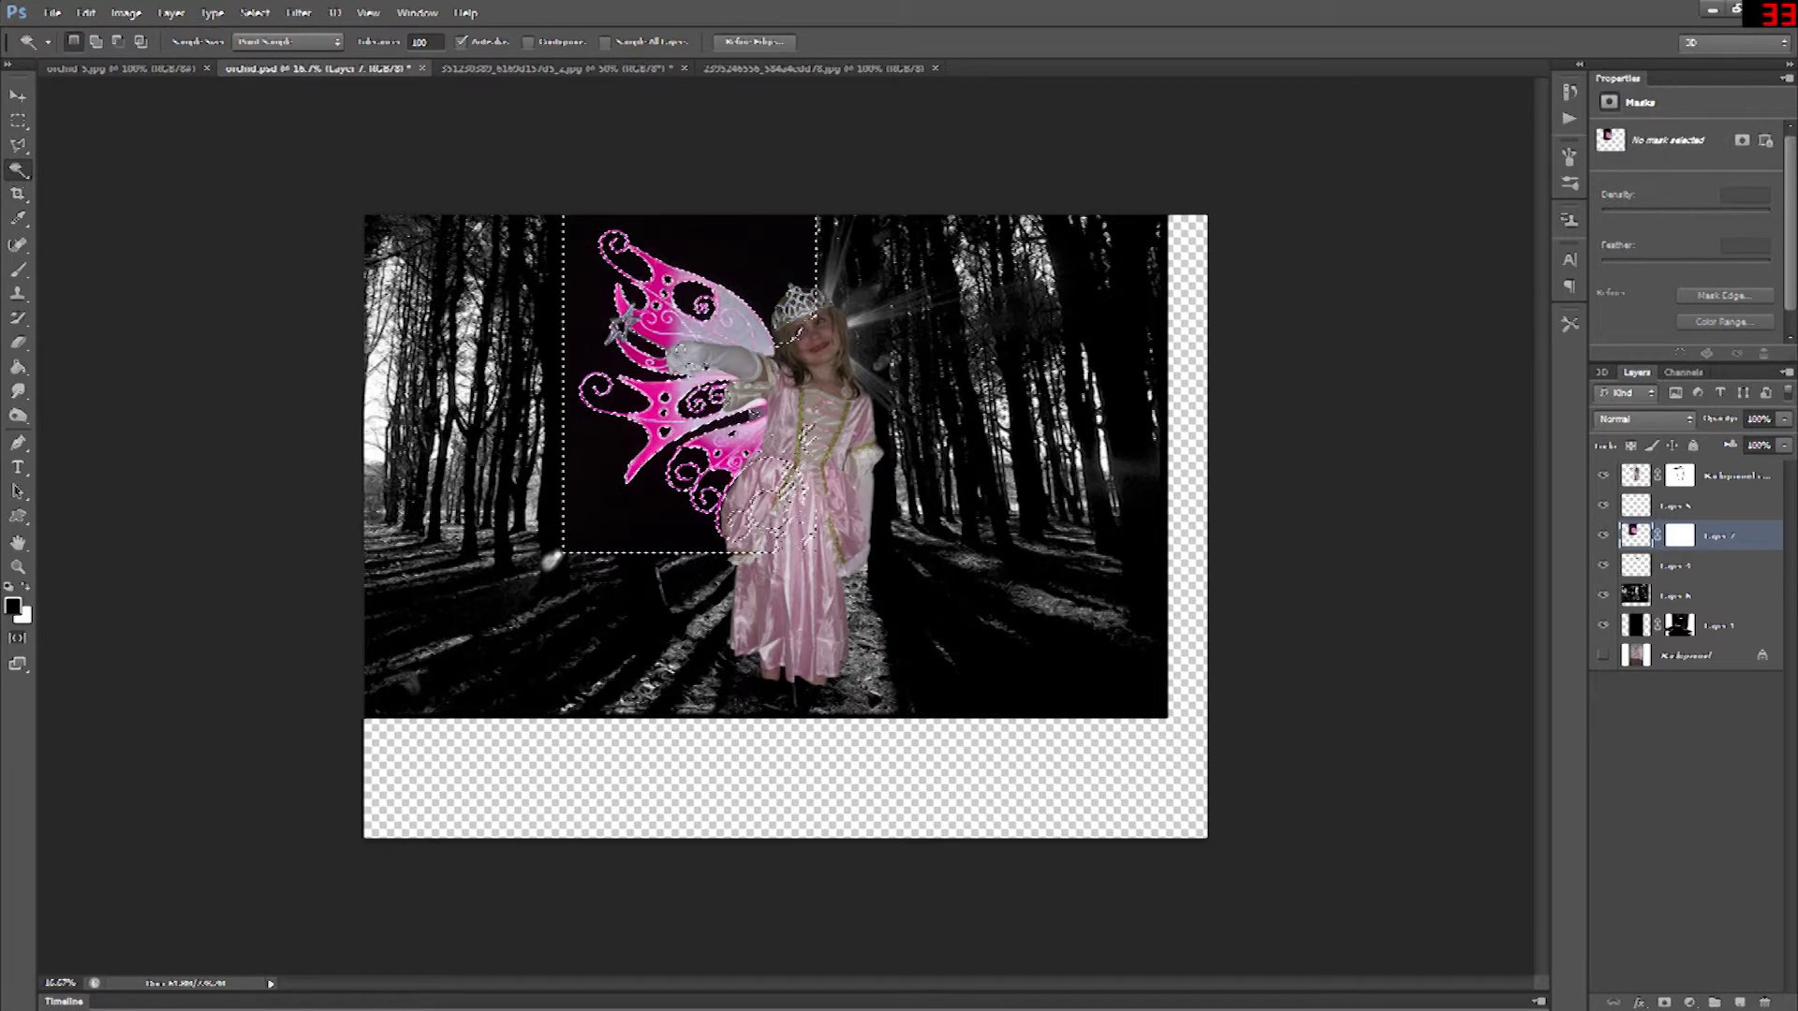
pyautogui.click(1680, 536)
# - Paint the selected background black on the left wing's mask at 100% opacity and flow, and clear the selection
pyautogui.press('b')
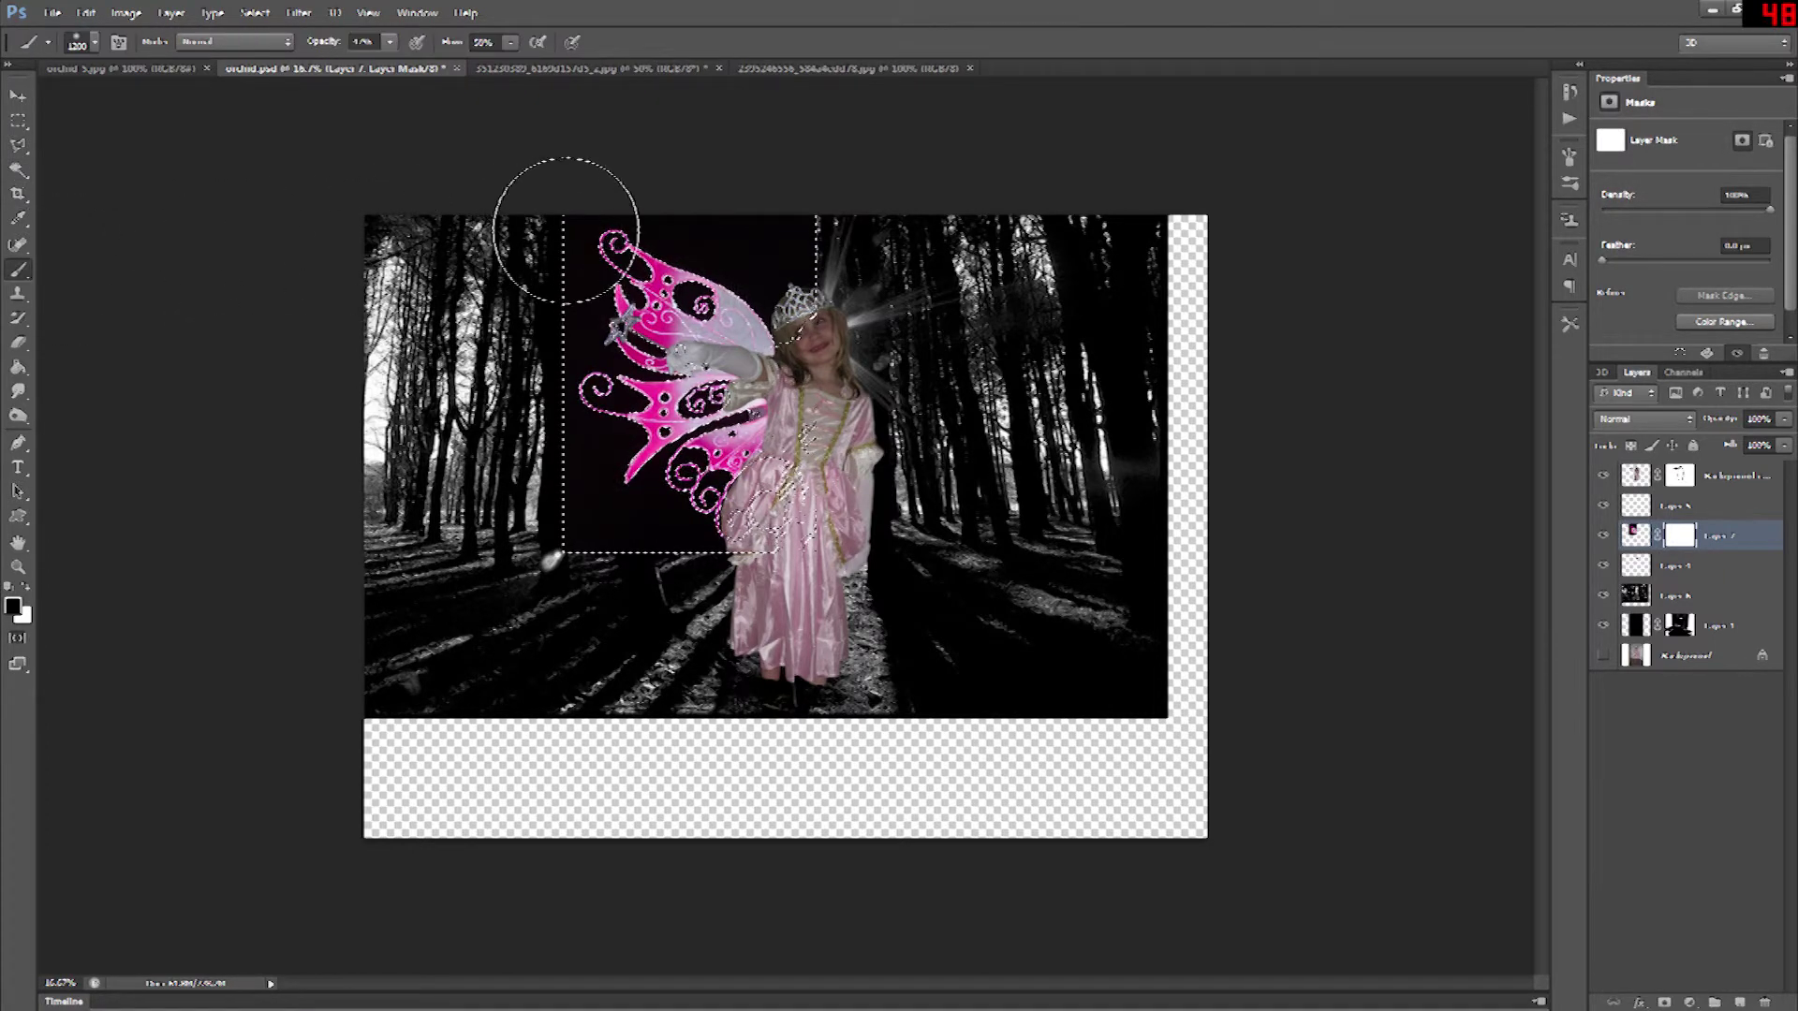
pyautogui.click(390, 41)
pyautogui.click(510, 42)
pyautogui.moveTo(390, 63); pyautogui.dragTo(565, 63)
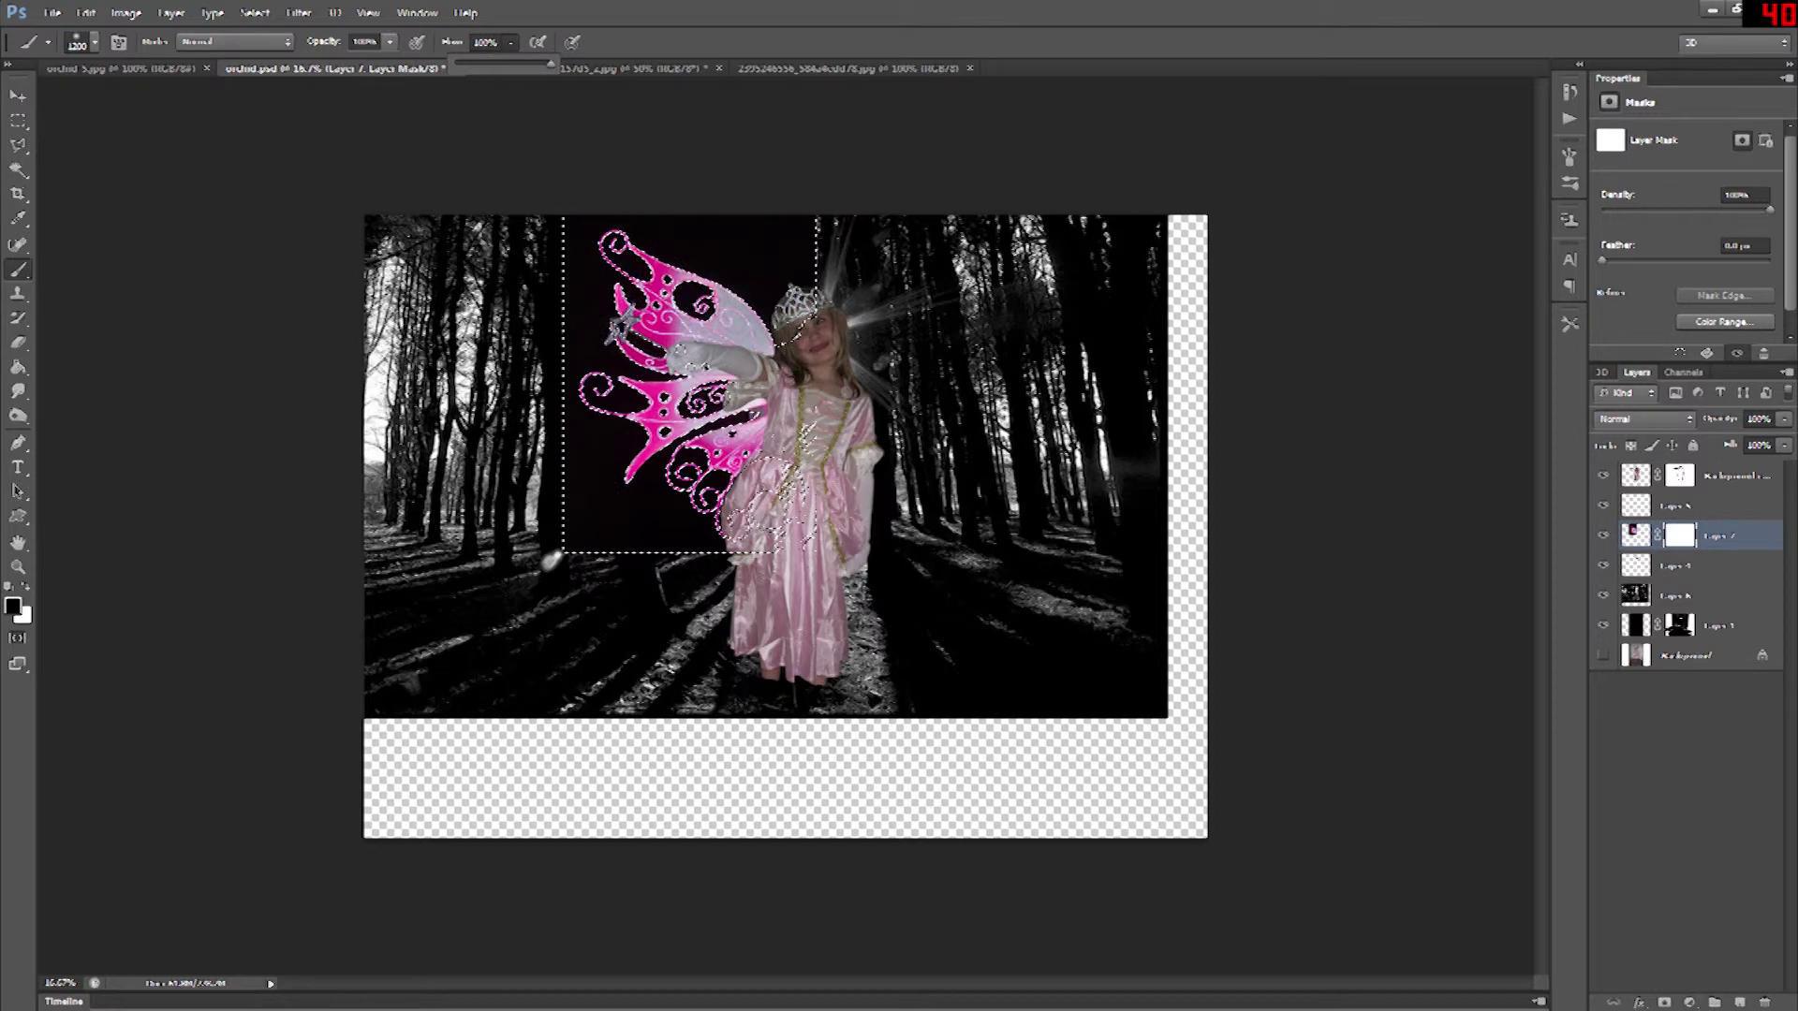
pyautogui.click(525, 137)
pyautogui.moveTo(565, 217)
pyautogui.mouseDown()
pyautogui.moveTo(762, 230)
pyautogui.moveTo(576, 289)
pyautogui.moveTo(680, 504)
pyautogui.moveTo(737, 467)
pyautogui.mouseUp()
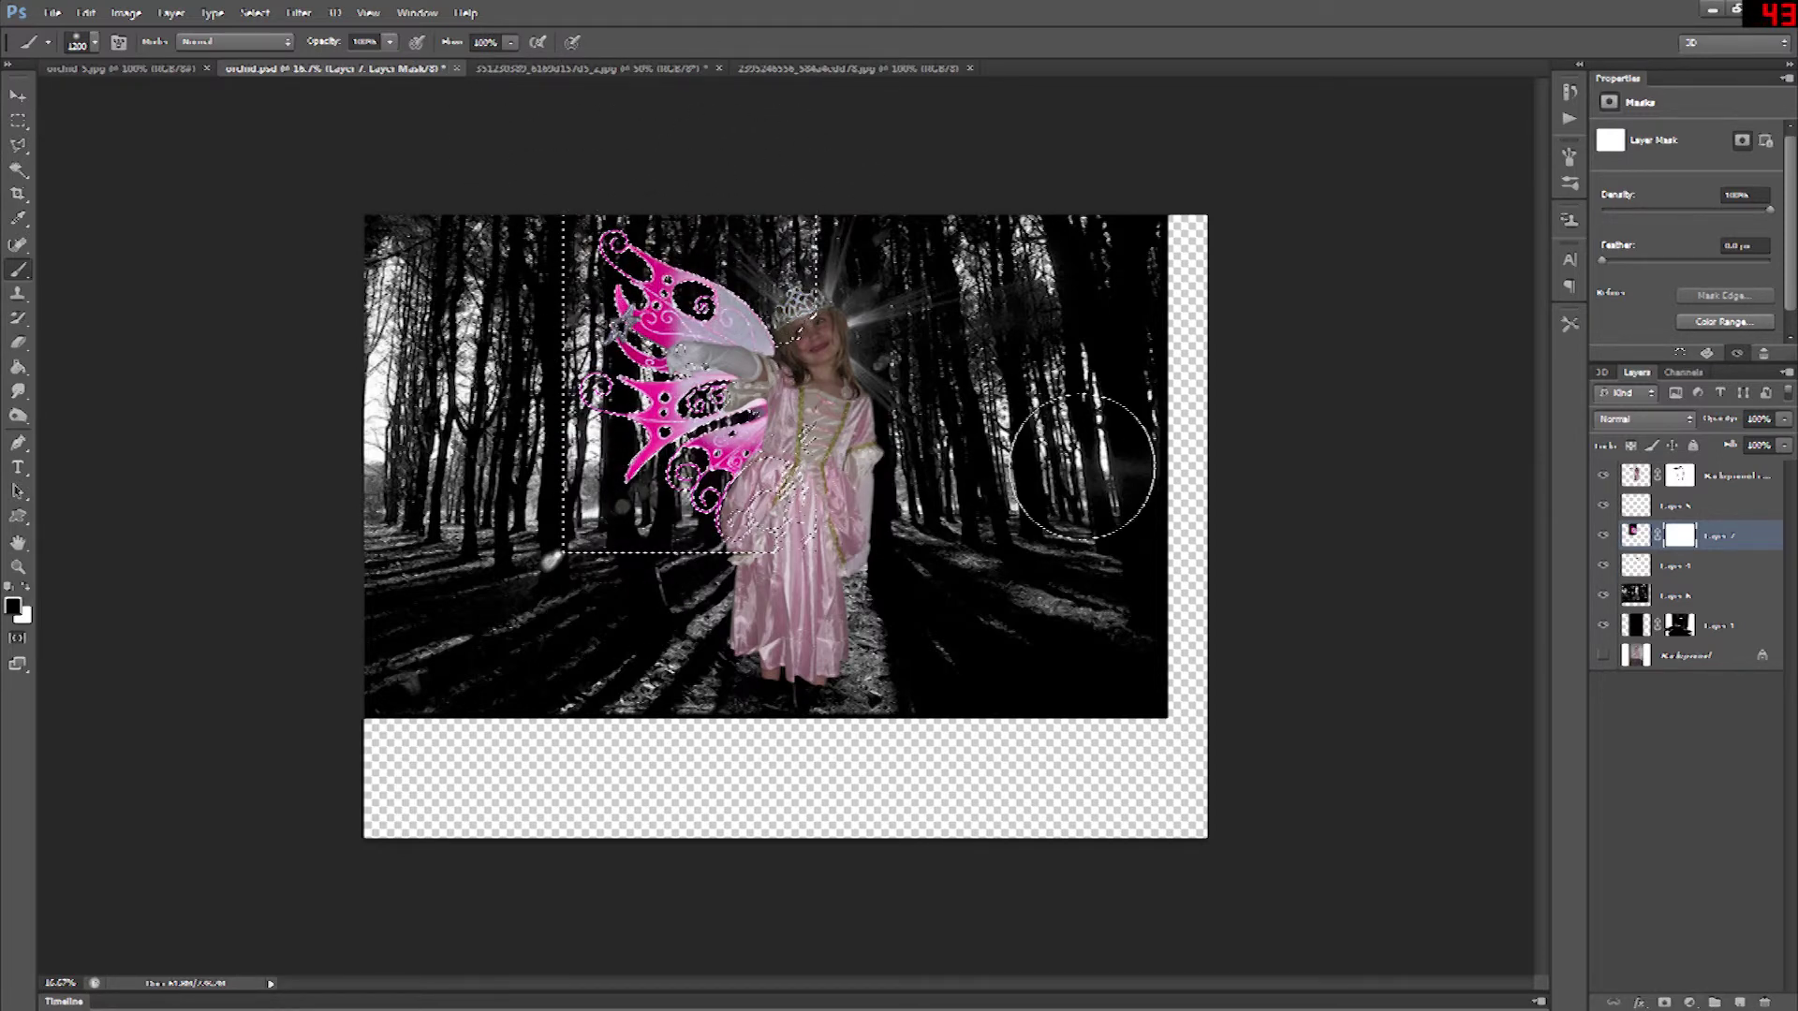
pyautogui.press('Return')
pyautogui.press('m')
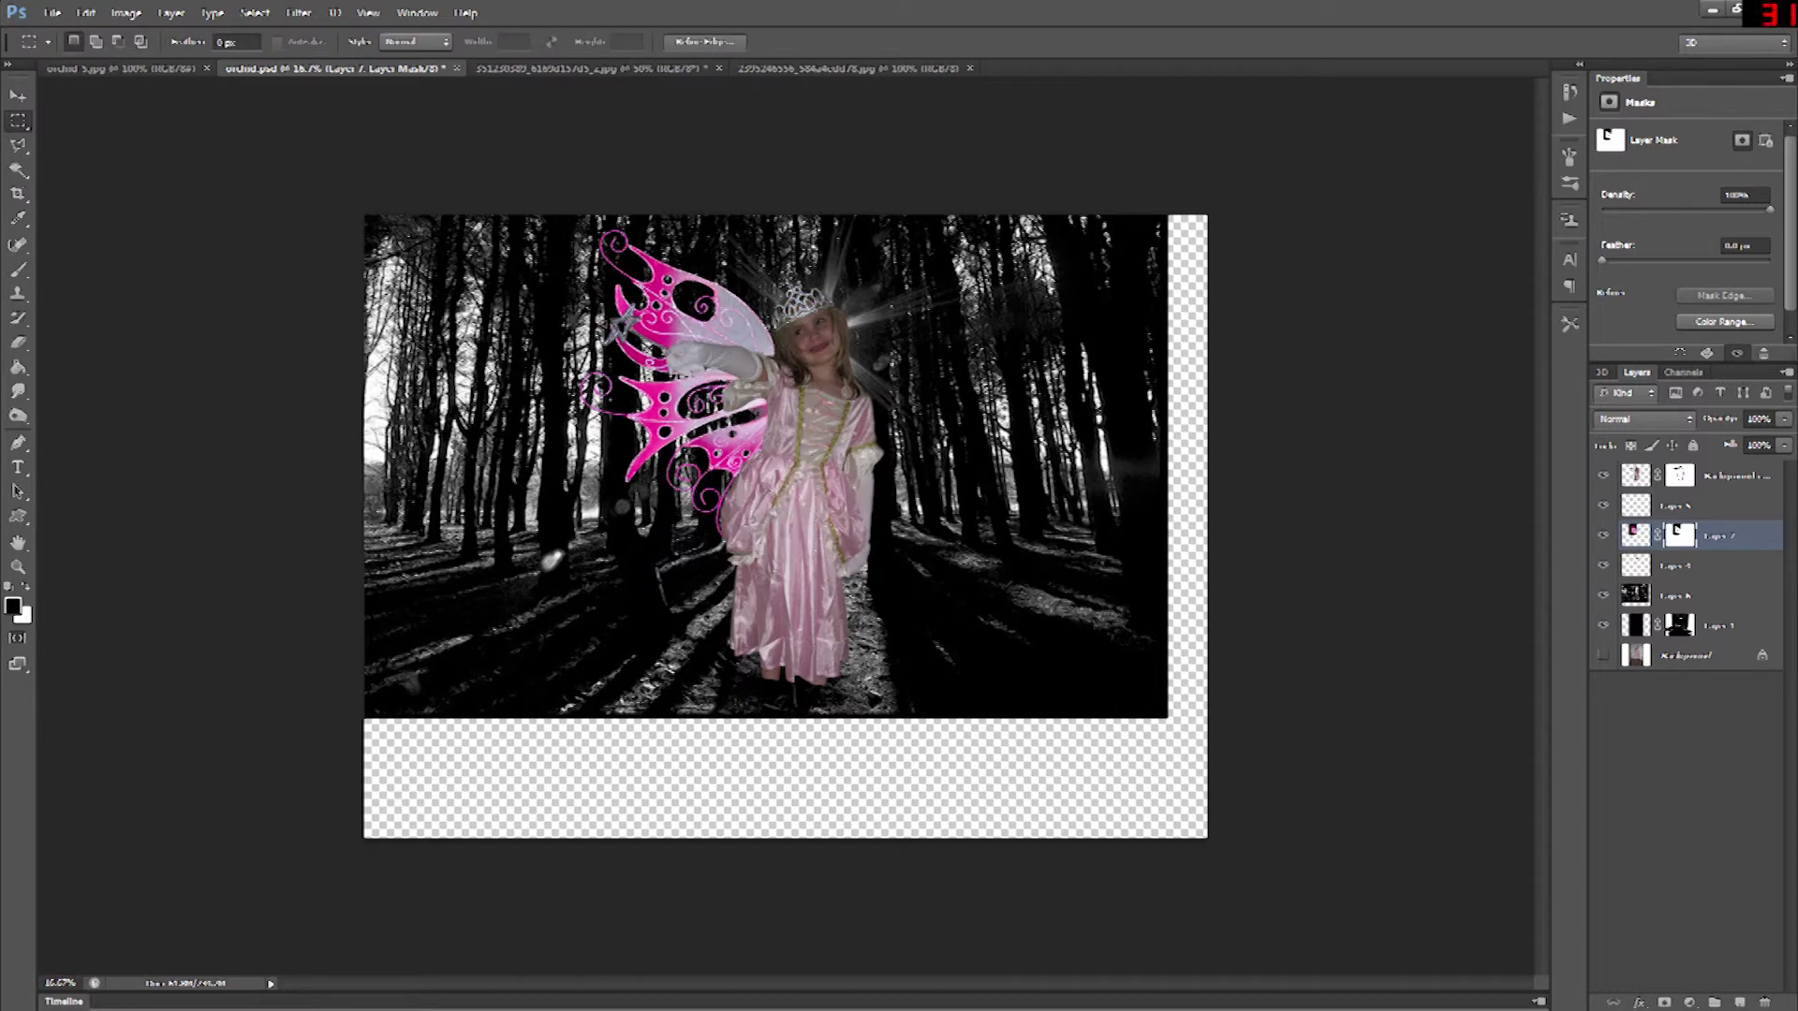
pyautogui.hotkey('ctrl', 'd')
# - Invert the selection in the wings photo, paste the right half into the composite, and place it beneath the left wing layer
pyautogui.click(848, 69)
pyautogui.rightClick(697, 412)
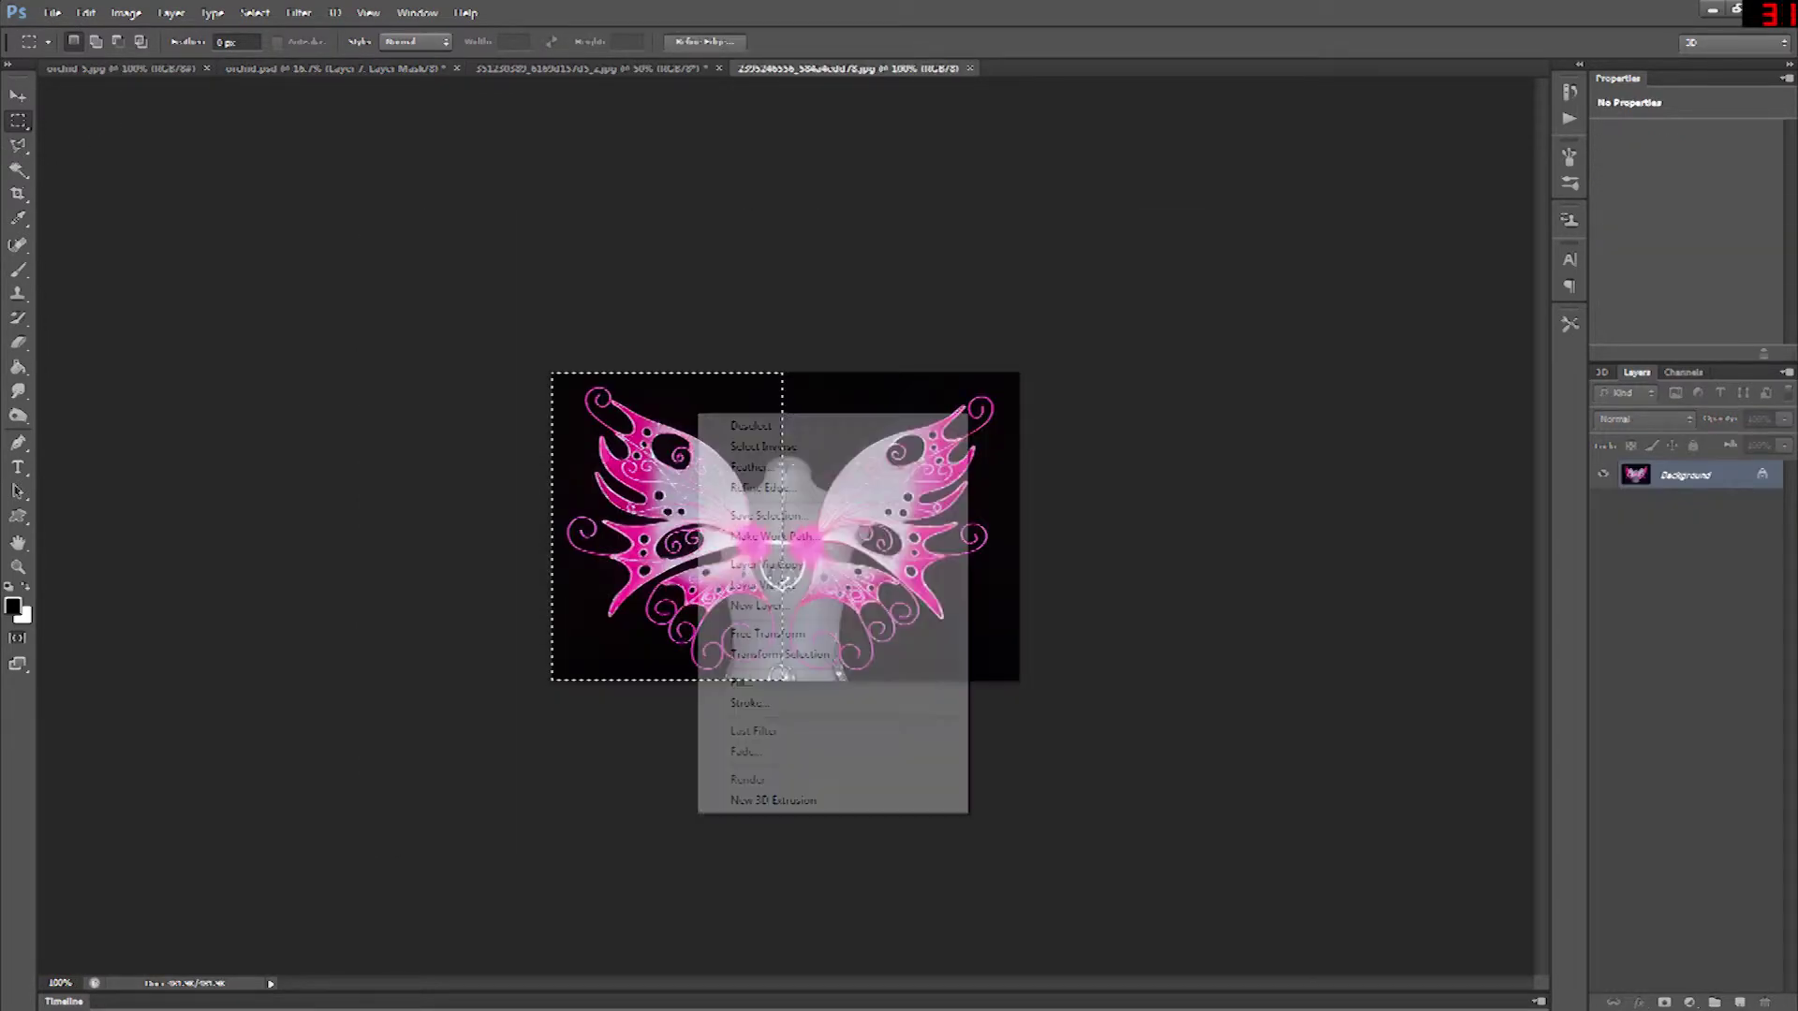
pyautogui.click(764, 448)
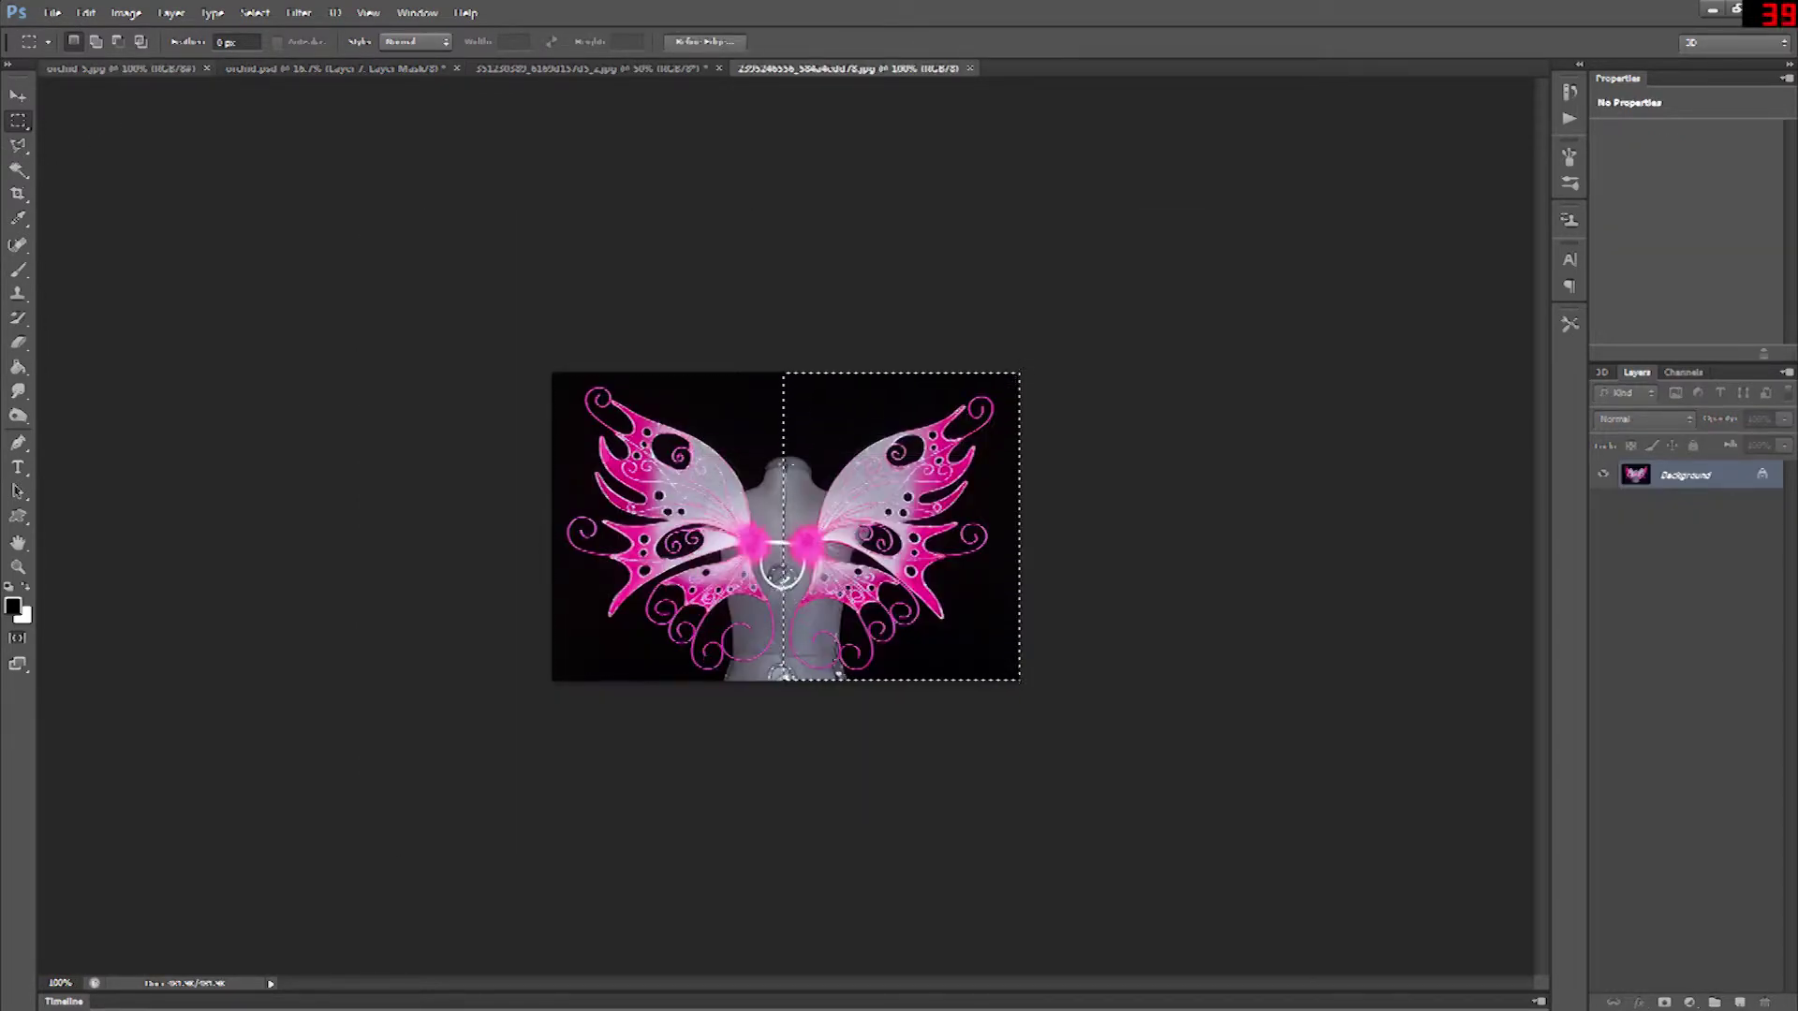
pyautogui.click(333, 68)
pyautogui.hotkey('ctrl', 'v')
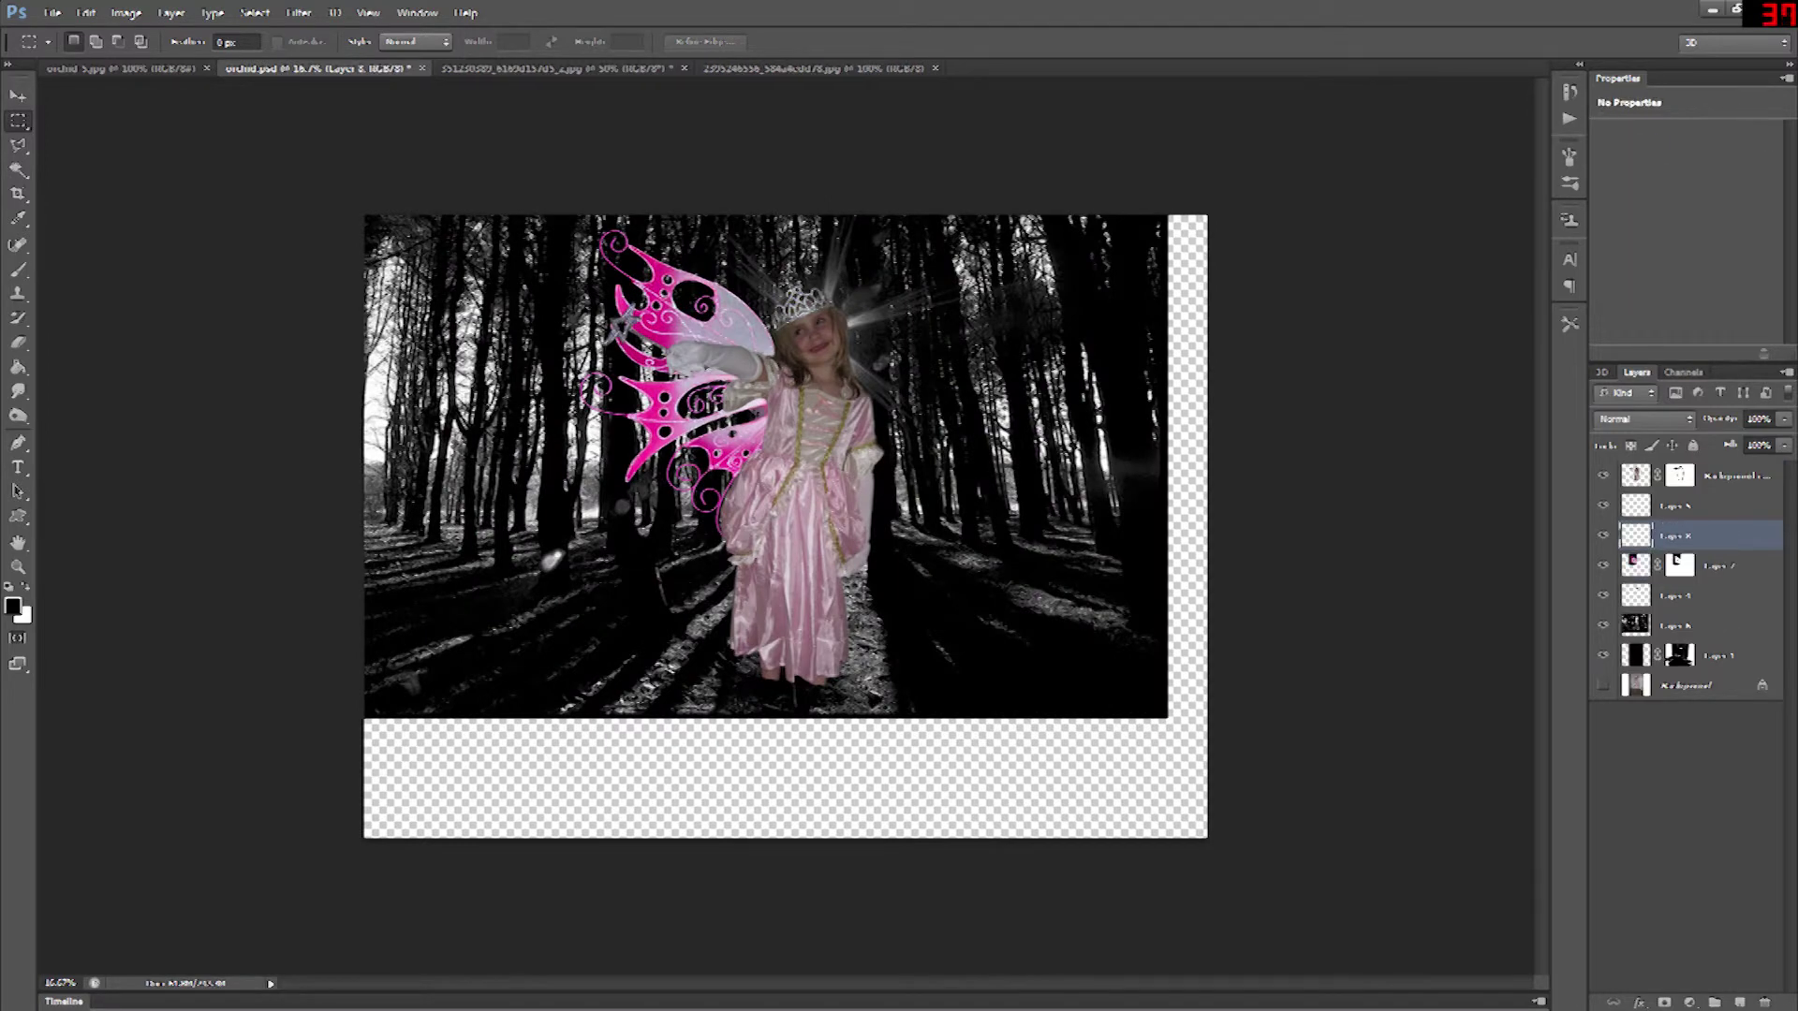
pyautogui.hotkey('ctrl', '[')
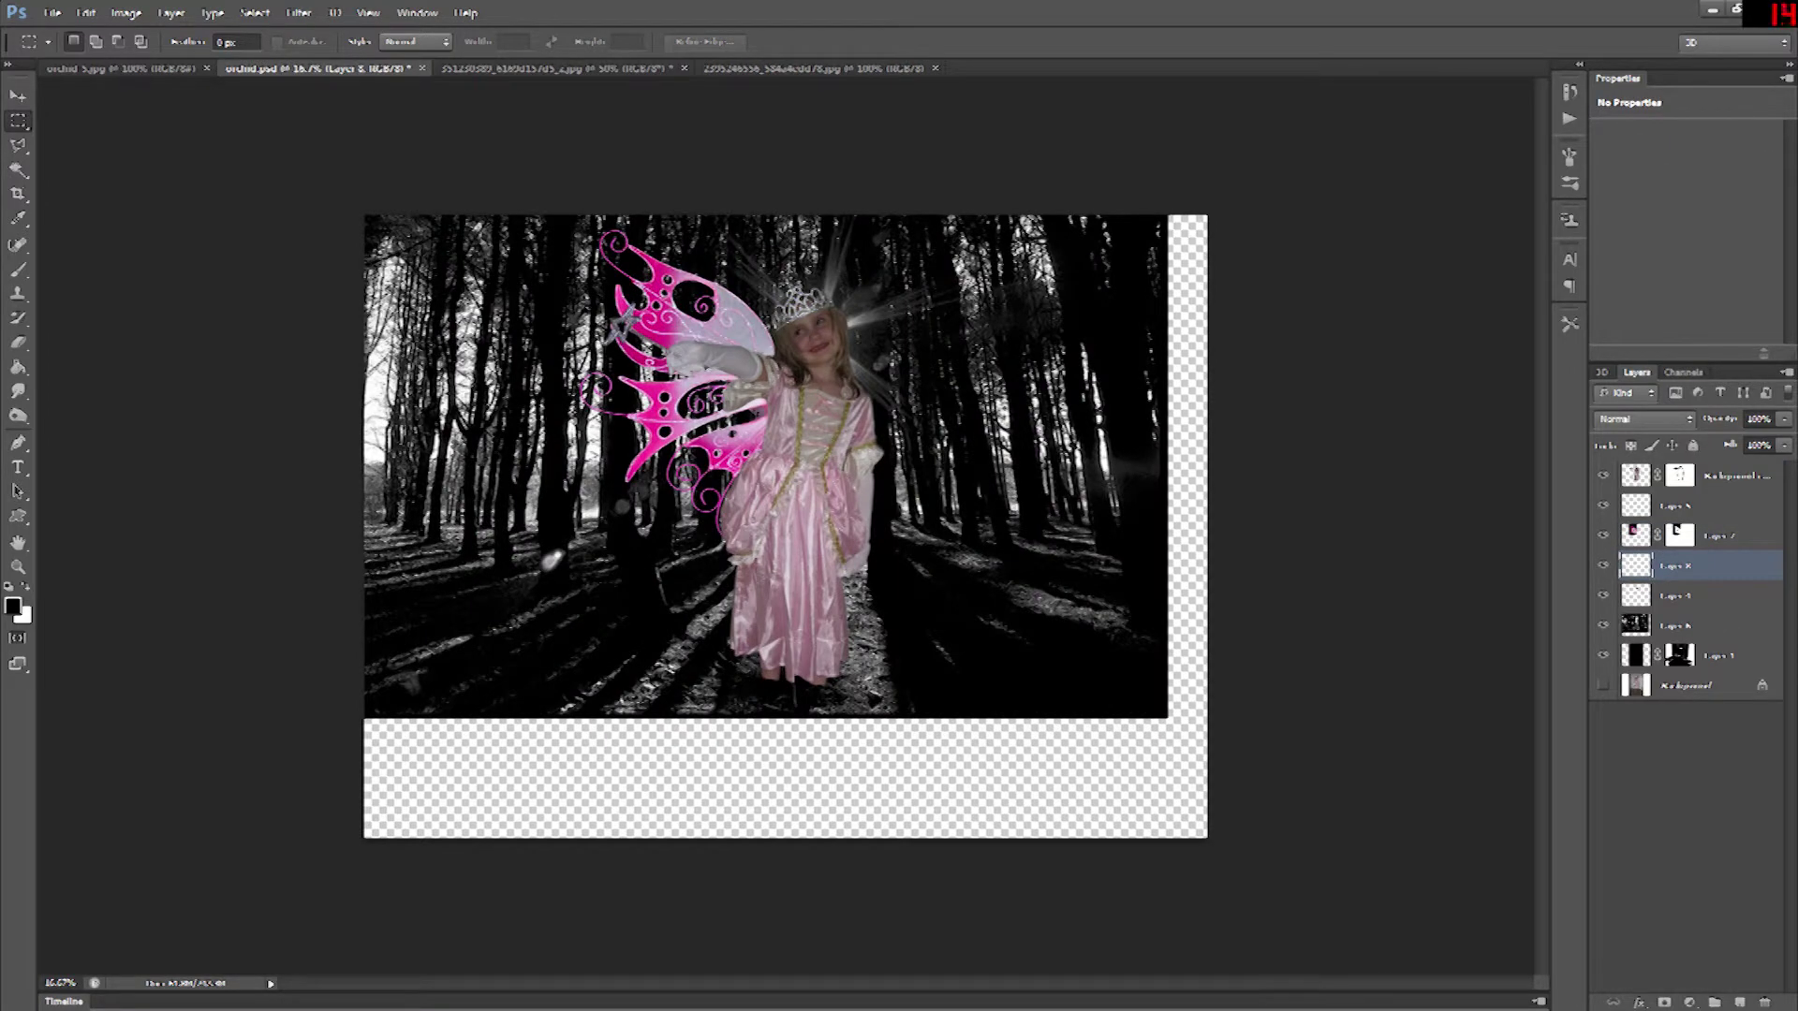
# - Scale the right wing up to about 688% and position it behind the girl's other shoulder, level with the left wing
pyautogui.hotkey('ctrl', 't')
pyautogui.moveTo(804, 501); pyautogui.dragTo(1038, 198)
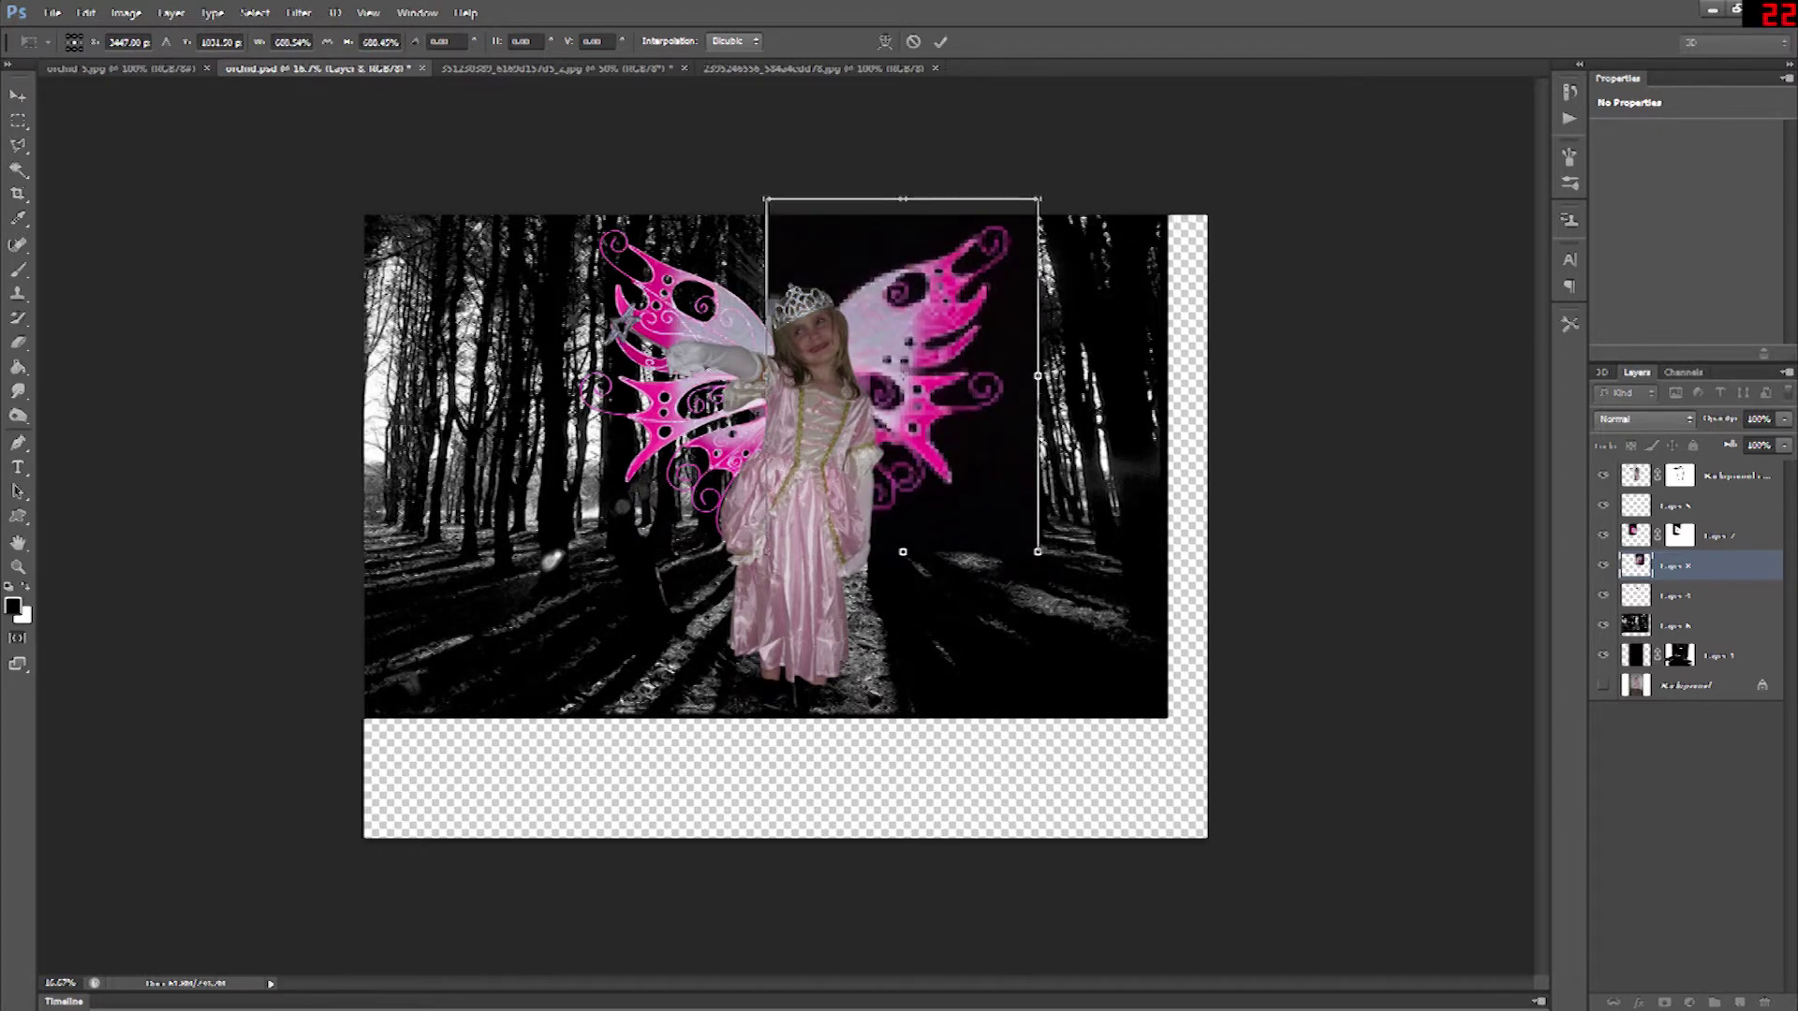
pyautogui.moveTo(902, 375); pyautogui.dragTo(944, 391)
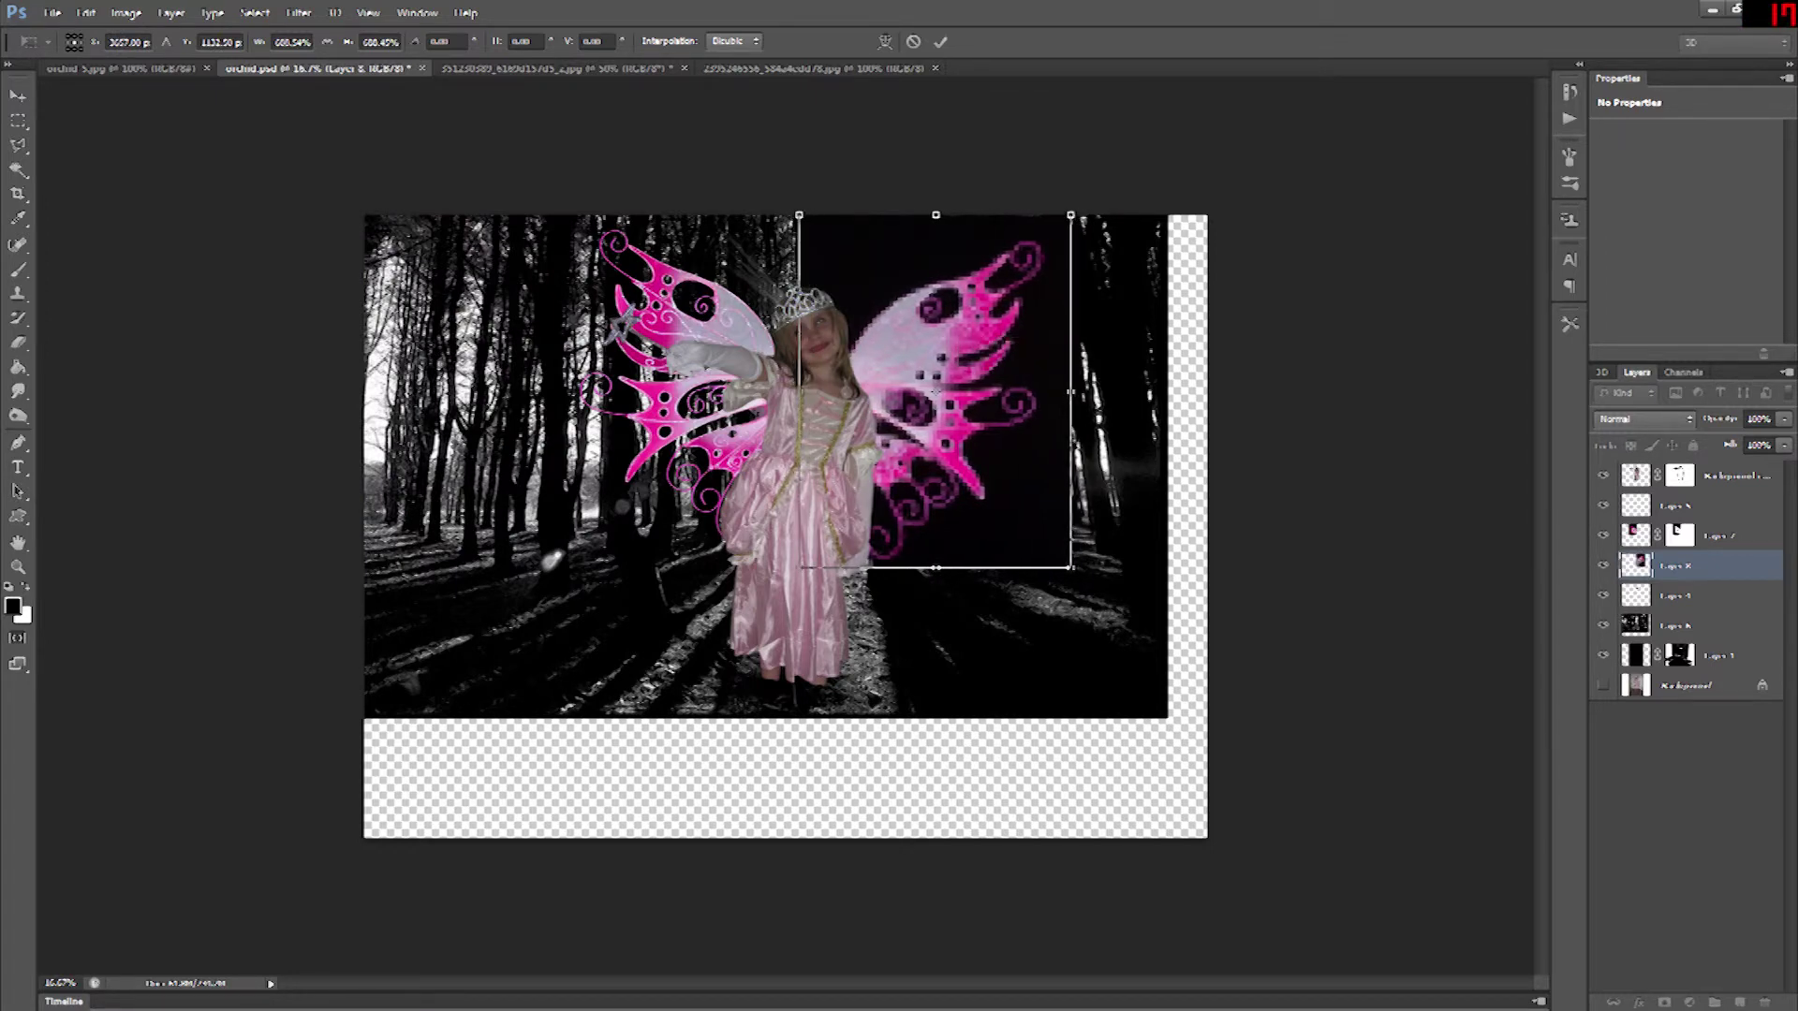
pyautogui.press('Return')
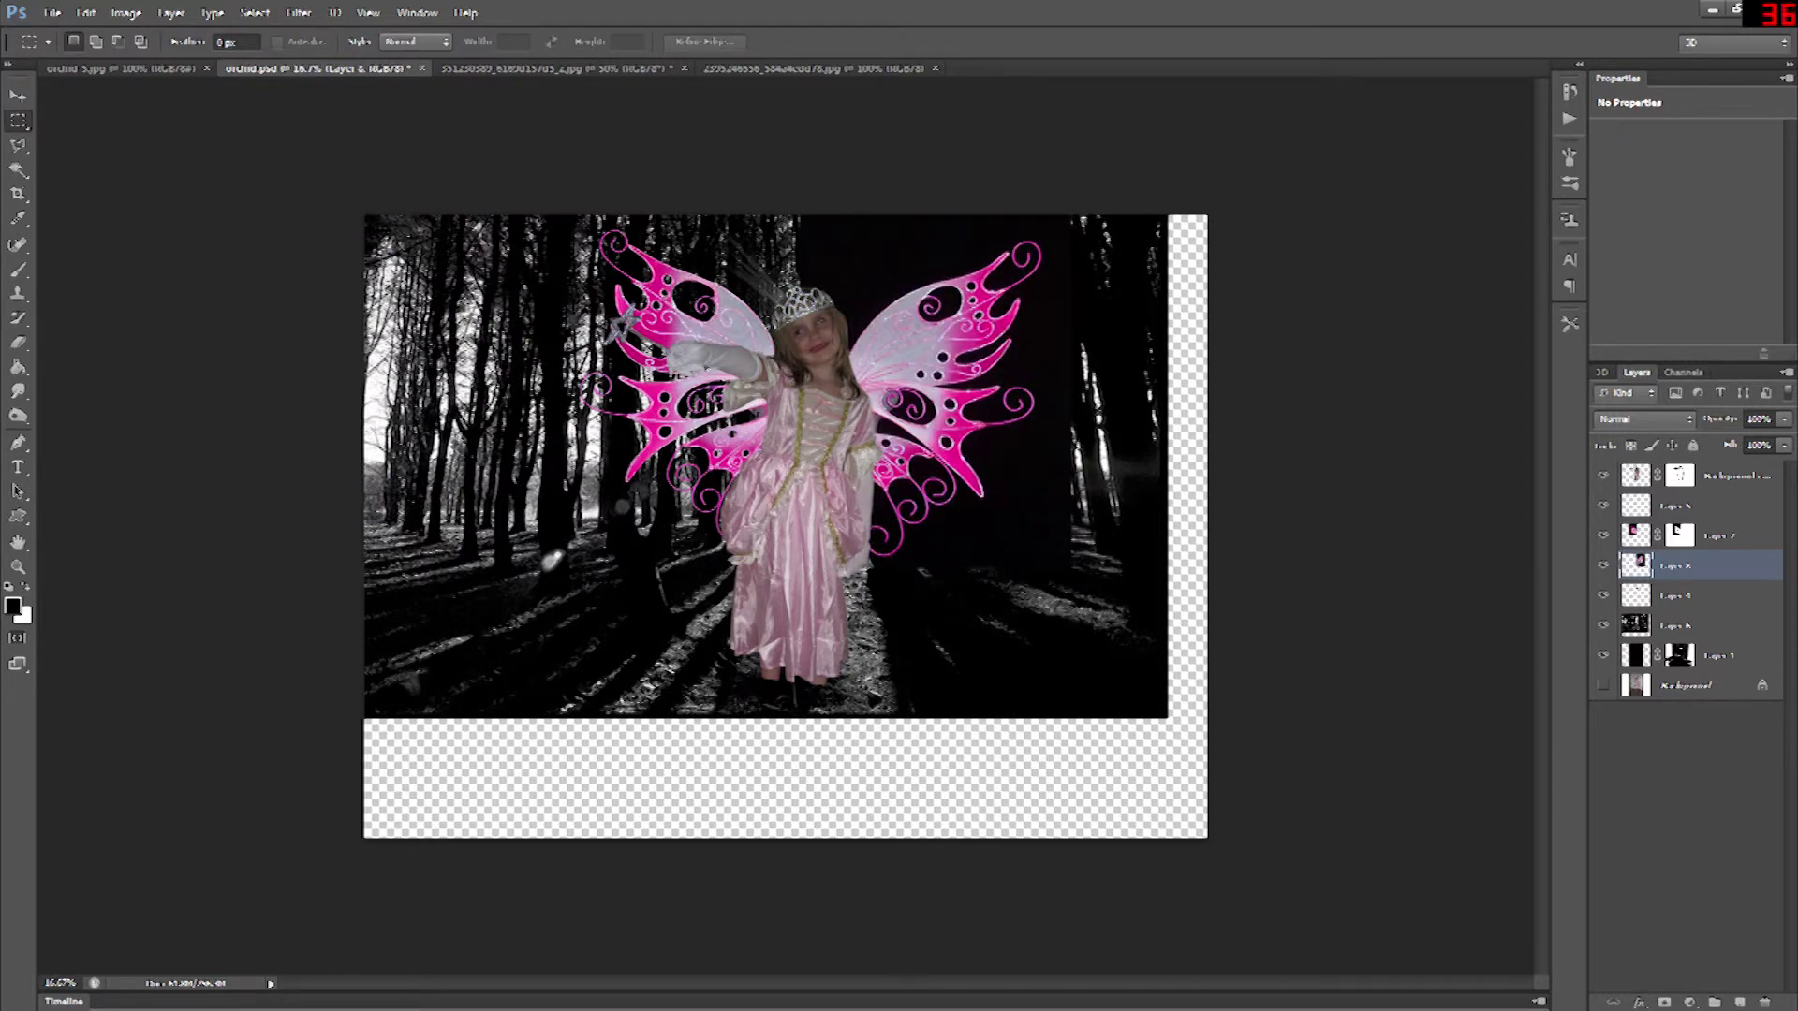
# - Add a mask to the right wing layer and paint its Magic Wand-selected black background out, clearing the selection
pyautogui.click(1664, 1002)
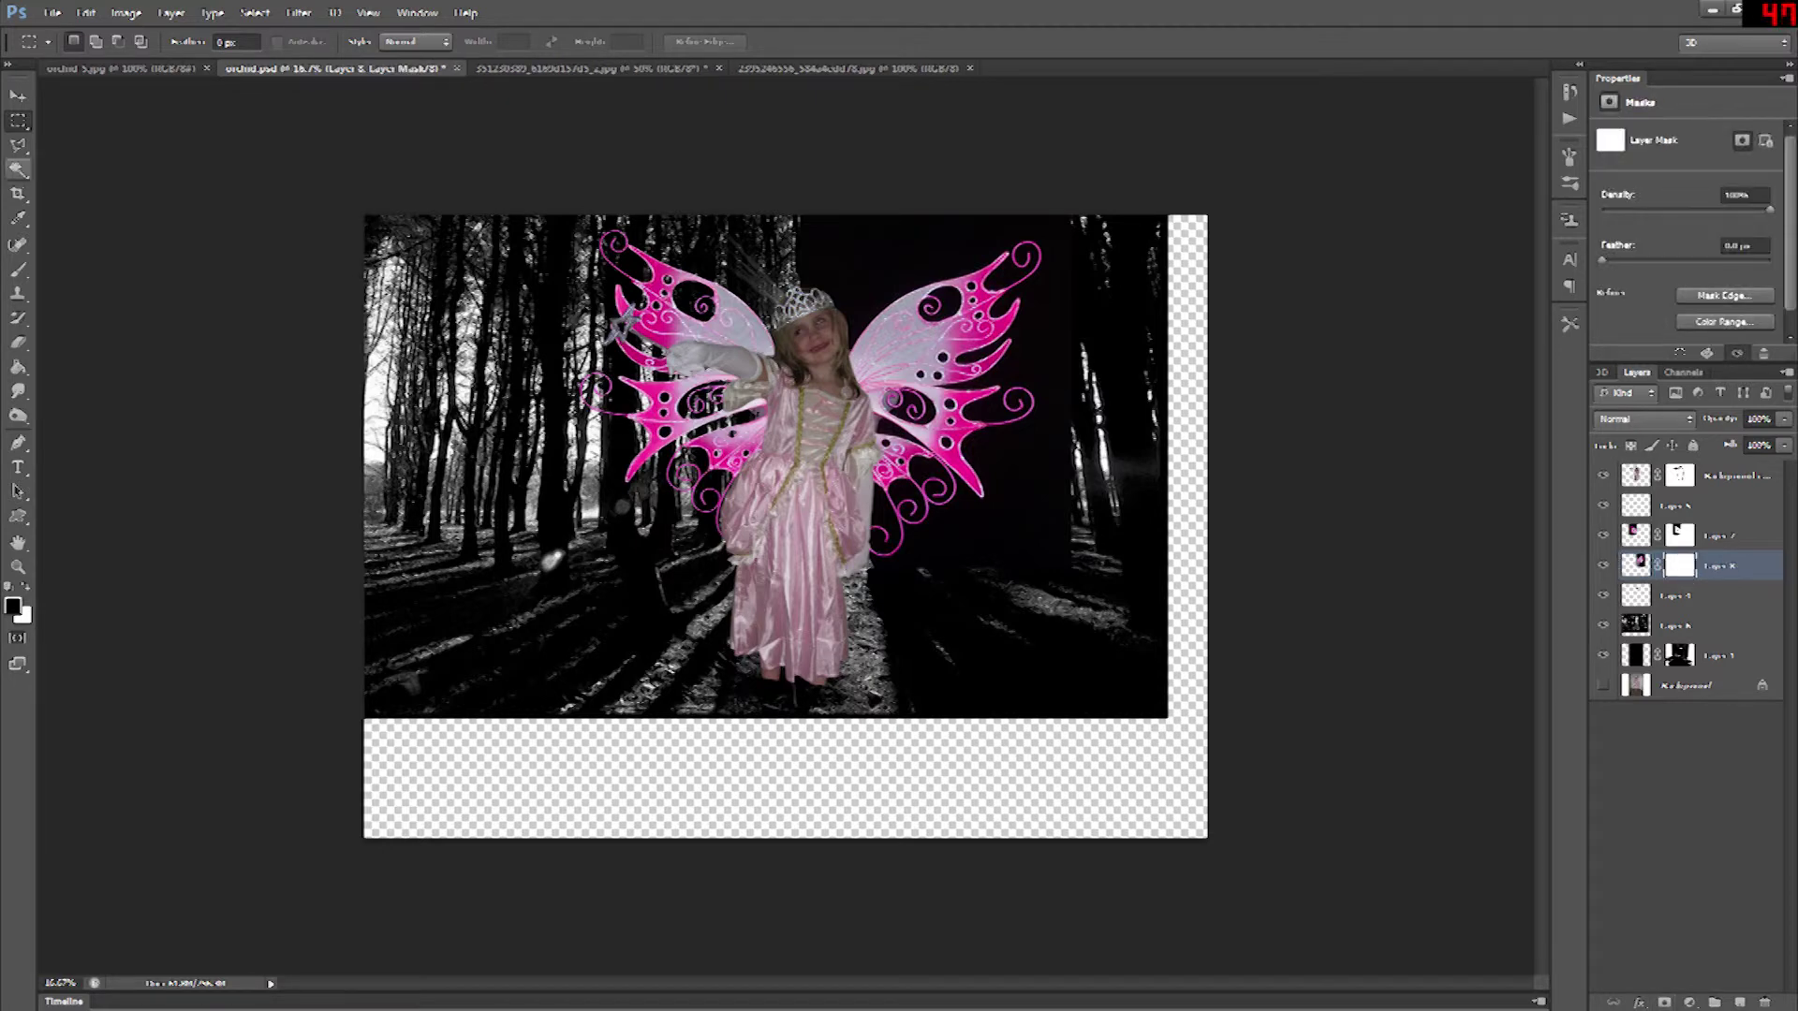
pyautogui.press('w')
pyautogui.click(1016, 506)
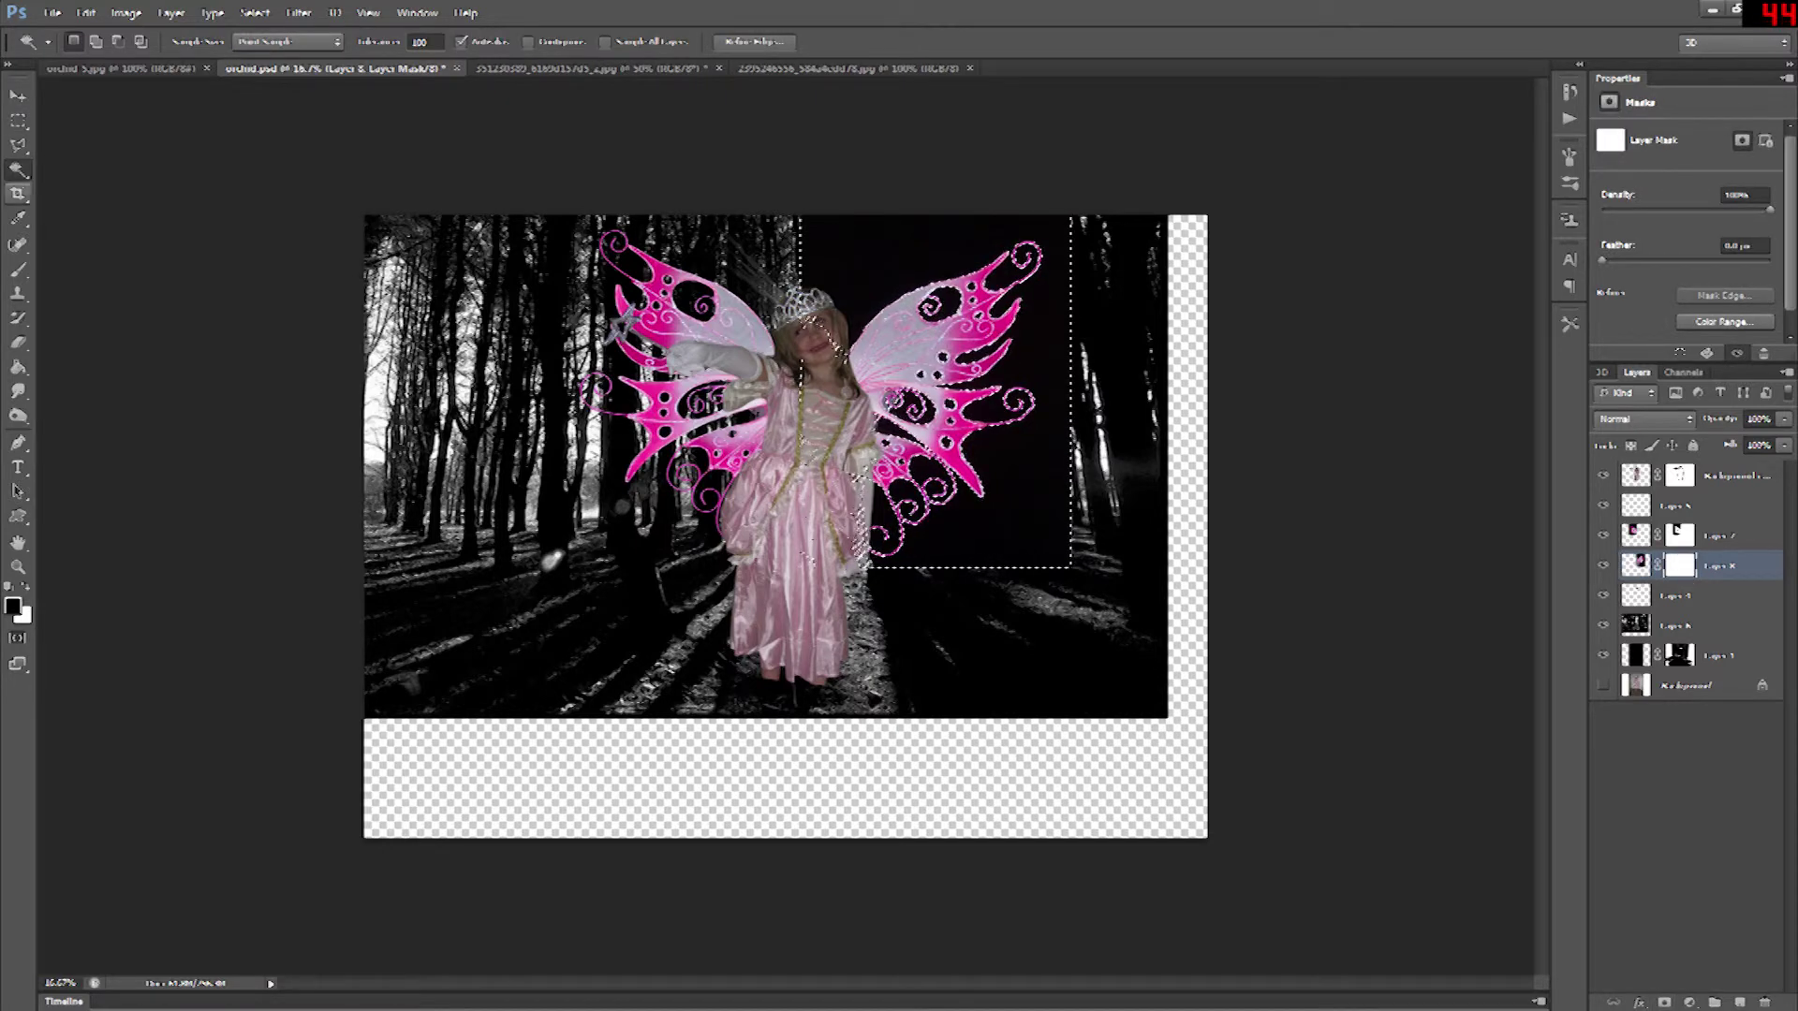
pyautogui.click(18, 270)
pyautogui.moveTo(918, 489)
pyautogui.mouseDown()
pyautogui.moveTo(919, 188)
pyautogui.moveTo(1026, 271)
pyautogui.moveTo(964, 521)
pyautogui.moveTo(888, 513)
pyautogui.mouseUp()
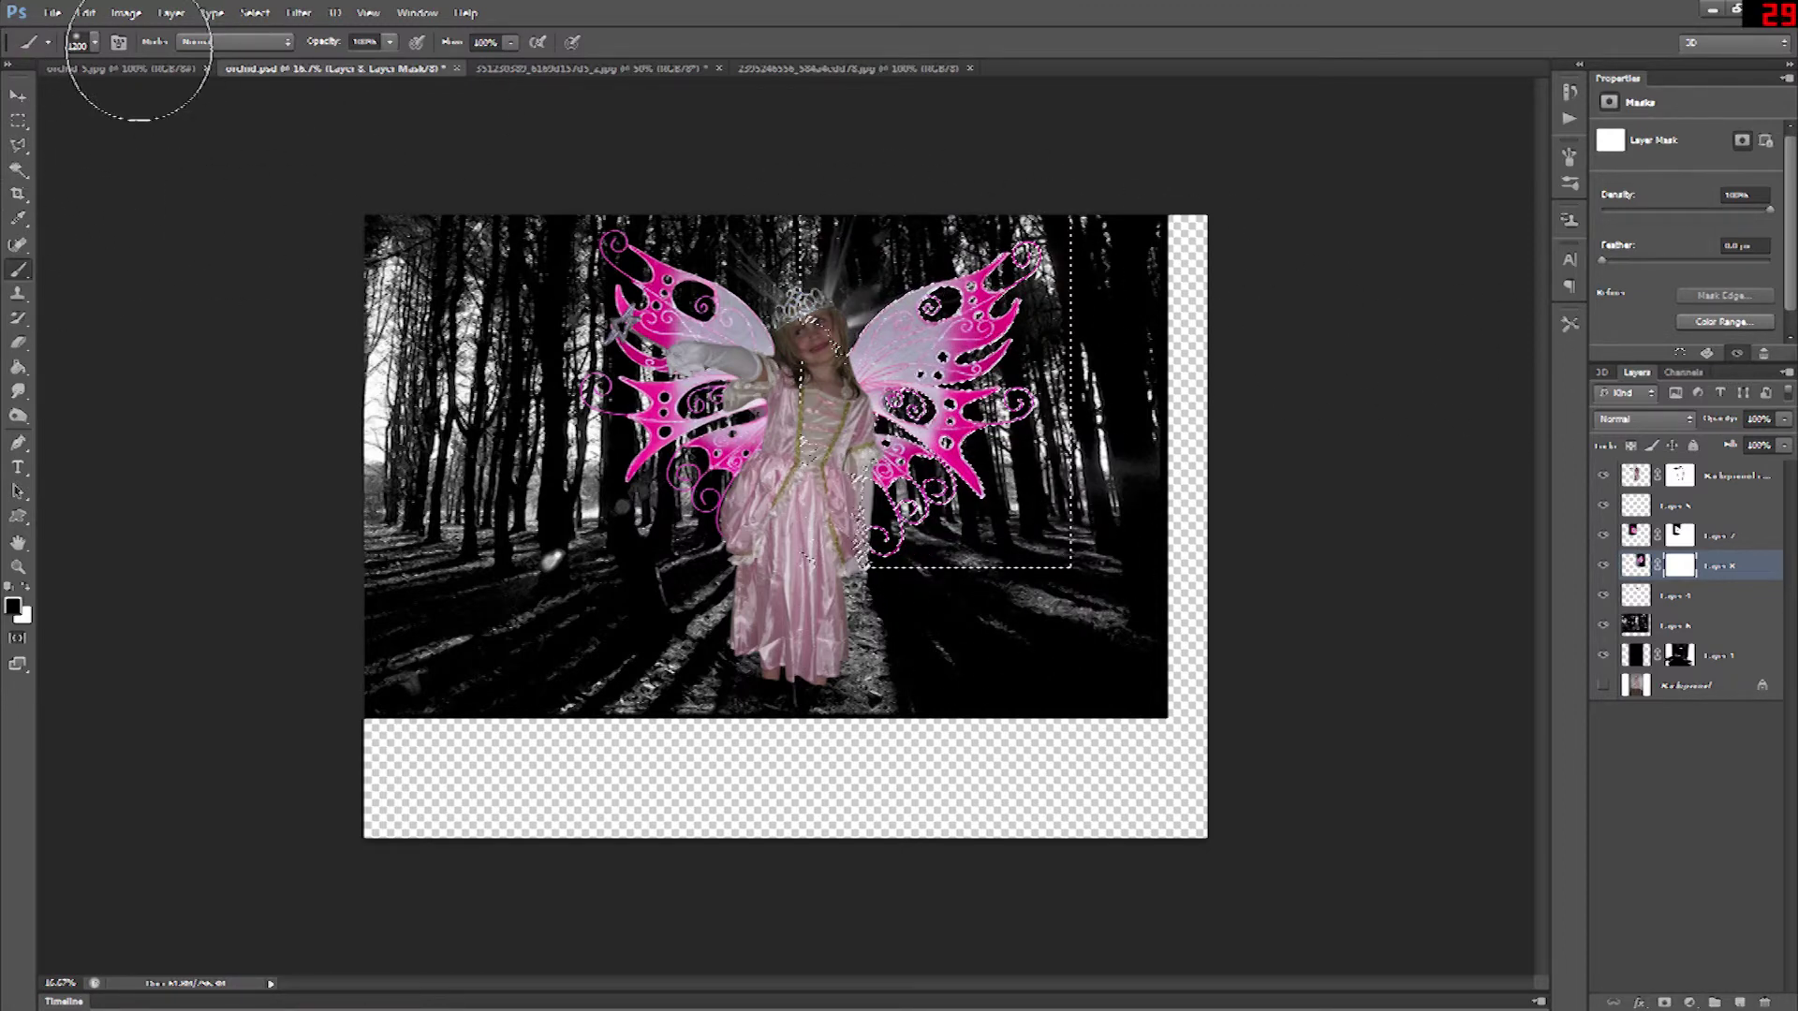
pyautogui.press('m')
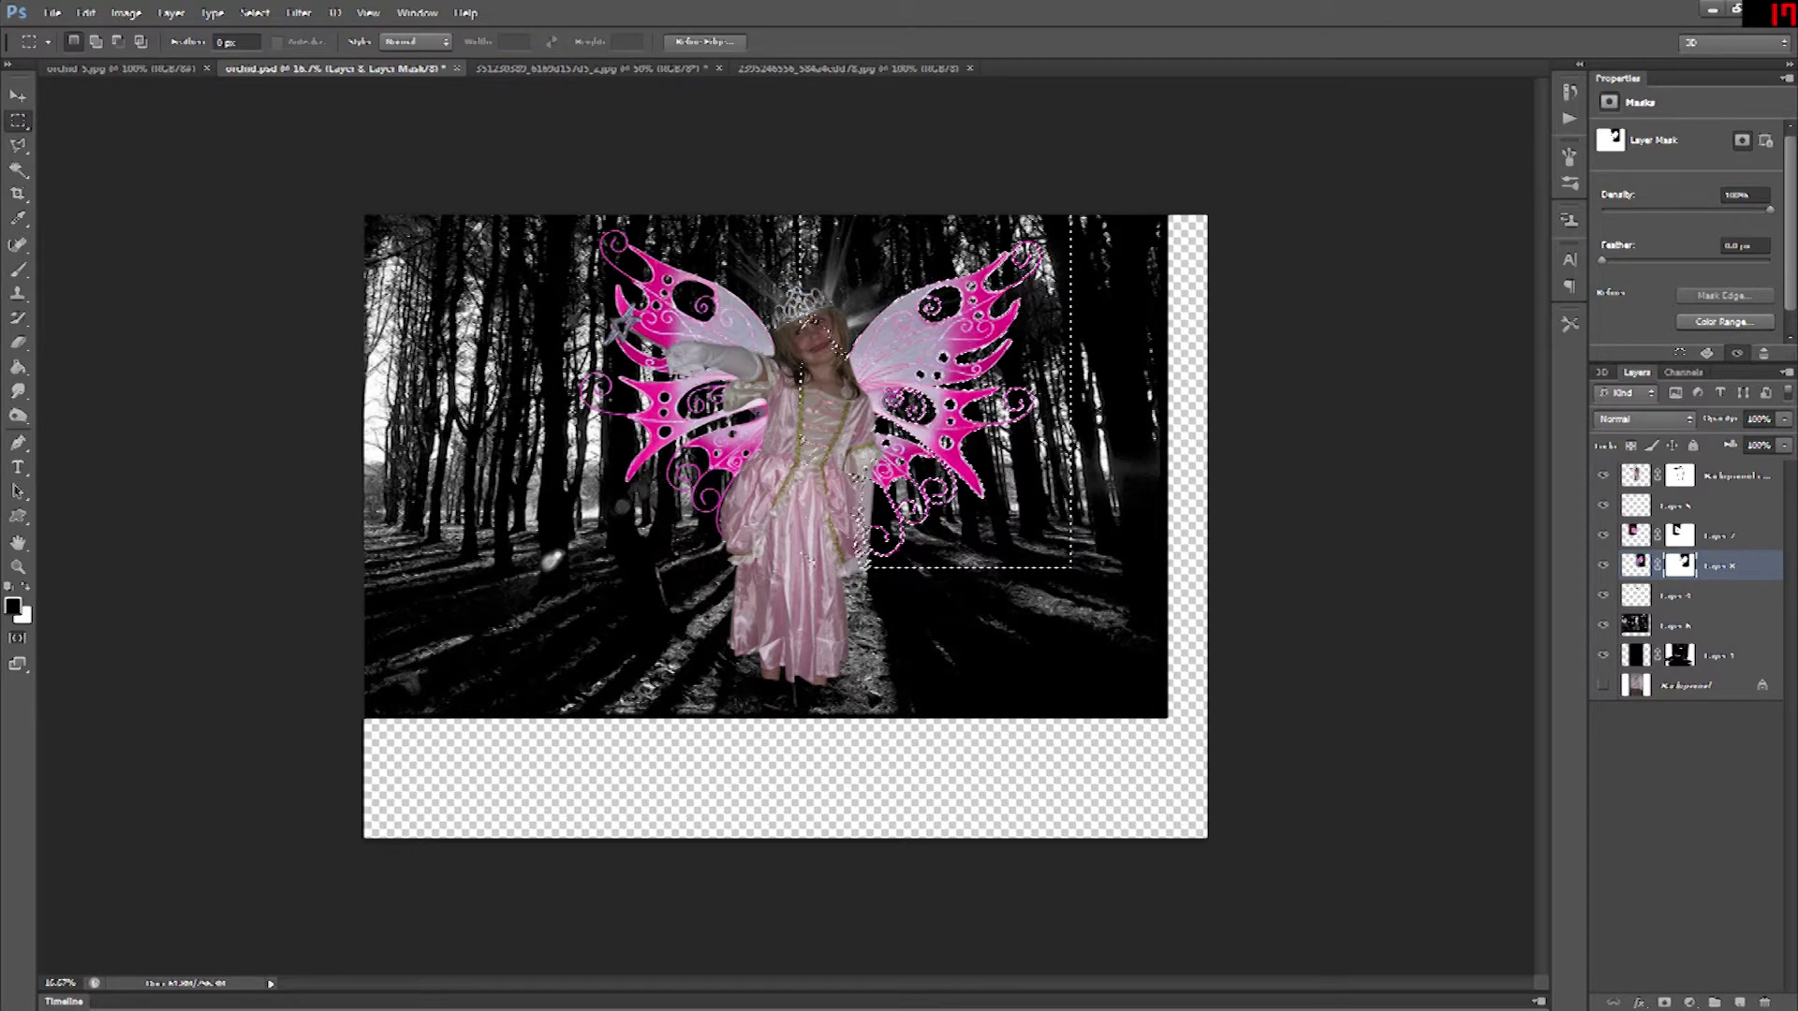
pyautogui.hotkey('ctrl', 'd')
# - Nudge the right wing slightly to the right and up to match the left wing's placement
pyautogui.press('v')
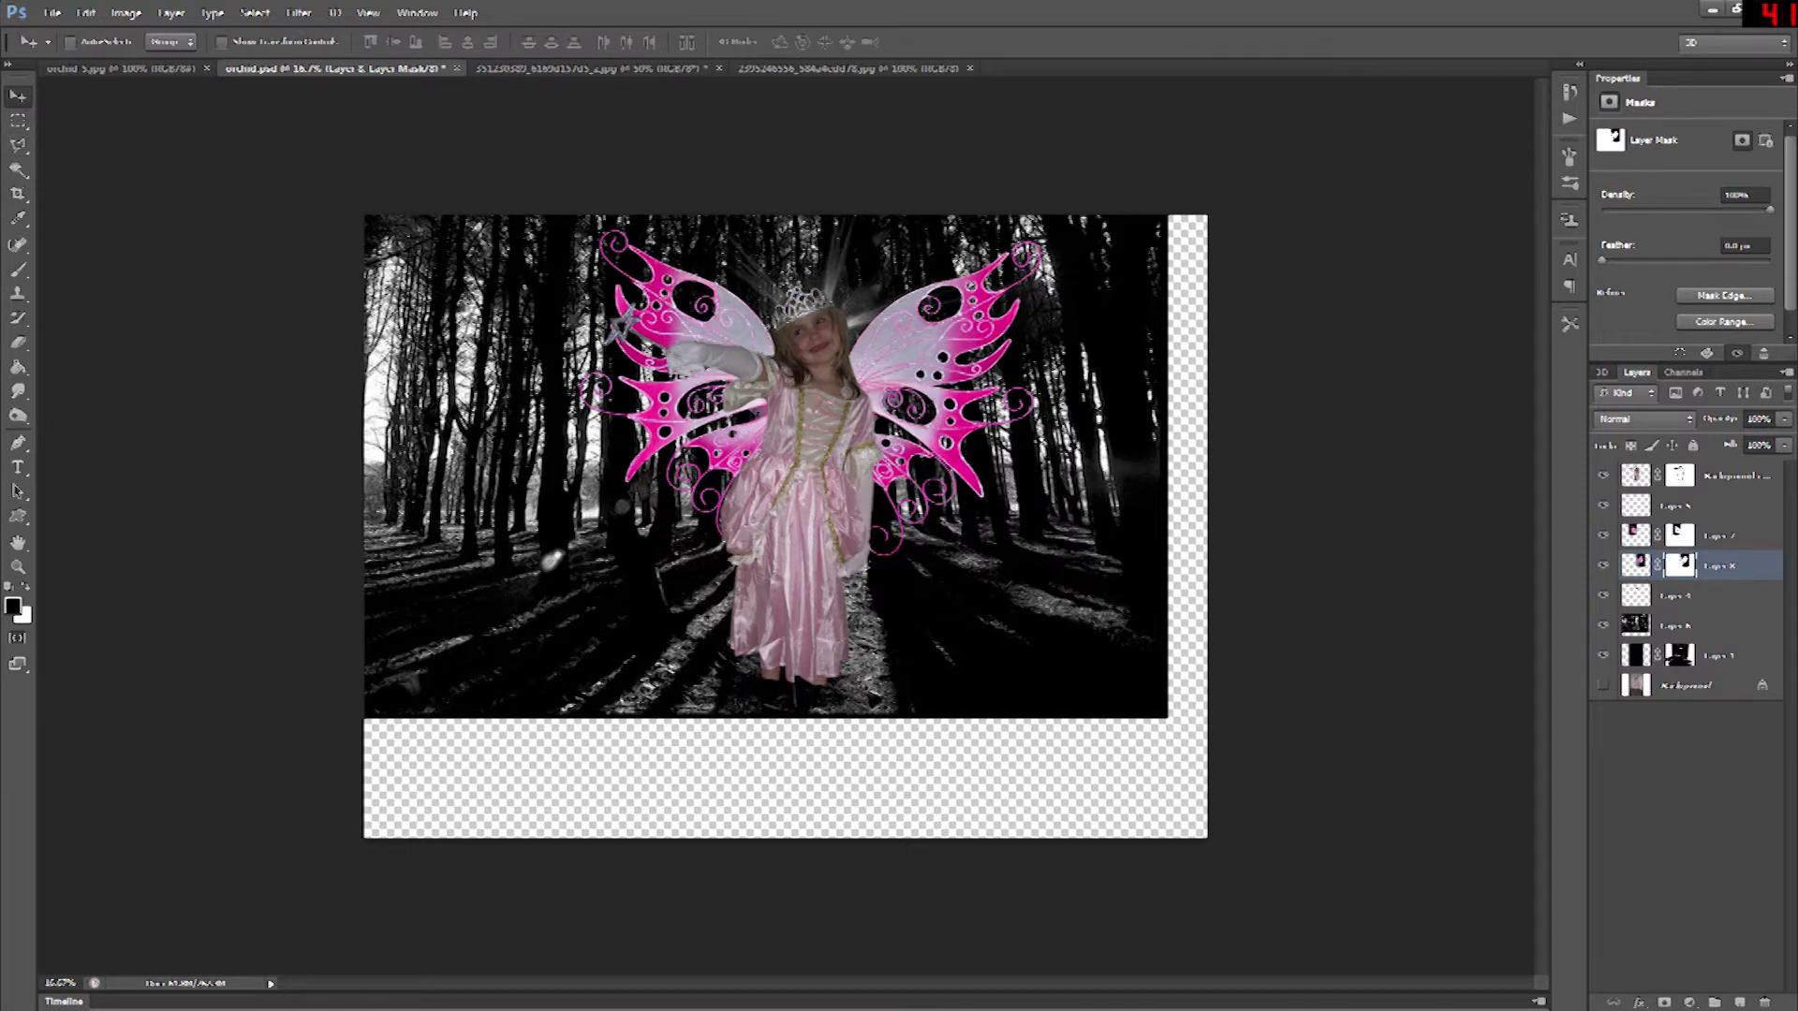
pyautogui.hotkey('shift', 'Right')
pyautogui.hotkey('shift', 'Right')
pyautogui.hotkey('shift', 'Right')
pyautogui.hotkey('shift', 'Right')
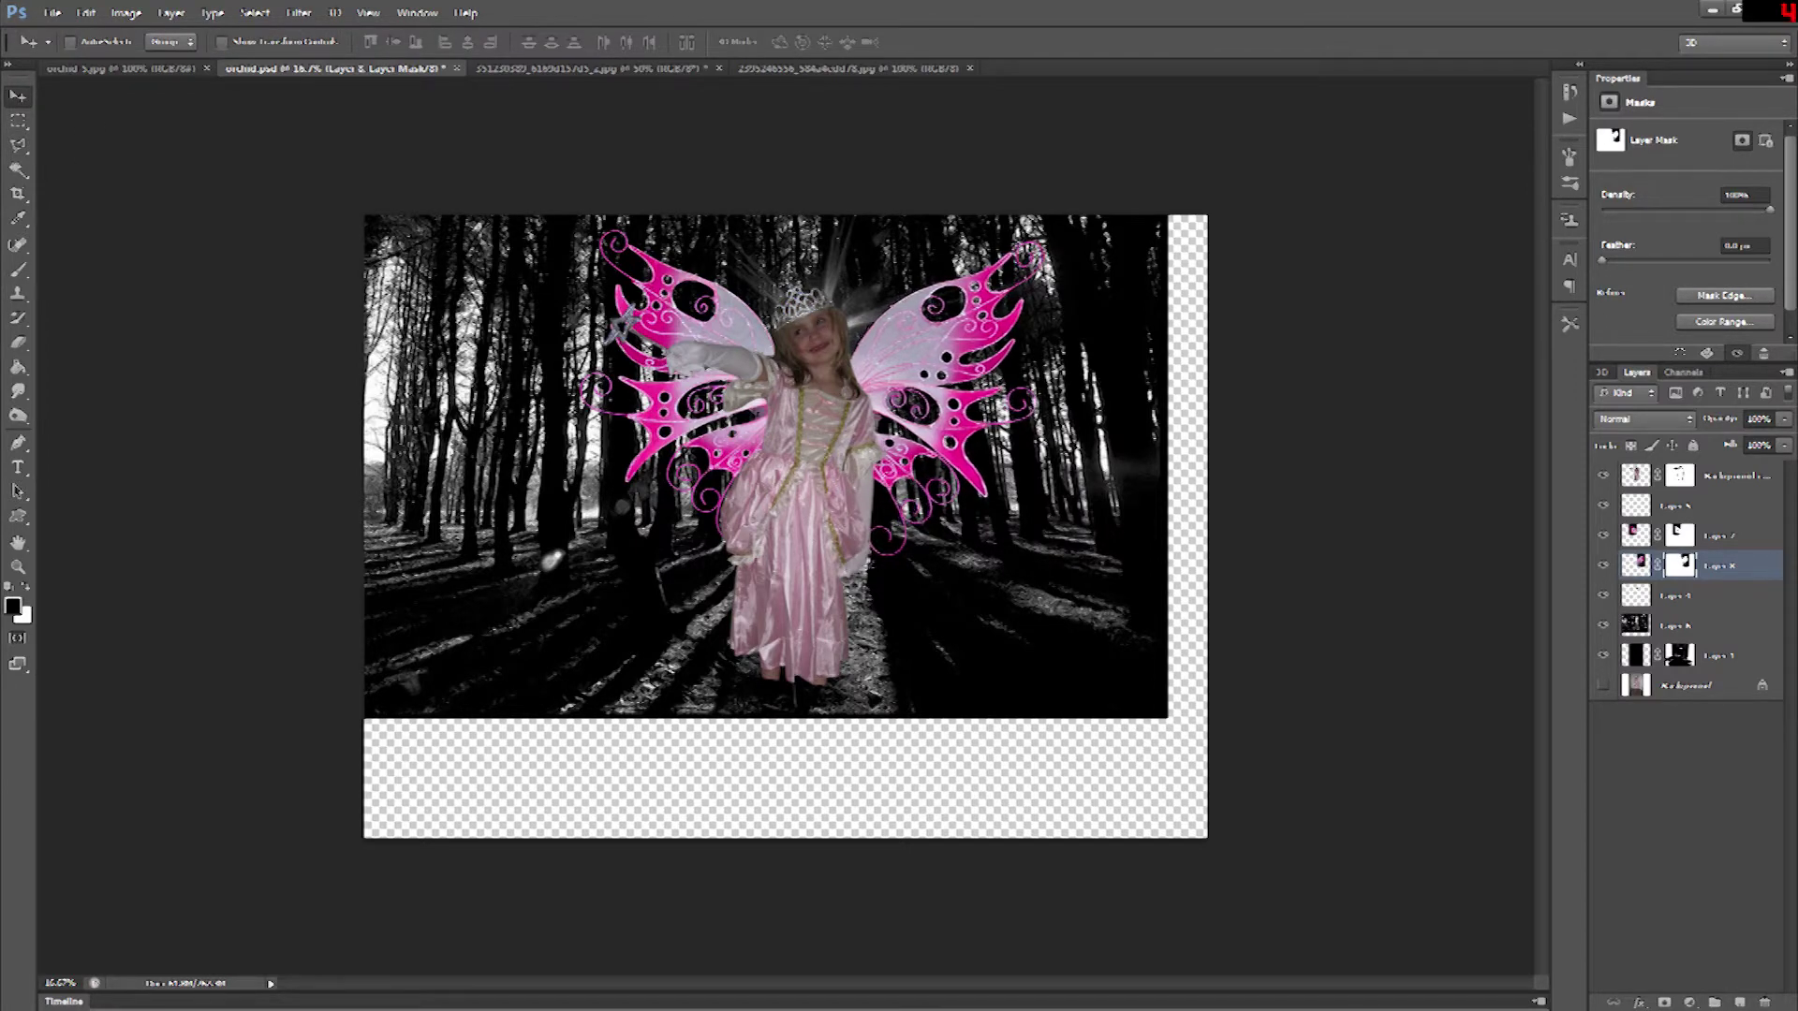
pyautogui.hotkey('shift', 'Up')
pyautogui.hotkey('shift', 'Right')
pyautogui.hotkey('shift', 'Right')
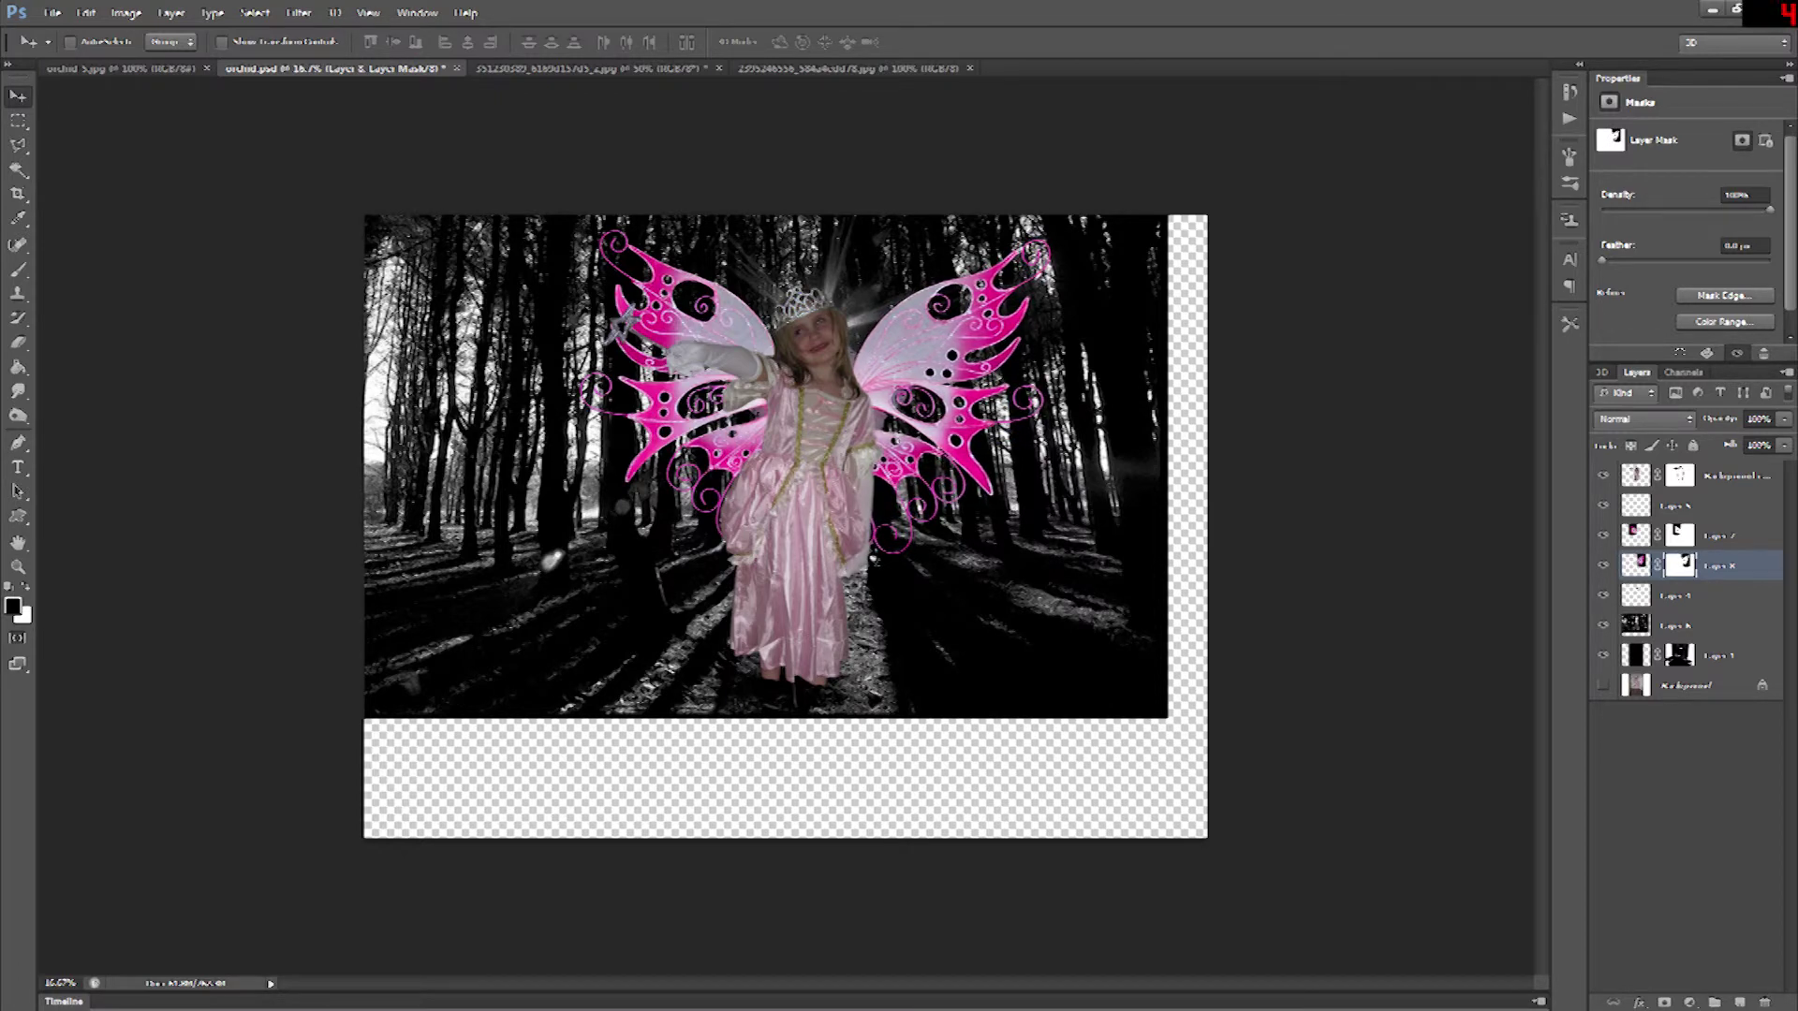
# - Hide the girl layer and paint out the grey mannequin head and neck on the right wing's mask with a smaller black brush
pyautogui.click(1603, 475)
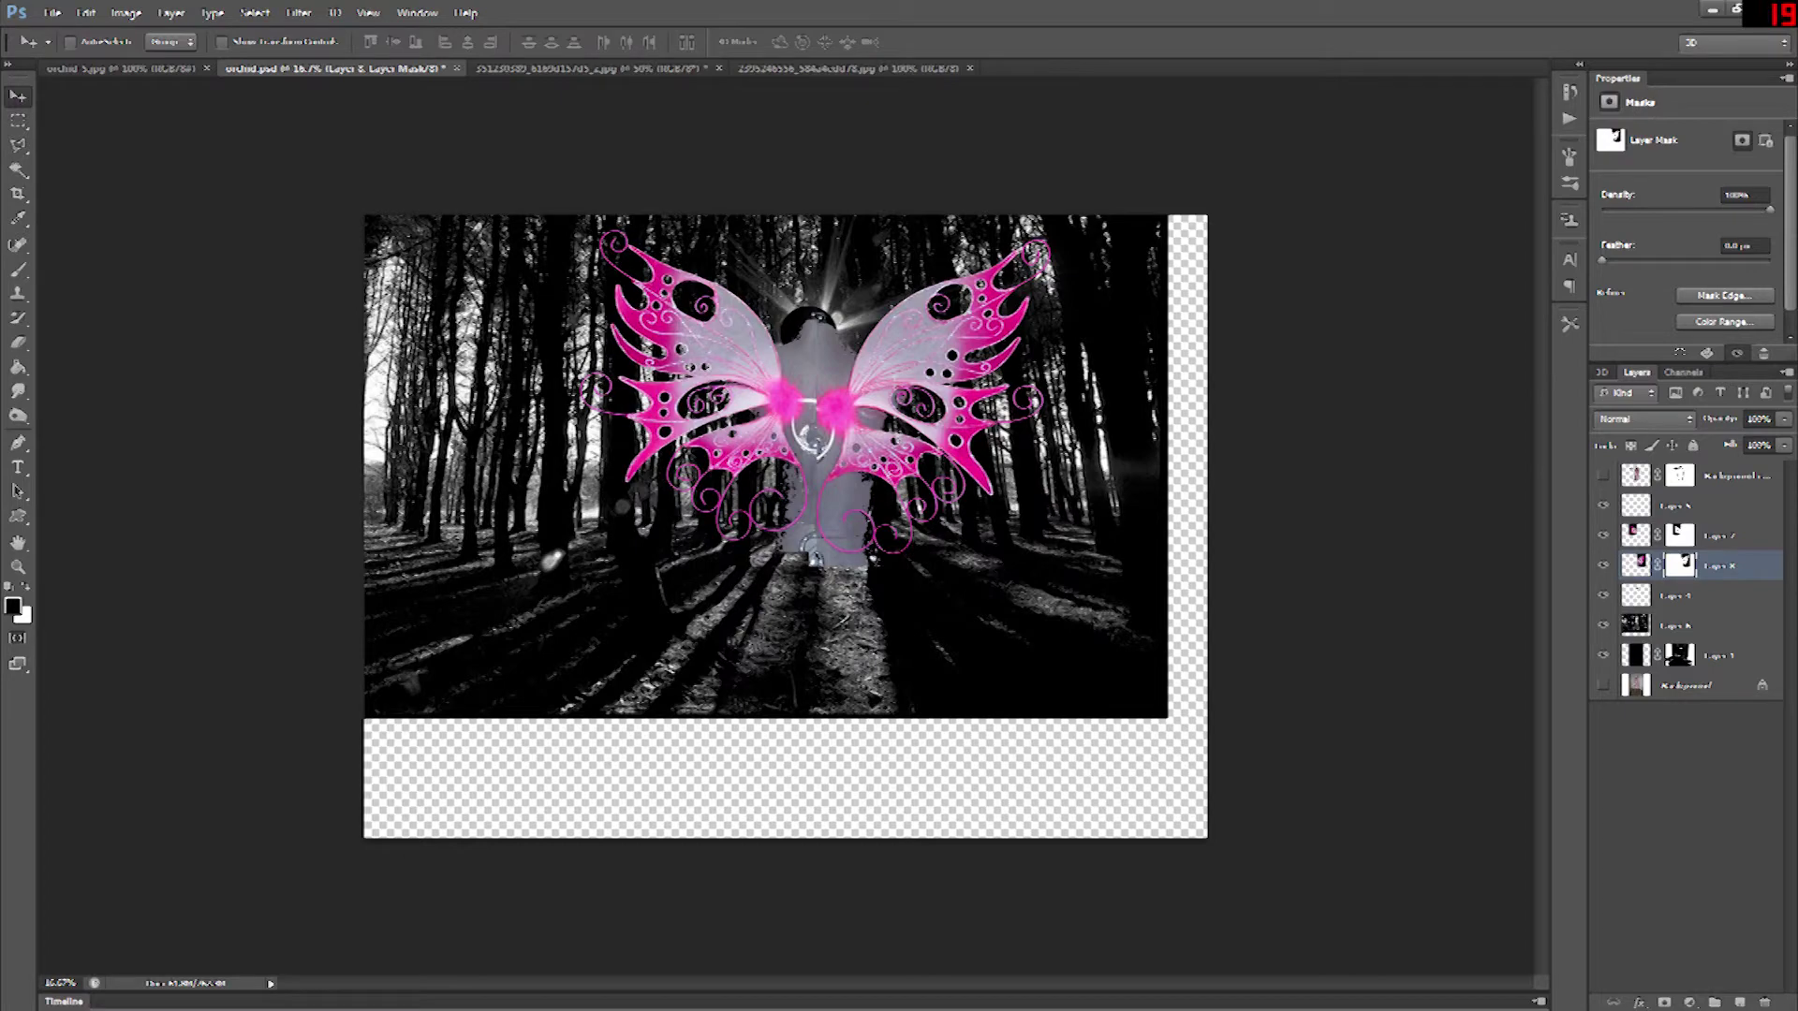
pyautogui.hotkey('ctrl', '+')
pyautogui.hotkey('ctrl', '+')
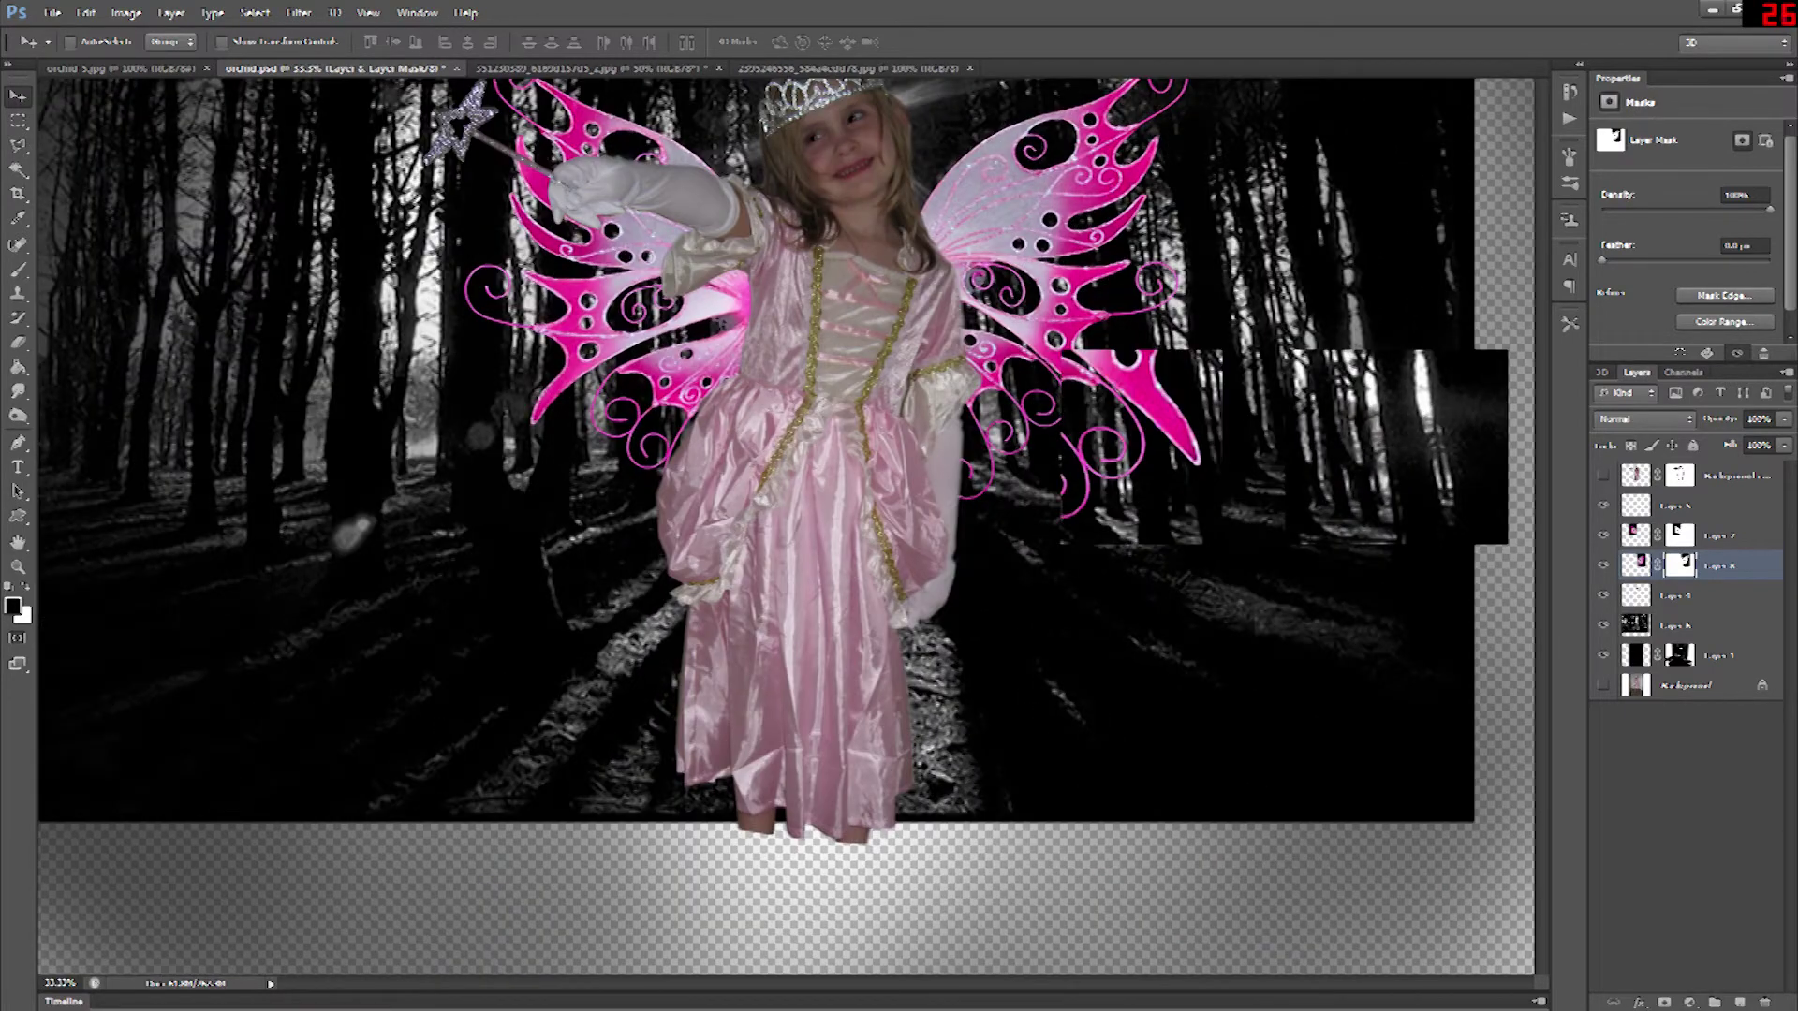
pyautogui.hotkey('ctrl', '+')
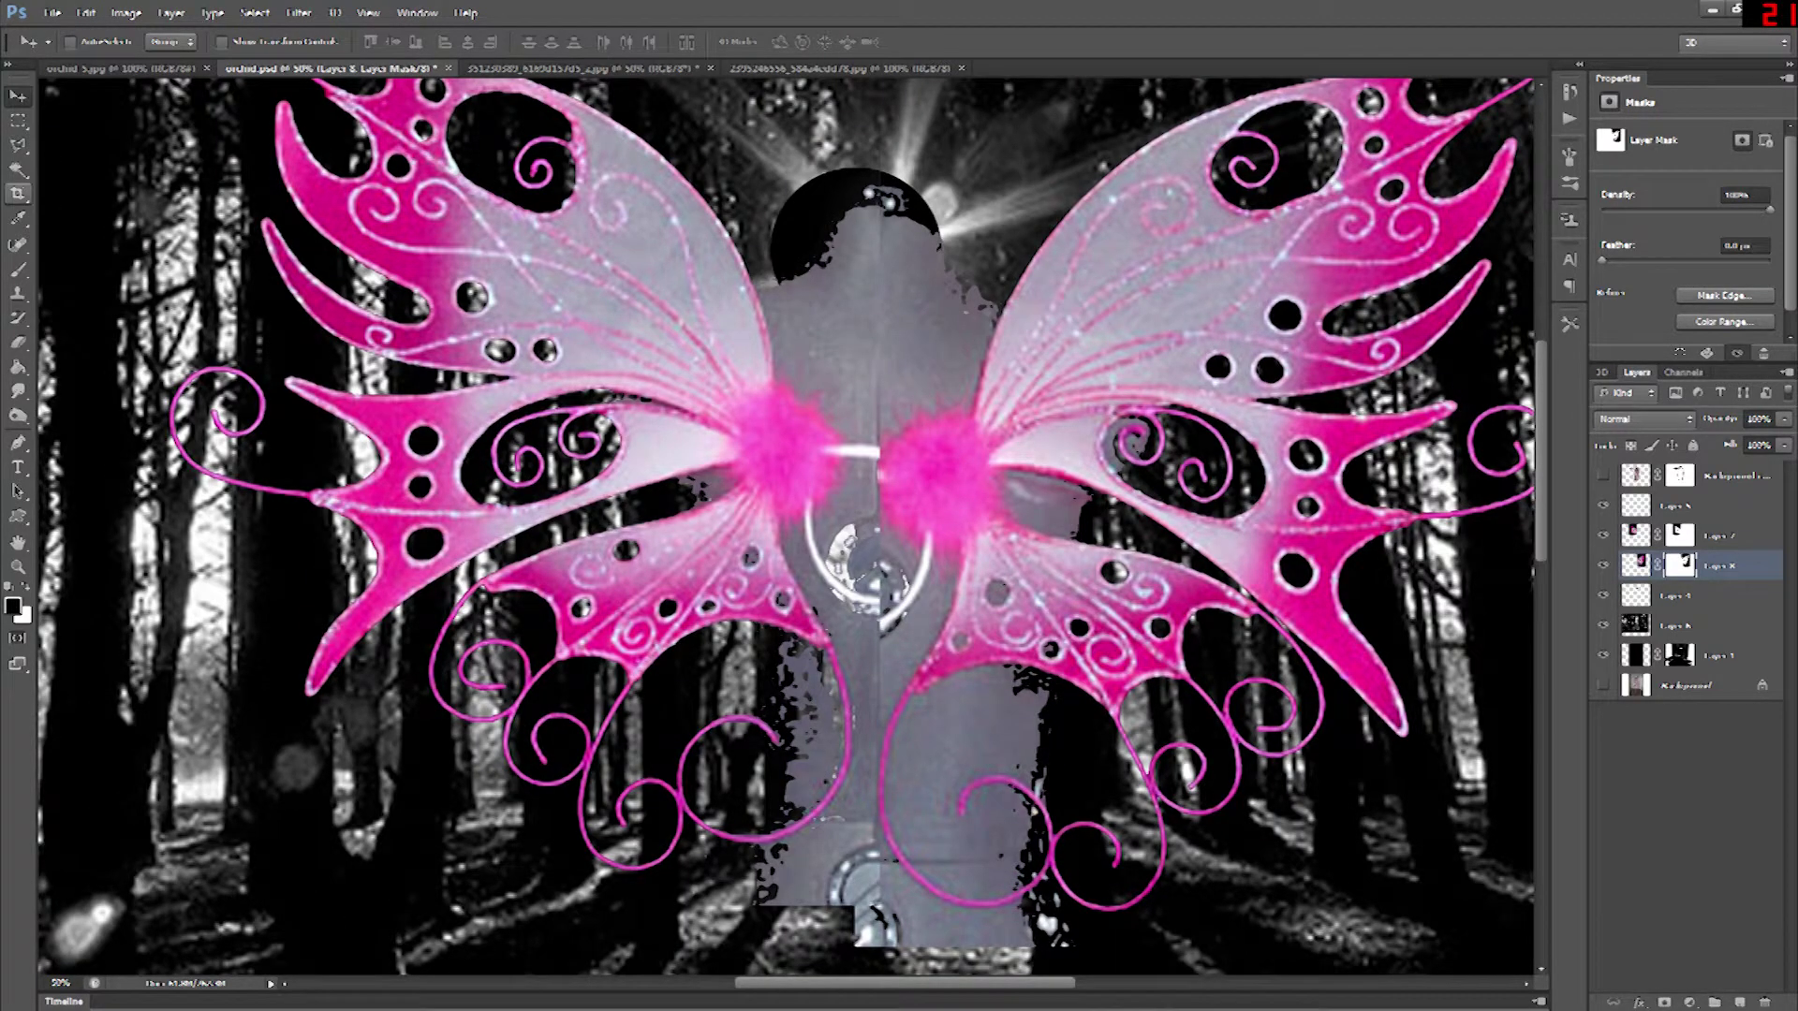
pyautogui.press('b')
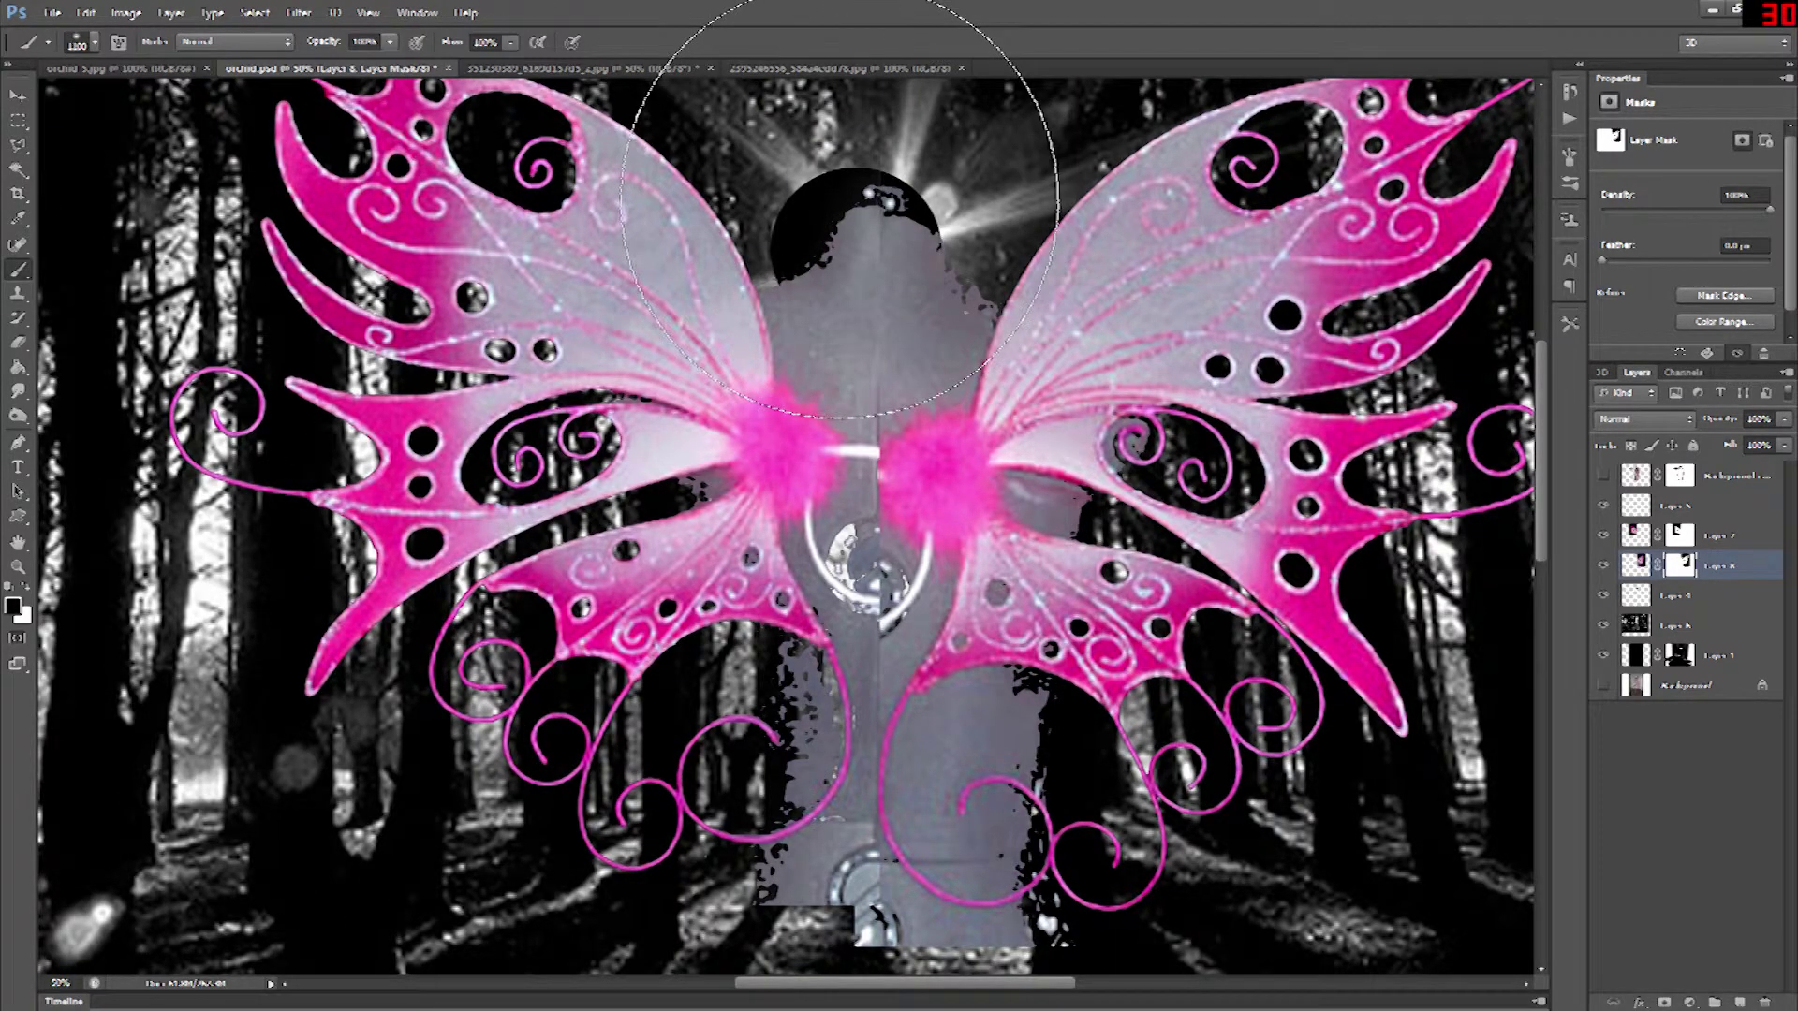
pyautogui.press('[')
pyautogui.press('[')
pyautogui.press('[')
pyautogui.press('[')
pyautogui.press('[')
pyautogui.press('[')
pyautogui.press('[')
pyautogui.press('[')
pyautogui.press('[')
pyautogui.press('[')
pyautogui.press('[')
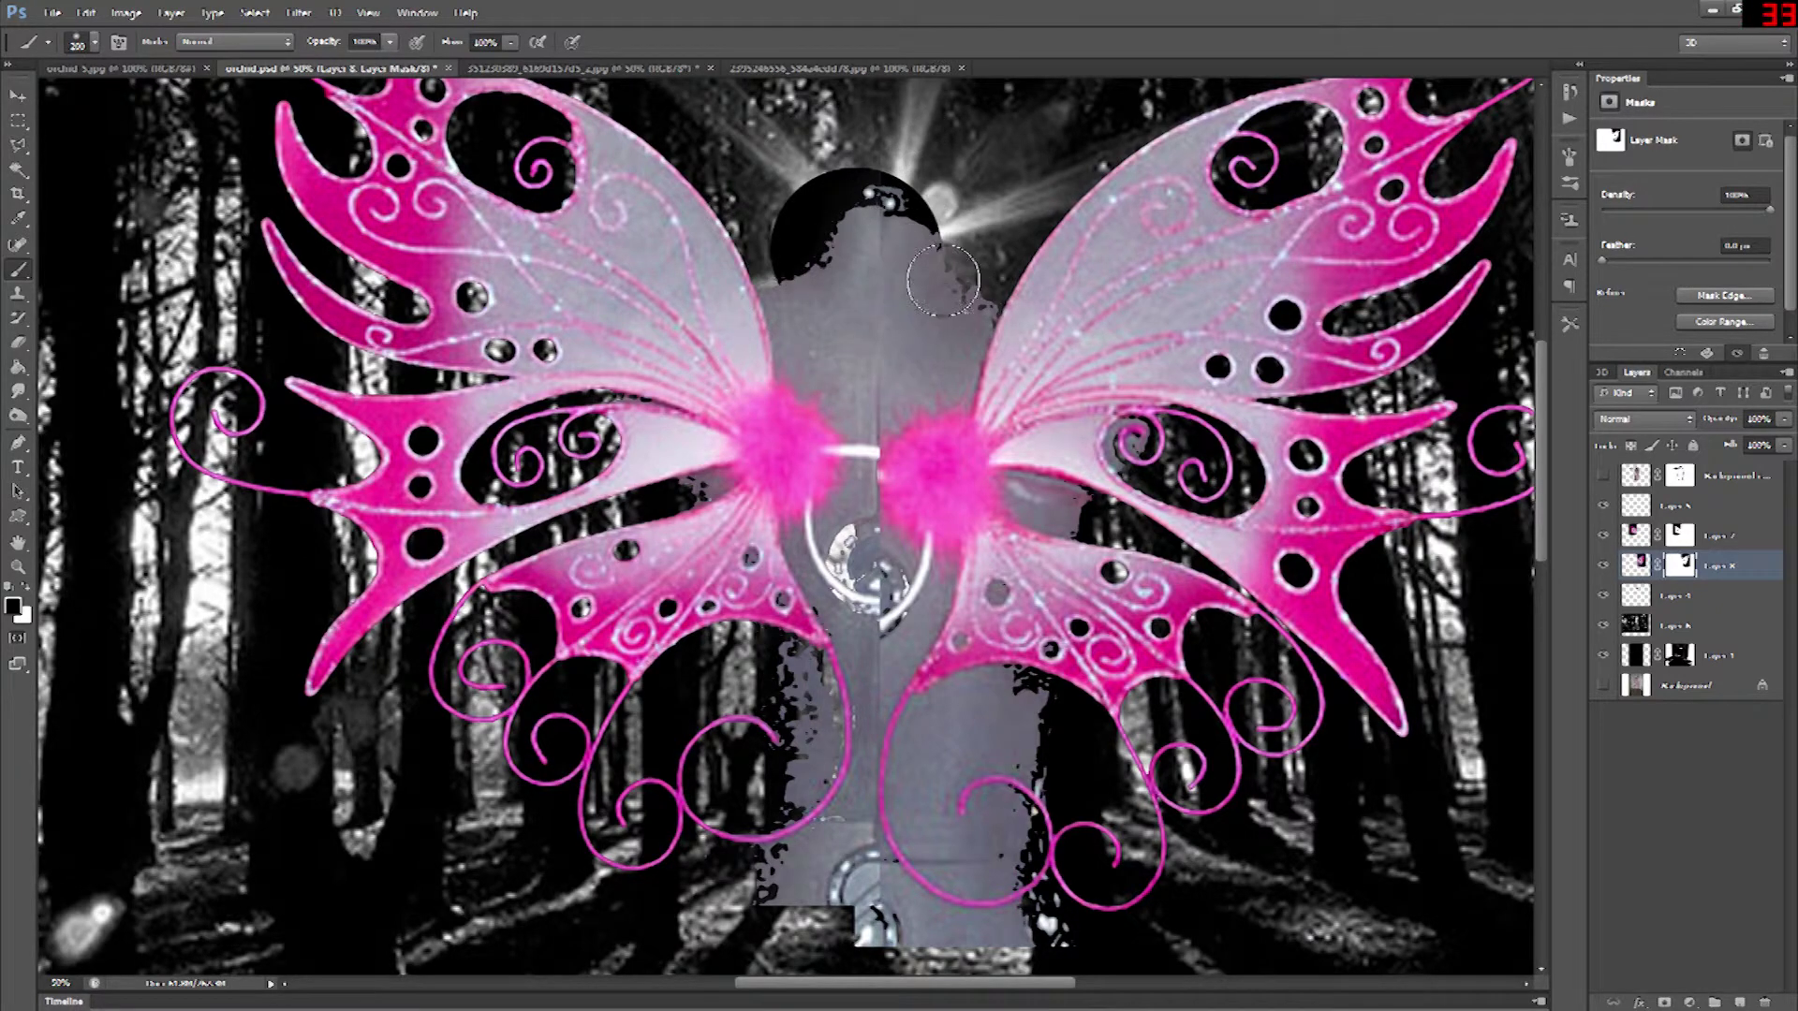
pyautogui.moveTo(943, 281); pyautogui.dragTo(951, 275)
pyautogui.press('[')
pyautogui.press('[')
pyautogui.moveTo(944, 373)
pyautogui.mouseDown()
pyautogui.moveTo(955, 298)
pyautogui.moveTo(914, 248)
pyautogui.mouseUp()
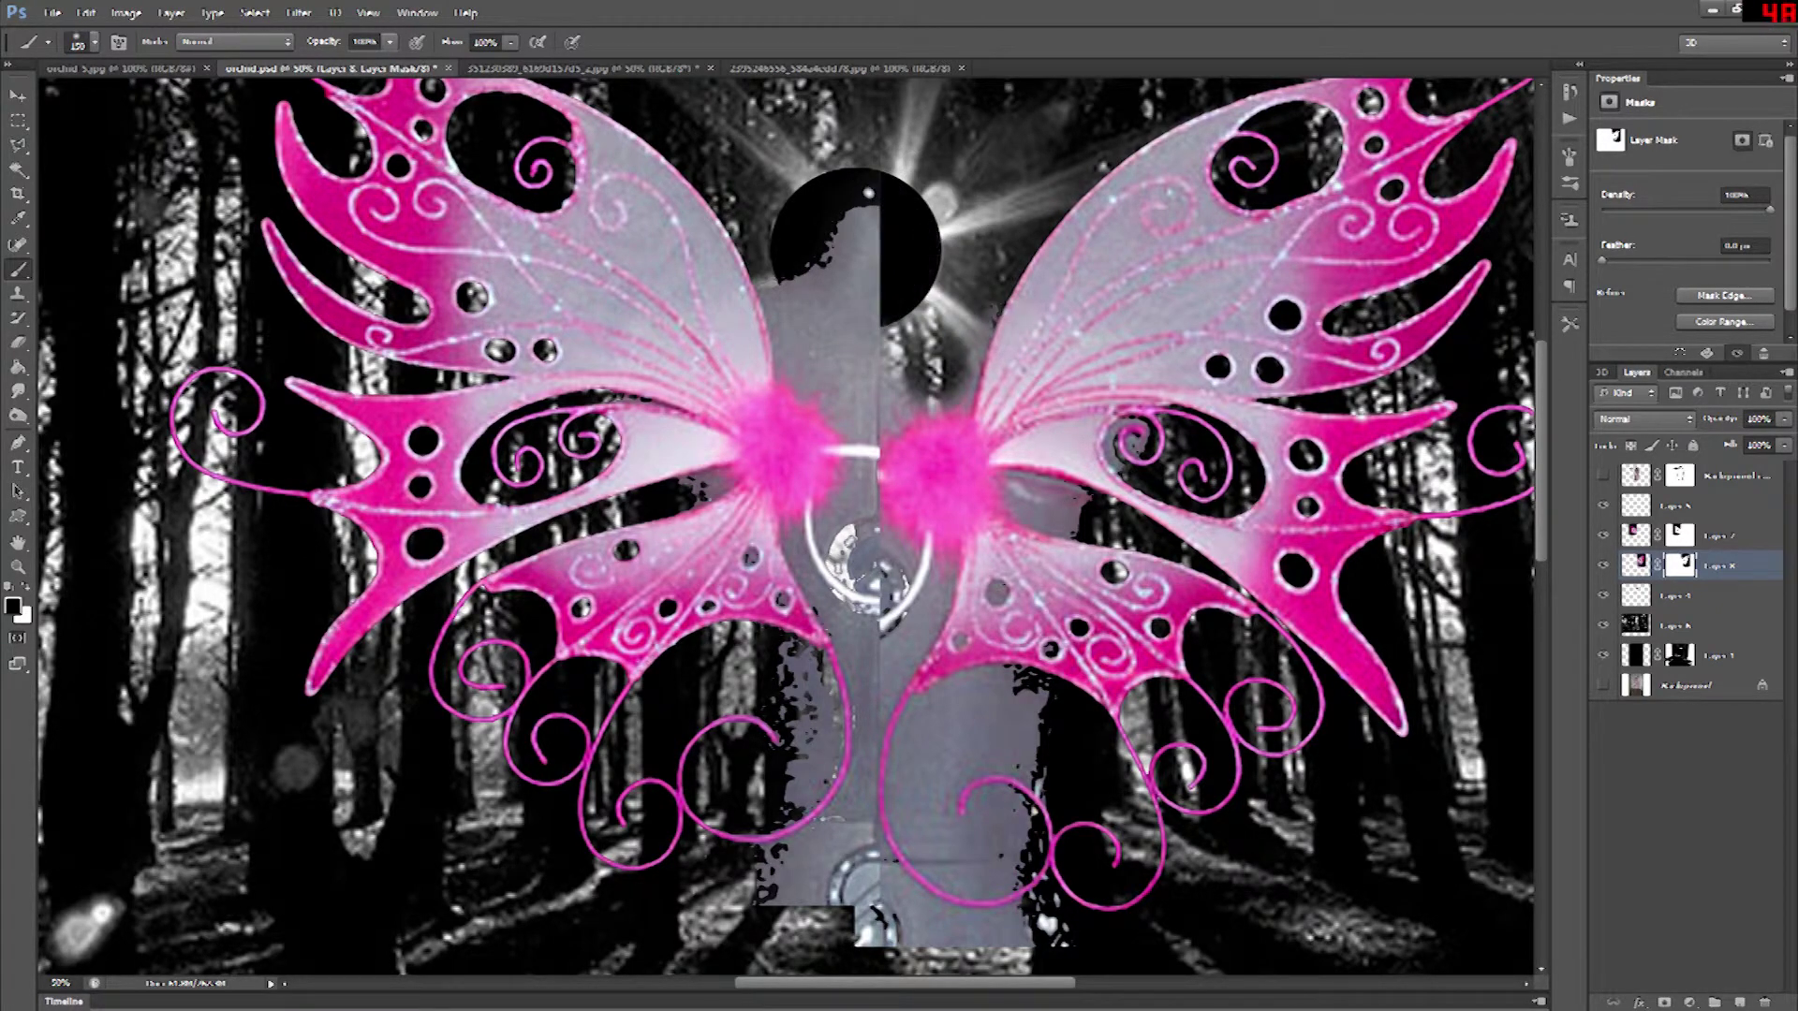
# - Mask out the grey remnants in the gap between the right wing's lobes and around the lower curls
pyautogui.moveTo(992, 482)
pyautogui.mouseDown()
pyautogui.moveTo(1068, 501)
pyautogui.moveTo(1049, 534)
pyautogui.mouseUp()
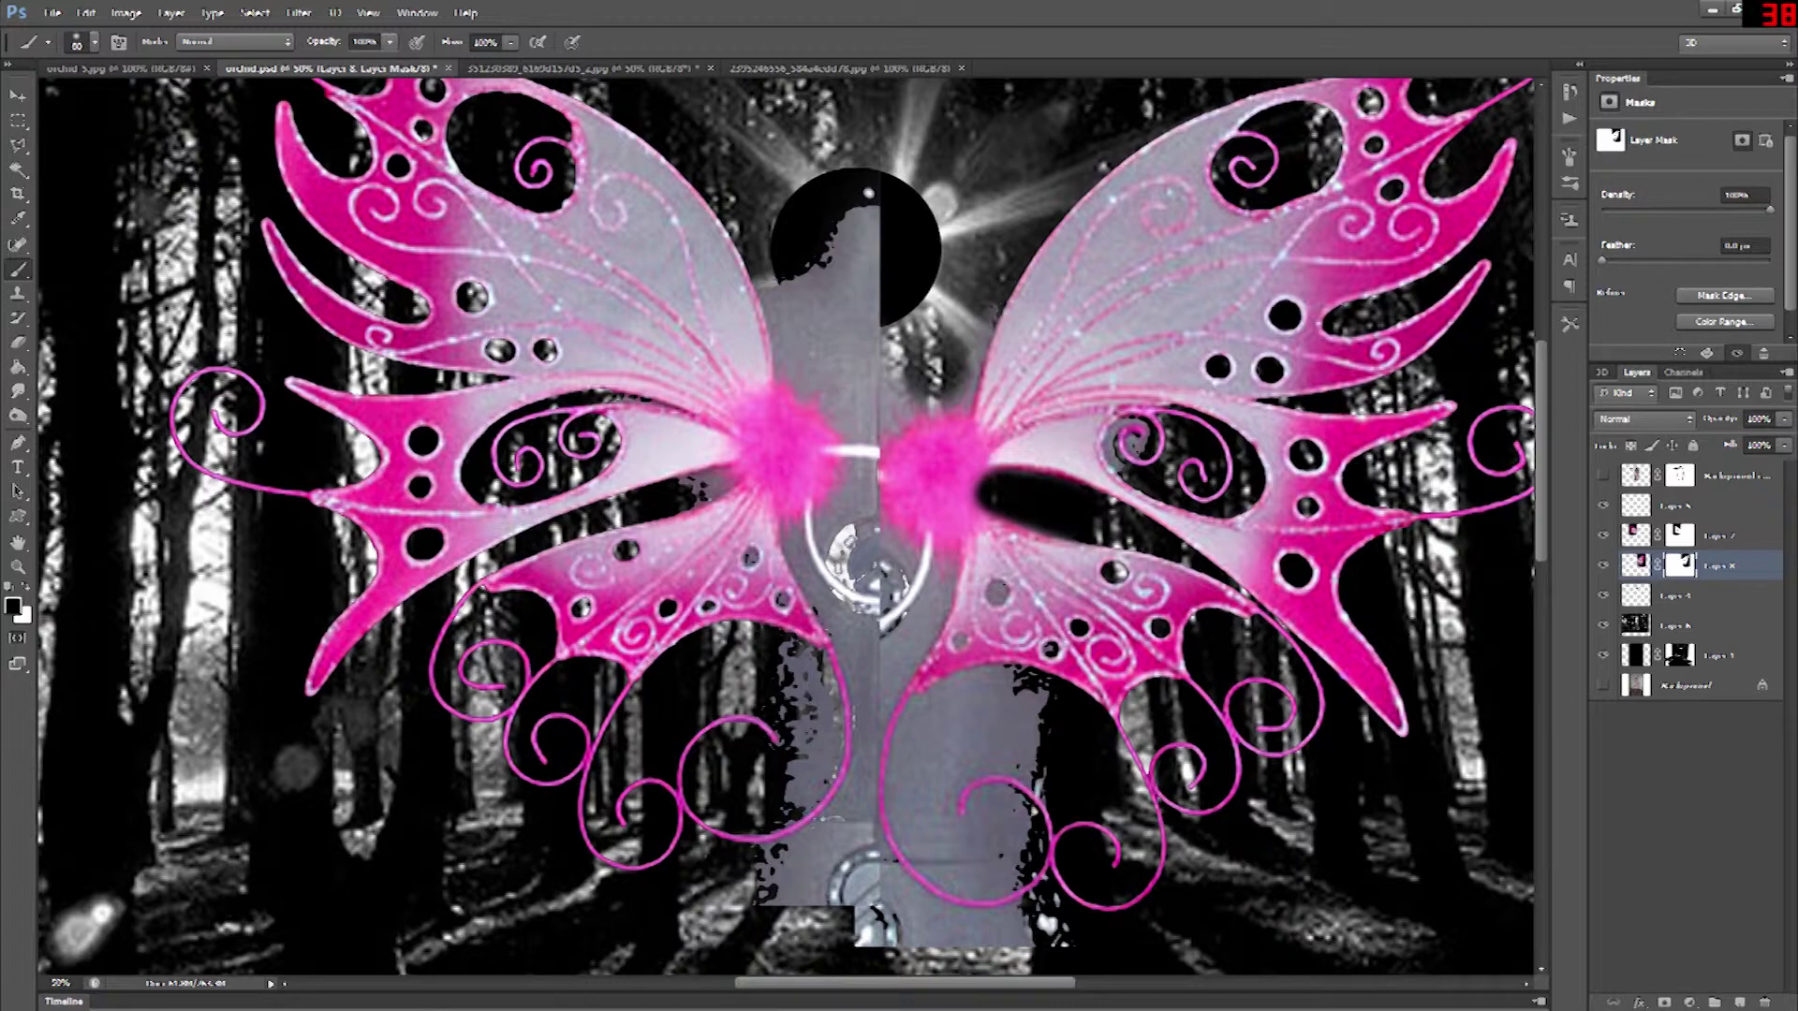
pyautogui.moveTo(1030, 675)
pyautogui.mouseDown()
pyautogui.moveTo(958, 691)
pyautogui.moveTo(943, 712)
pyautogui.moveTo(1002, 786)
pyautogui.mouseUp()
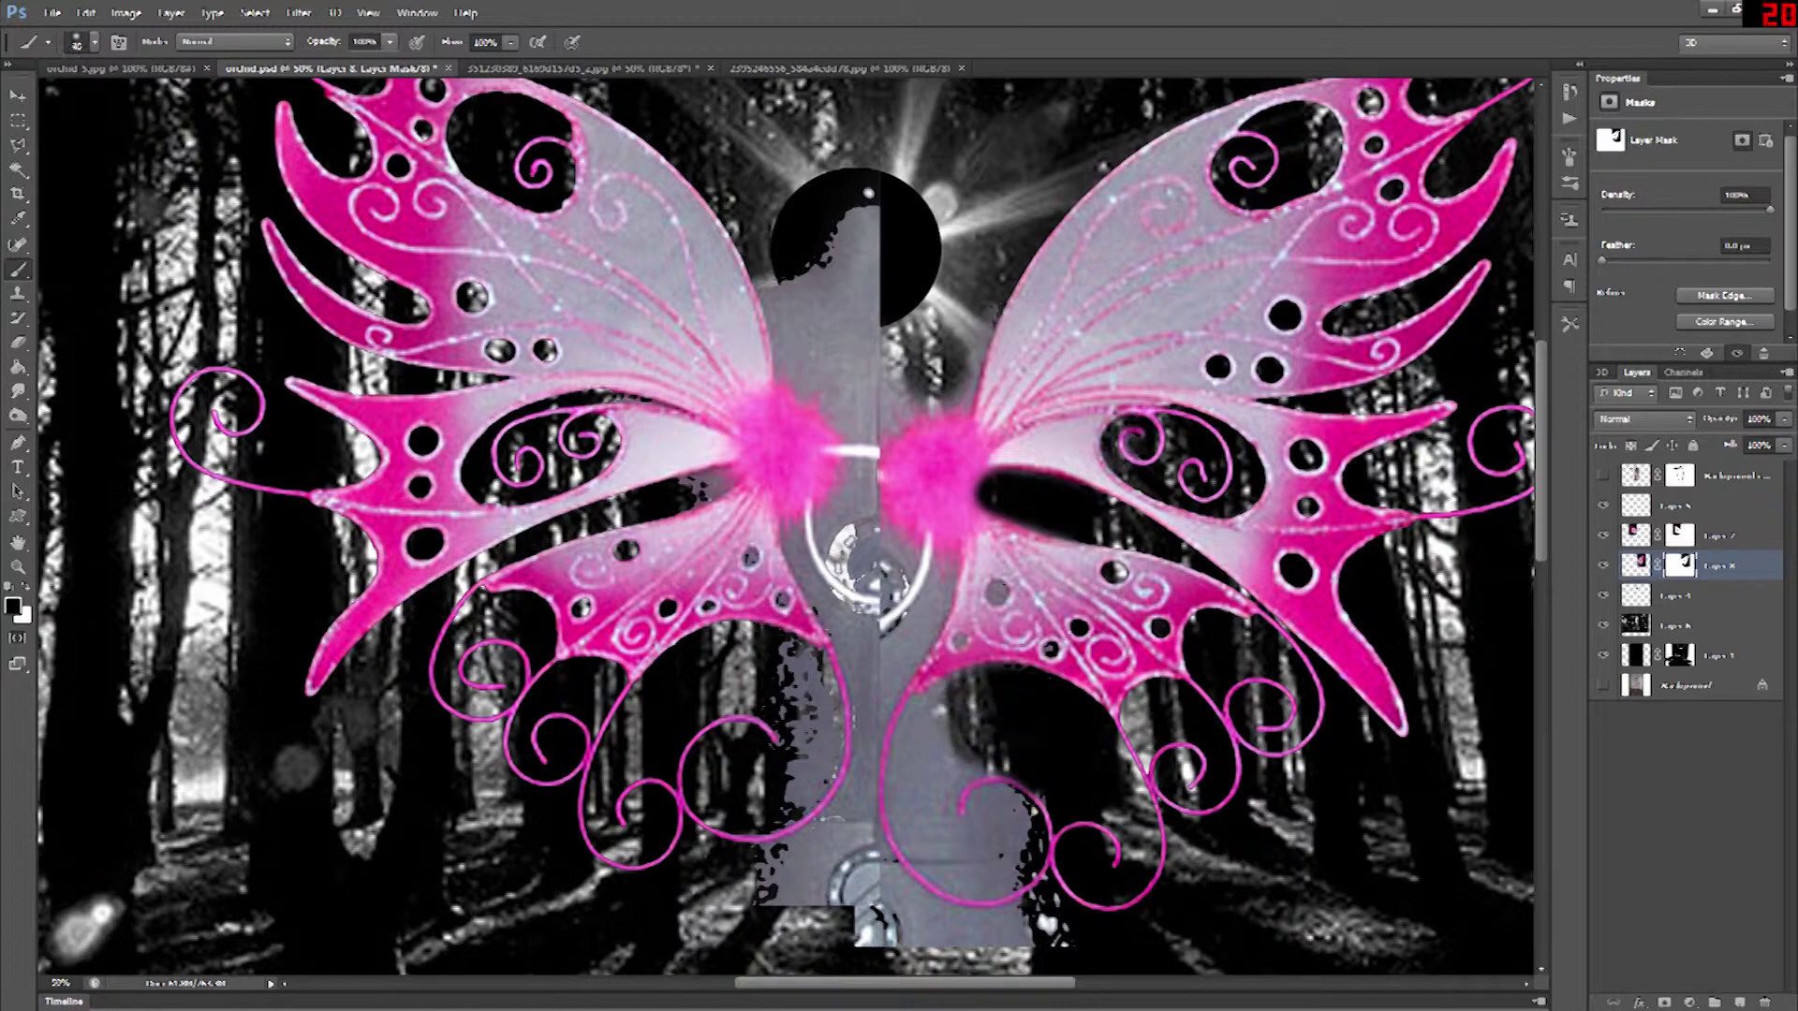
pyautogui.press(']')
pyautogui.press(']')
pyautogui.press(']')
pyautogui.press(']')
pyautogui.press(']')
pyautogui.press(']')
pyautogui.moveTo(1016, 857); pyautogui.dragTo(993, 815)
pyautogui.moveTo(1044, 922)
pyautogui.mouseDown()
pyautogui.moveTo(871, 932)
pyautogui.moveTo(1002, 899)
pyautogui.mouseUp()
pyautogui.moveTo(922, 712)
pyautogui.mouseDown()
pyautogui.moveTo(908, 773)
pyautogui.moveTo(1007, 885)
pyautogui.mouseUp()
# - Clean the fringe along the right wing's upper inner edge on its mask, checking it against the girl layer
pyautogui.click(1603, 475)
pyautogui.click(1603, 476)
pyautogui.moveTo(1000, 307); pyautogui.dragTo(965, 386)
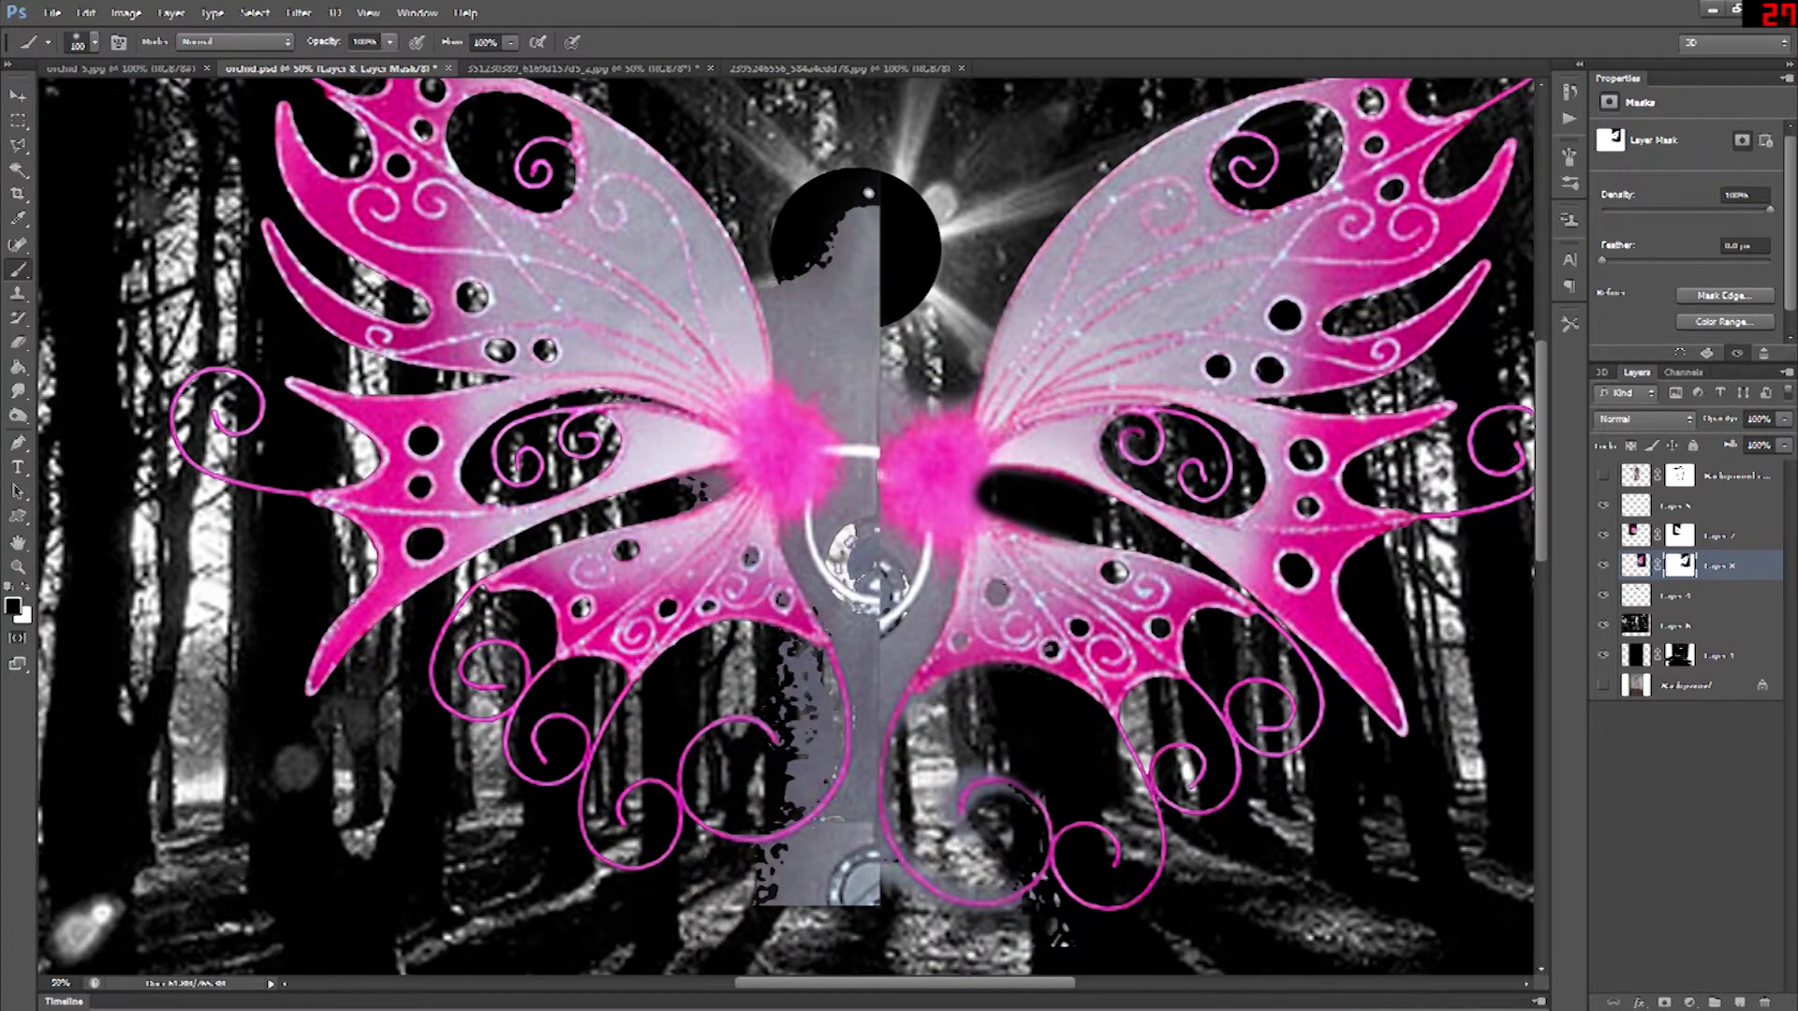
pyautogui.click(1604, 476)
pyautogui.click(1603, 476)
pyautogui.click(1603, 475)
pyautogui.click(1680, 476)
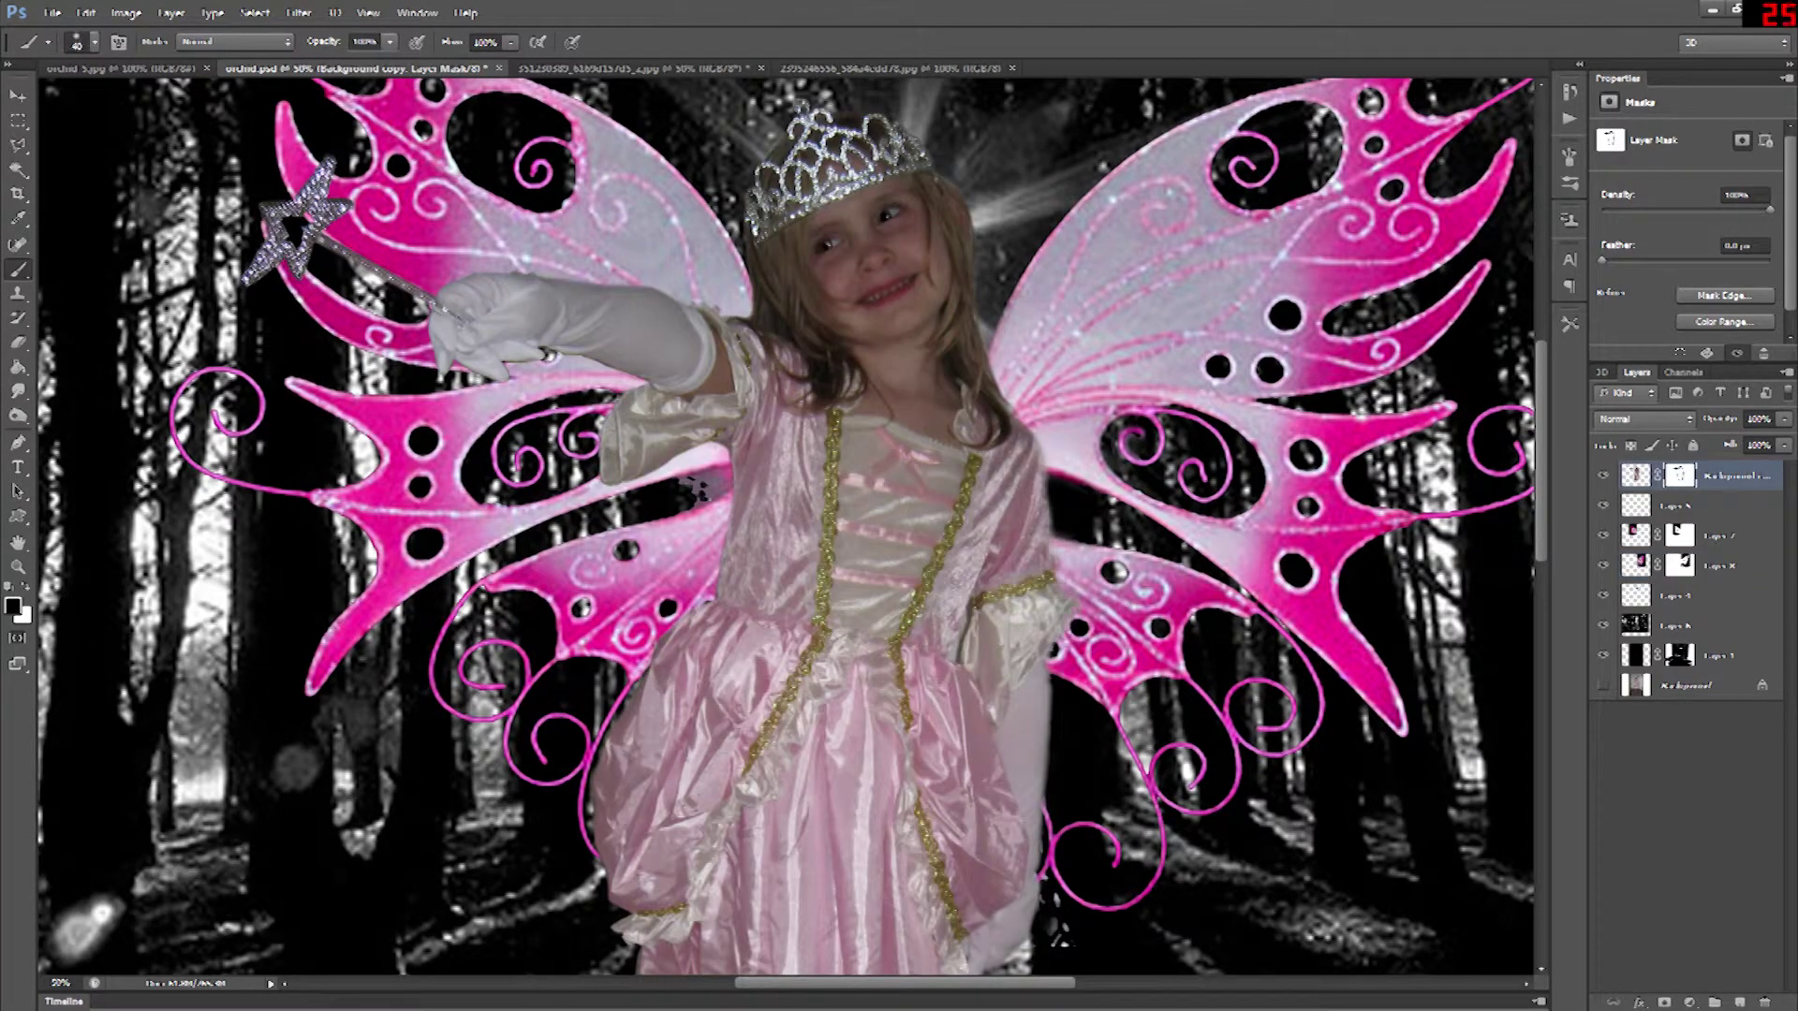
pyautogui.click(1602, 475)
pyautogui.click(1679, 565)
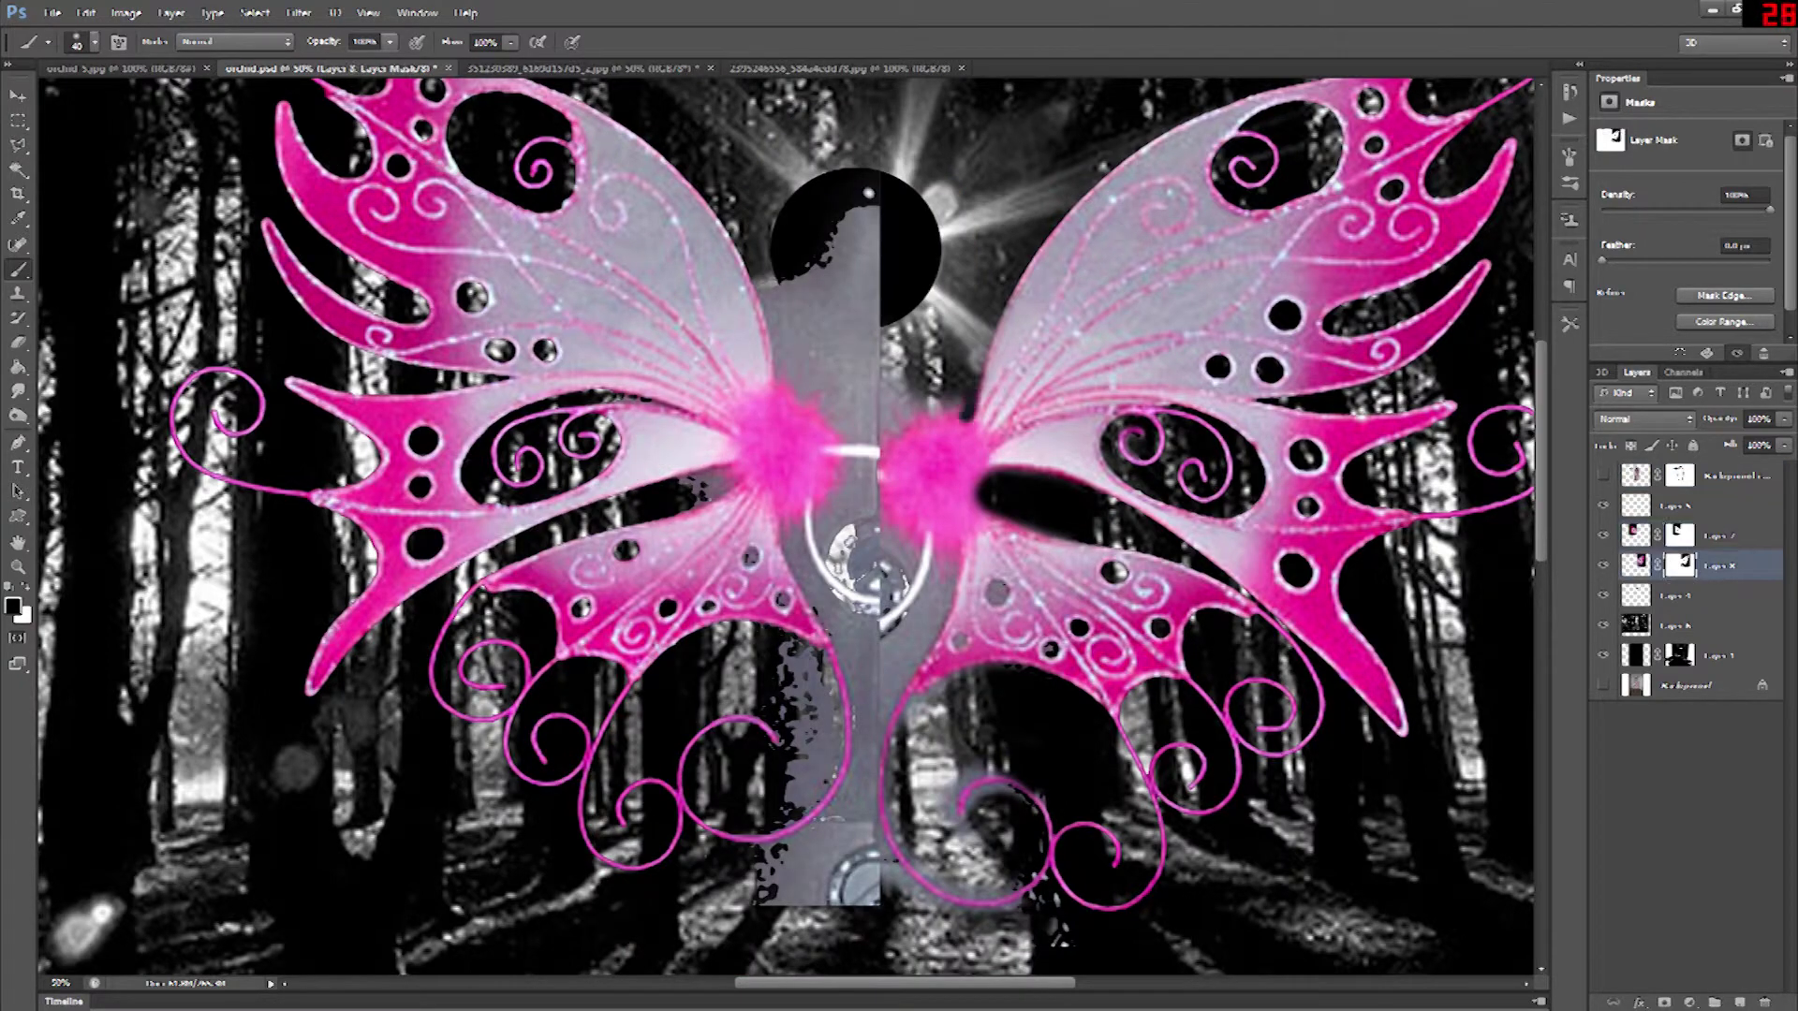
pyautogui.click(1602, 475)
pyautogui.click(1602, 476)
# - On the left wing's mask, paint out the grey mannequin head and neck with an enlarged brush
pyautogui.click(1679, 535)
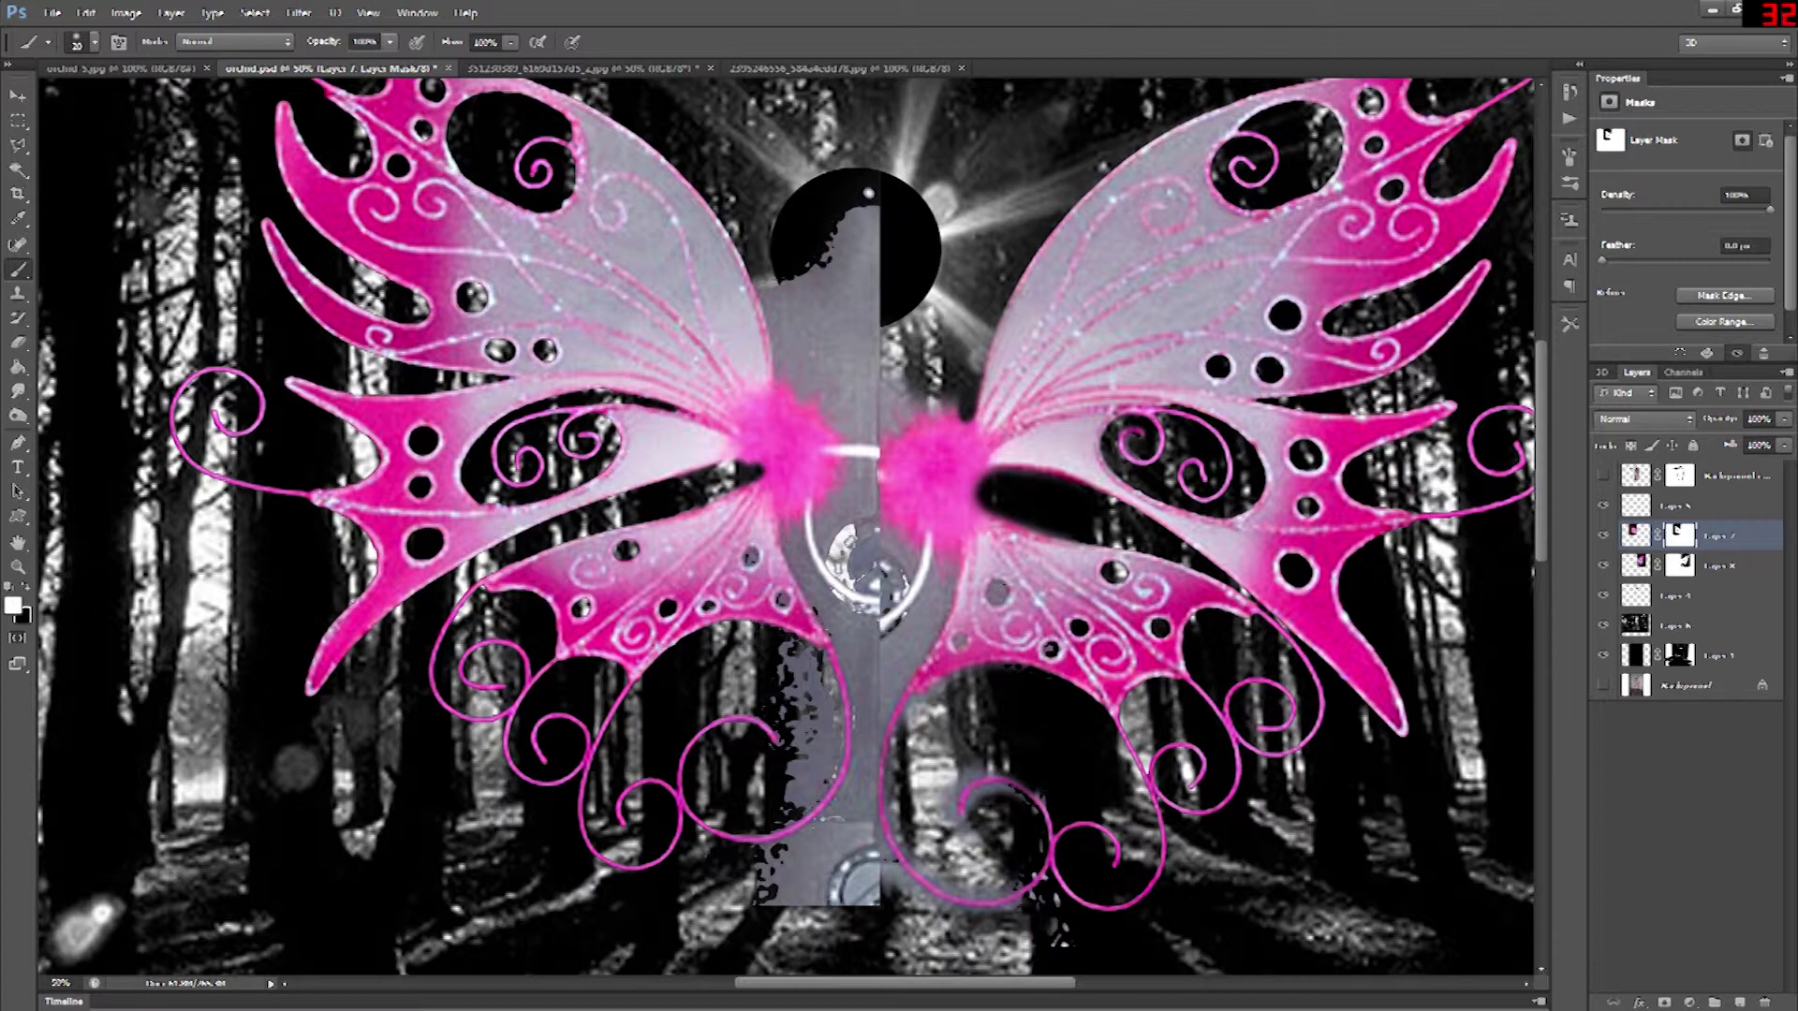
pyautogui.press(']')
pyautogui.press(']')
pyautogui.press(']')
pyautogui.press(']')
pyautogui.press(']')
pyautogui.press(']')
pyautogui.press(']')
pyautogui.moveTo(868, 193)
pyautogui.mouseDown()
pyautogui.moveTo(813, 302)
pyautogui.moveTo(857, 360)
pyautogui.mouseUp()
pyautogui.press('x')
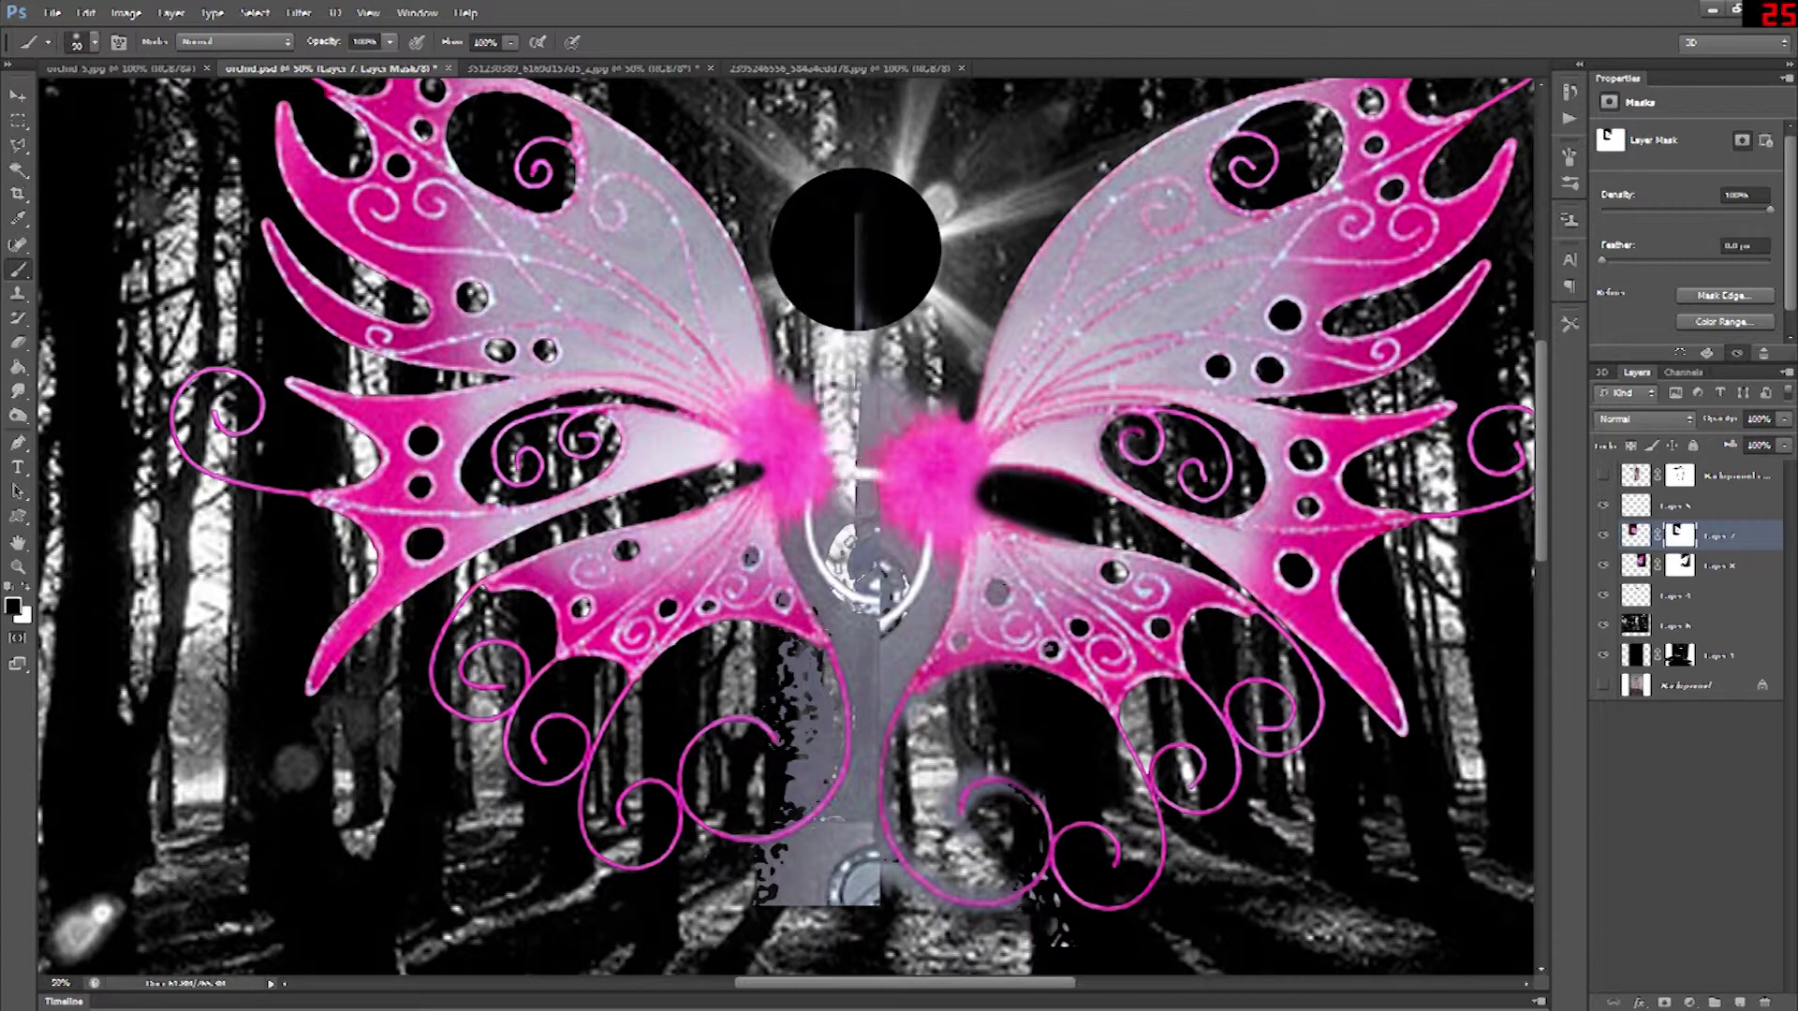
# - Paint out the grey remnants below the left wing's lower lobe and show the girl layer again
pyautogui.moveTo(799, 648)
pyautogui.mouseDown()
pyautogui.moveTo(866, 890)
pyautogui.moveTo(807, 698)
pyautogui.moveTo(824, 796)
pyautogui.moveTo(865, 833)
pyautogui.mouseUp()
pyautogui.click(1604, 476)
pyautogui.hotkey('ctrl', '-')
pyautogui.hotkey('ctrl', '-')
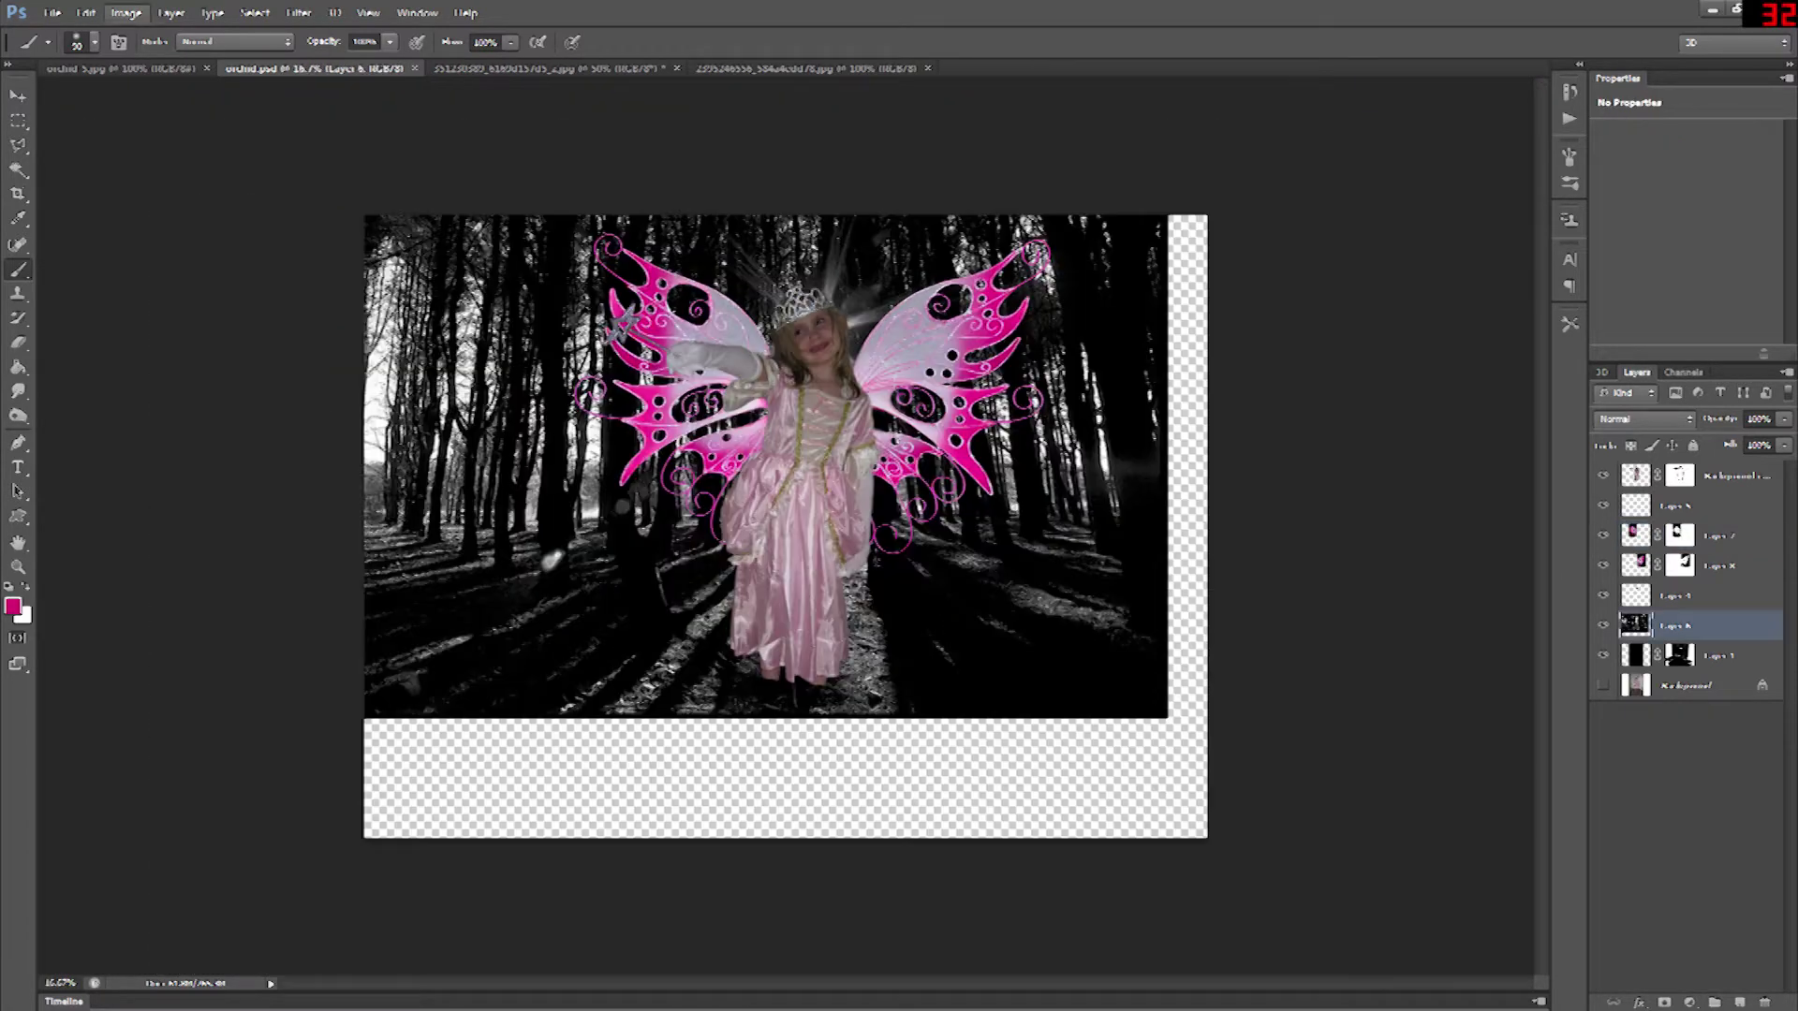
pyautogui.click(125, 12)
pyautogui.moveTo(137, 33)
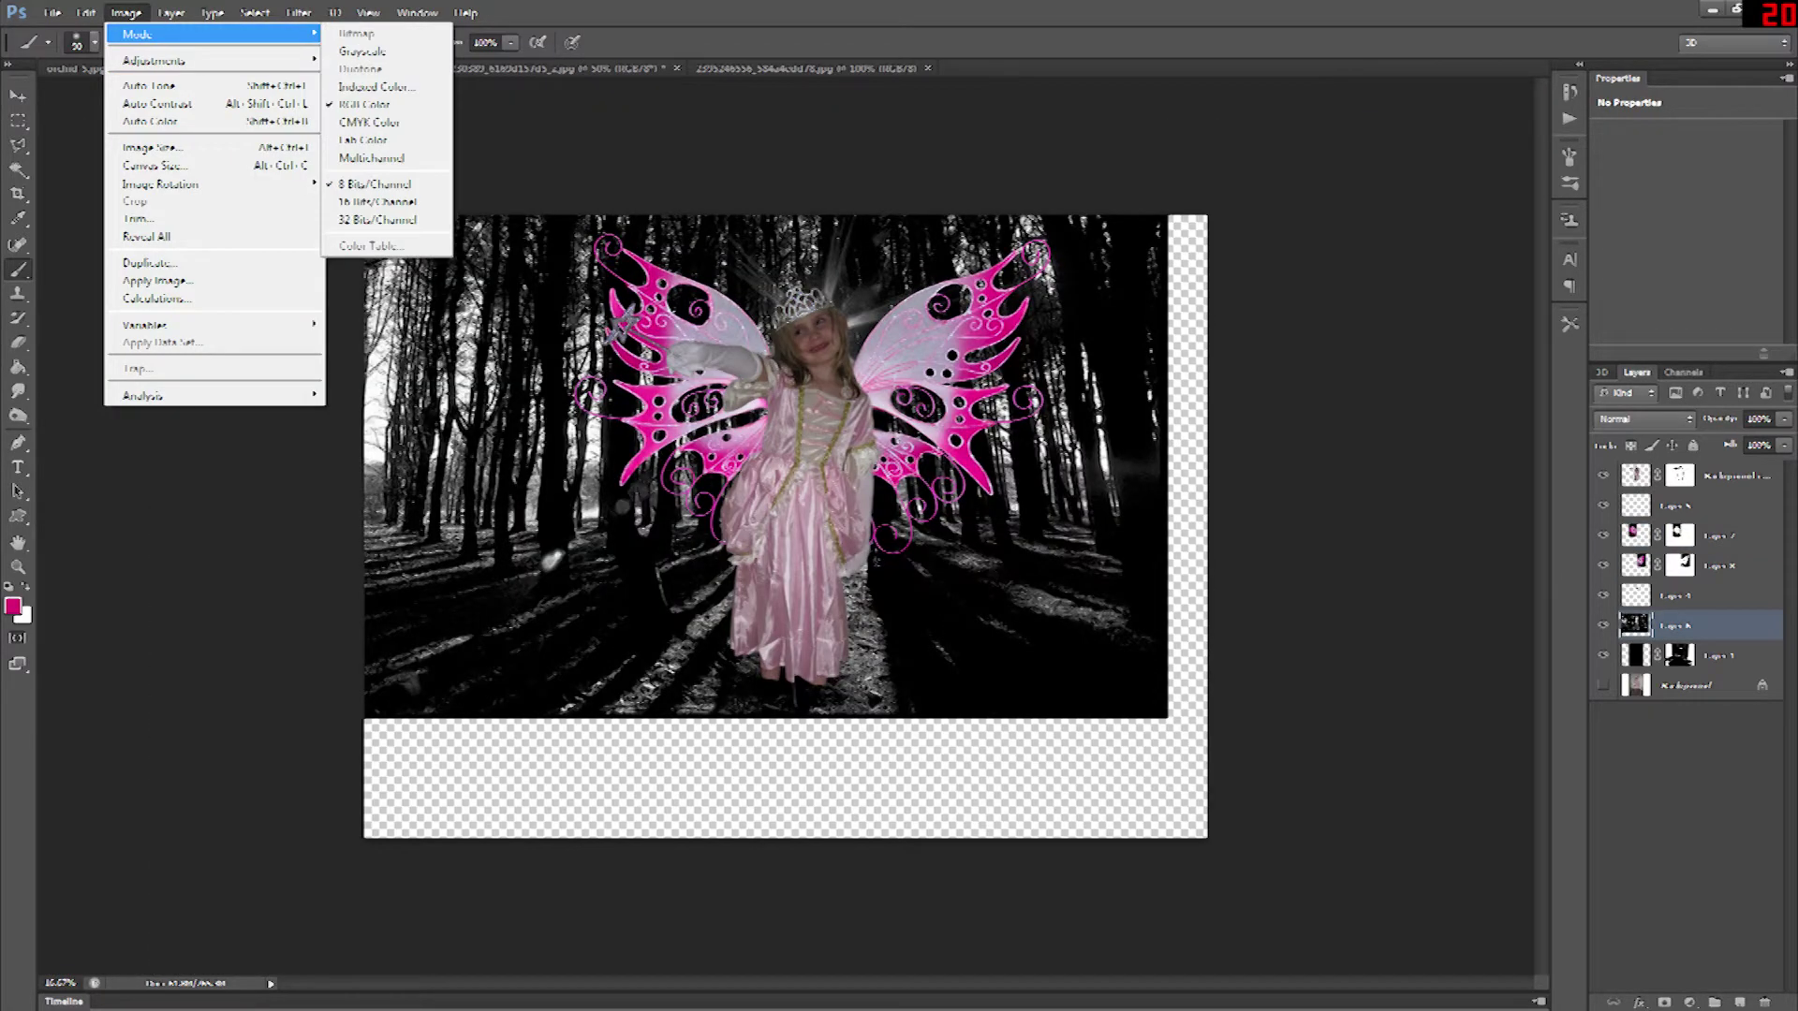
pyautogui.press('Escape')
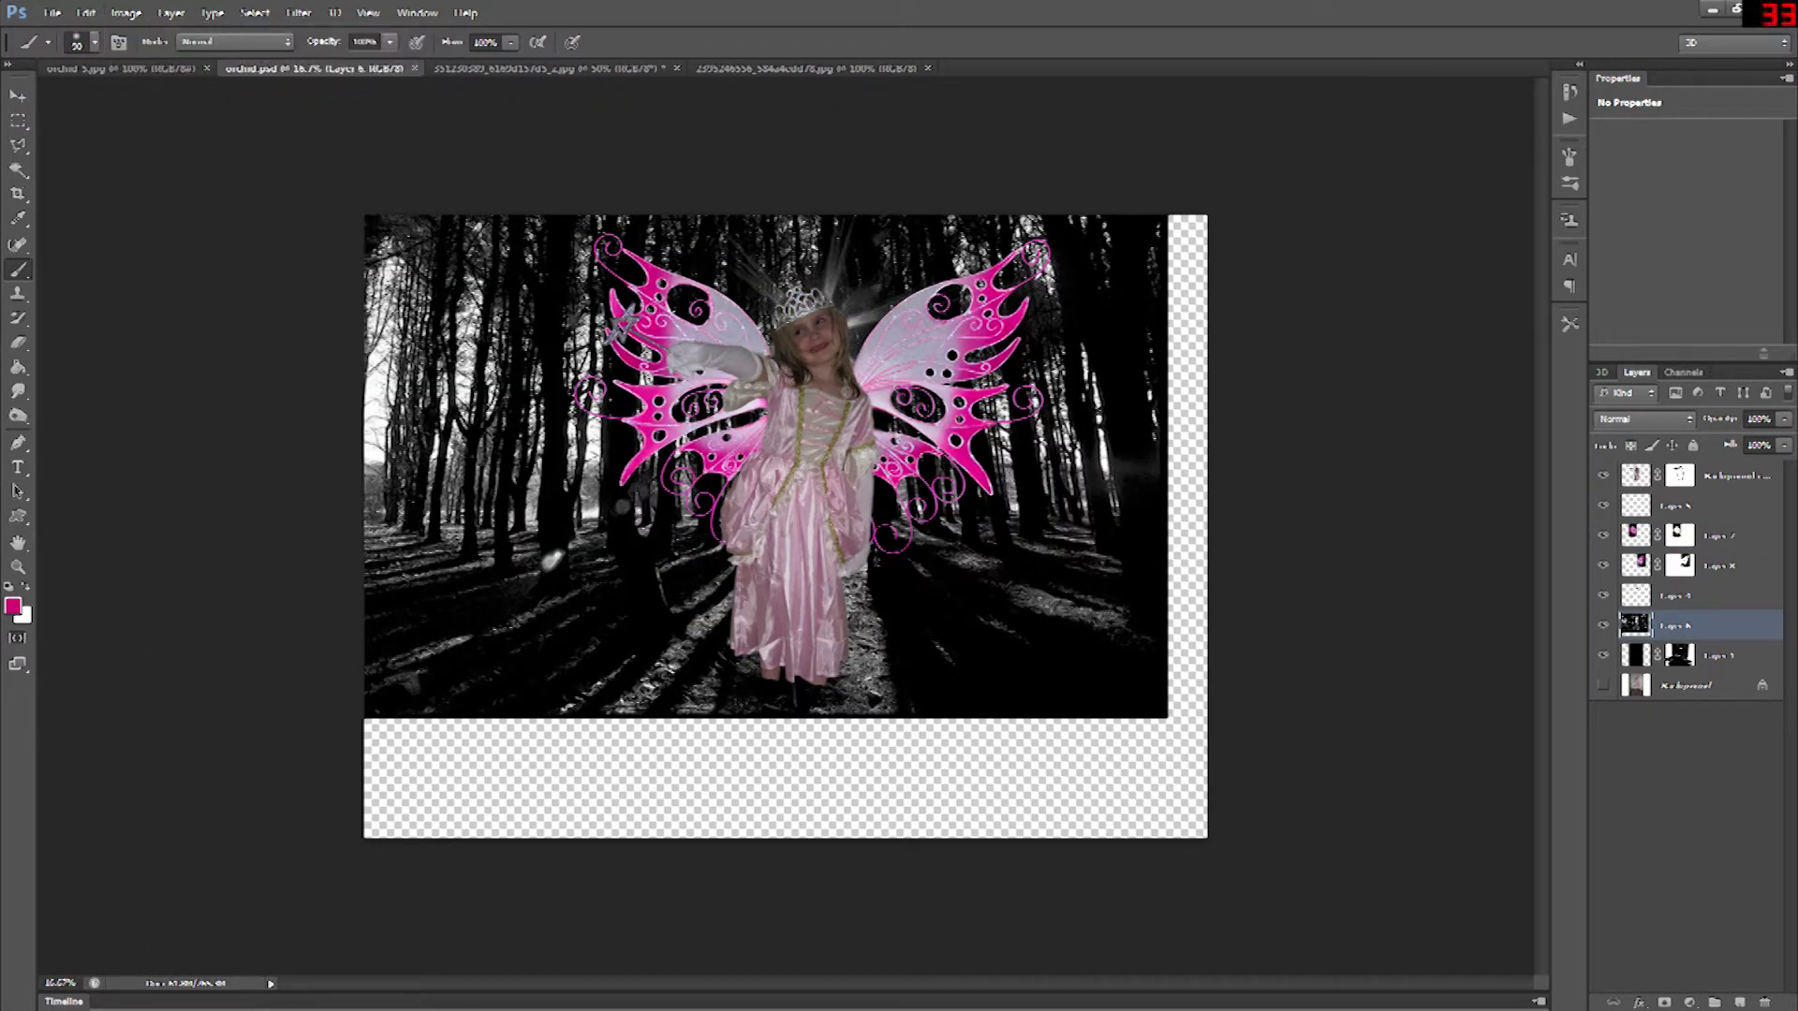
# - Tint the forest layer magenta with a very large soft brush at low opacity and 15% flow
pyautogui.click(94, 42)
pyautogui.moveTo(504, 249)
pyautogui.mouseDown()
pyautogui.moveTo(458, 627)
pyautogui.moveTo(488, 419)
pyautogui.moveTo(1141, 477)
pyautogui.moveTo(764, 307)
pyautogui.moveTo(684, 248)
pyautogui.moveTo(525, 281)
pyautogui.moveTo(394, 272)
pyautogui.moveTo(477, 368)
pyautogui.mouseUp()
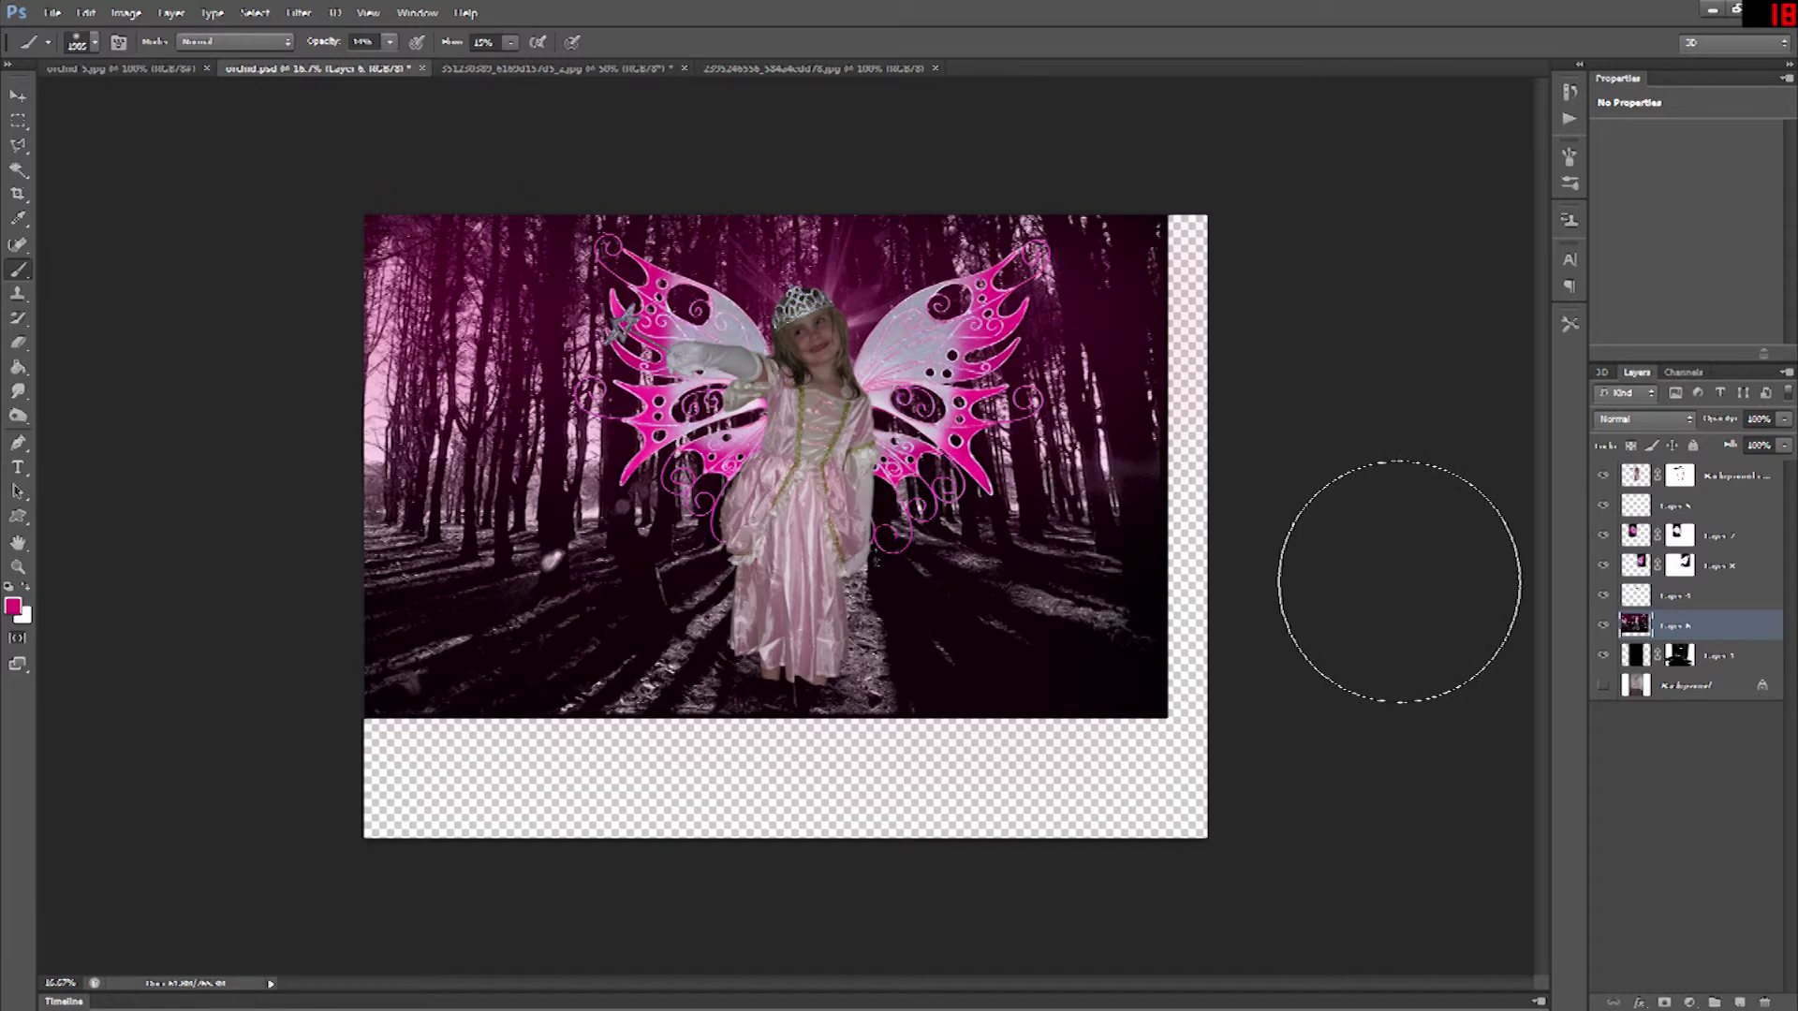
# - Set the foreground colour to black and darken the forest layer's outer edges with a large, soft brush
pyautogui.click(13, 606)
pyautogui.click(929, 432)
pyautogui.click(1360, 191)
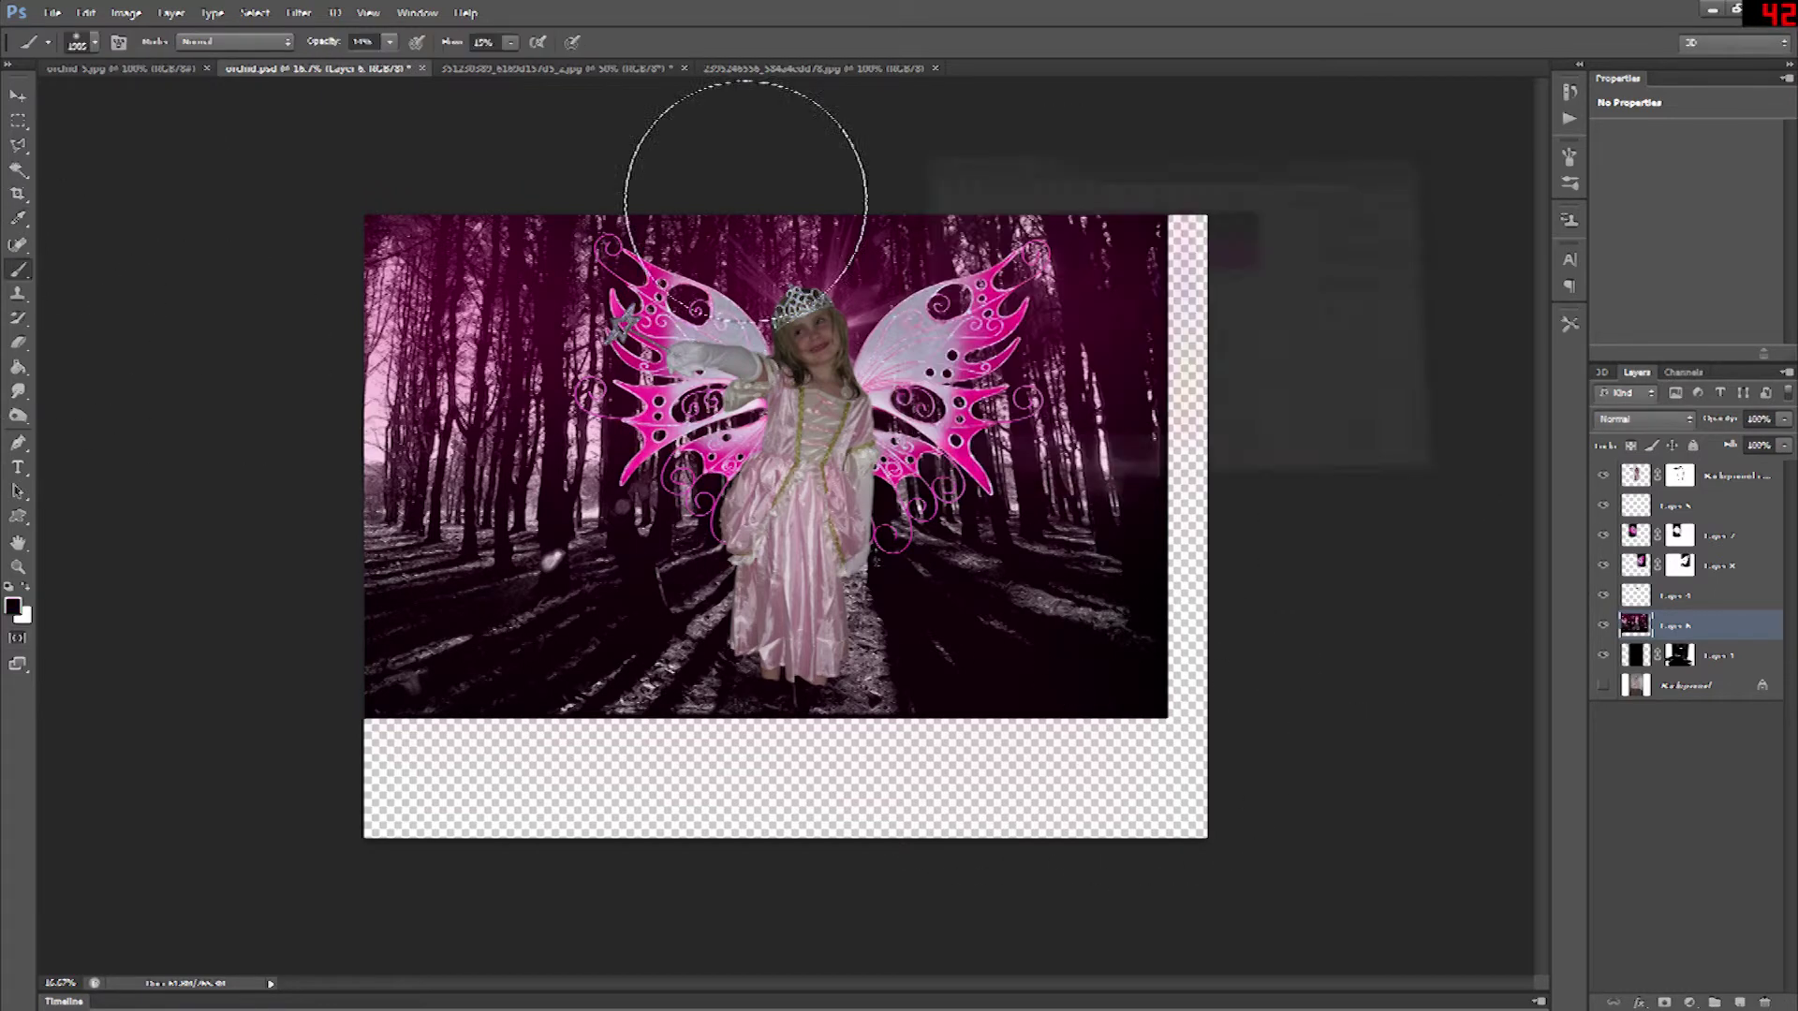
pyautogui.click(18, 96)
pyautogui.click(17, 270)
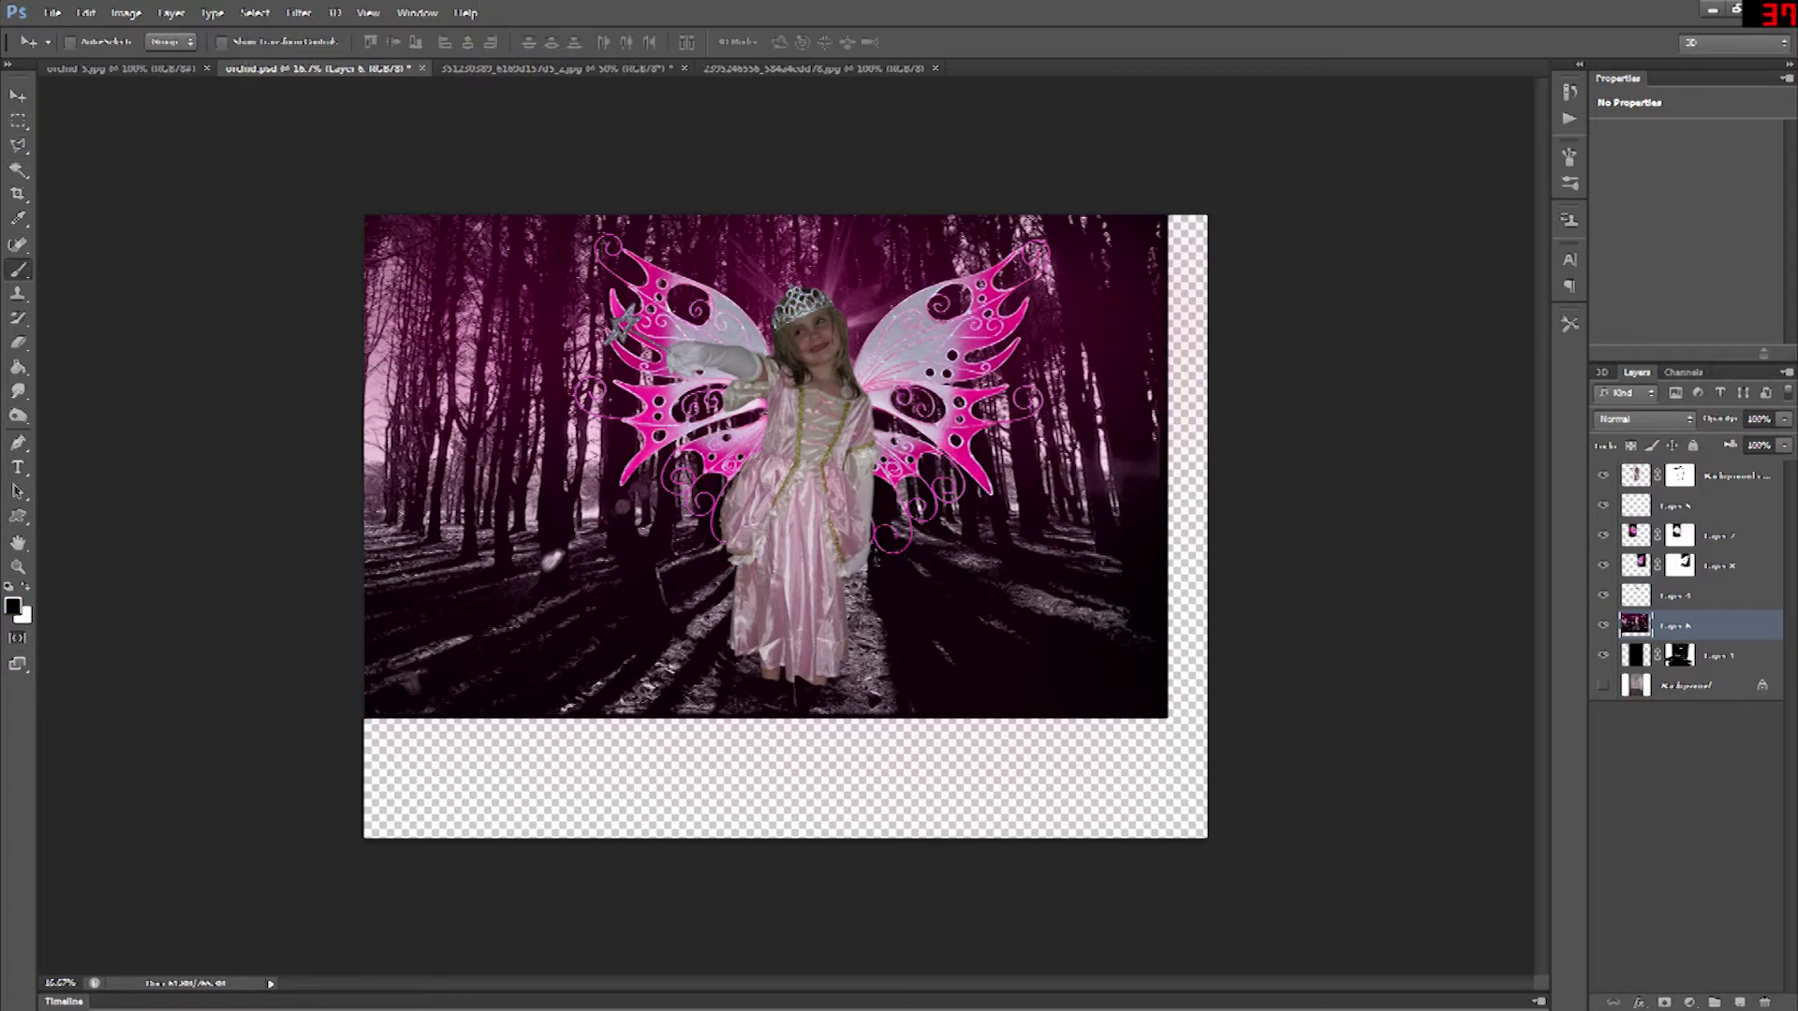
pyautogui.click(95, 42)
pyautogui.moveTo(175, 96); pyautogui.dragTo(105, 96)
pyautogui.moveTo(390, 42); pyautogui.dragTo(426, 63)
pyautogui.click(95, 42)
pyautogui.moveTo(105, 98); pyautogui.dragTo(196, 98)
pyautogui.moveTo(375, 225)
pyautogui.mouseDown()
pyautogui.moveTo(340, 514)
pyautogui.moveTo(1197, 246)
pyautogui.moveTo(1249, 824)
pyautogui.moveTo(1308, 814)
pyautogui.moveTo(421, 173)
pyautogui.moveTo(806, 814)
pyautogui.moveTo(1175, 769)
pyautogui.mouseUp()
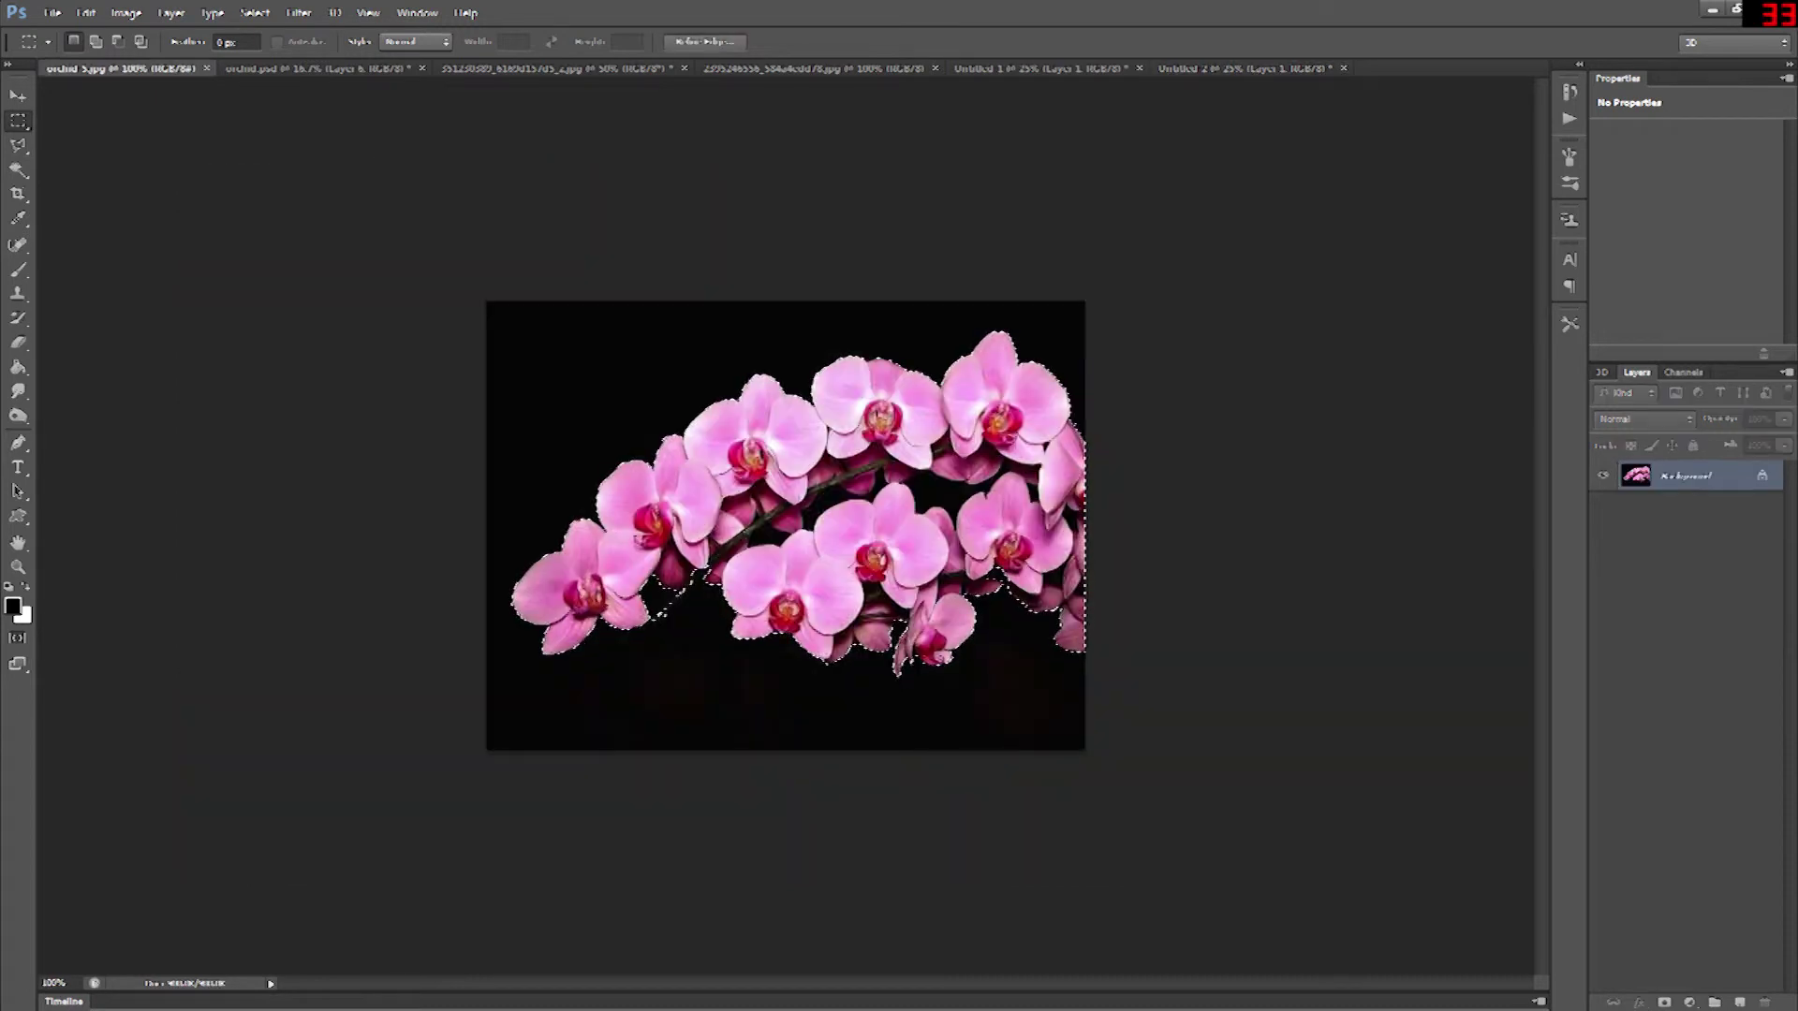
# - Copy the selected orchids from the orchid photo and paste them into the Untitled-2 composite
pyautogui.press('v')
pyautogui.press('m')
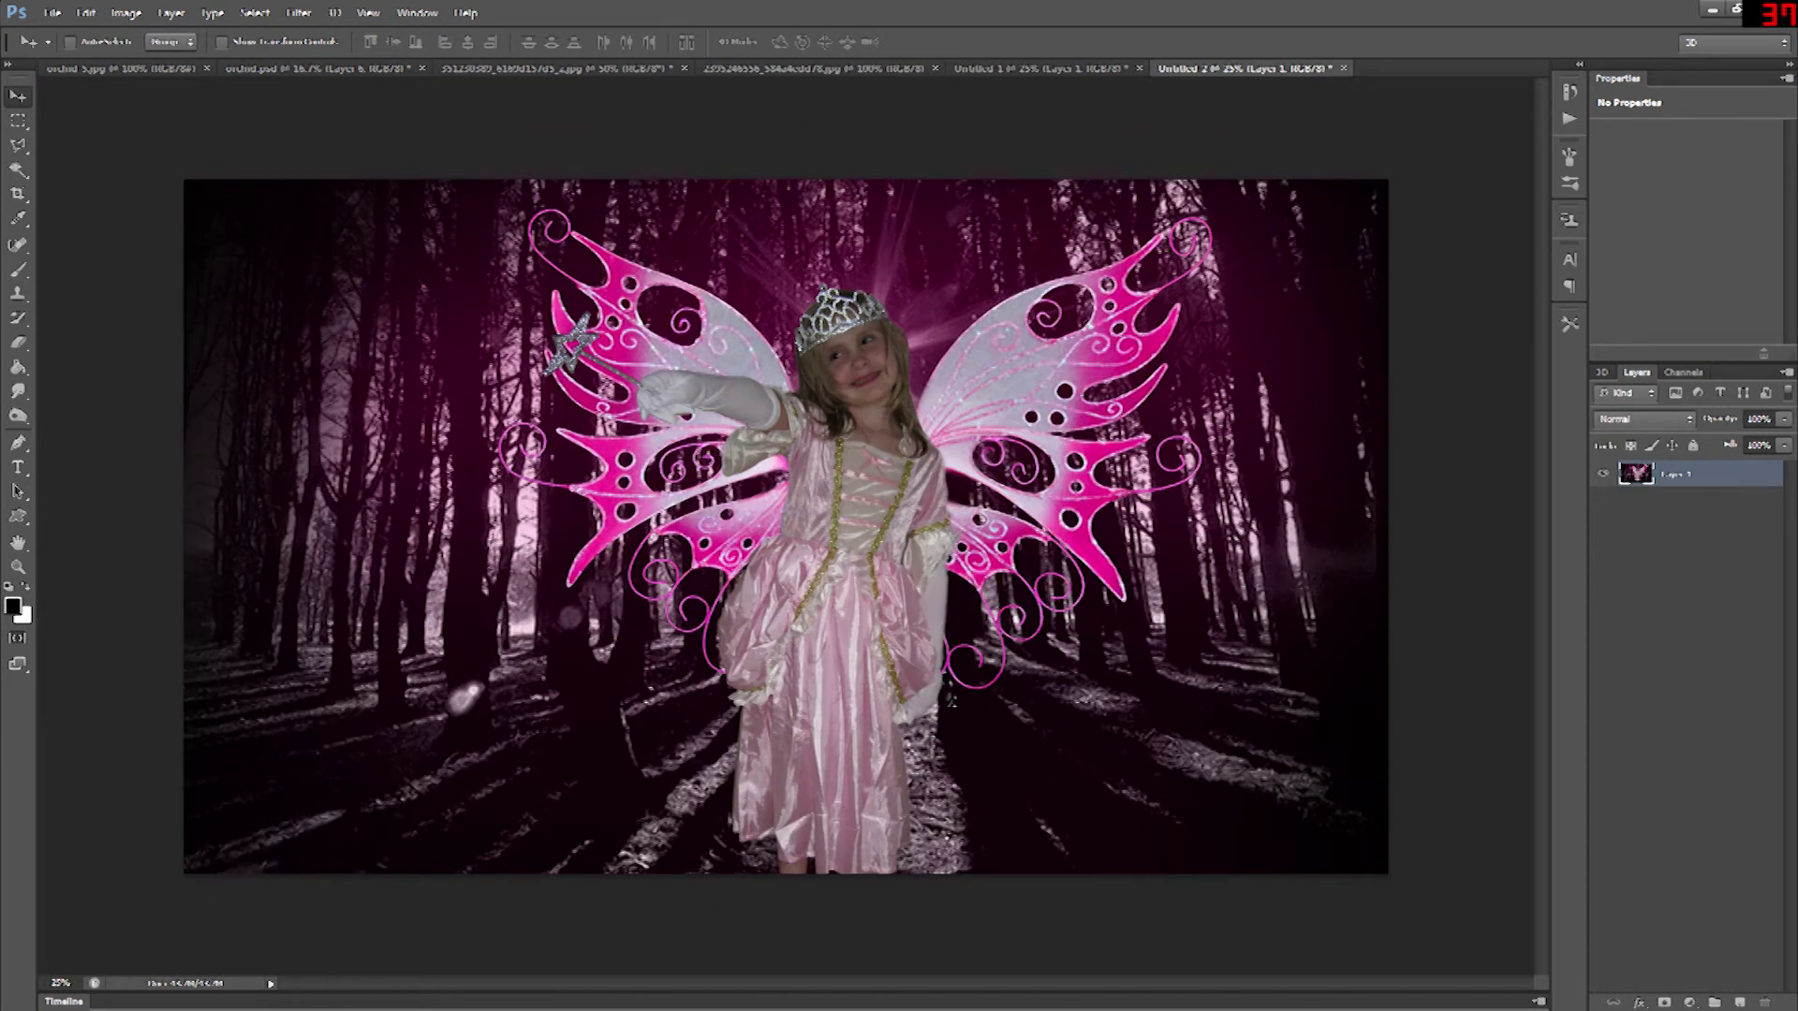
pyautogui.hotkey('ctrl', '+')
pyautogui.hotkey('ctrl', 'v')
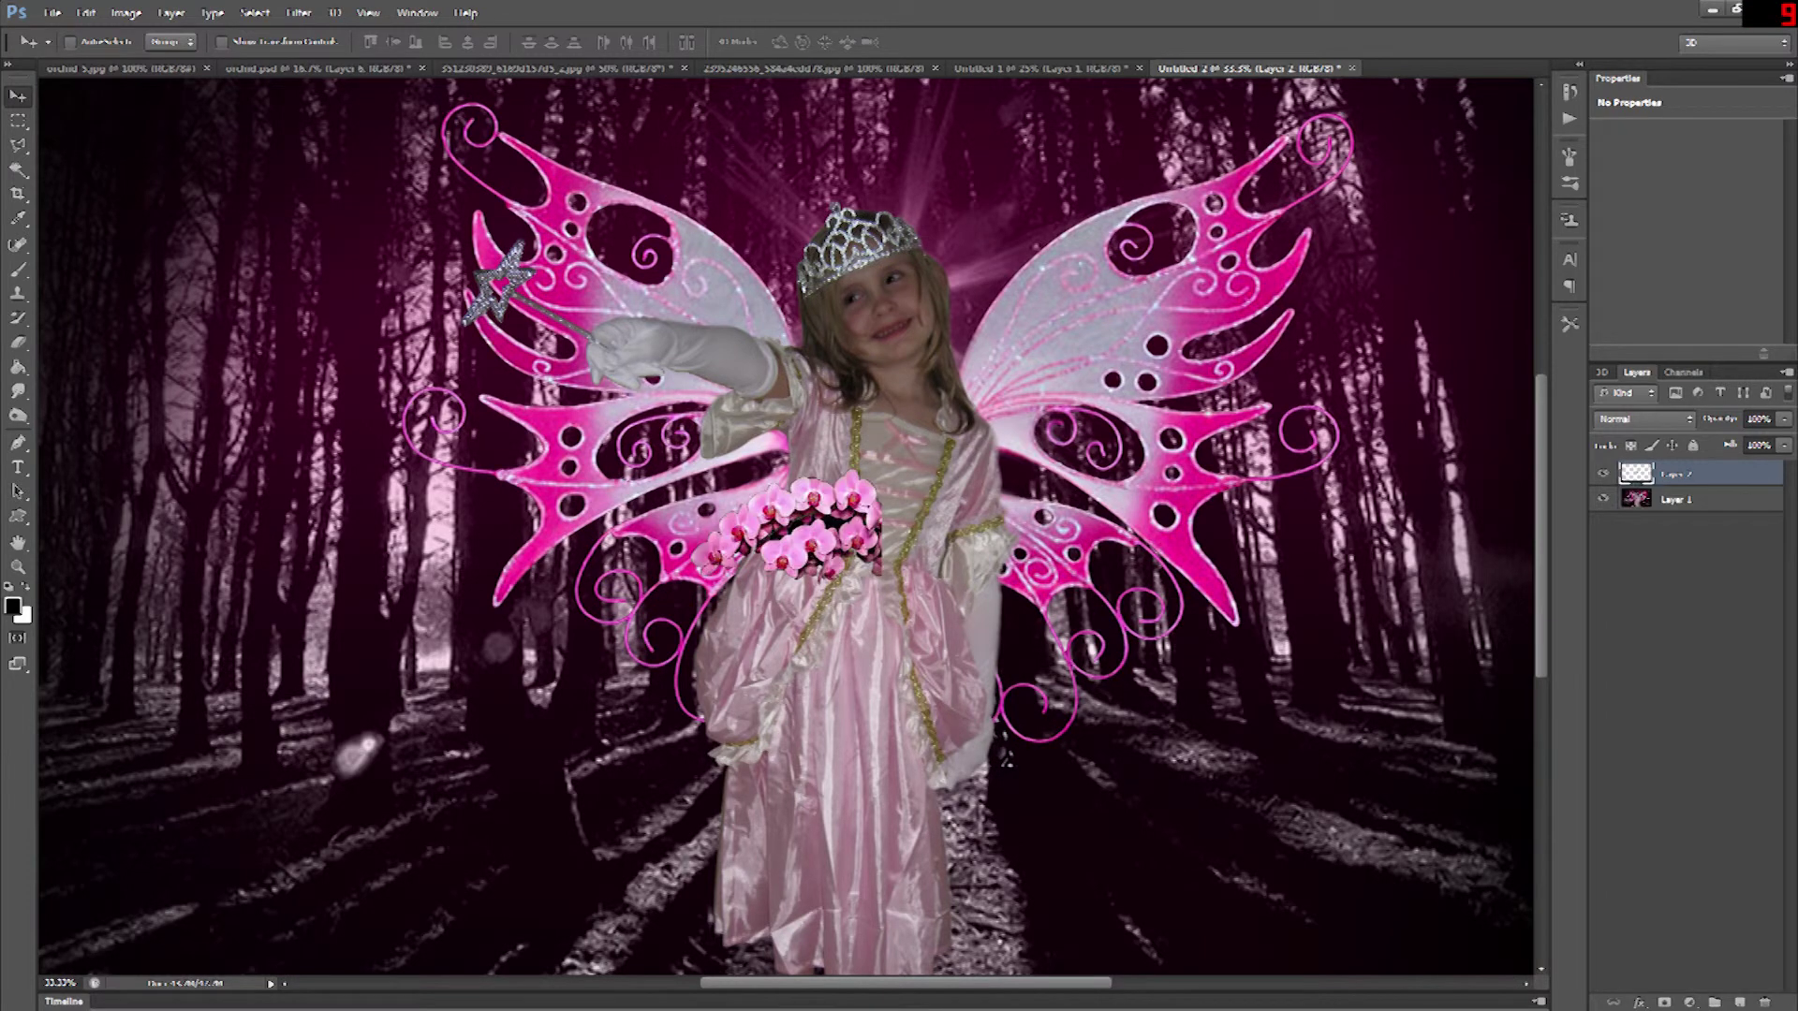
# - Scale down and rotate the pasted orchids, and position them across the girl's tiara and forehead
pyautogui.hotkey('ctrl', 't')
pyautogui.moveTo(896, 468); pyautogui.dragTo(762, 284)
pyautogui.moveTo(796, 524); pyautogui.dragTo(812, 274)
pyautogui.moveTo(795, 202); pyautogui.dragTo(800, 271)
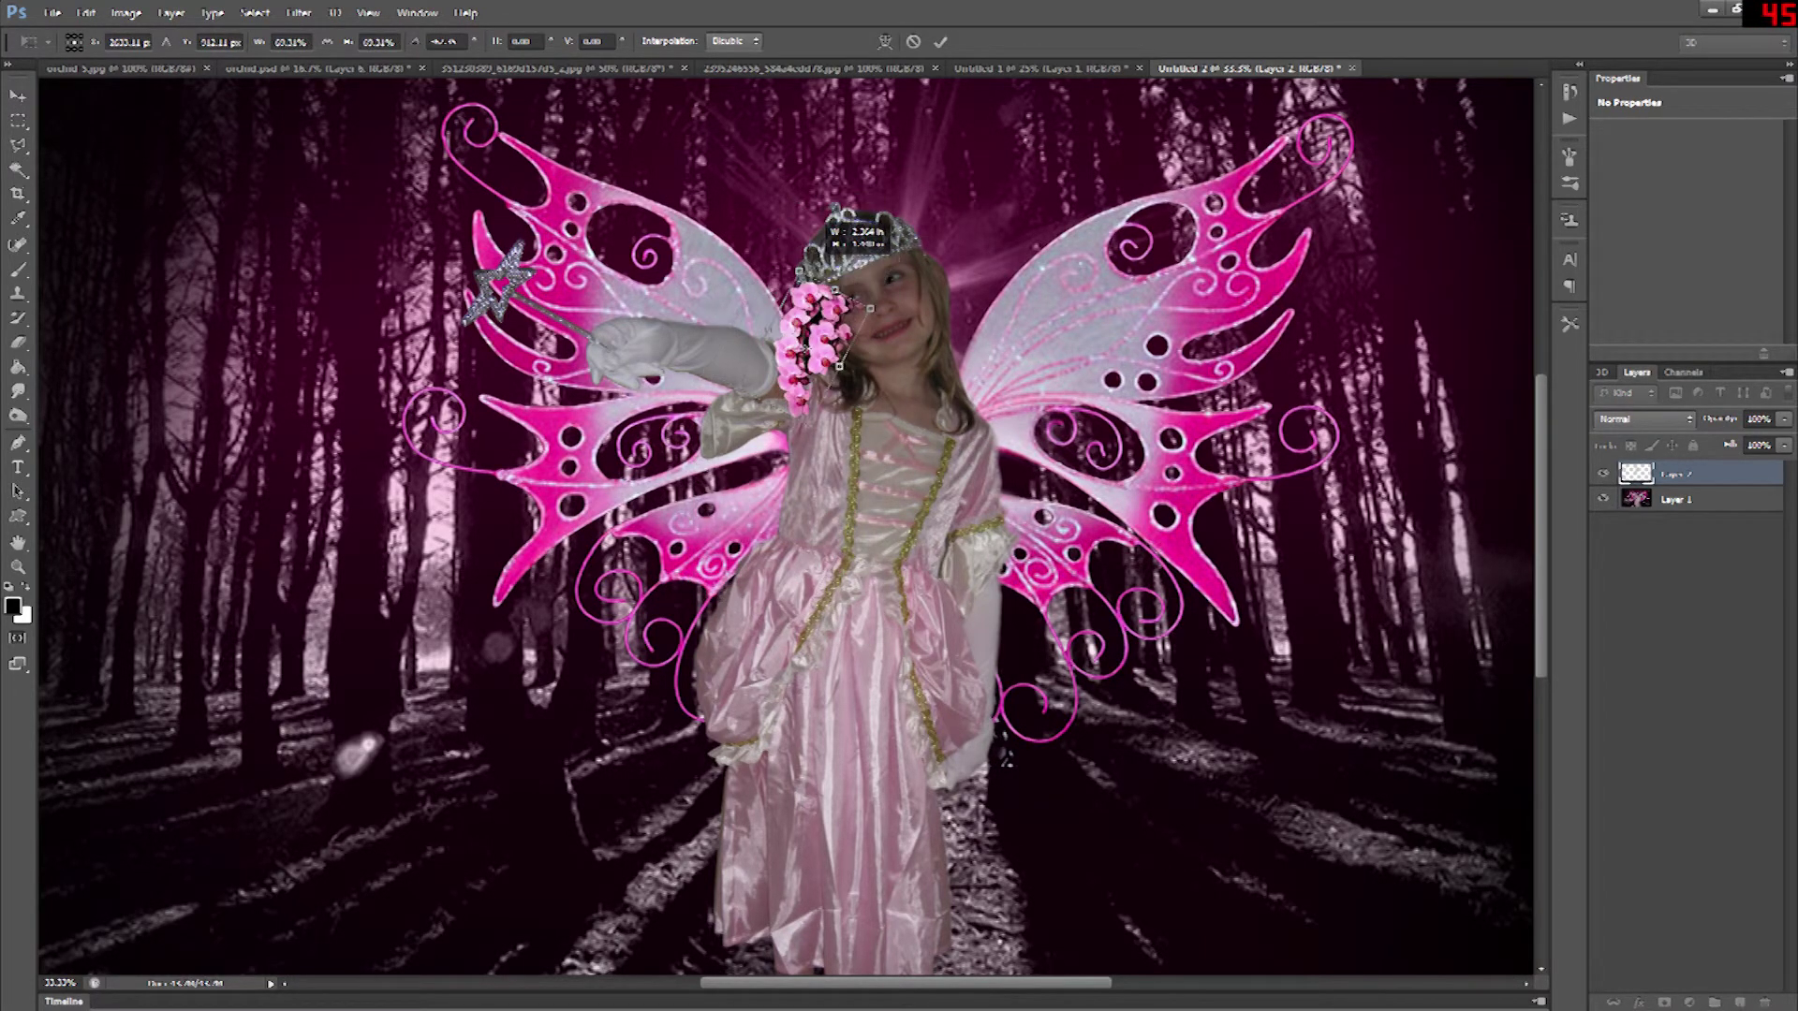
pyautogui.moveTo(808, 345); pyautogui.dragTo(927, 253)
pyautogui.moveTo(934, 173)
pyautogui.mouseDown()
pyautogui.moveTo(1007, 199)
pyautogui.moveTo(1013, 233)
pyautogui.moveTo(940, 204)
pyautogui.moveTo(899, 258)
pyautogui.mouseUp()
pyautogui.press('Return')
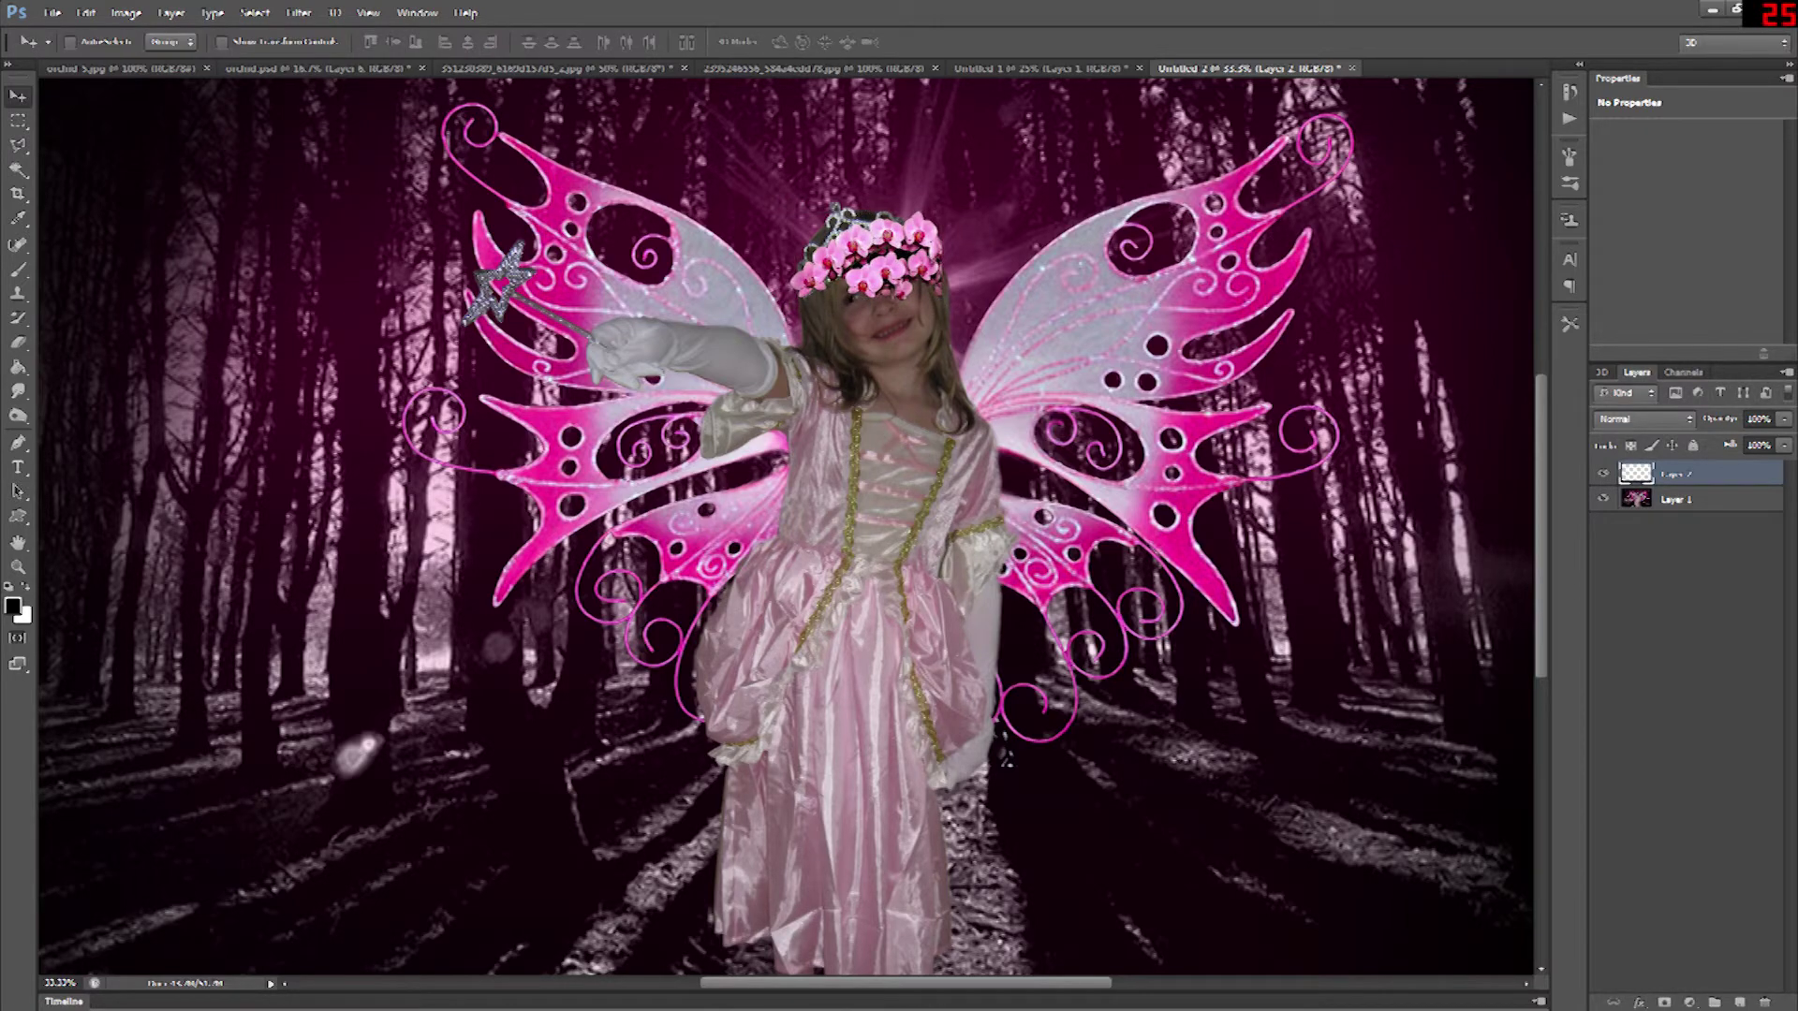
# - Add a mask to the orchid layer and partly fade the lower flowers over her forehead with a soft brush
pyautogui.click(1663, 1002)
pyautogui.hotkey('ctrl', '+')
pyautogui.hotkey('ctrl', '+')
pyautogui.scroll(5, 787, 526)
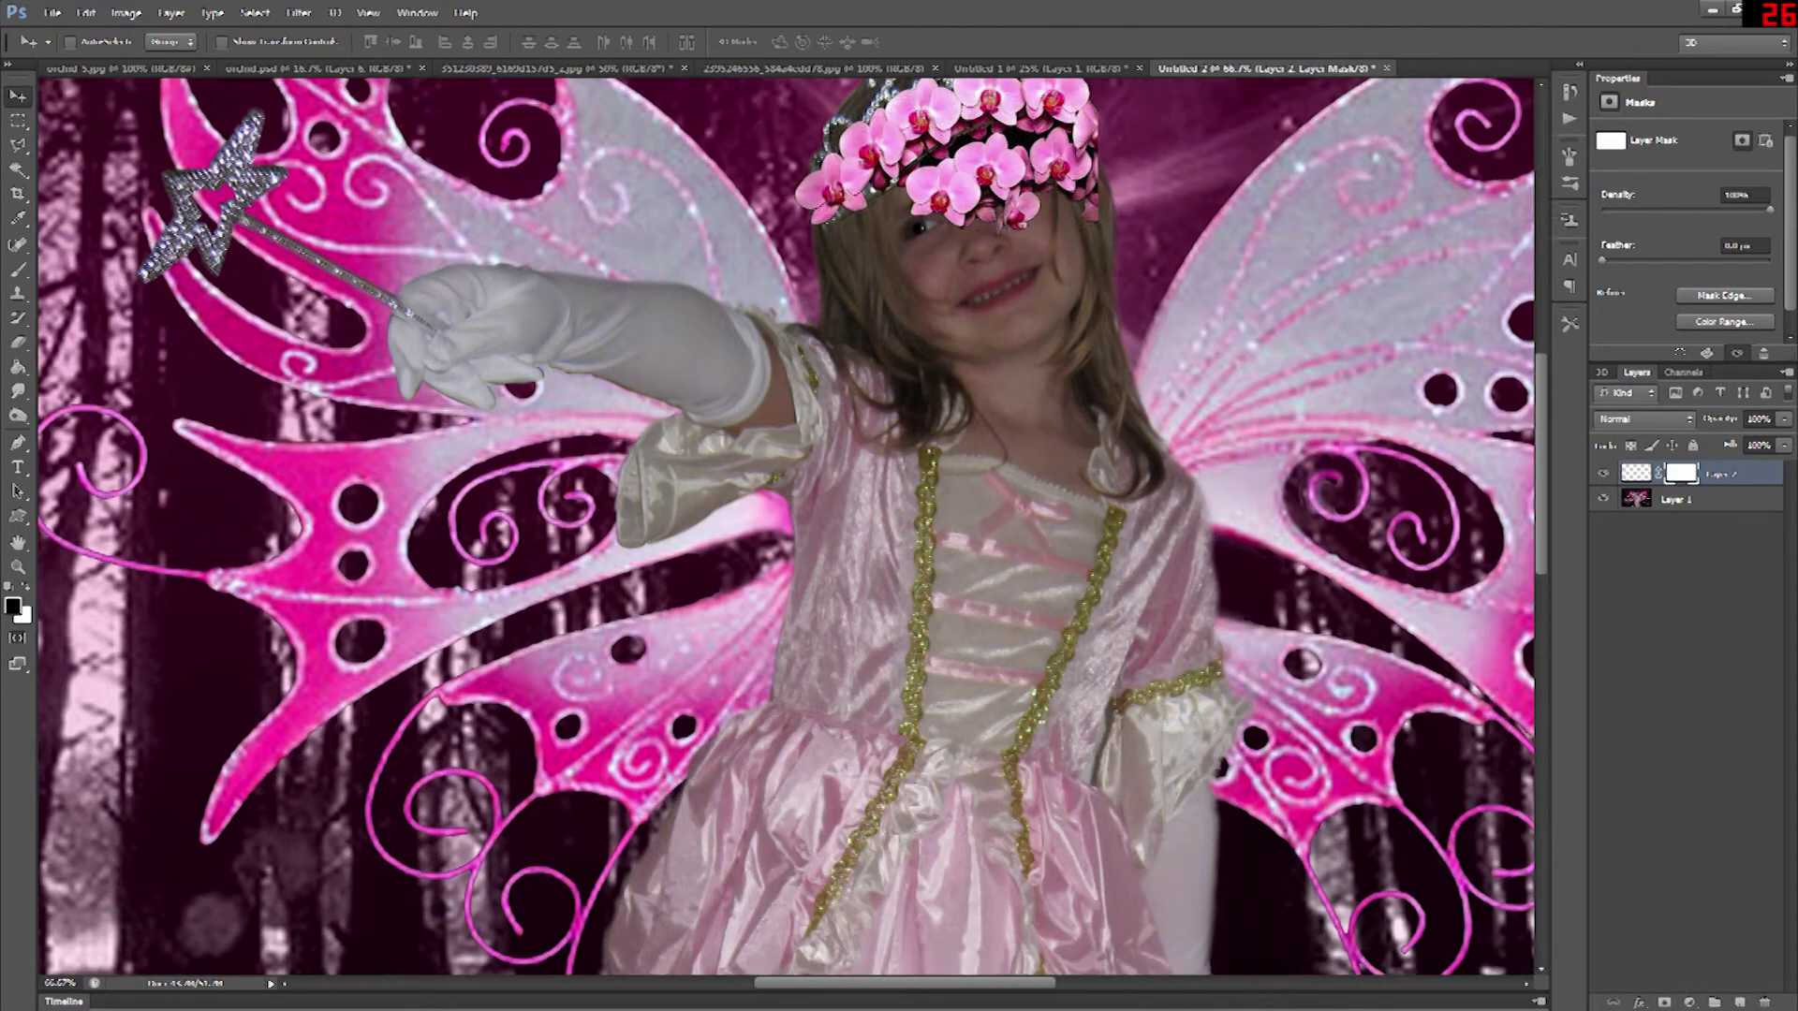
pyautogui.press('b')
pyautogui.click(84, 41)
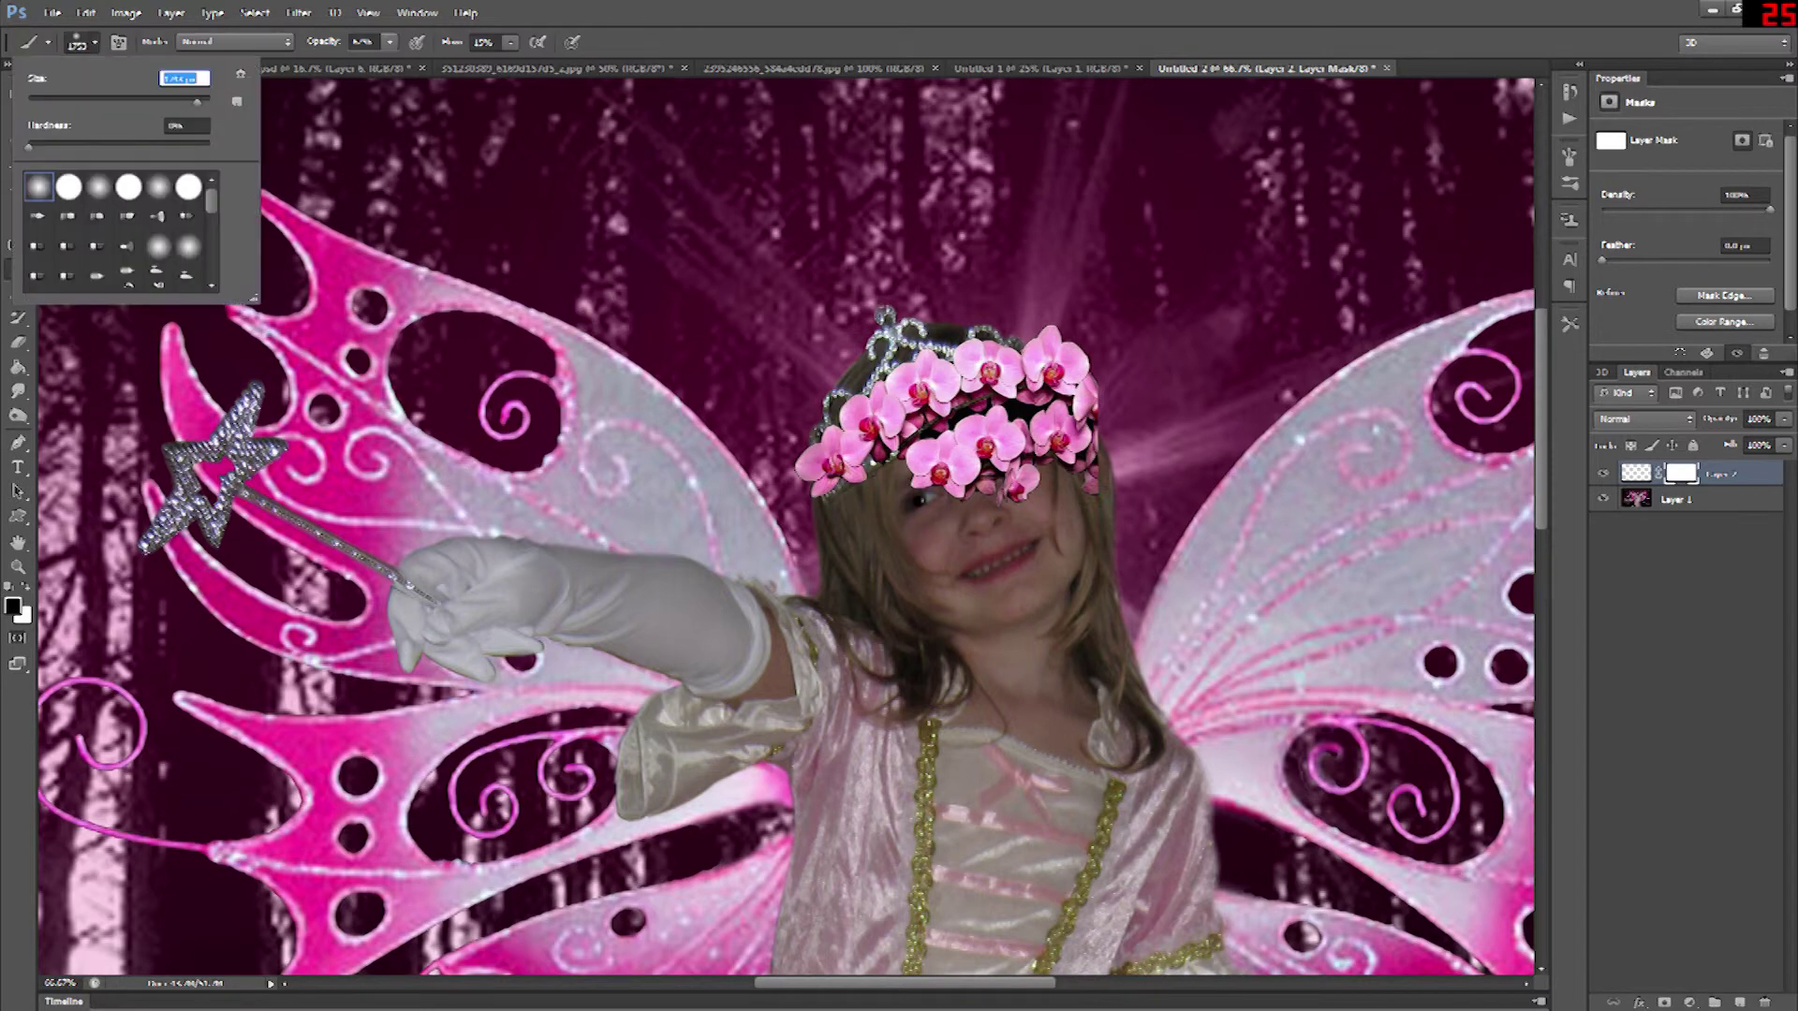
pyautogui.press('Return')
pyautogui.moveTo(511, 42); pyautogui.dragTo(548, 45)
pyautogui.press('Return')
pyautogui.moveTo(1028, 484)
pyautogui.mouseDown()
pyautogui.moveTo(964, 479)
pyautogui.moveTo(1011, 461)
pyautogui.moveTo(965, 483)
pyautogui.moveTo(1023, 484)
pyautogui.mouseUp()
# - Try to select the dark gaps between the orchids with the Magic Wand at tolerance 10
pyautogui.press('w')
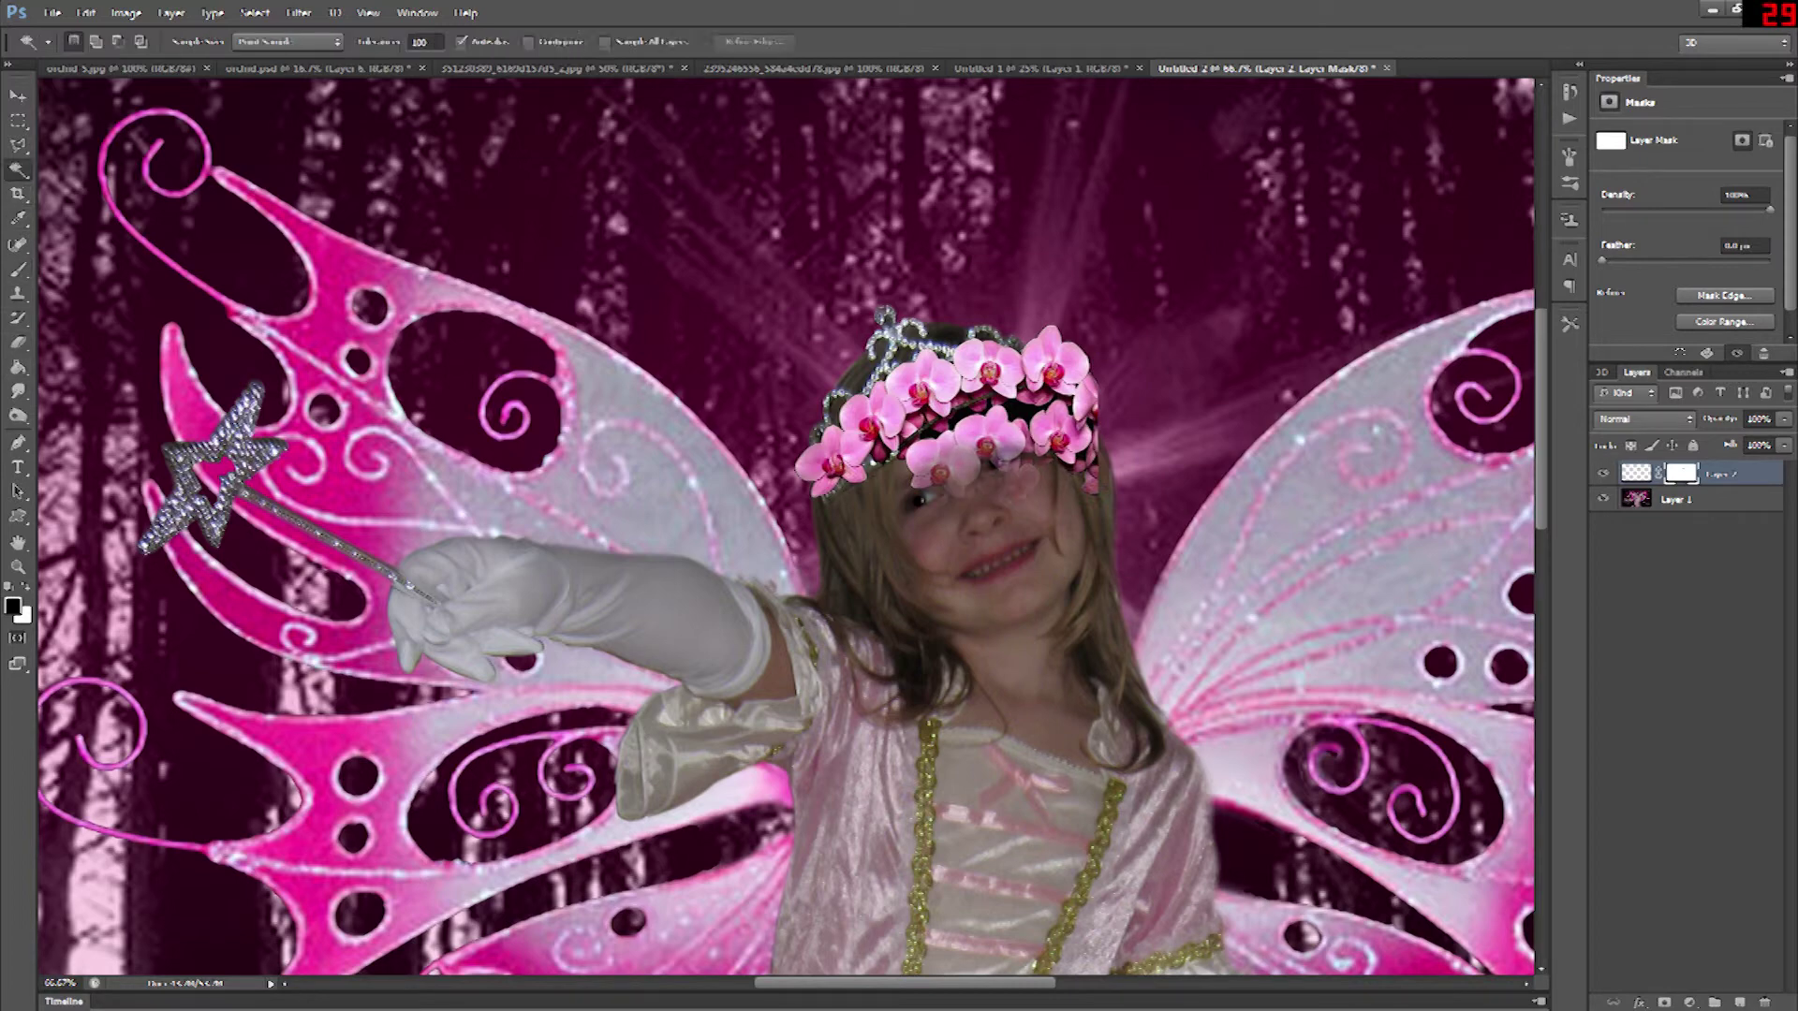
pyautogui.hotkey('ctrl', 'd')
pyautogui.doubleClick(421, 42)
pyautogui.write('10')
pyautogui.click(1025, 410)
pyautogui.keyDown('shift'); pyautogui.click(965, 415); pyautogui.keyUp('shift')
pyautogui.keyDown('shift'); pyautogui.click(929, 431); pyautogui.keyUp('shift')
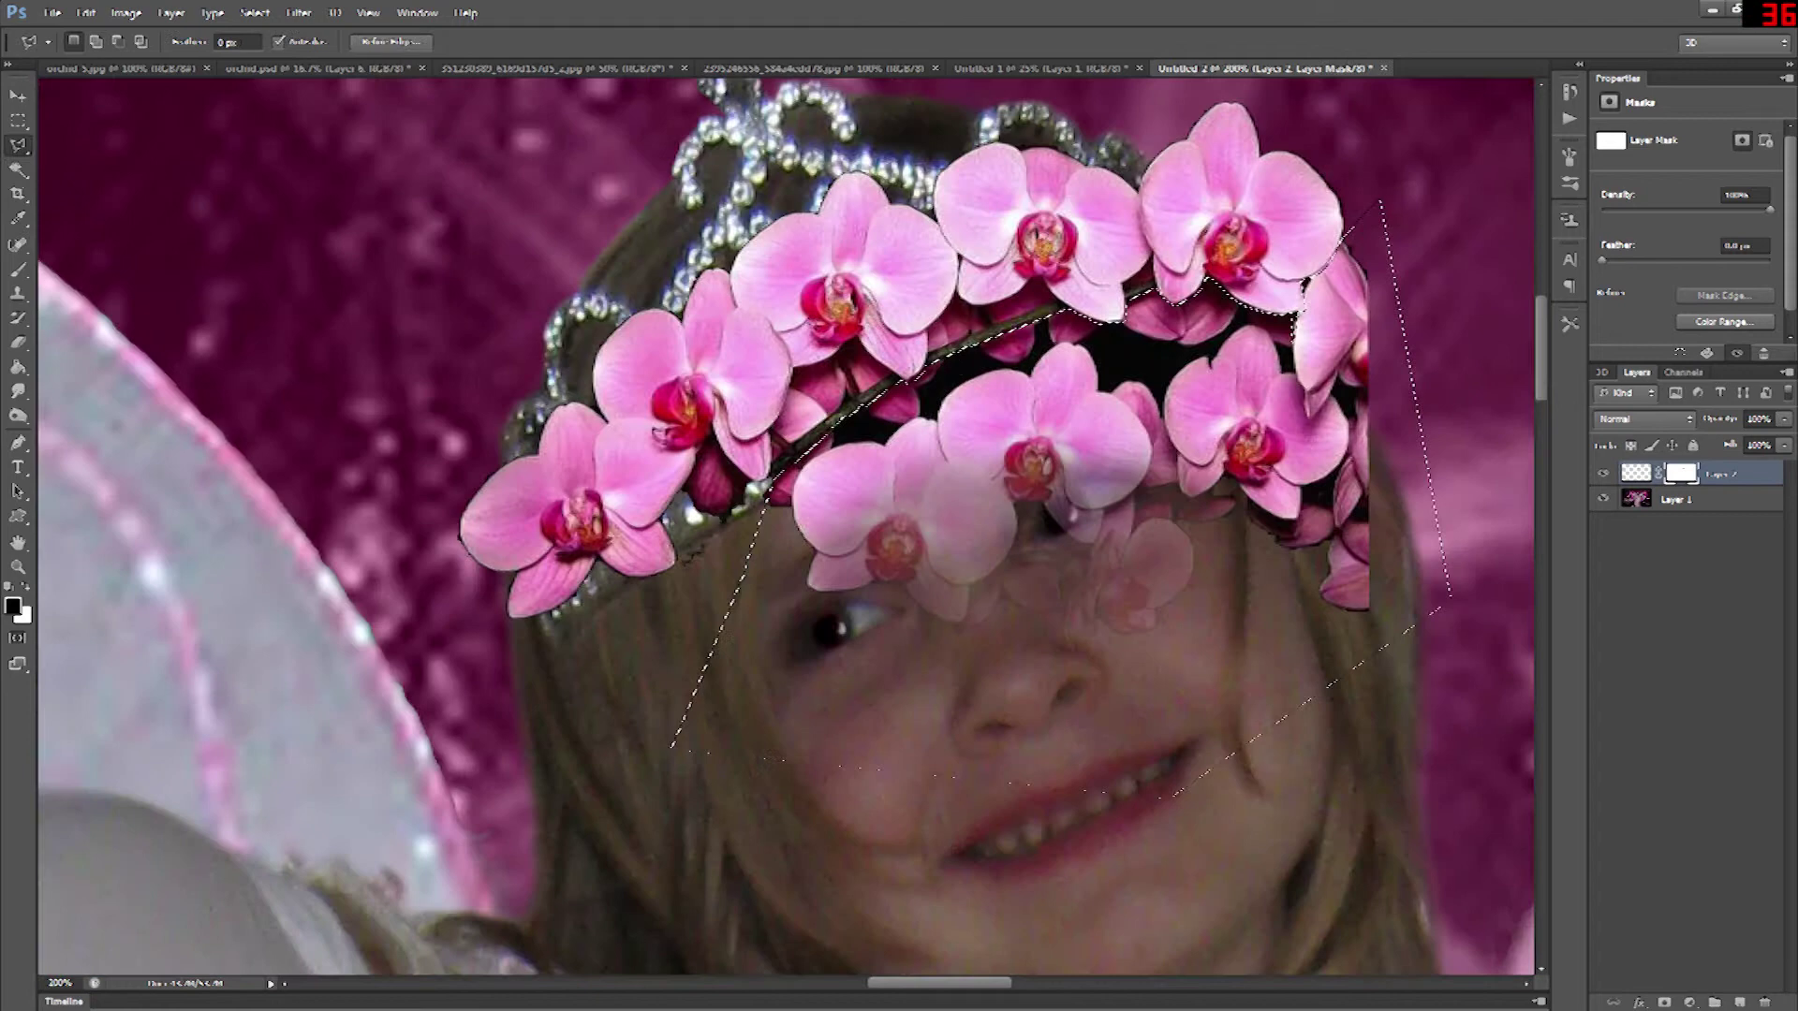
# - Mask out the lower orchid row within the selection using a brush at 100% opacity and flow, and clear the selection
pyautogui.press('b')
pyautogui.click(389, 43)
pyautogui.click(510, 42)
pyautogui.moveTo(390, 62); pyautogui.dragTo(559, 64)
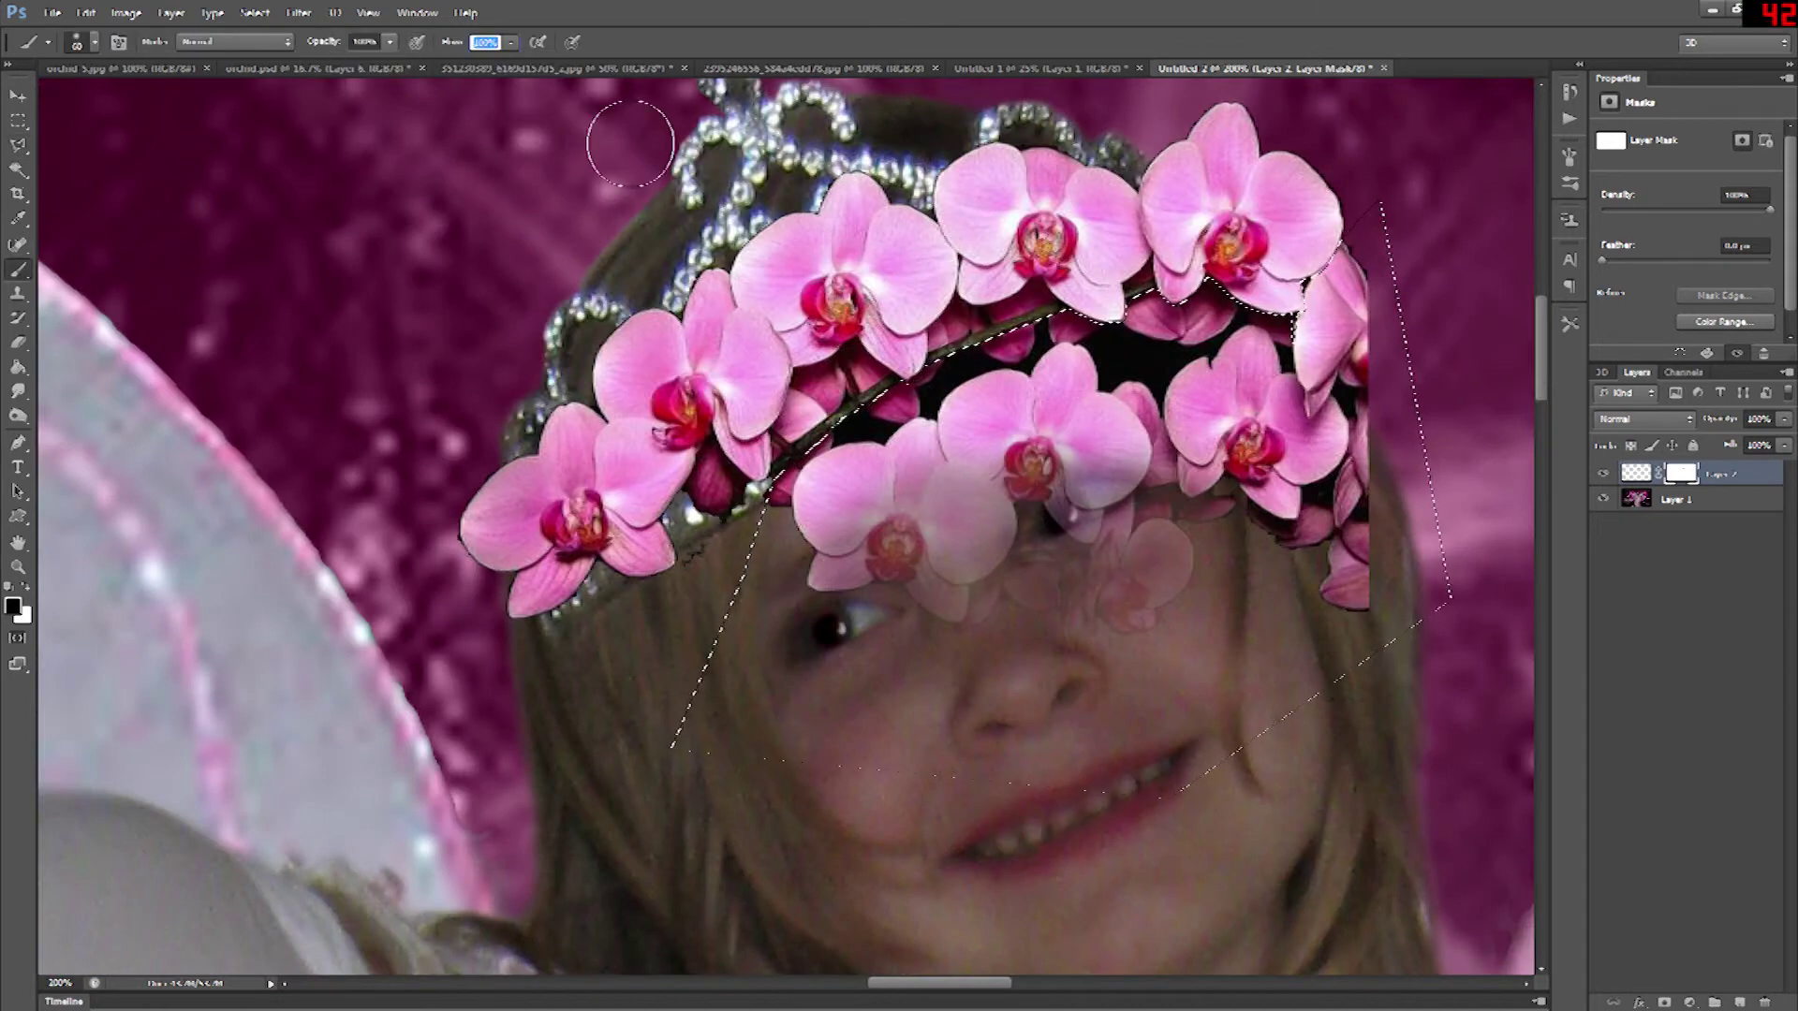
pyautogui.moveTo(1114, 513)
pyautogui.mouseDown()
pyautogui.moveTo(827, 730)
pyautogui.moveTo(974, 467)
pyautogui.moveTo(993, 375)
pyautogui.moveTo(1264, 309)
pyautogui.moveTo(1364, 361)
pyautogui.mouseUp()
pyautogui.moveTo(772, 496)
pyautogui.mouseDown()
pyautogui.moveTo(979, 642)
pyautogui.moveTo(880, 503)
pyautogui.mouseUp()
pyautogui.press('m')
pyautogui.hotkey('ctrl', 'd')
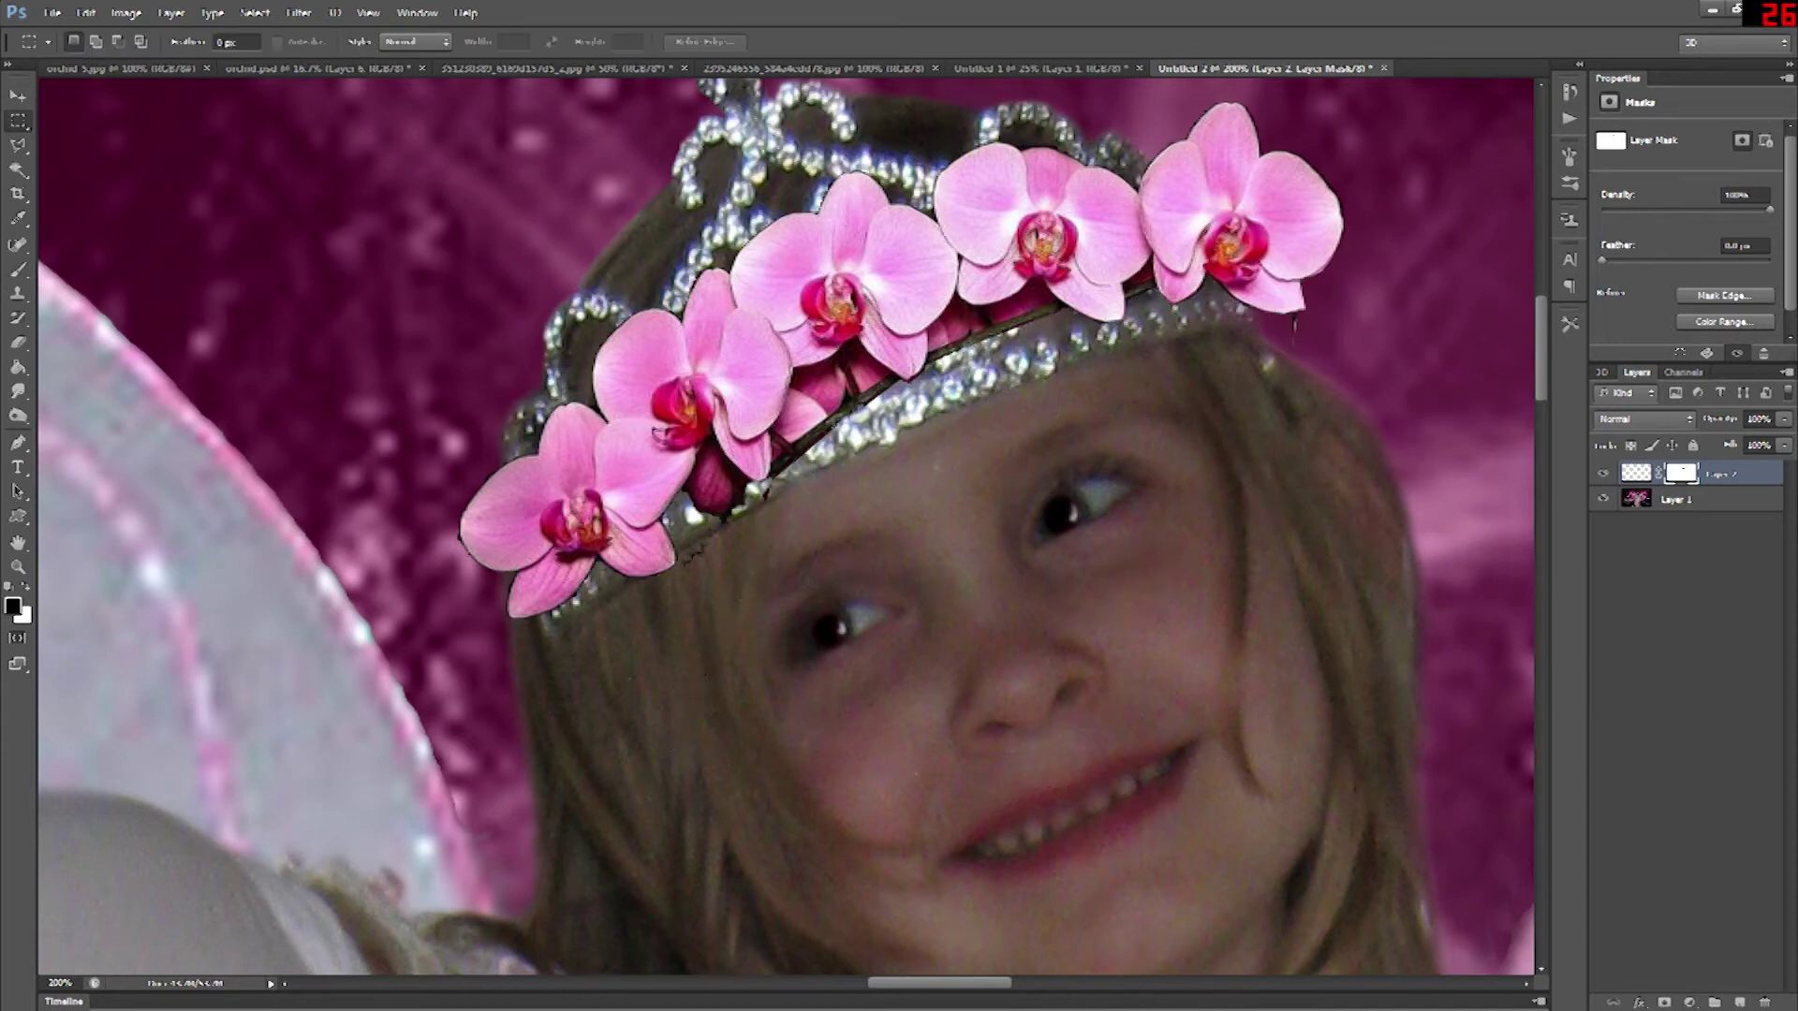
# - Rotate the remaining orchid row slightly clockwise and move it down onto the tiara's lower band
pyautogui.hotkey('ctrl', 't')
pyautogui.moveTo(1402, 92); pyautogui.dragTo(1424, 131)
pyautogui.press('Return')
pyautogui.press('v')
pyautogui.moveTo(860, 222); pyautogui.dragTo(838, 283)
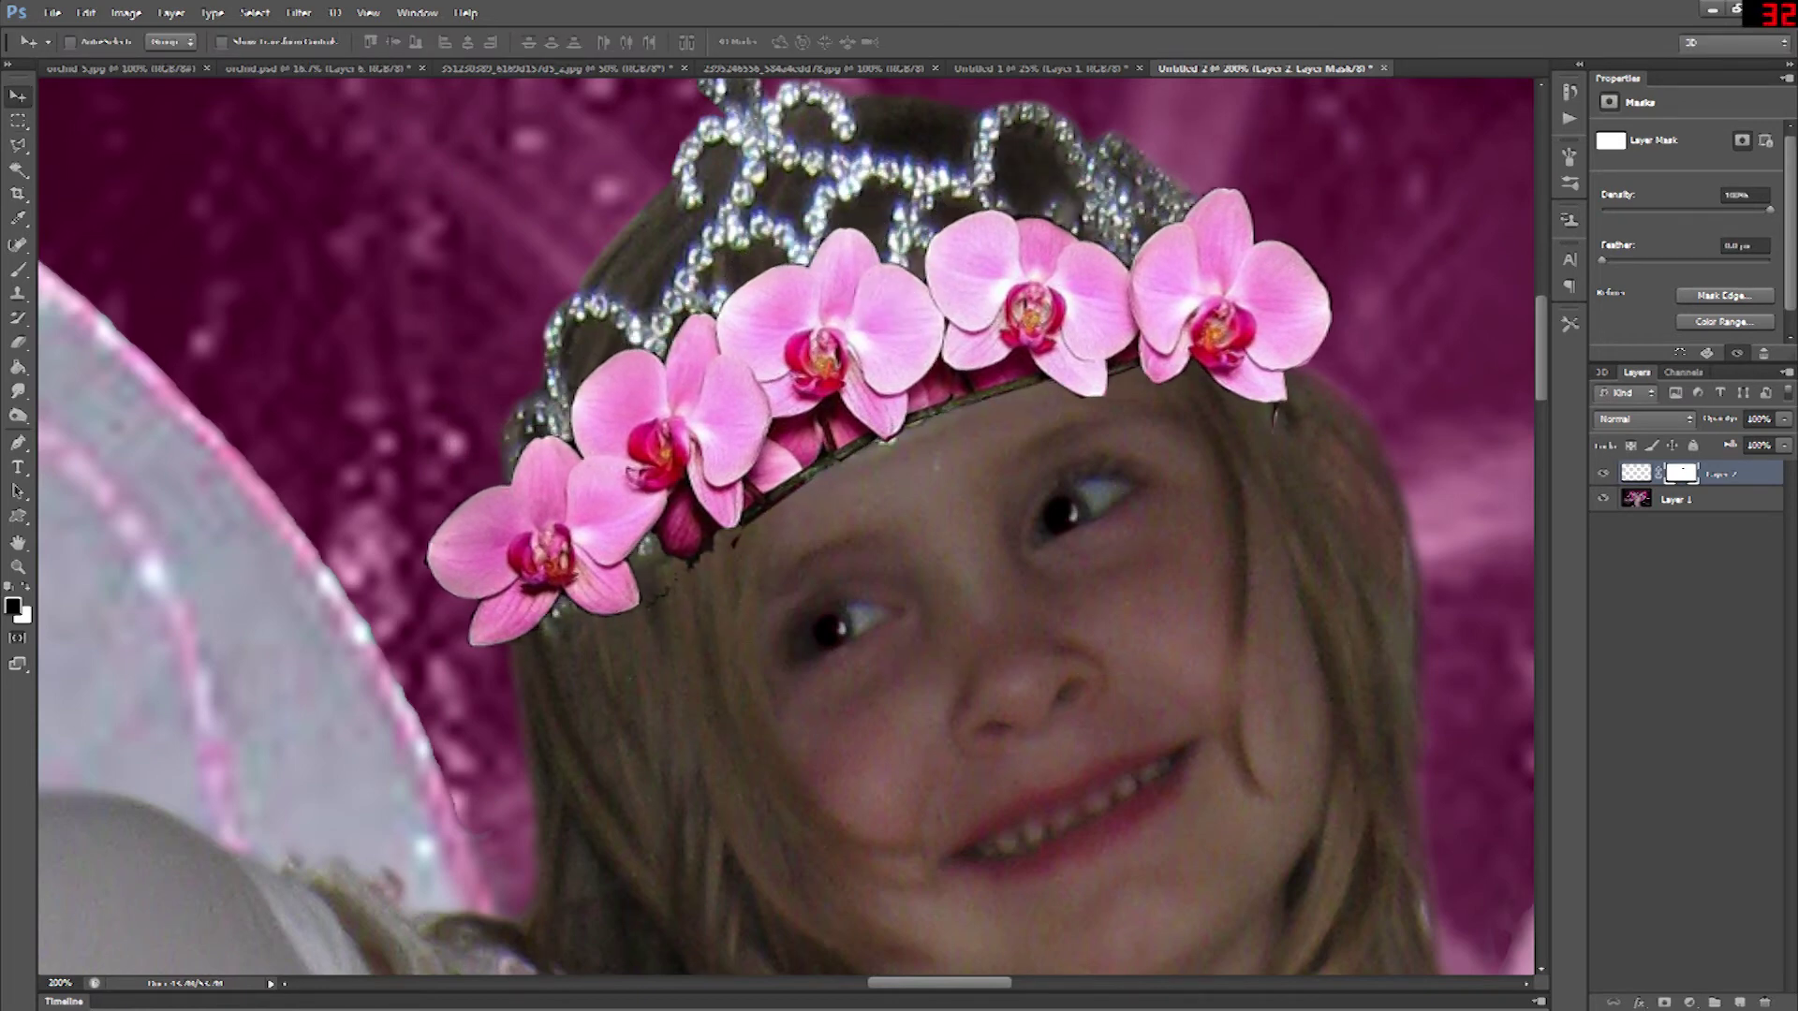
# - Restore the petals beneath the orchid at the tiara's far right end with a small brush at reduced opacity and 82% flow
pyautogui.press('b')
pyautogui.click(390, 43)
pyautogui.moveTo(394, 63); pyautogui.dragTo(373, 63)
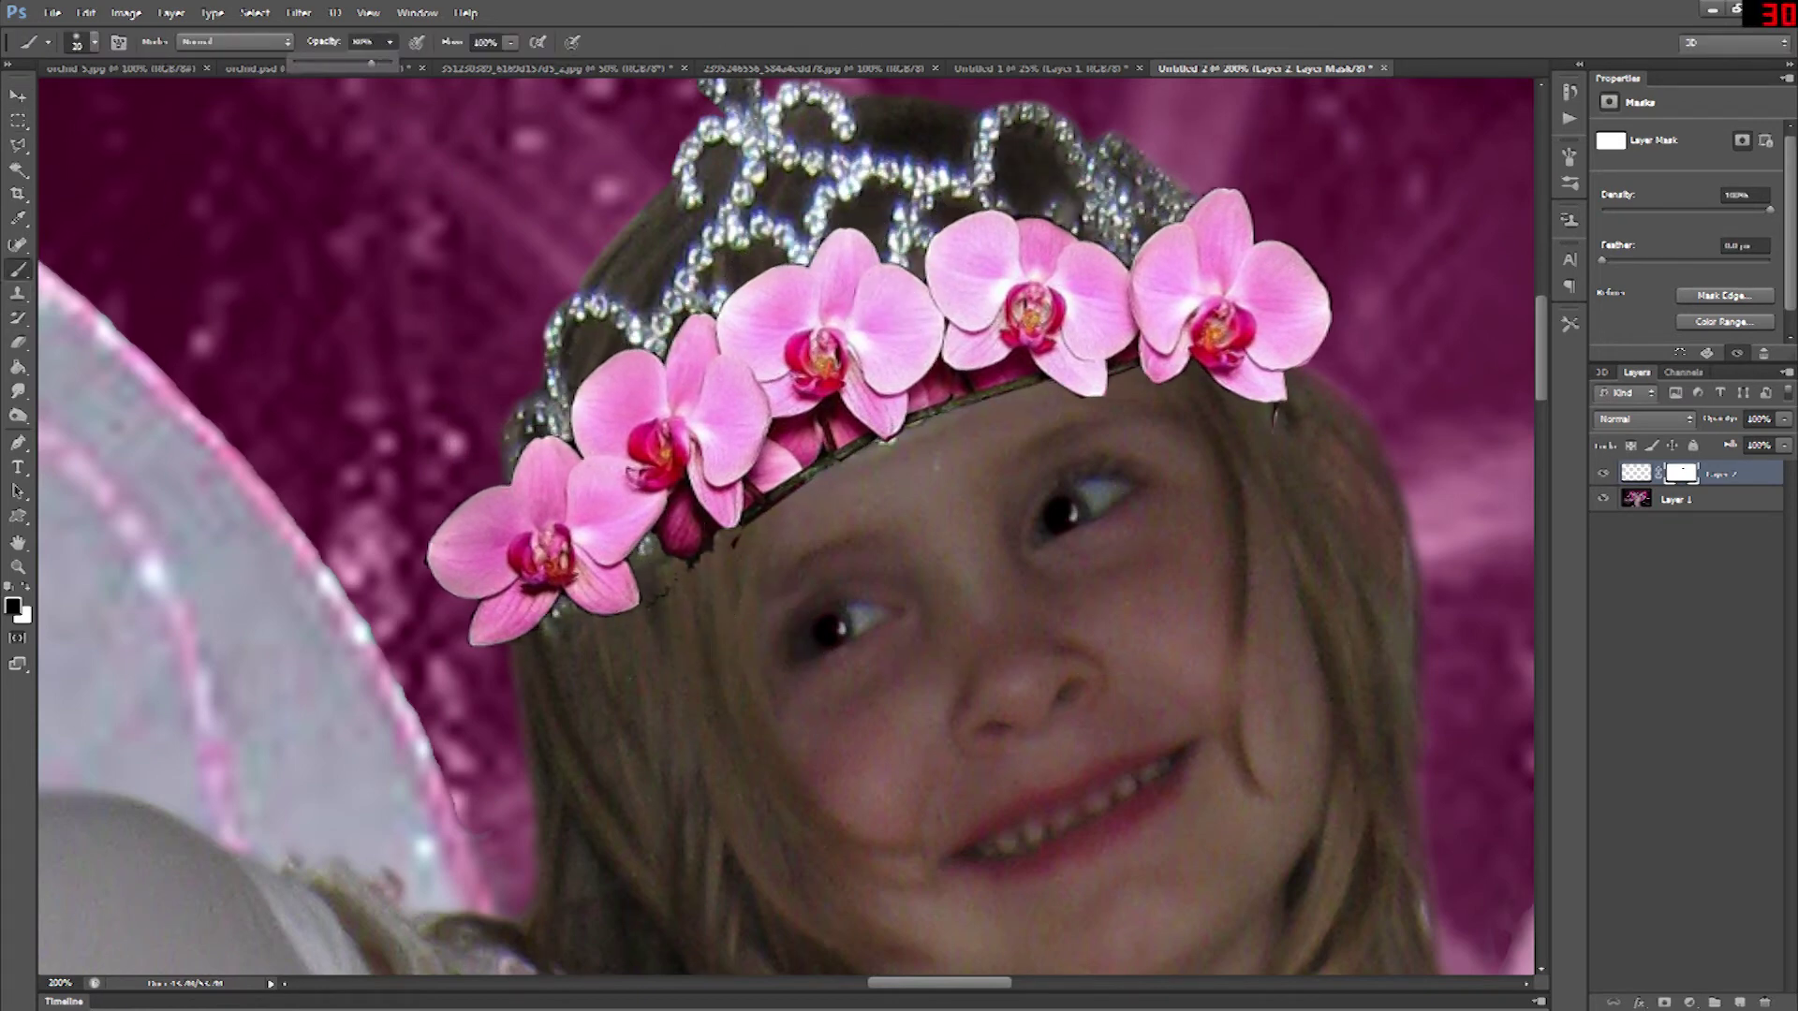
pyautogui.click(511, 43)
pyautogui.moveTo(515, 63); pyautogui.dragTo(497, 62)
pyautogui.press('[')
pyautogui.press('[')
pyautogui.press('[')
pyautogui.press('[')
pyautogui.press('[')
pyautogui.moveTo(1152, 409)
pyautogui.mouseDown()
pyautogui.moveTo(1124, 380)
pyautogui.moveTo(1161, 427)
pyautogui.moveTo(1203, 414)
pyautogui.mouseUp()
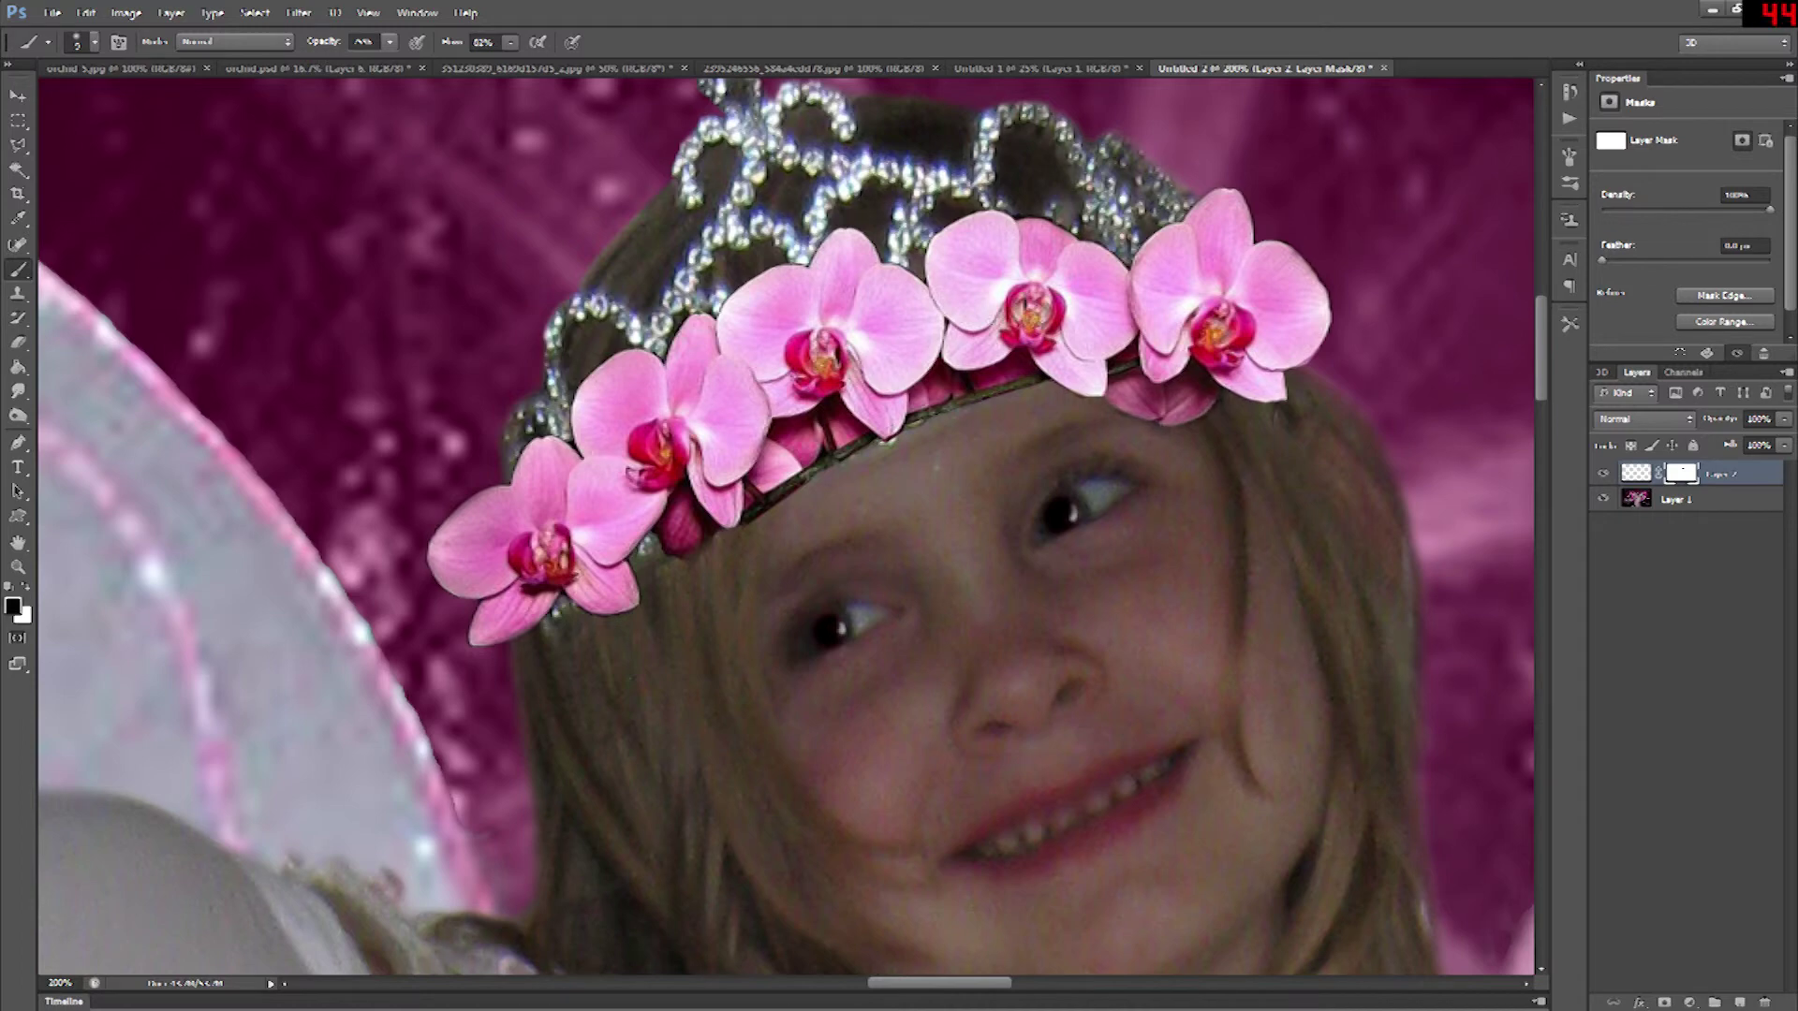
# - Reveal small petals on the orchid mask beneath the second orchid from the right and trim their stray edges
pyautogui.press('x')
pyautogui.moveTo(963, 410)
pyautogui.mouseDown()
pyautogui.moveTo(1065, 391)
pyautogui.moveTo(970, 428)
pyautogui.moveTo(1087, 419)
pyautogui.mouseUp()
pyautogui.press('x')
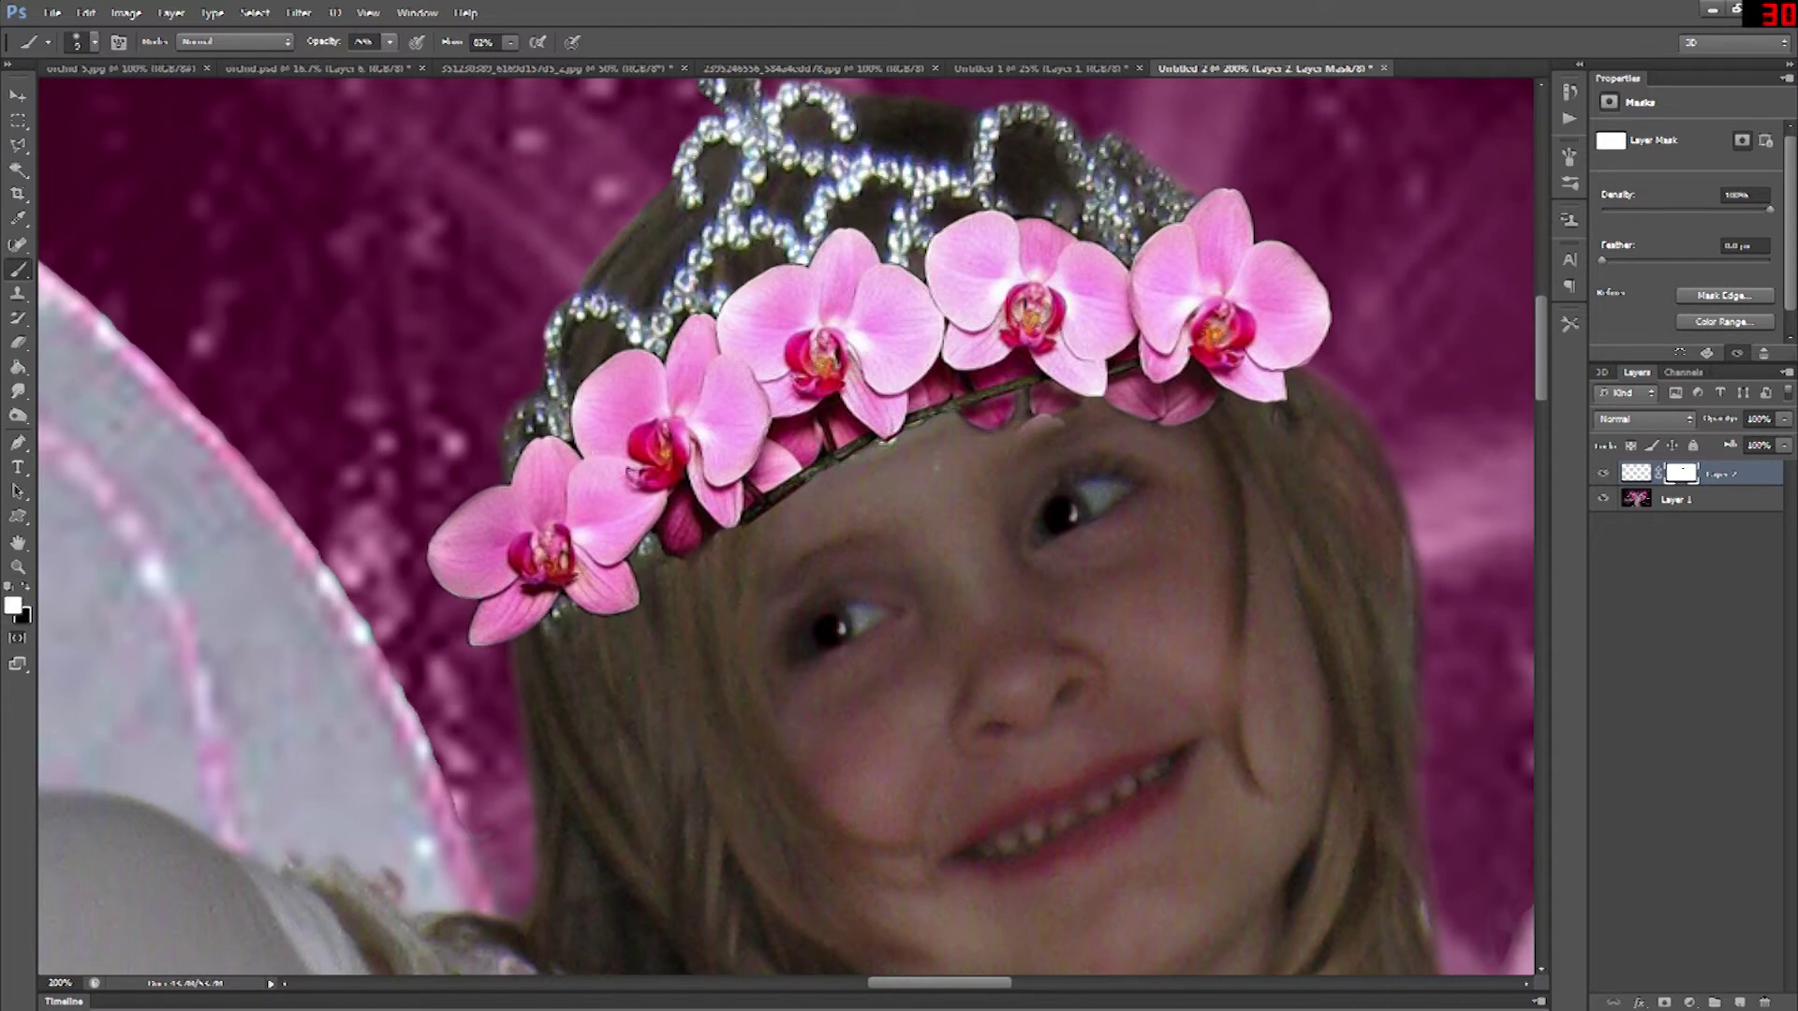
pyautogui.press('x')
pyautogui.moveTo(1025, 424); pyautogui.dragTo(1058, 419)
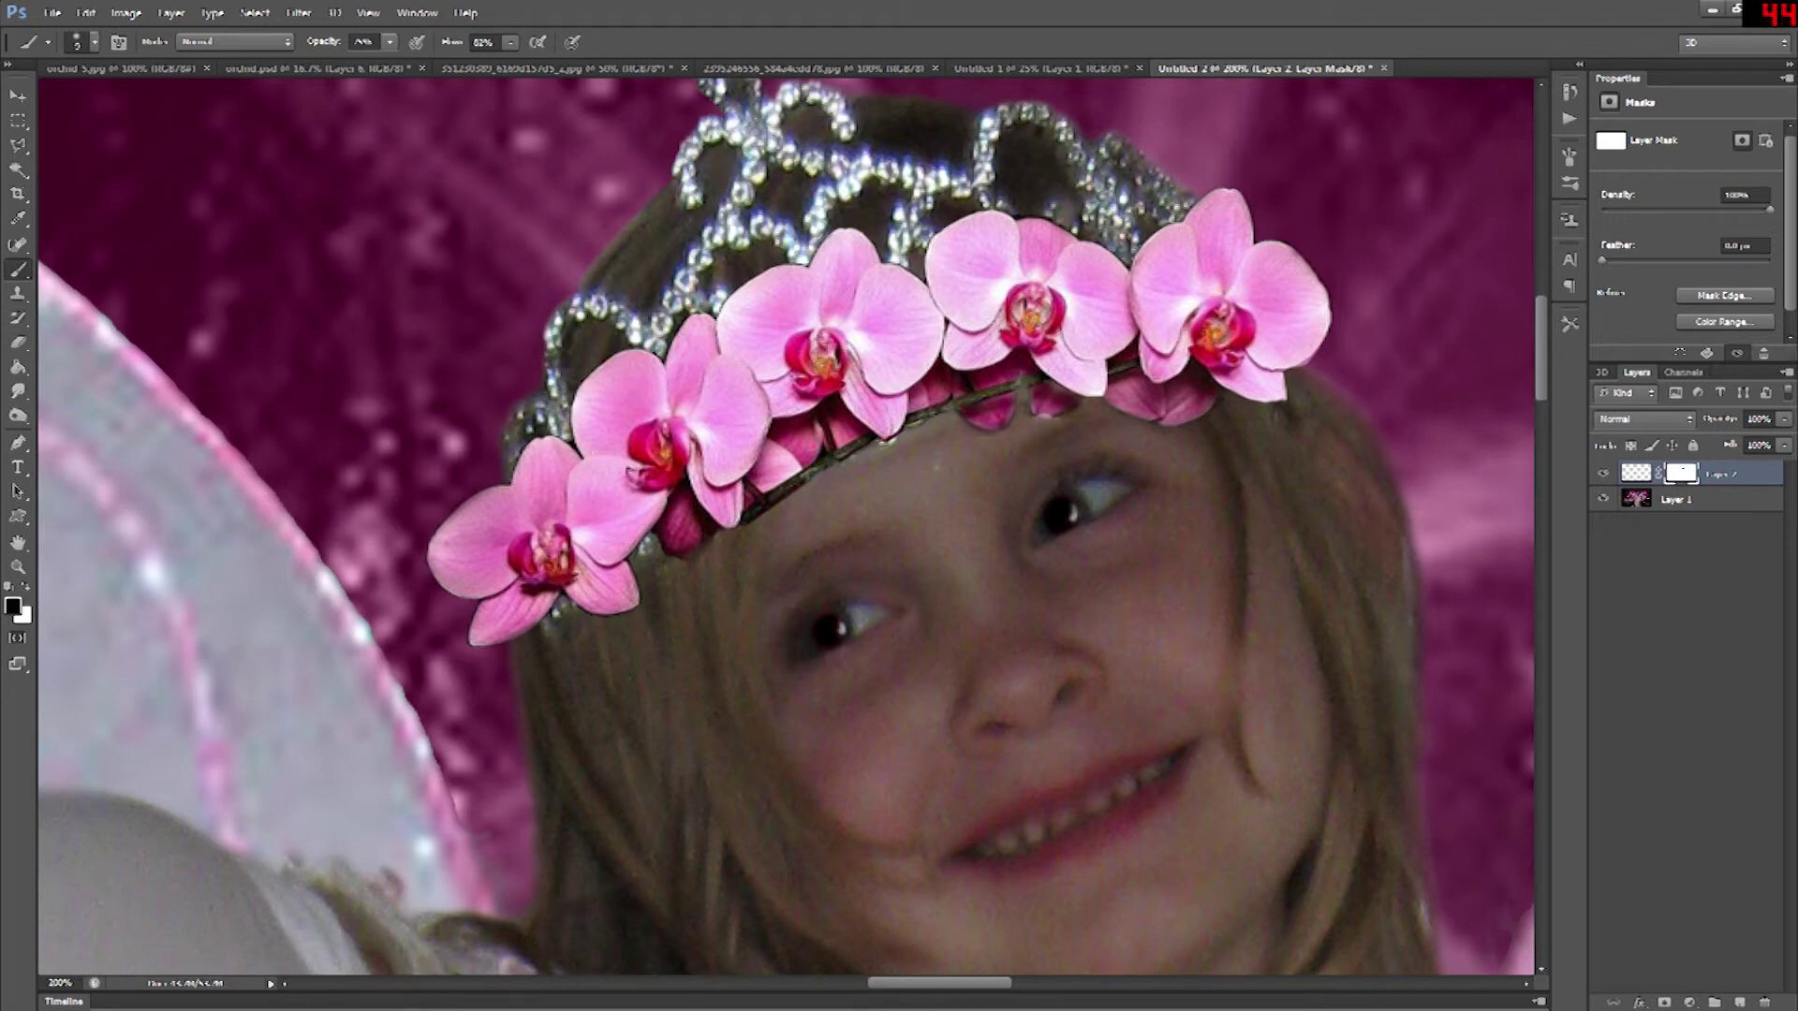
# - Touch up the lower edge of the small petals beneath the second orchid from the right on the orchid mask
pyautogui.press('x')
pyautogui.press('x')
pyautogui.press('x')
pyautogui.moveTo(1044, 414); pyautogui.dragTo(1073, 410)
pyautogui.press('x')
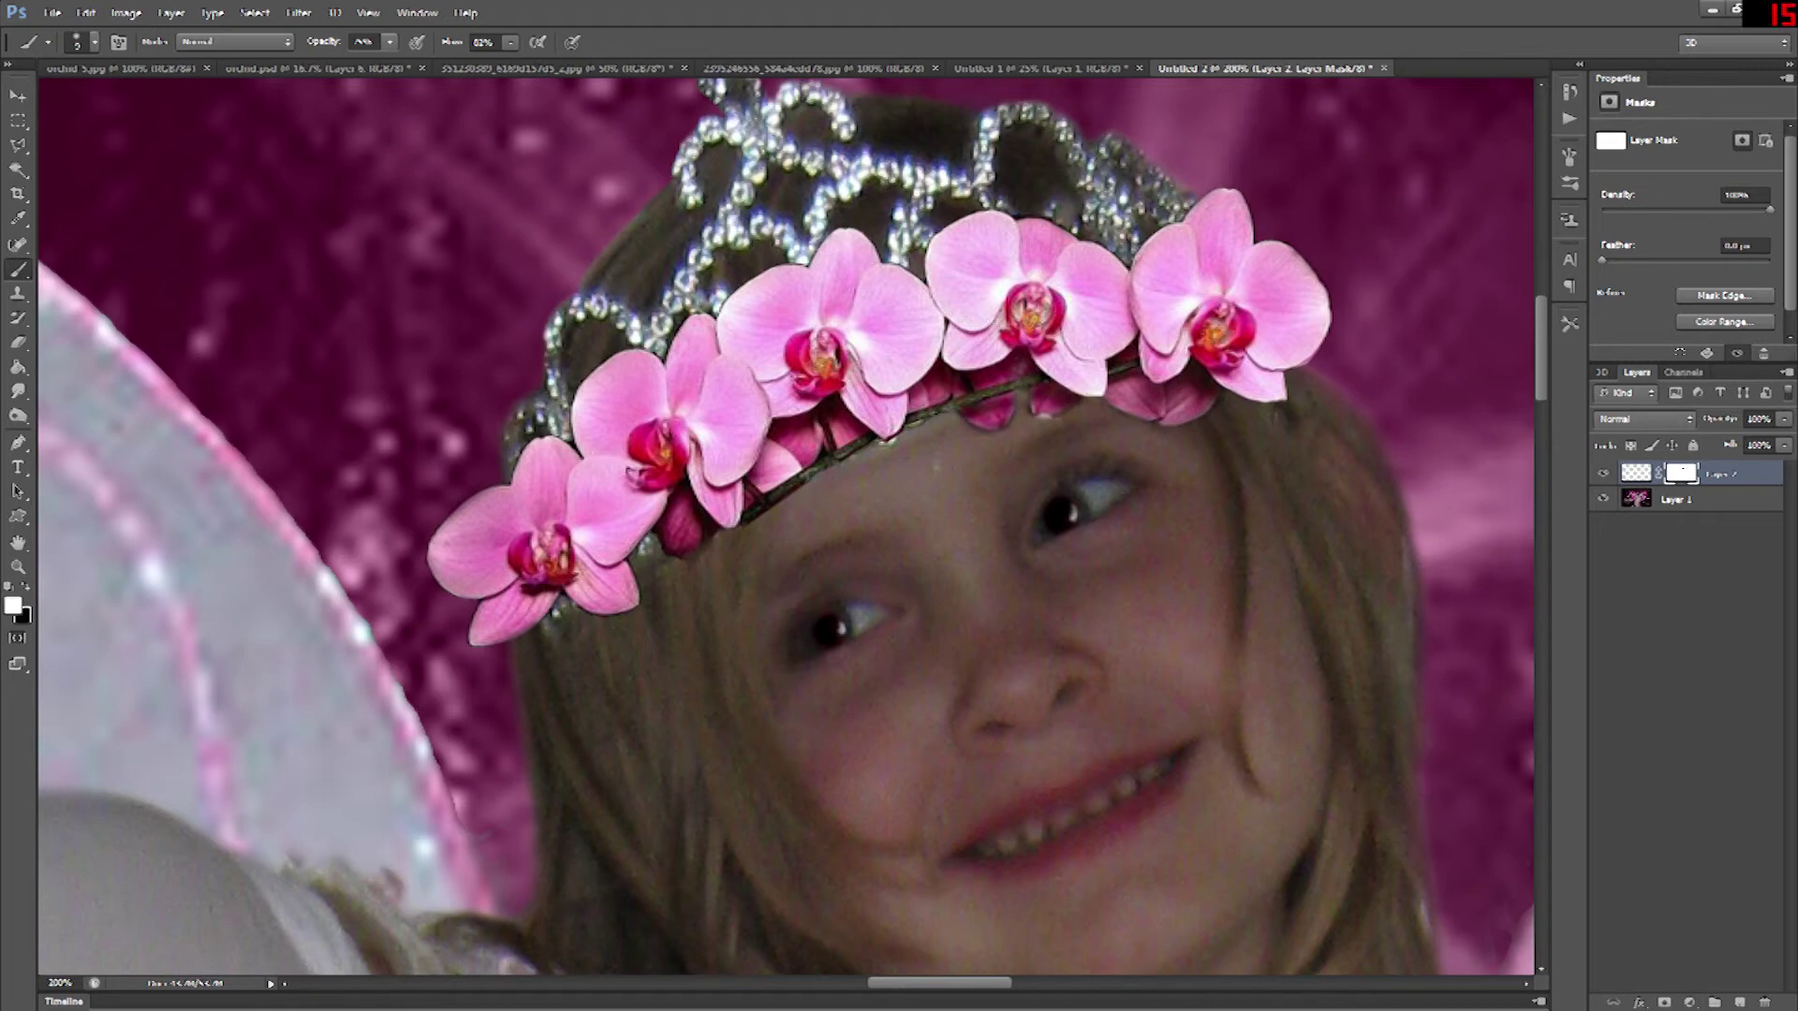
# - Restore the stem's lower edge beneath the middle orchid on the mask and trim its excess toward the second orchid from the left
pyautogui.moveTo(939, 423)
pyautogui.mouseDown()
pyautogui.moveTo(766, 522)
pyautogui.moveTo(822, 504)
pyautogui.mouseUp()
pyautogui.press('x')
pyautogui.press('x')
pyautogui.press('x')
pyautogui.moveTo(818, 484)
pyautogui.mouseDown()
pyautogui.moveTo(763, 515)
pyautogui.moveTo(820, 508)
pyautogui.moveTo(767, 536)
pyautogui.mouseUp()
pyautogui.moveTo(807, 496); pyautogui.dragTo(820, 488)
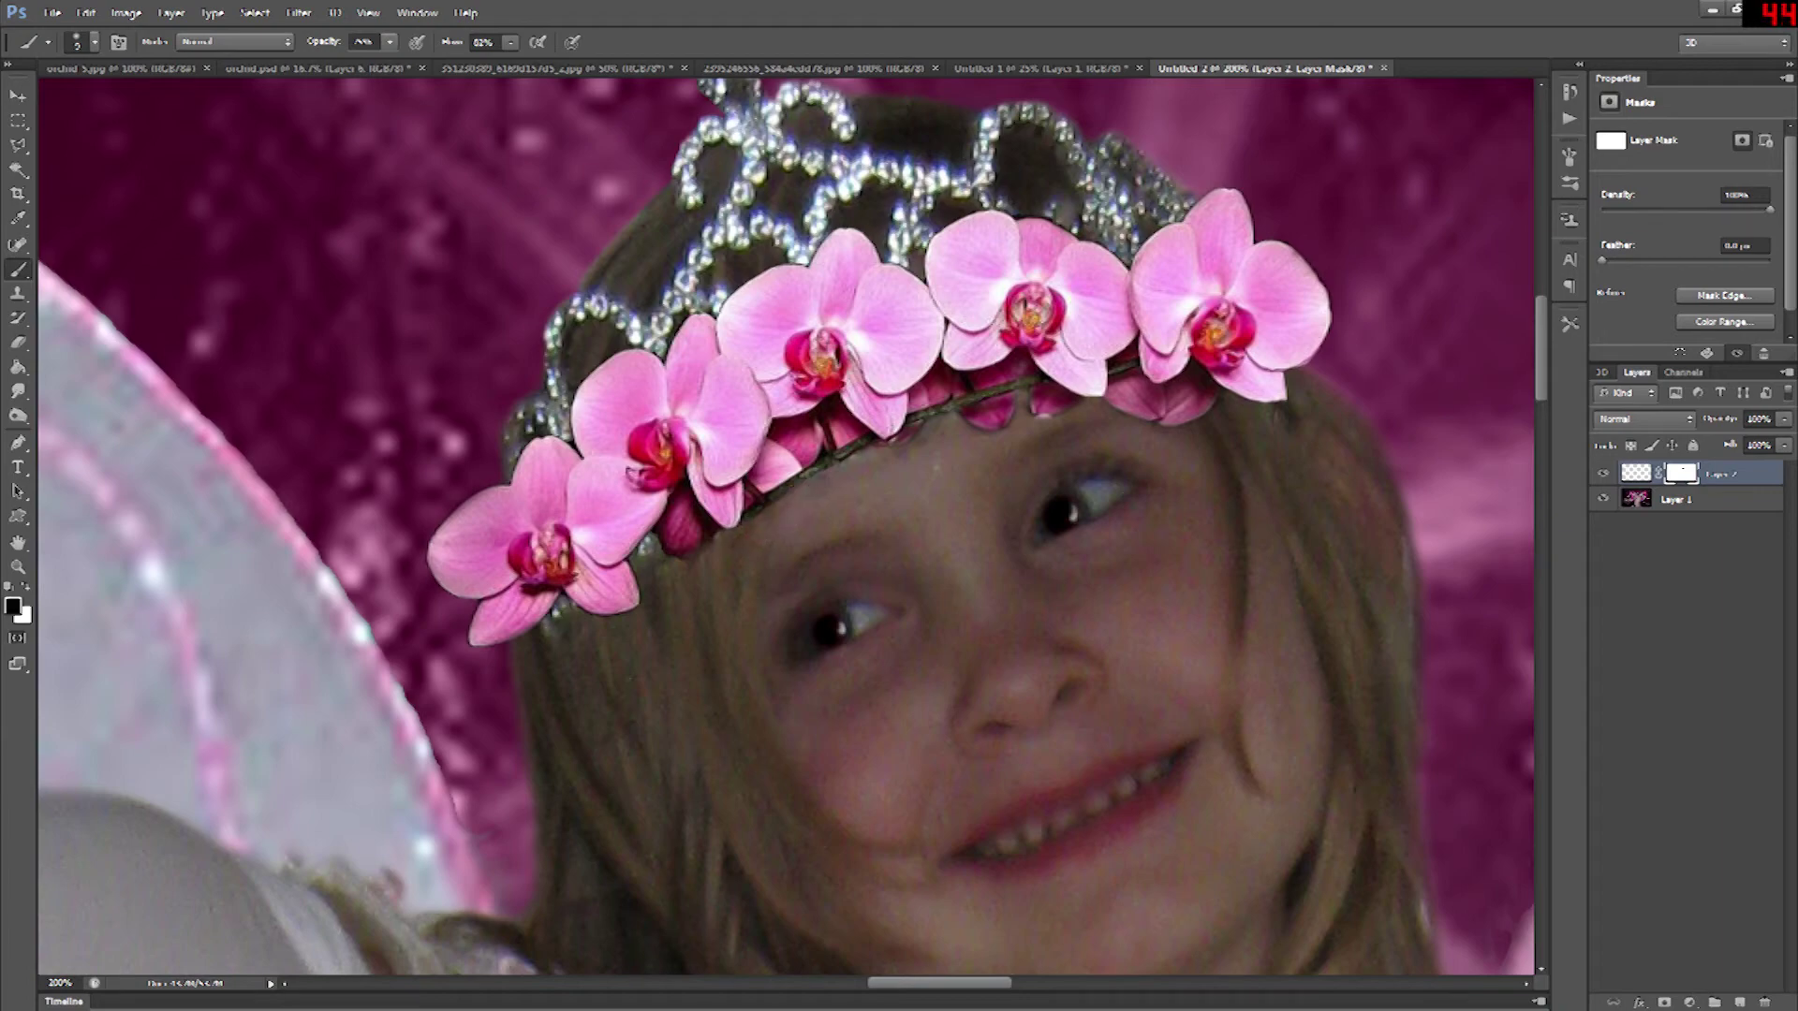
# - Nudge the orchid row slightly along the tiara with the Move tool
pyautogui.hotkey('ctrl', '-')
pyautogui.hotkey('ctrl', '-')
pyautogui.click(17, 96)
pyautogui.moveTo(813, 479); pyautogui.dragTo(816, 478)
pyautogui.hotkey('ctrl', '-')
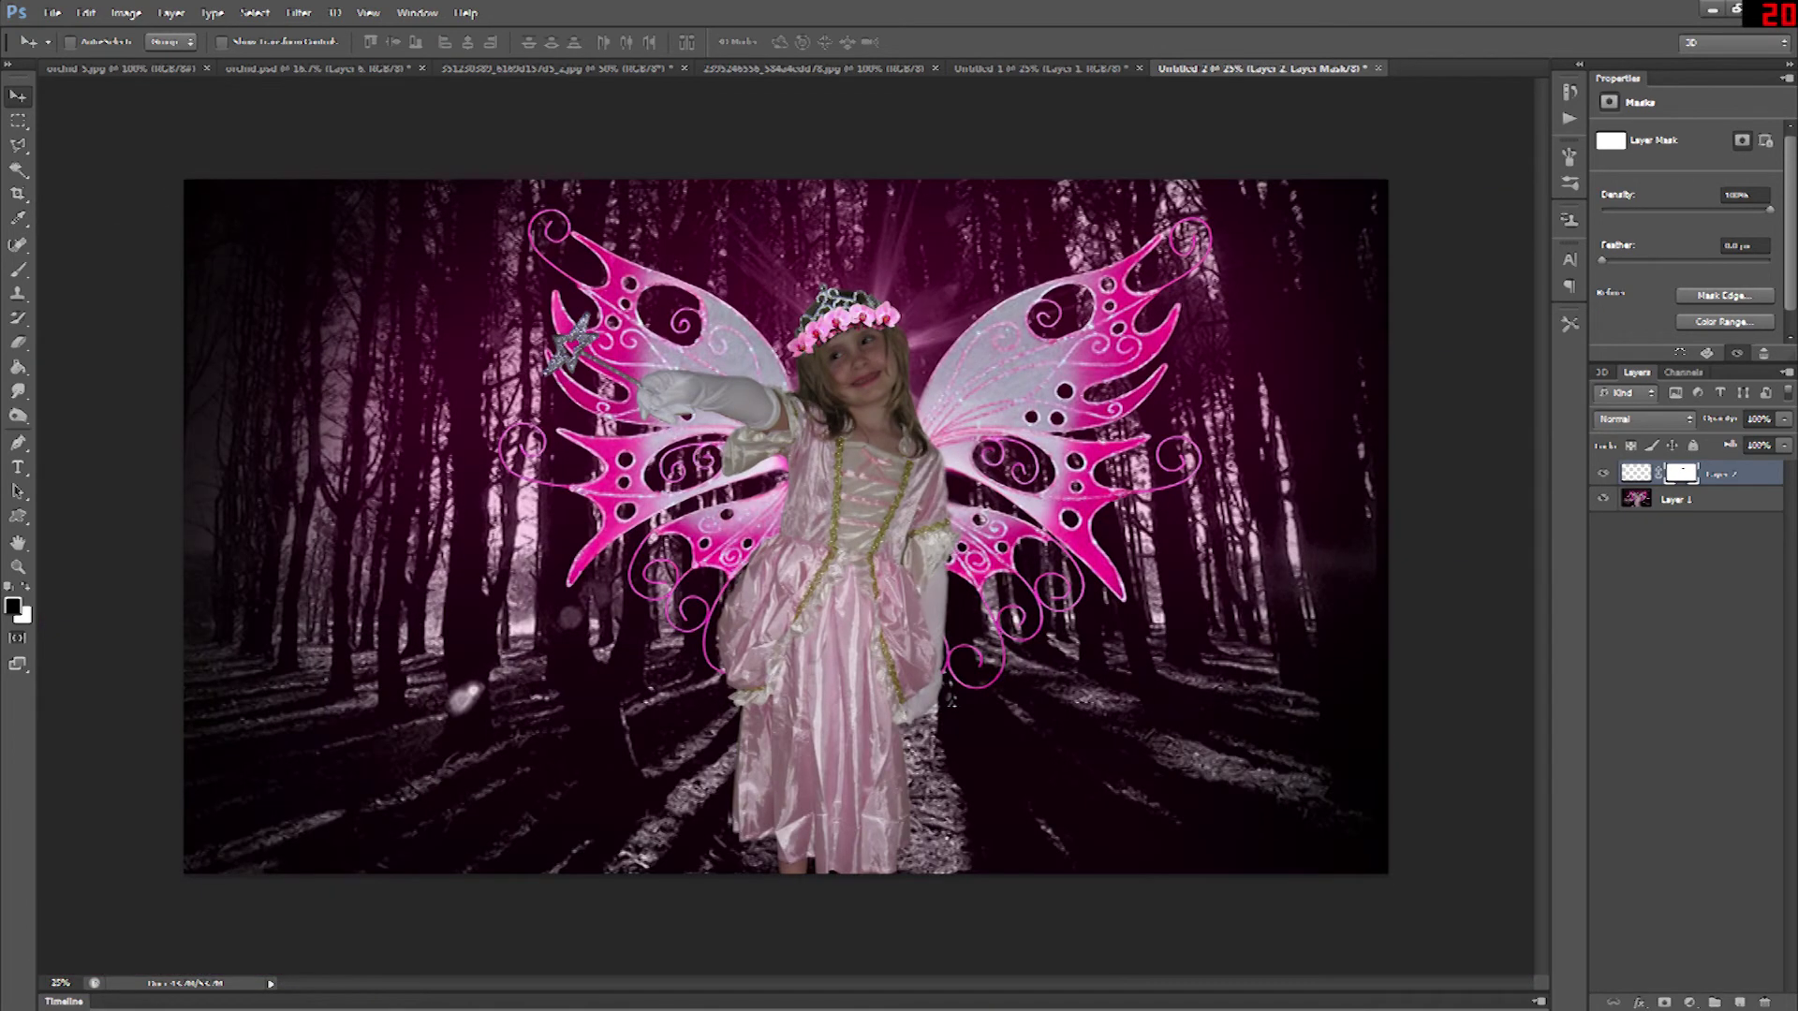
# - Stretch the orchid row slightly wider with Free Transform and rotate it slightly counterclockwise to follow the tiara
pyautogui.hotkey('ctrl', '+')
pyautogui.scroll(3, 792, 527)
pyautogui.hotkey('ctrl', 't')
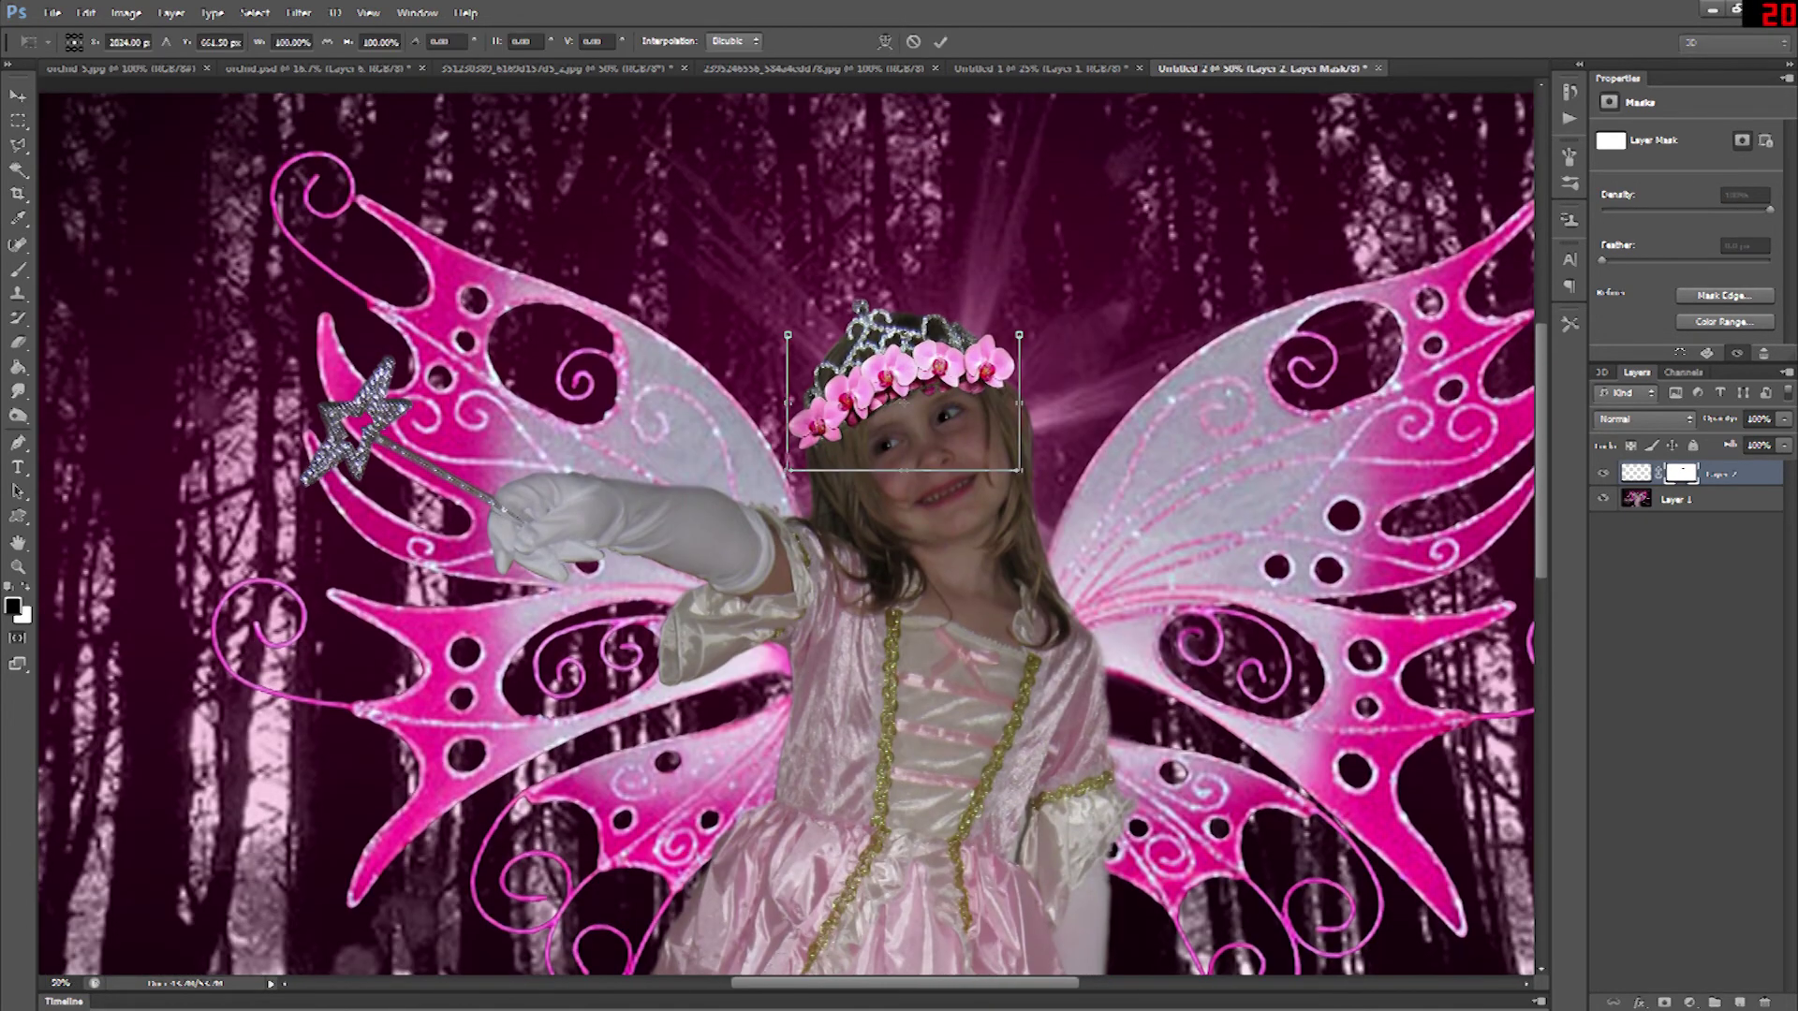
pyautogui.press('Return')
pyautogui.moveTo(1046, 403); pyautogui.dragTo(1028, 401)
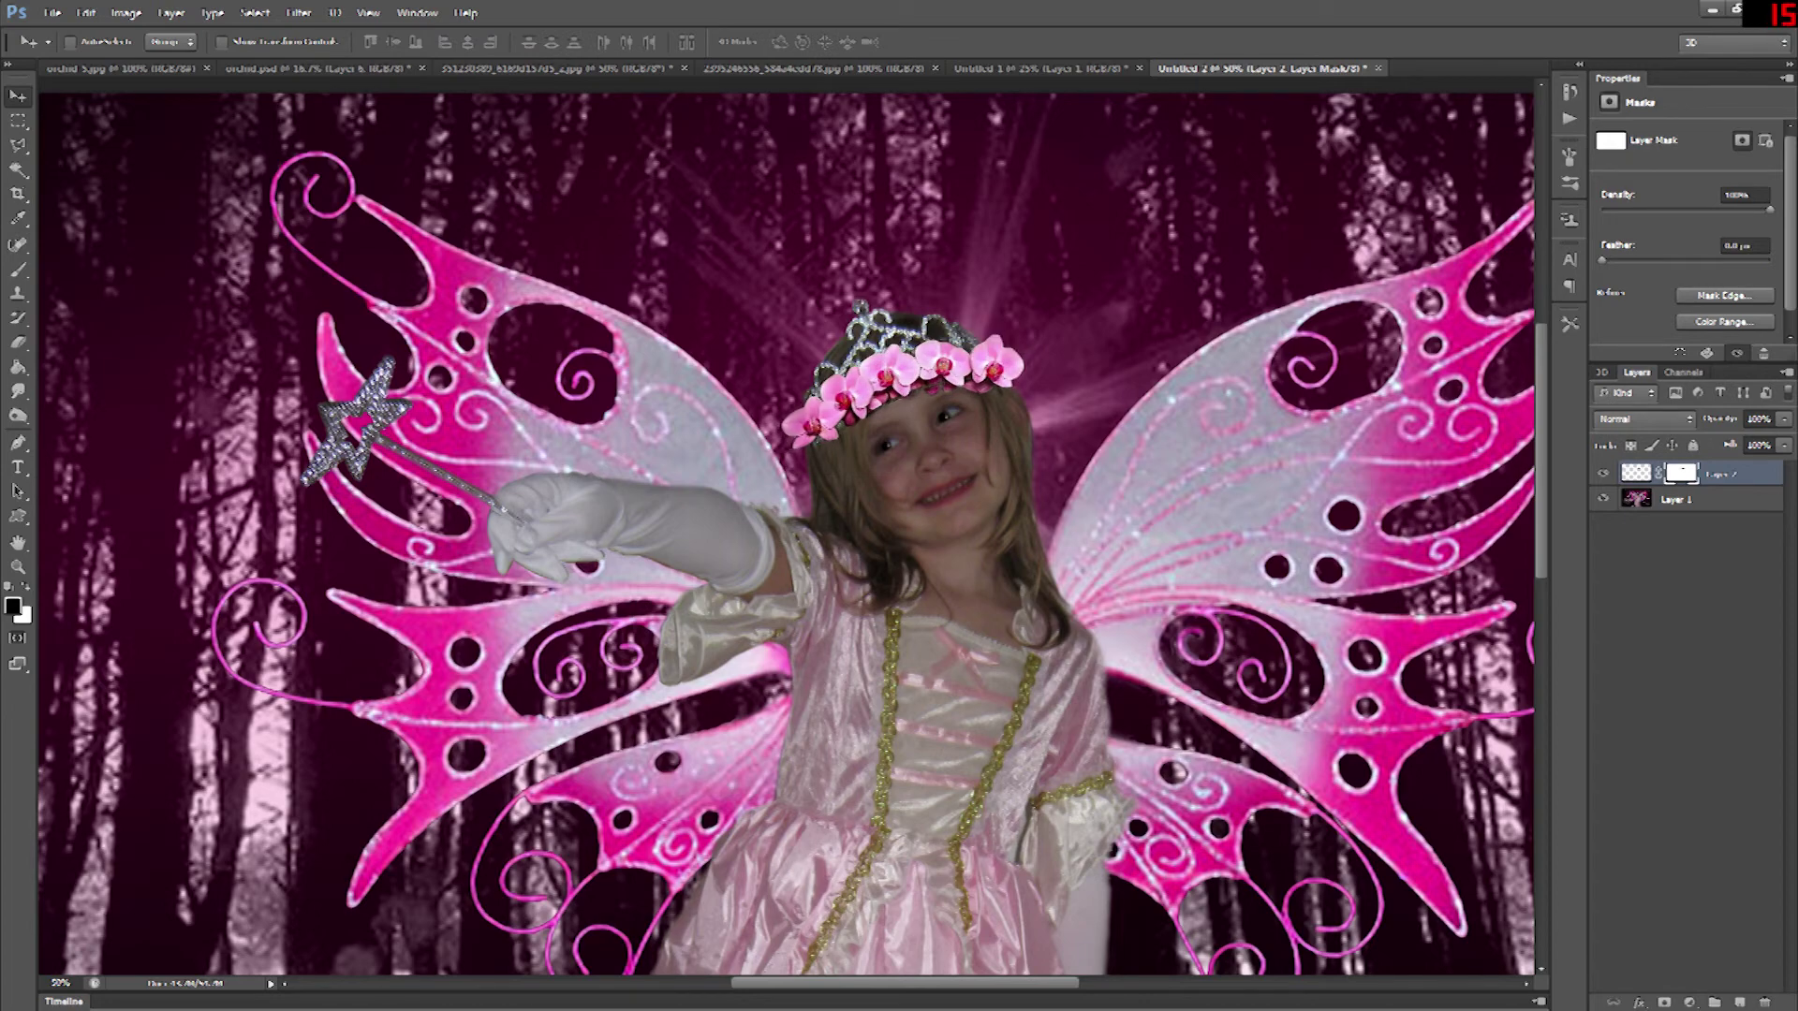
pyautogui.hotkey('ctrl', 't')
pyautogui.moveTo(1042, 338); pyautogui.dragTo(1039, 332)
pyautogui.press('Return')
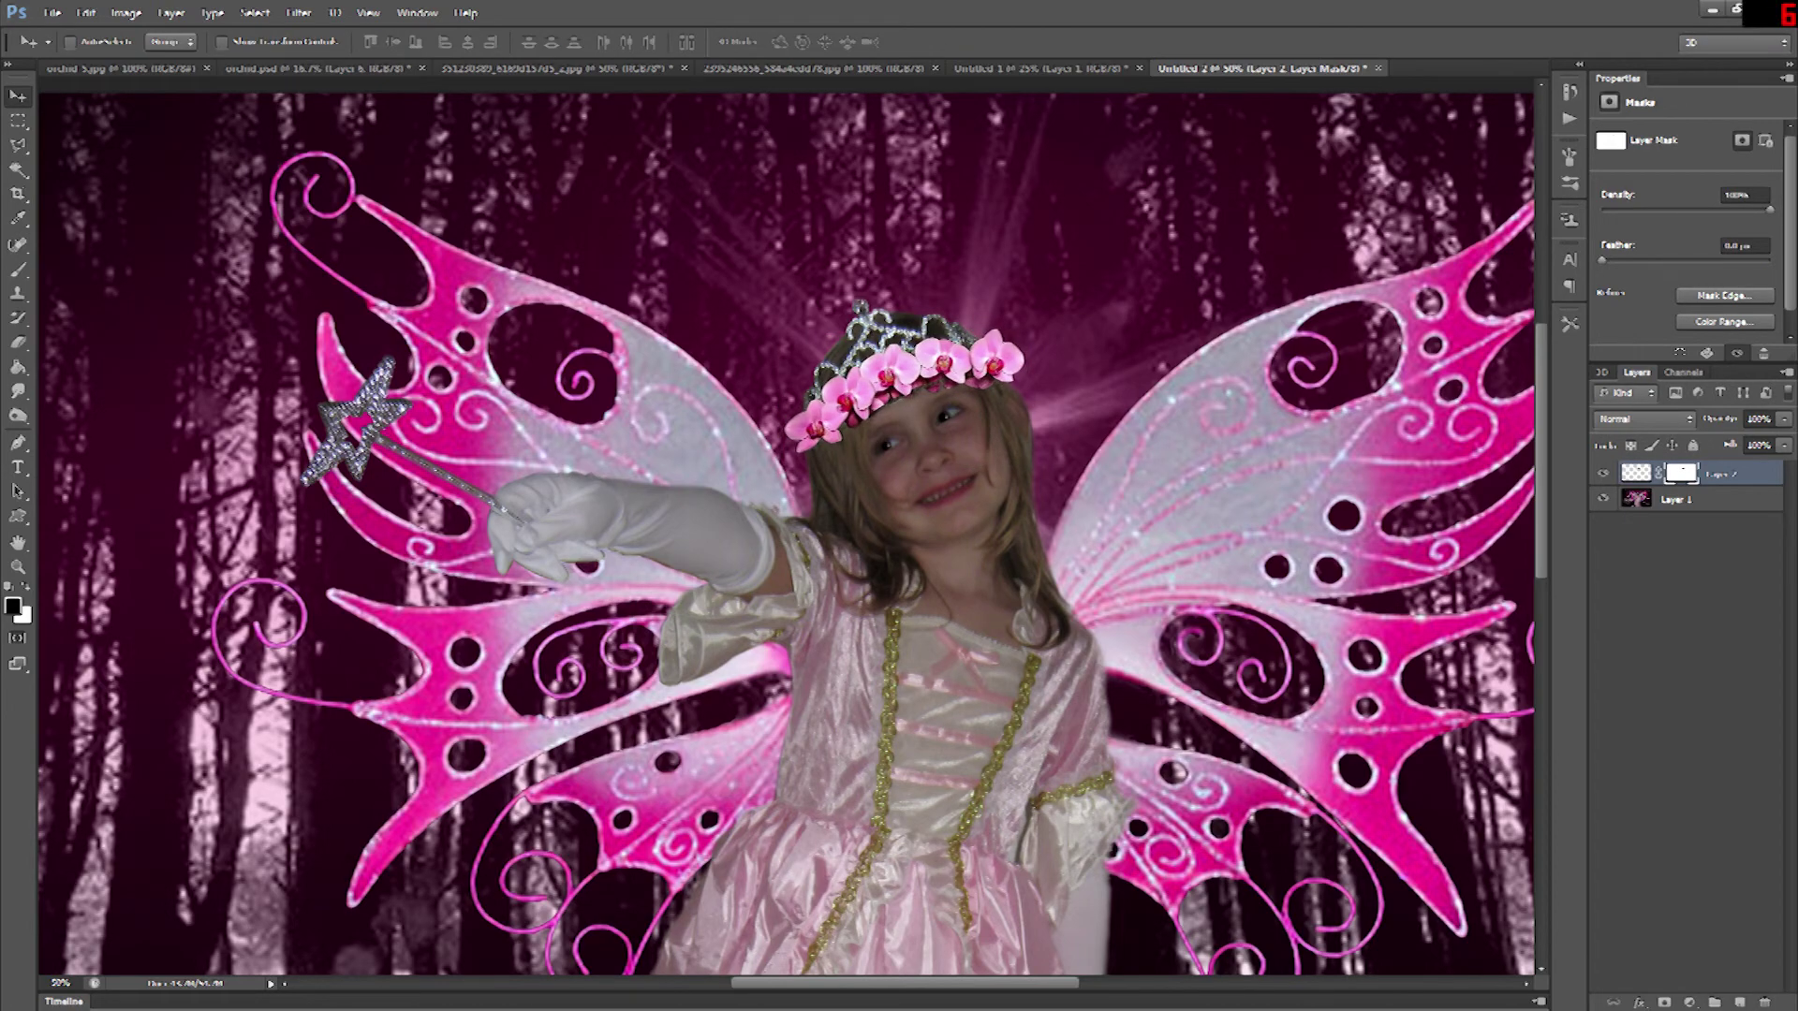
# - Make Layer 1 active and ready the Brush tool at a slightly larger size over the girl's head
pyautogui.hotkey('ctrl', '-')
pyautogui.hotkey('ctrl', '+')
pyautogui.hotkey('ctrl', '+')
pyautogui.scroll(3, 792, 526)
pyautogui.hotkey('ctrl', '+')
pyautogui.hotkey('ctrl', '+')
pyautogui.click(1677, 500)
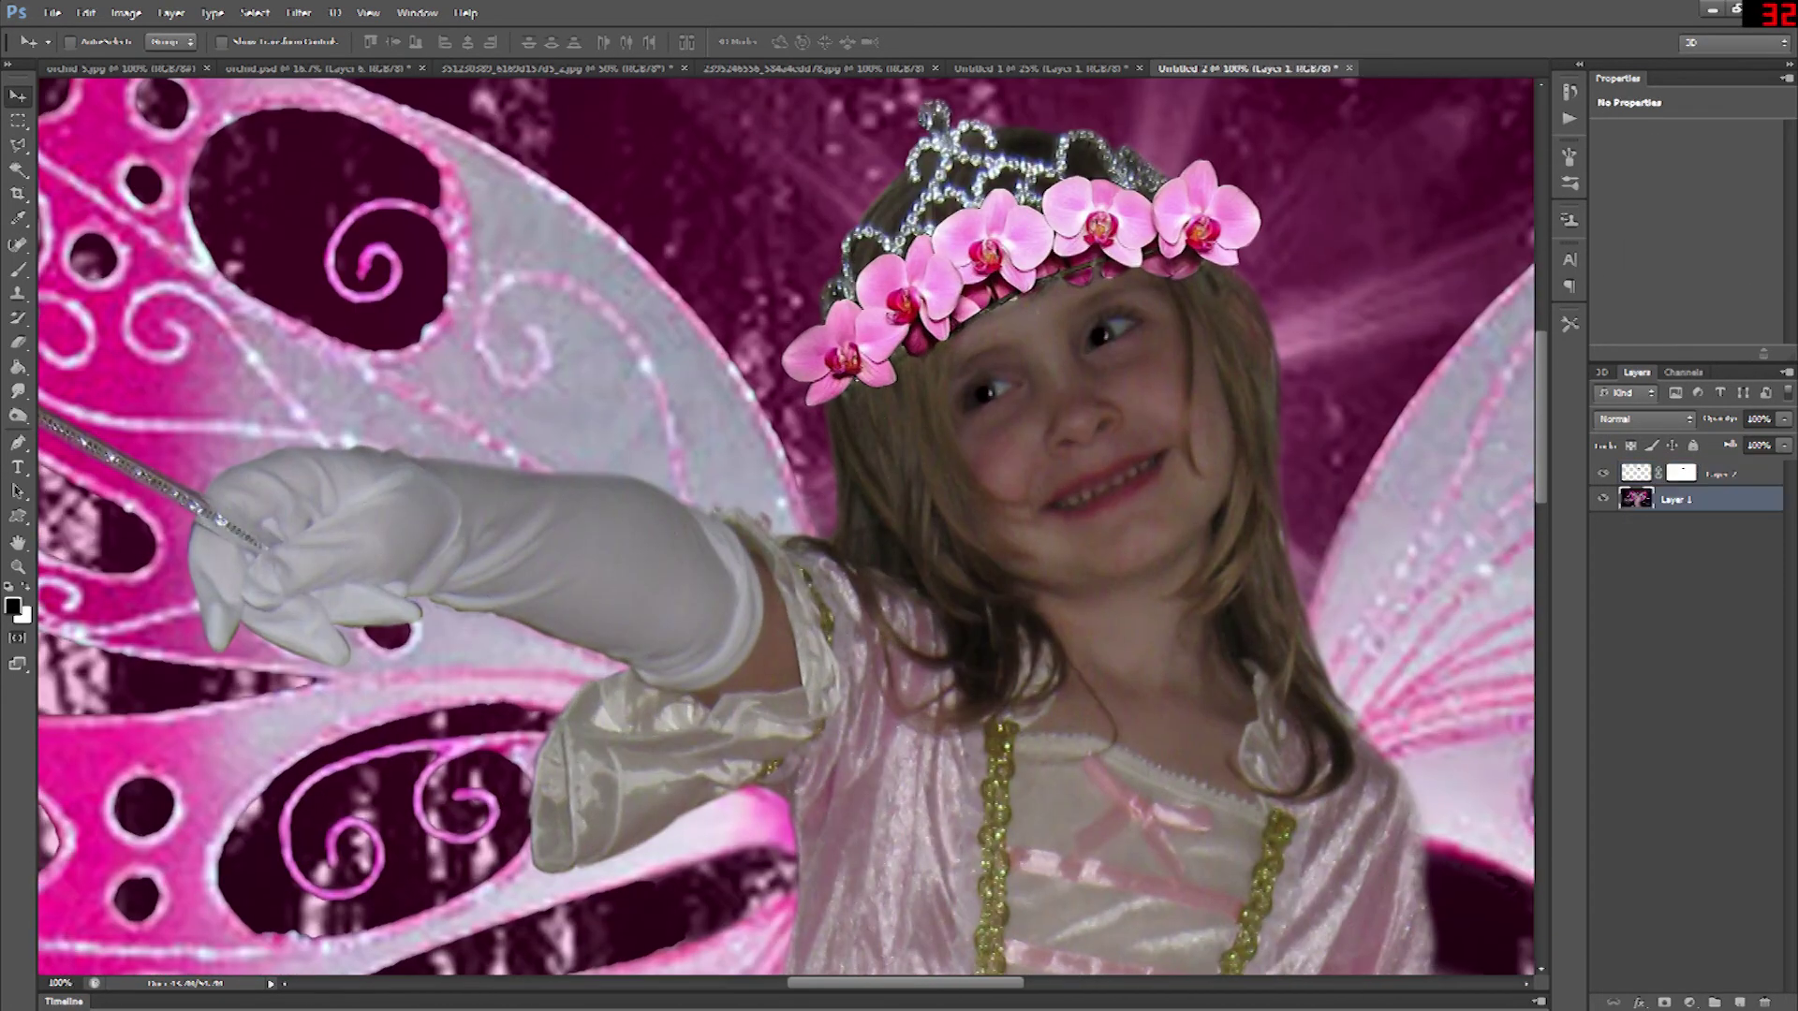
pyautogui.press('b')
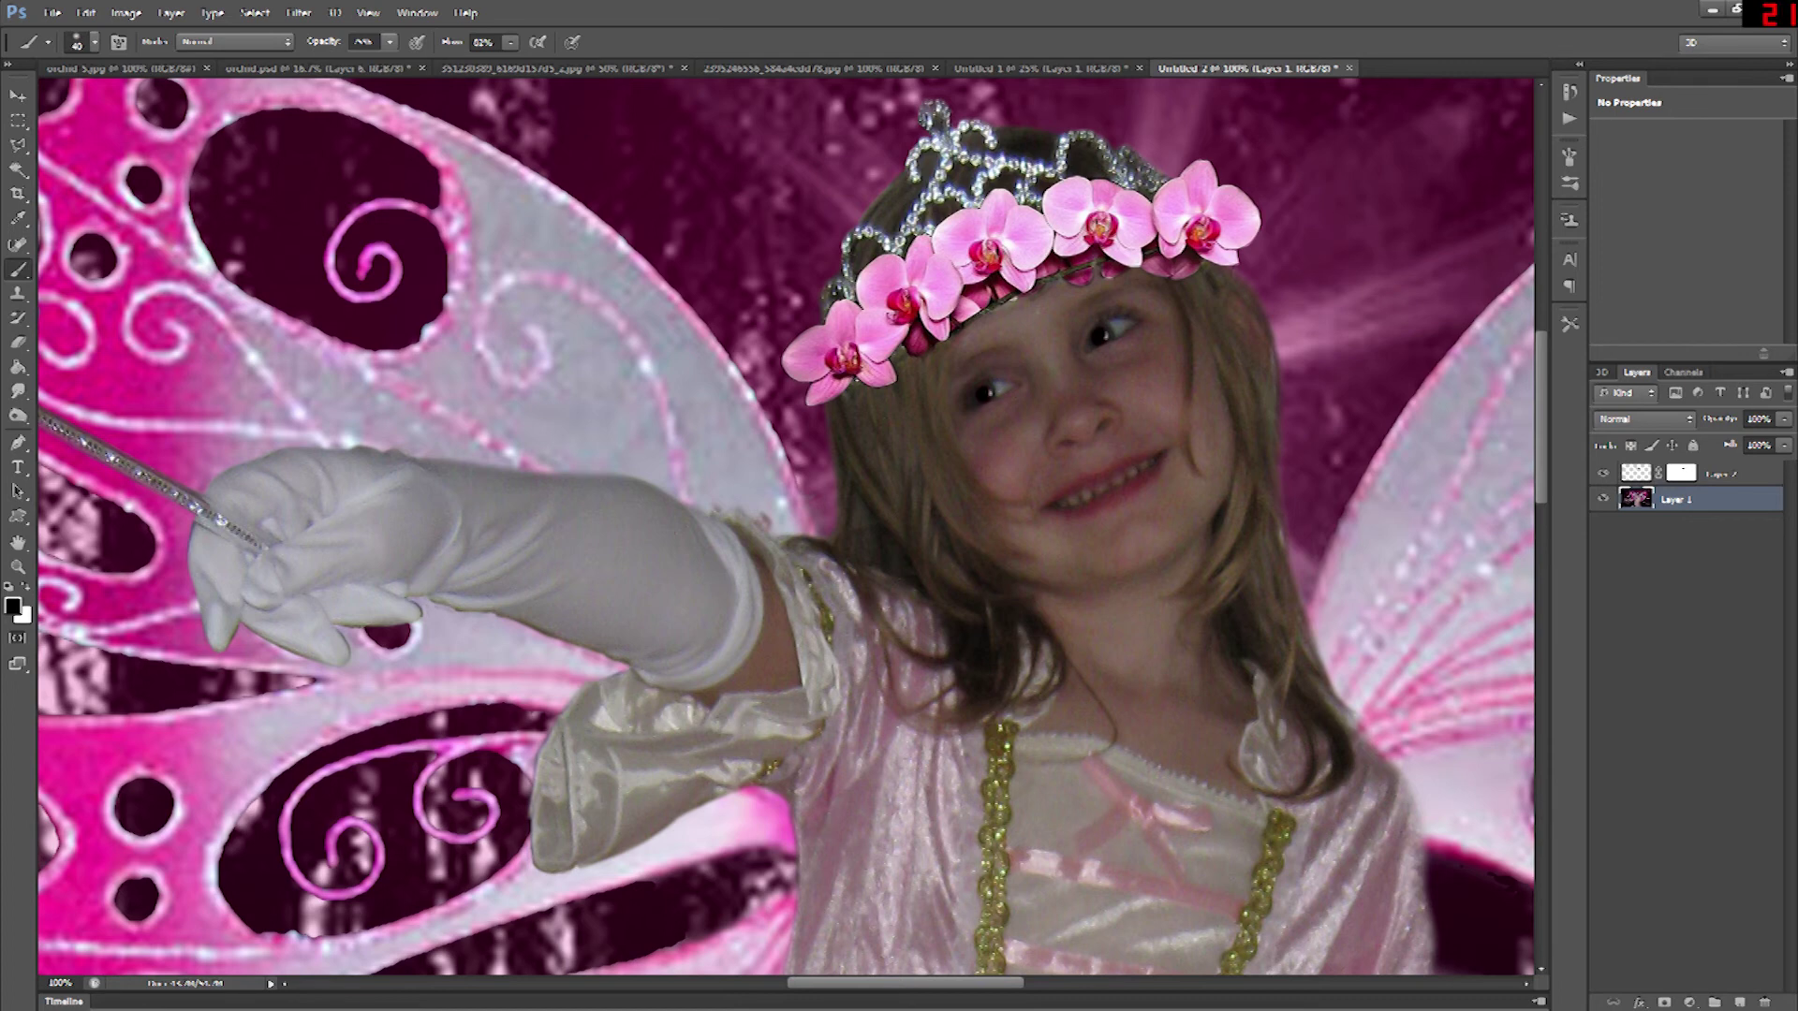
pyautogui.press(']')
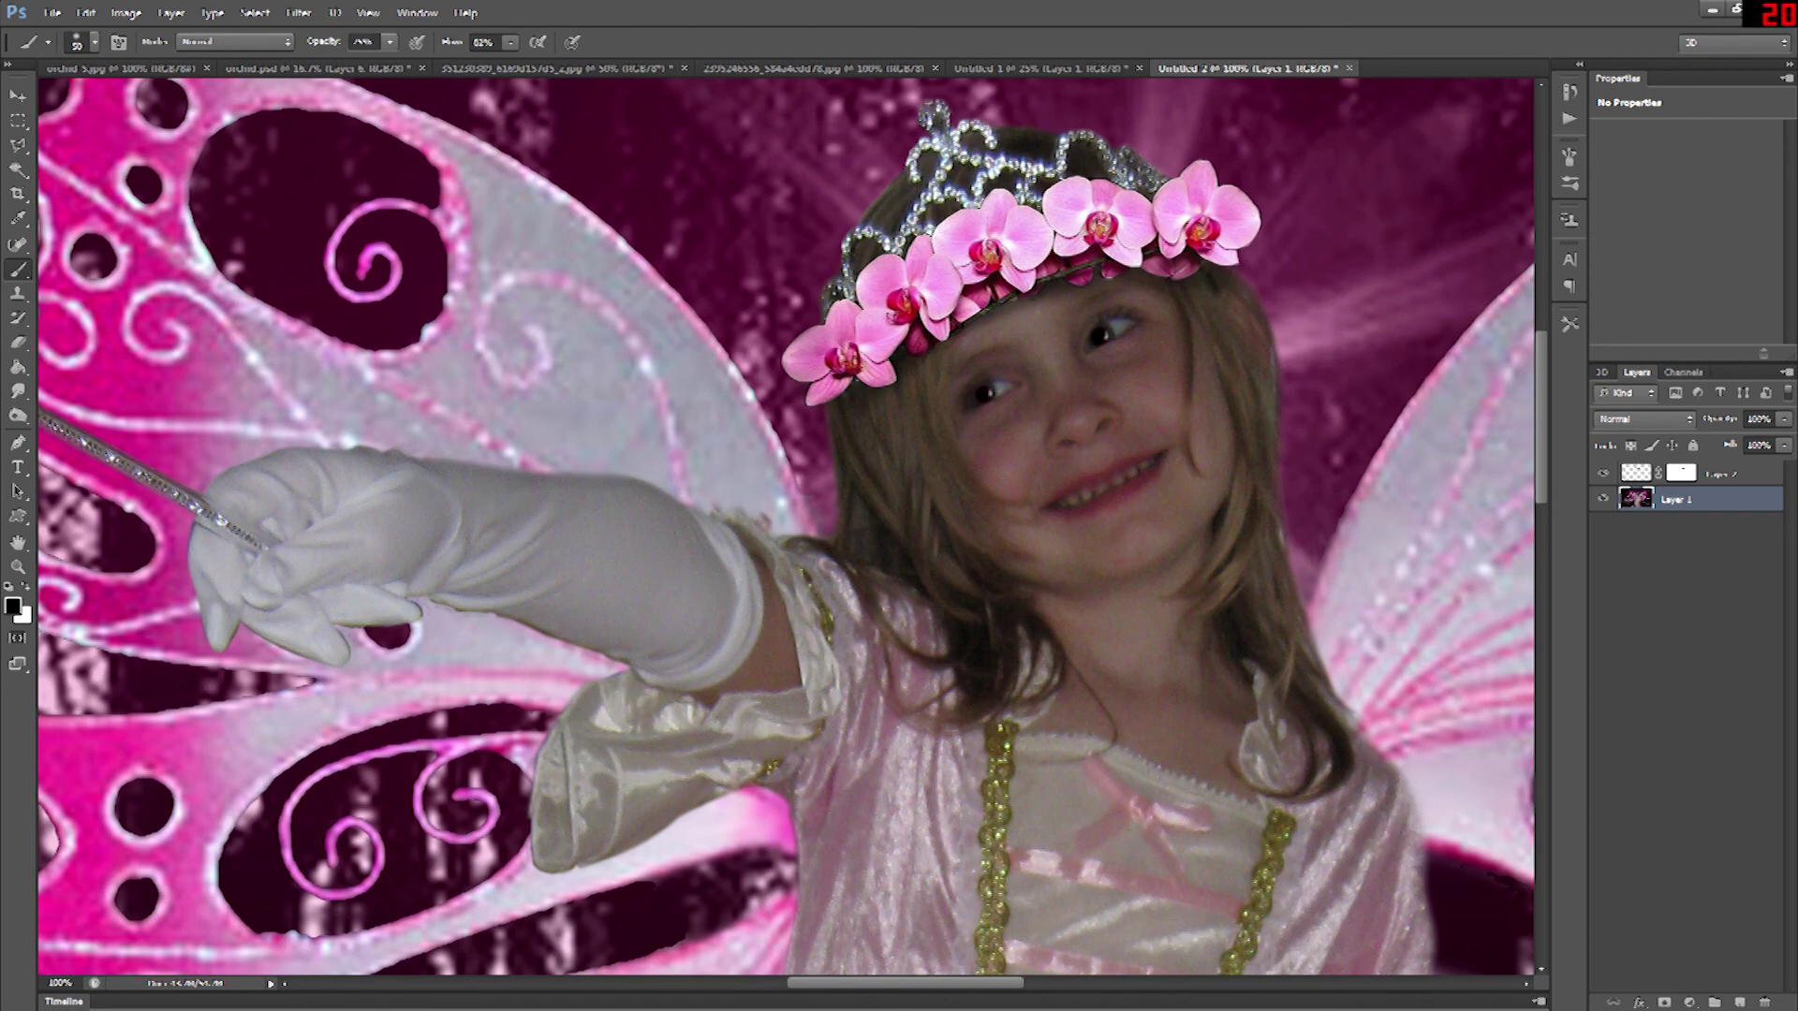
pyautogui.hotkey('ctrl', '-')
pyautogui.hotkey('ctrl', '-')
pyautogui.hotkey('ctrl', '-')
pyautogui.hotkey('ctrl', '-')
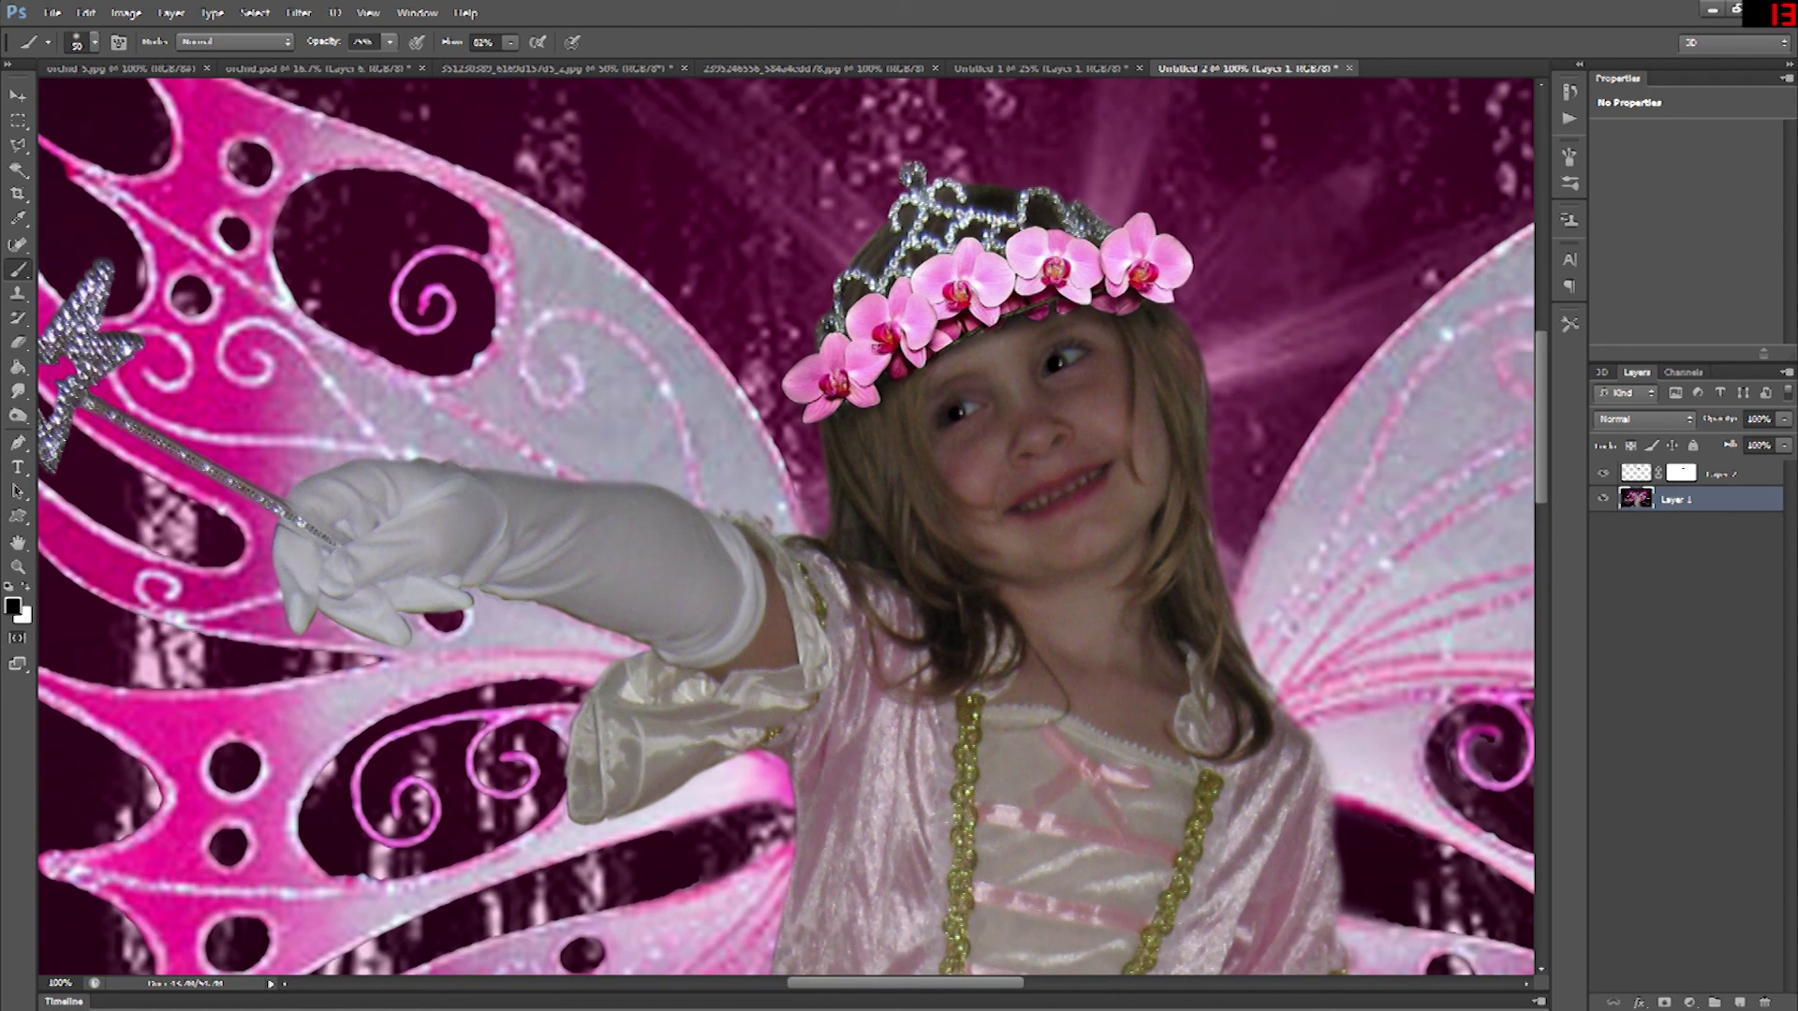
pyautogui.hotkey('ctrl', '-')
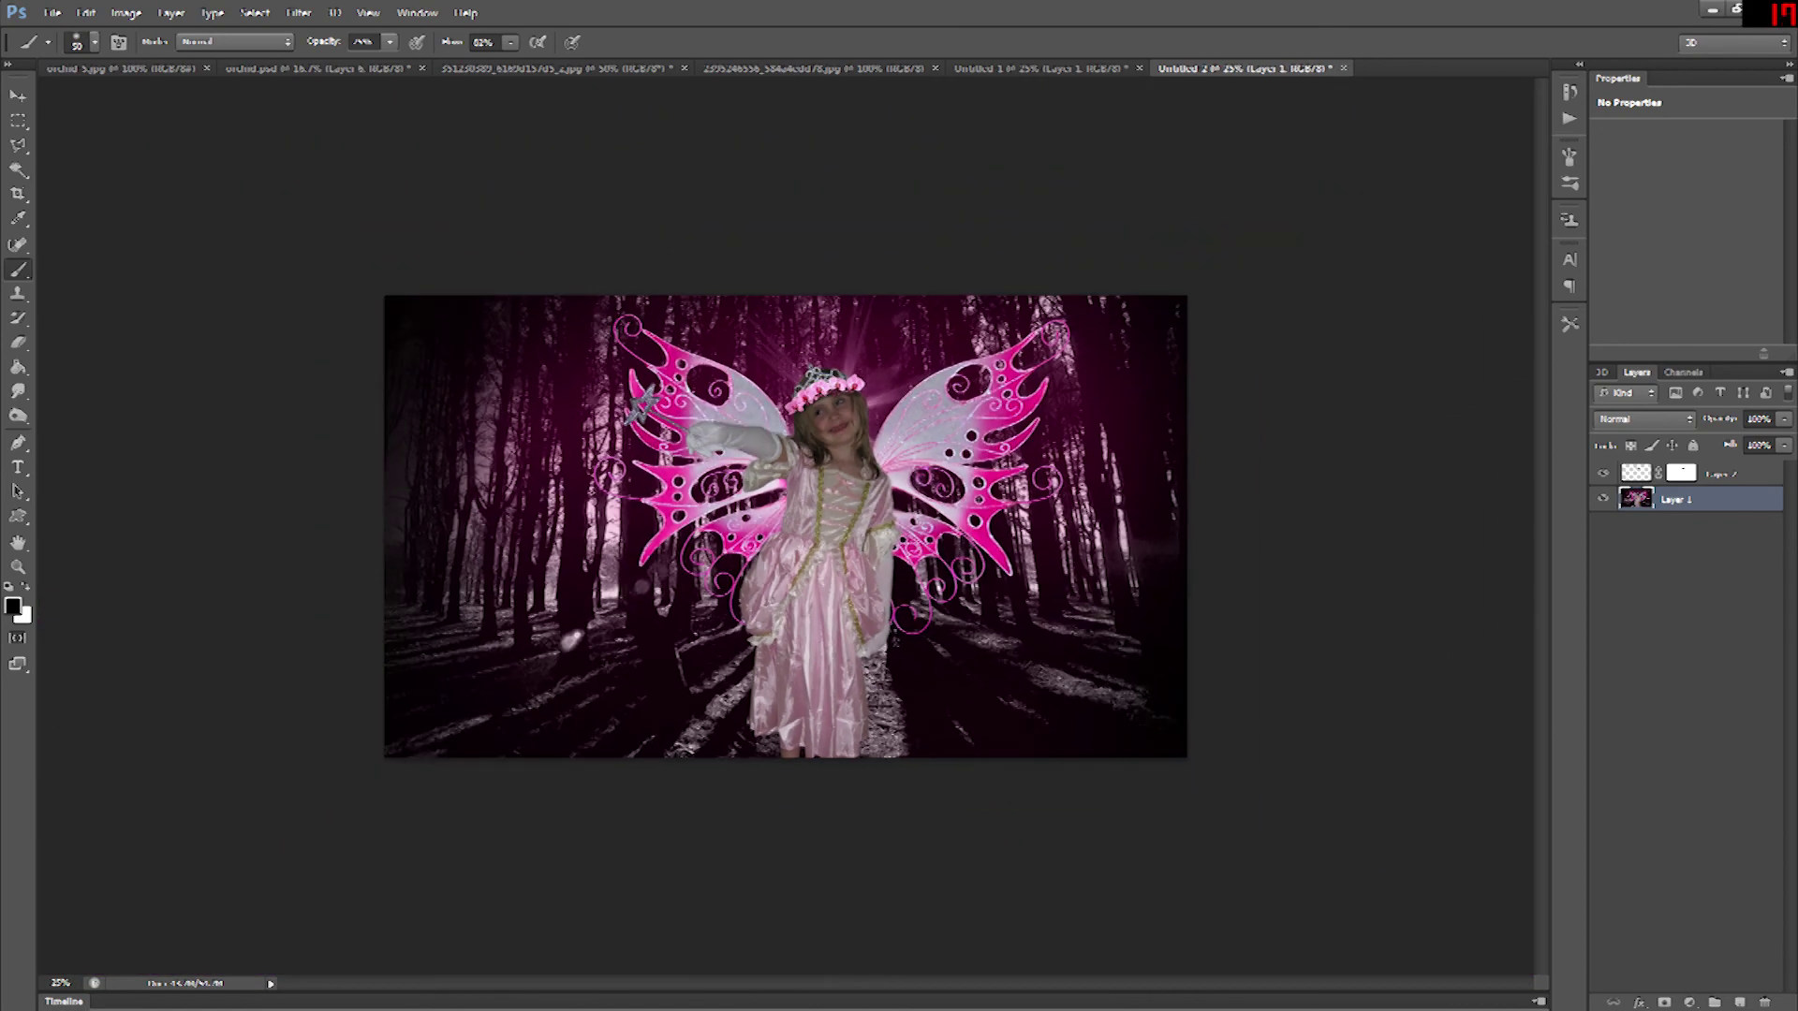